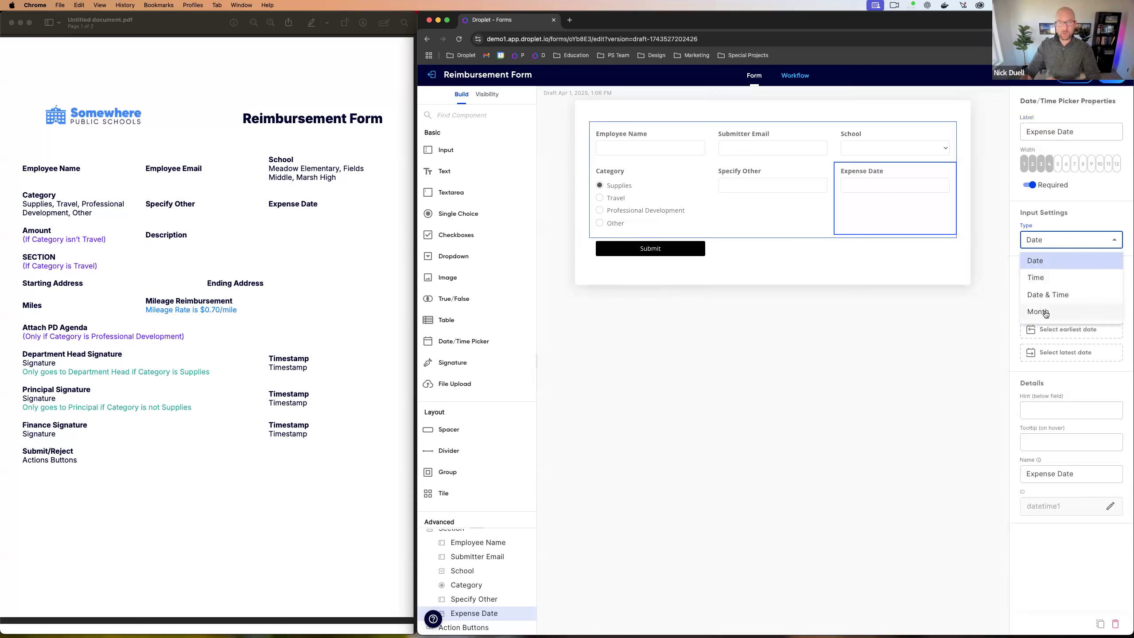
Step: Keep Expense Date's type as Date and change its ID from datetime1 to expenseDate
left_click(1037, 260)
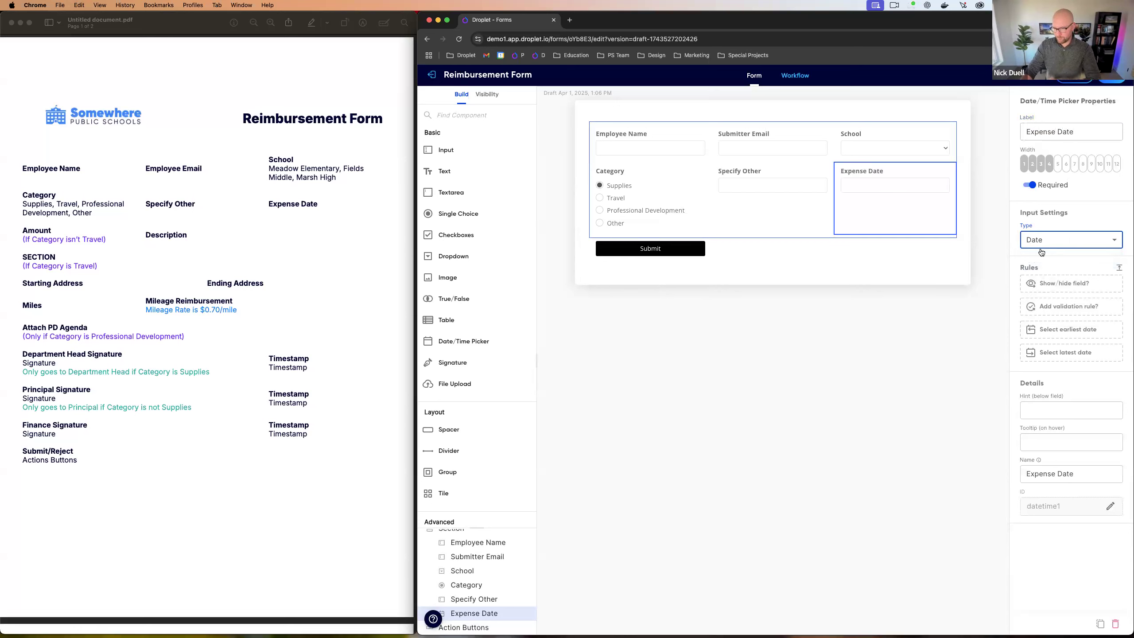
left_click(1103, 507)
left_click(1100, 509)
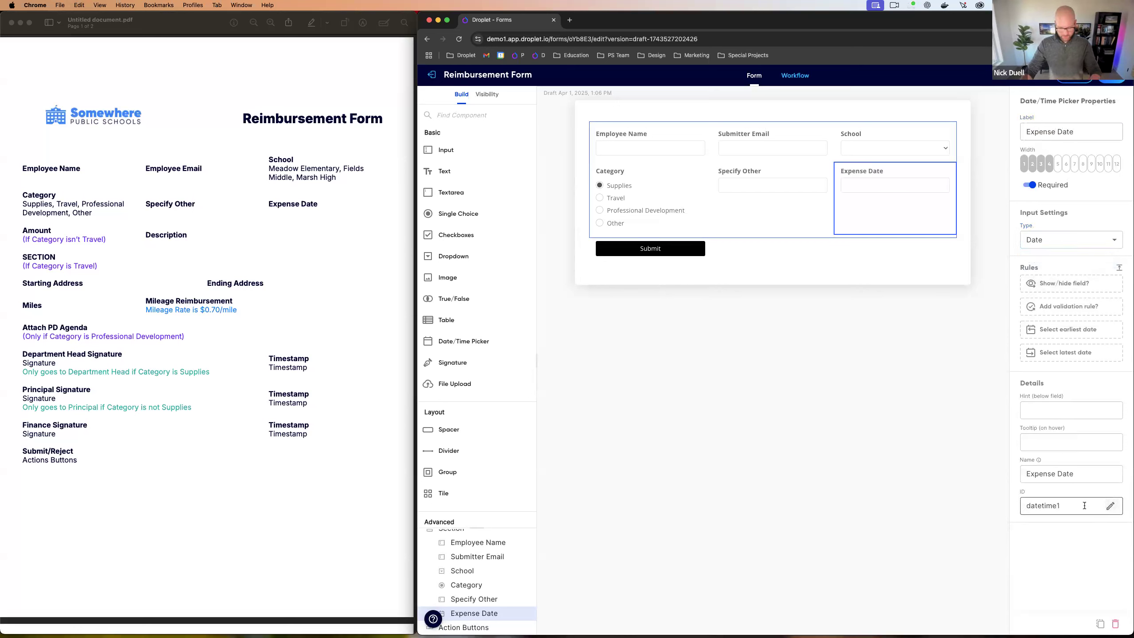
key("BackSpace")
key("BackSpace")
key("BackSpace")
key("BackSpace")
key("BackSpace")
key("BackSpace")
key("BackSpace")
key("BackSpace")
key("BackSpace")
type("expenseDate")
key("Return")
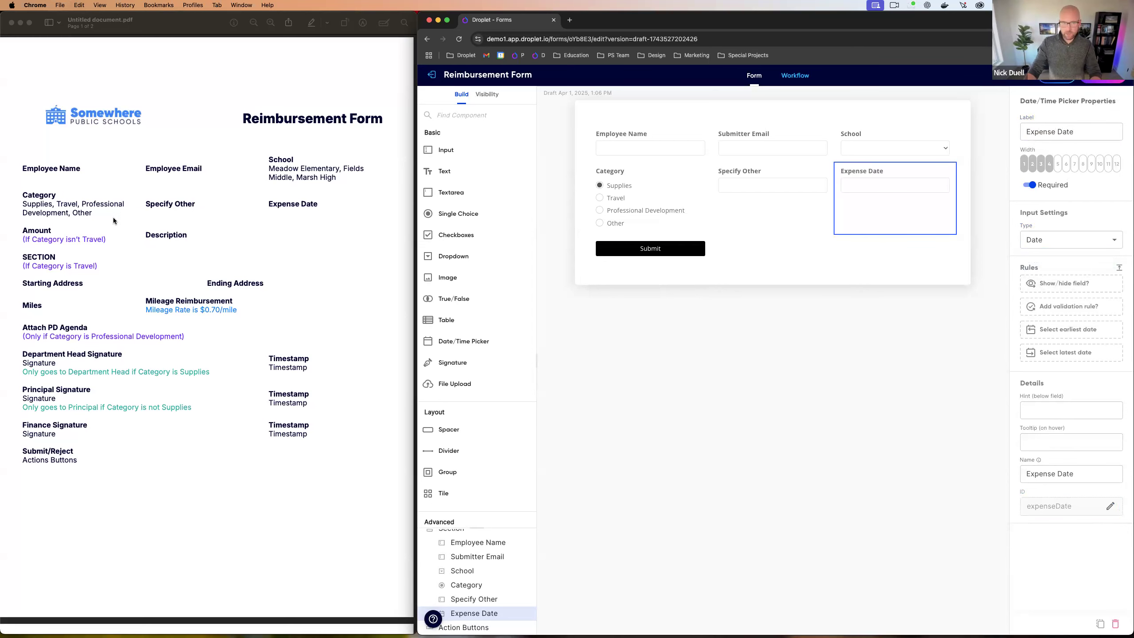
scroll(67, 223, "down", 2)
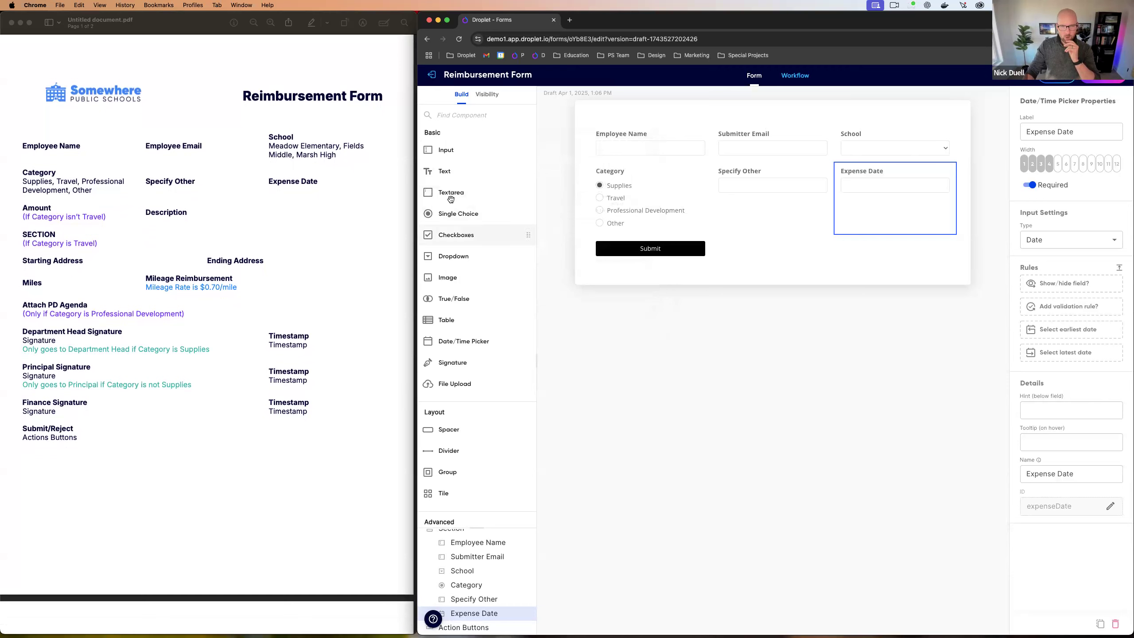
Step: Add an input field below Category with width 4, labelled Amount
left_click_drag(452, 152, 946, 237)
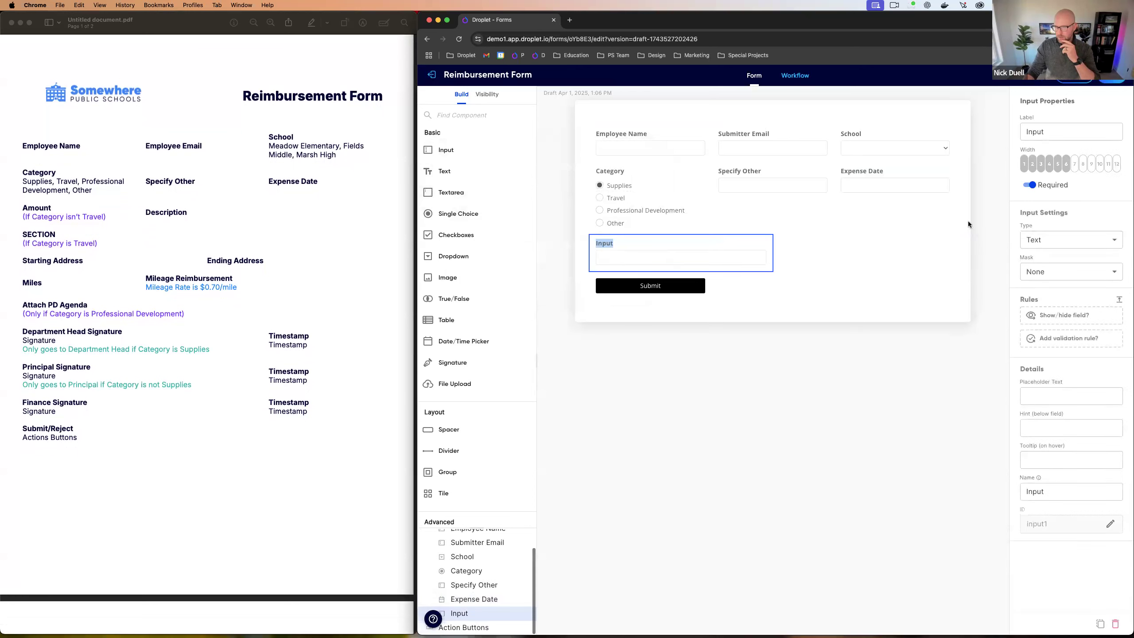
left_click(1049, 165)
left_click(1054, 132)
key("super+a")
type("Amount")
left_click(1070, 216)
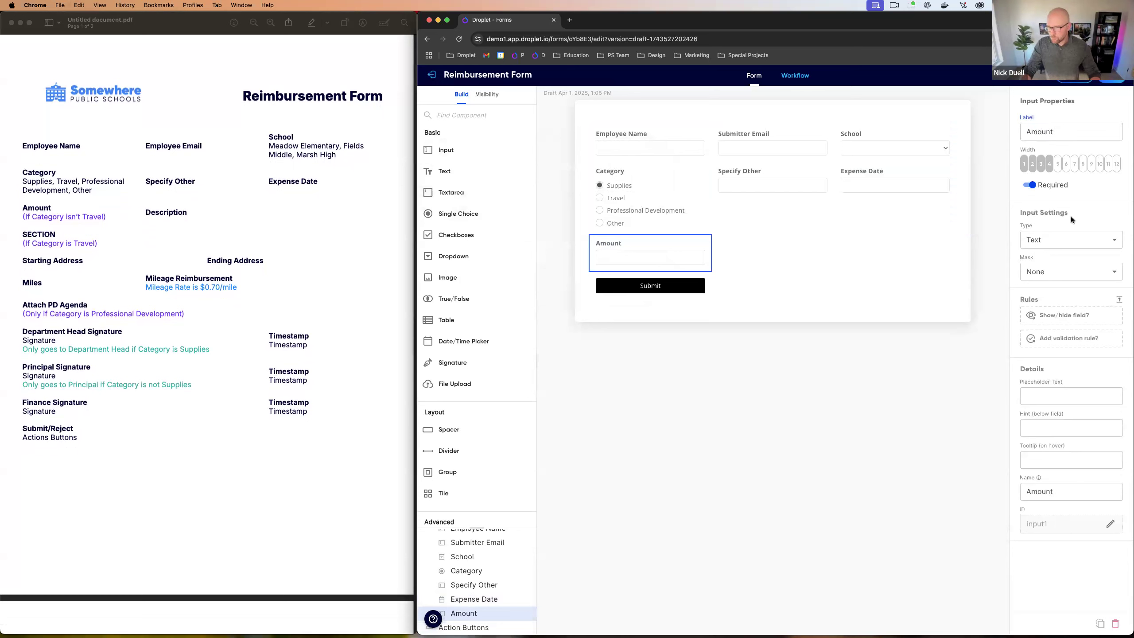
Step: Keep Amount as a Text type, with a Dollars mask and the guide enabled
left_click(1043, 242)
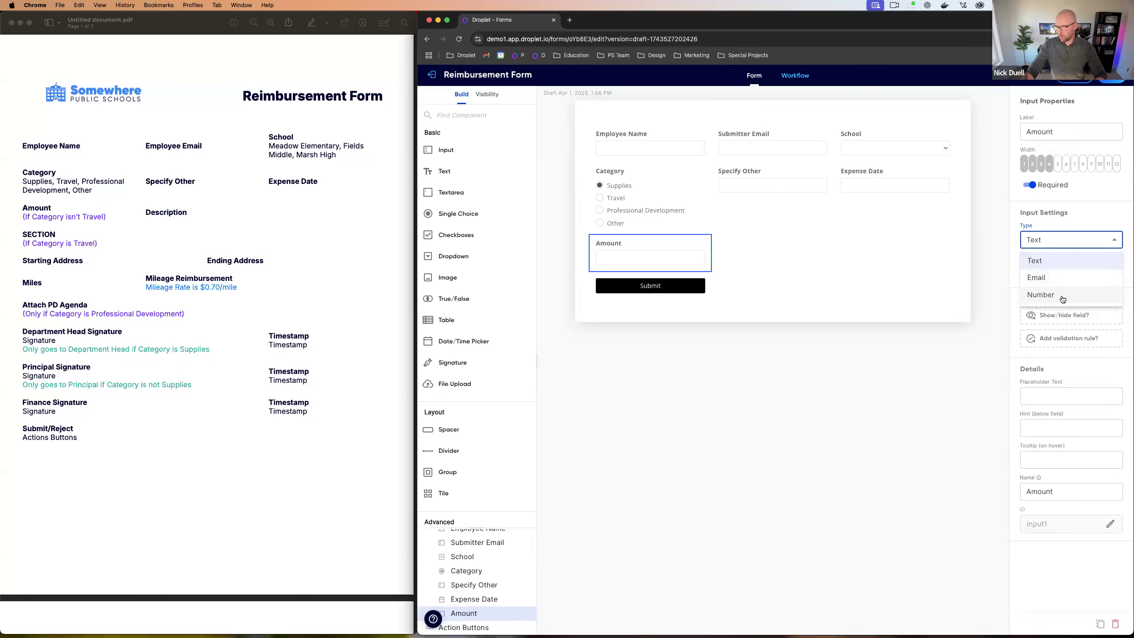
left_click(1049, 263)
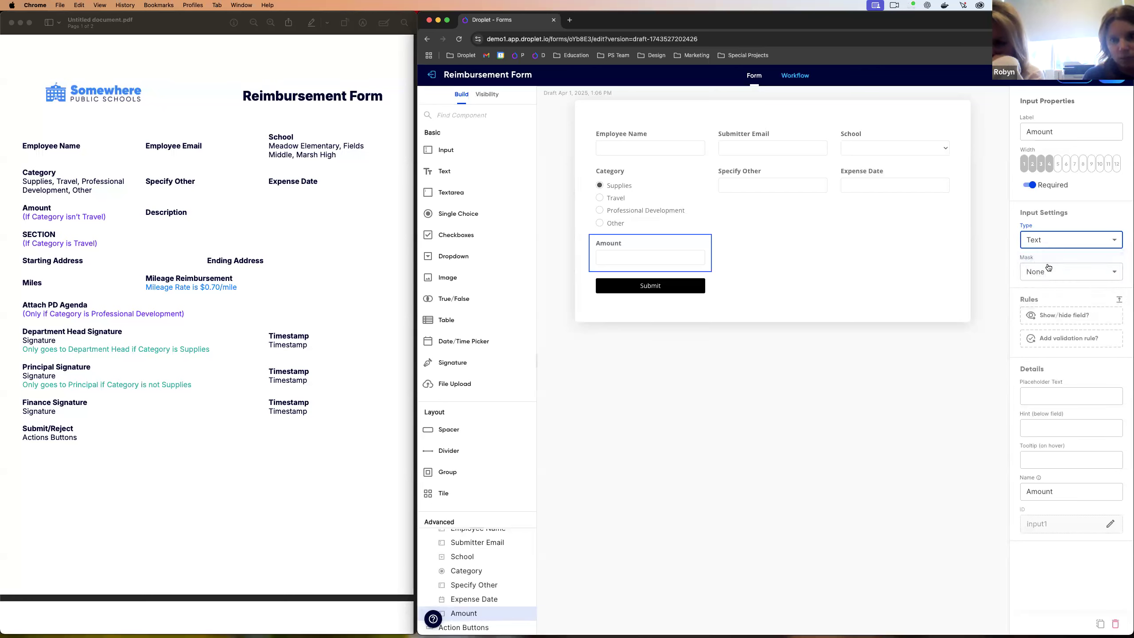
left_click(1053, 274)
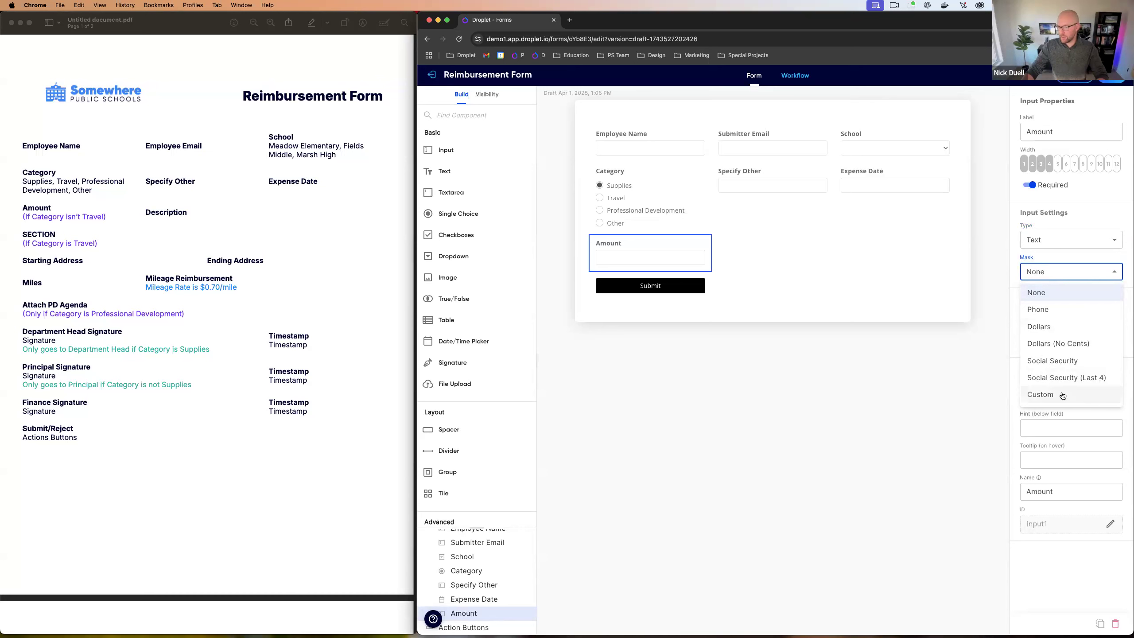
left_click(1051, 327)
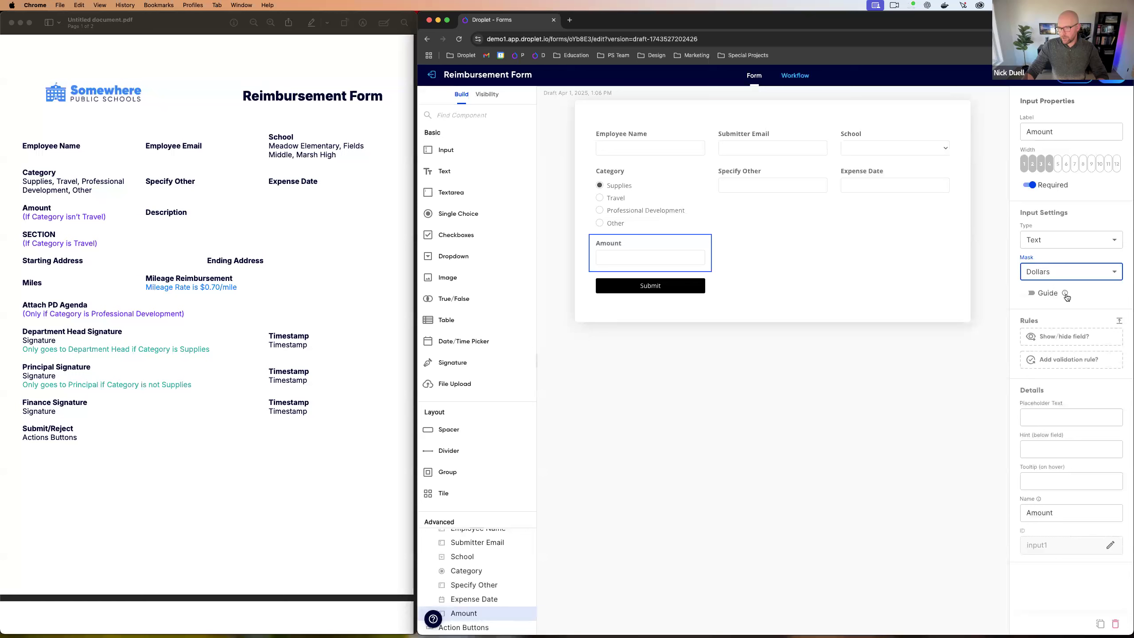
mouse_move(1067, 298)
left_click(1031, 296)
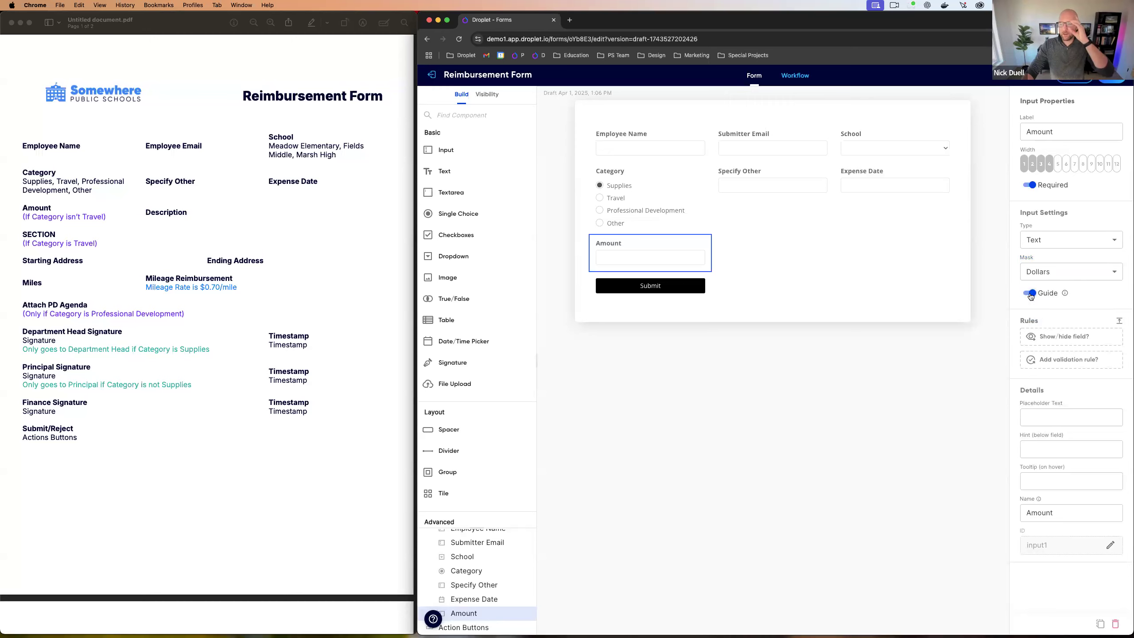
Step: Preview the form and try entering a value in the Amount field
left_click(1073, 76)
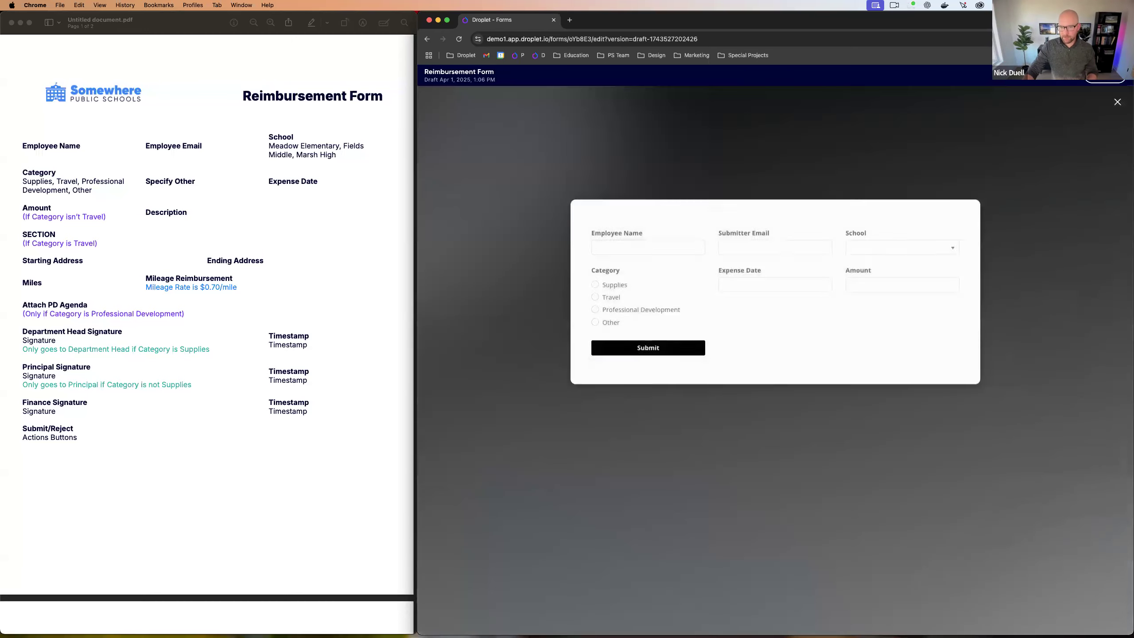
left_click(872, 201)
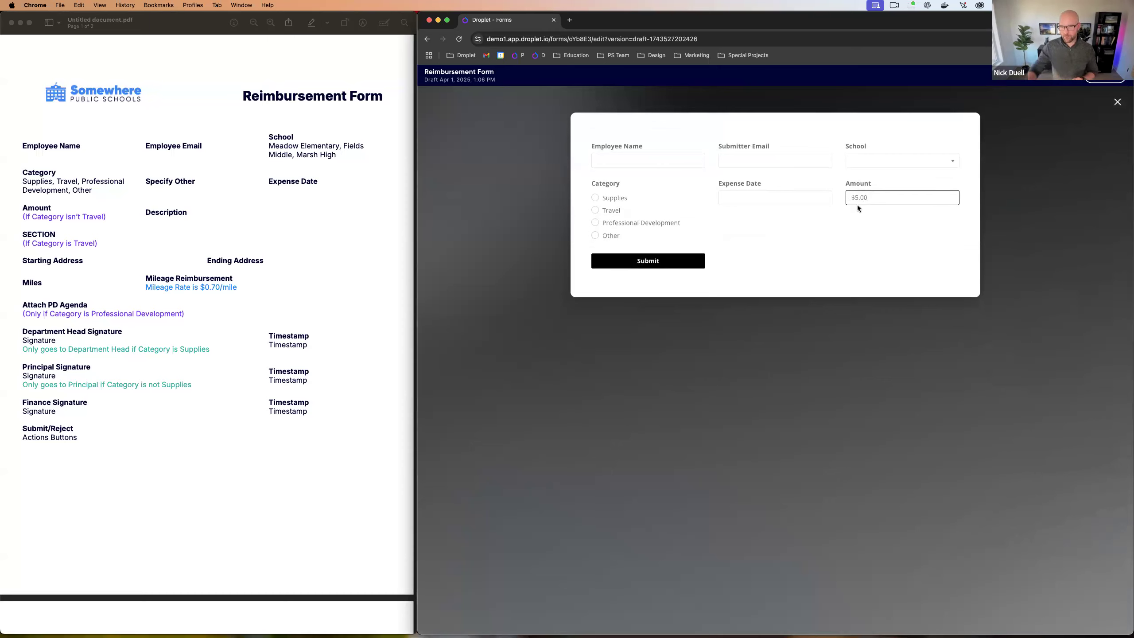
key("super+a")
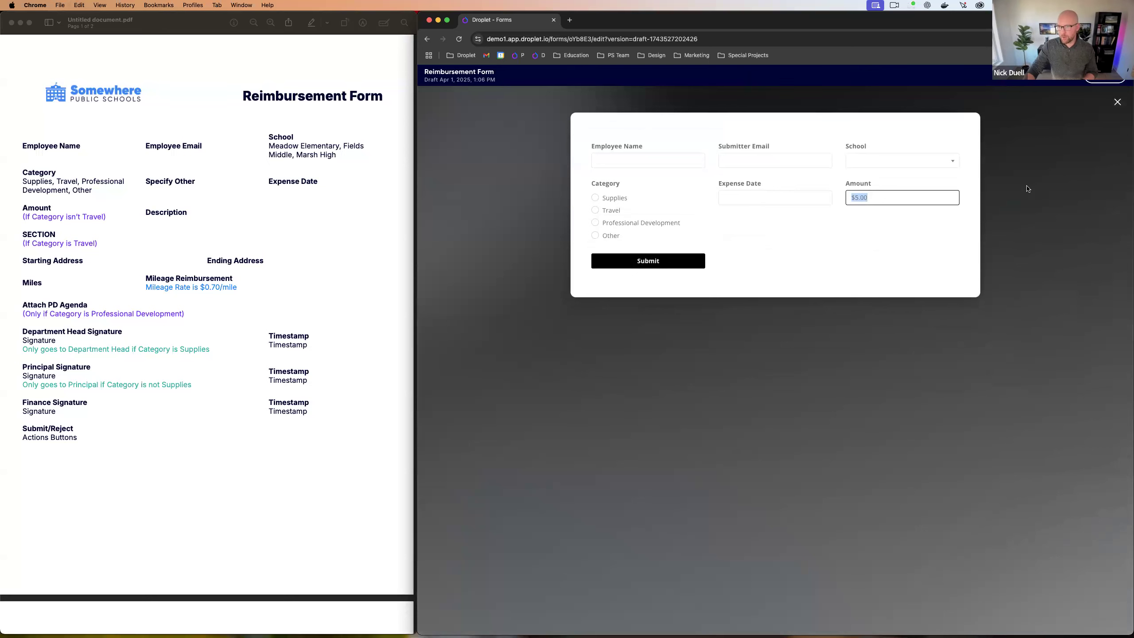
left_click(1116, 104)
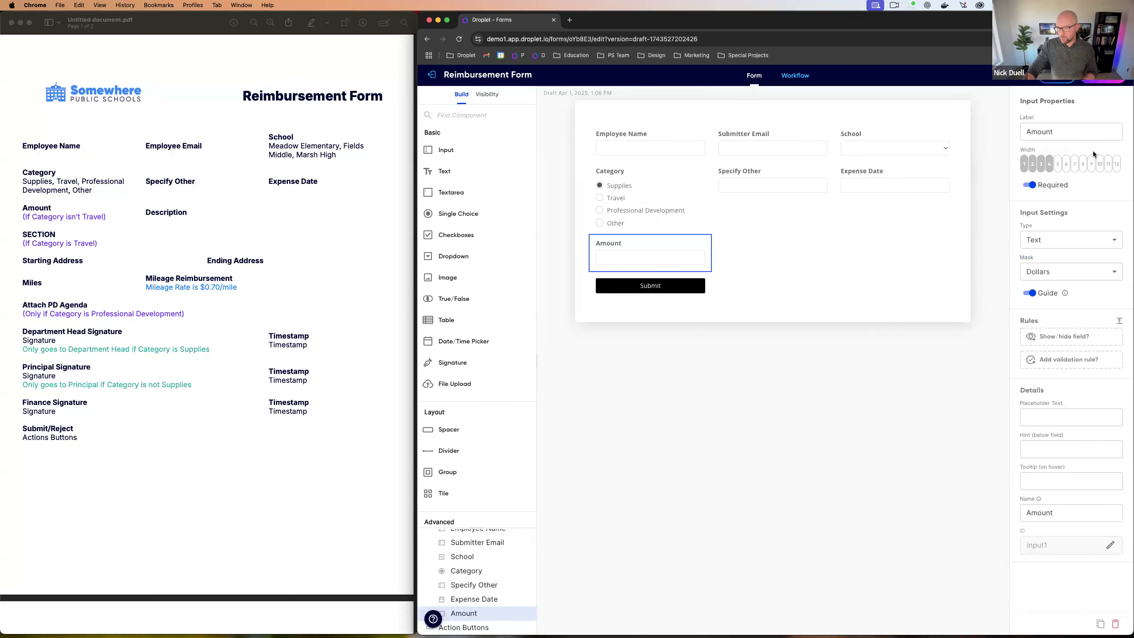
Step: Give Amount a $ placeholder and confirm in preview that 5.00 displays as $5.00
left_click(1049, 411)
type("$")
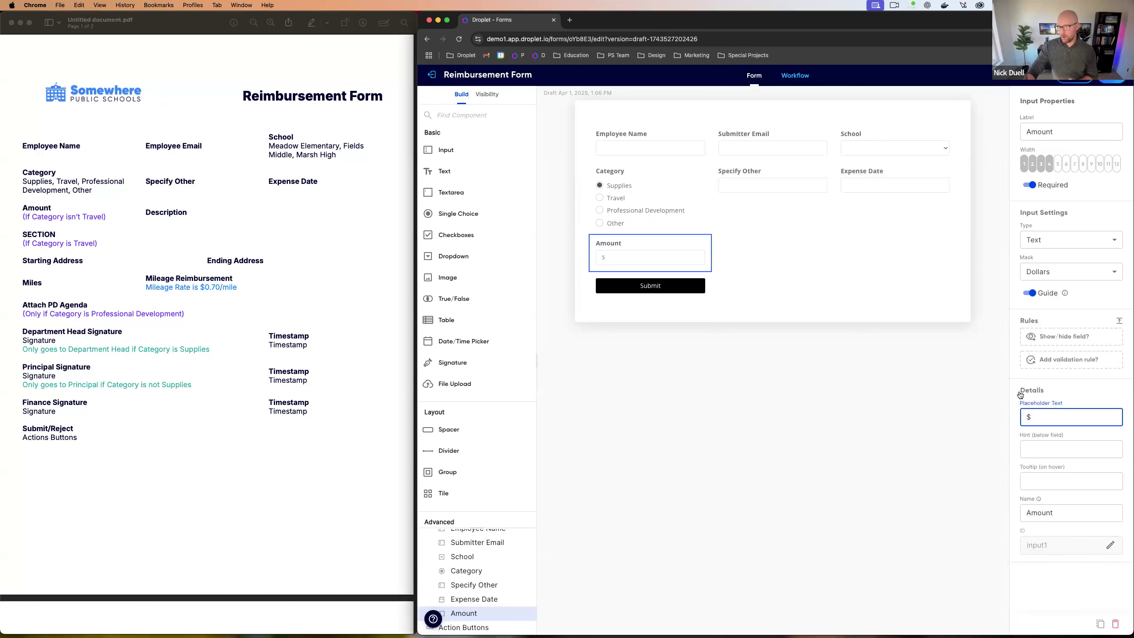
left_click(1066, 85)
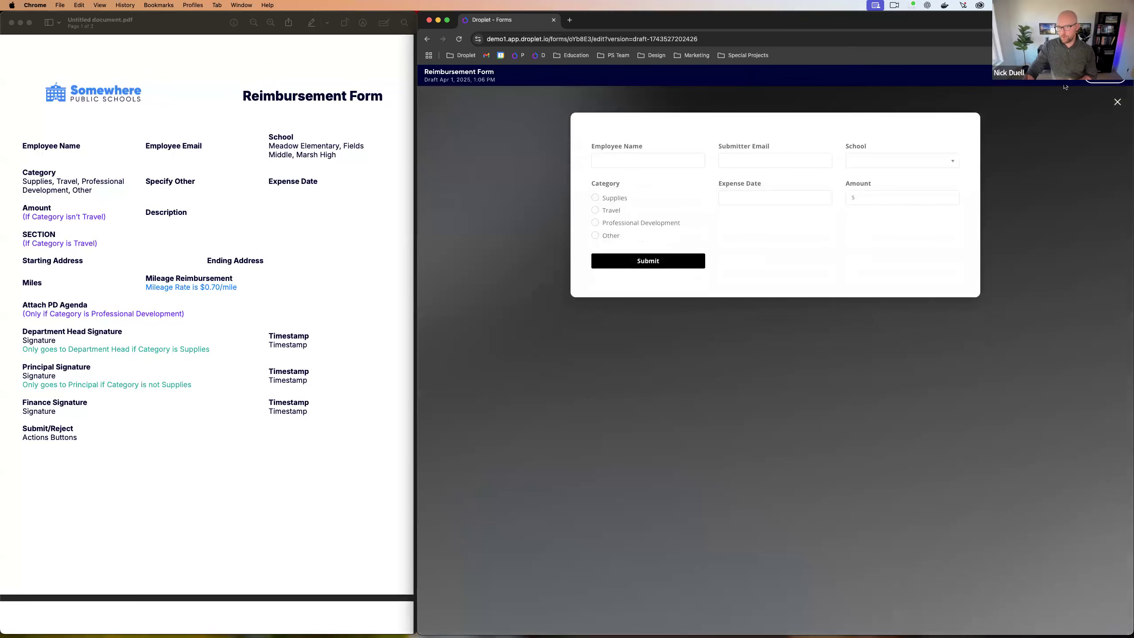
left_click(888, 198)
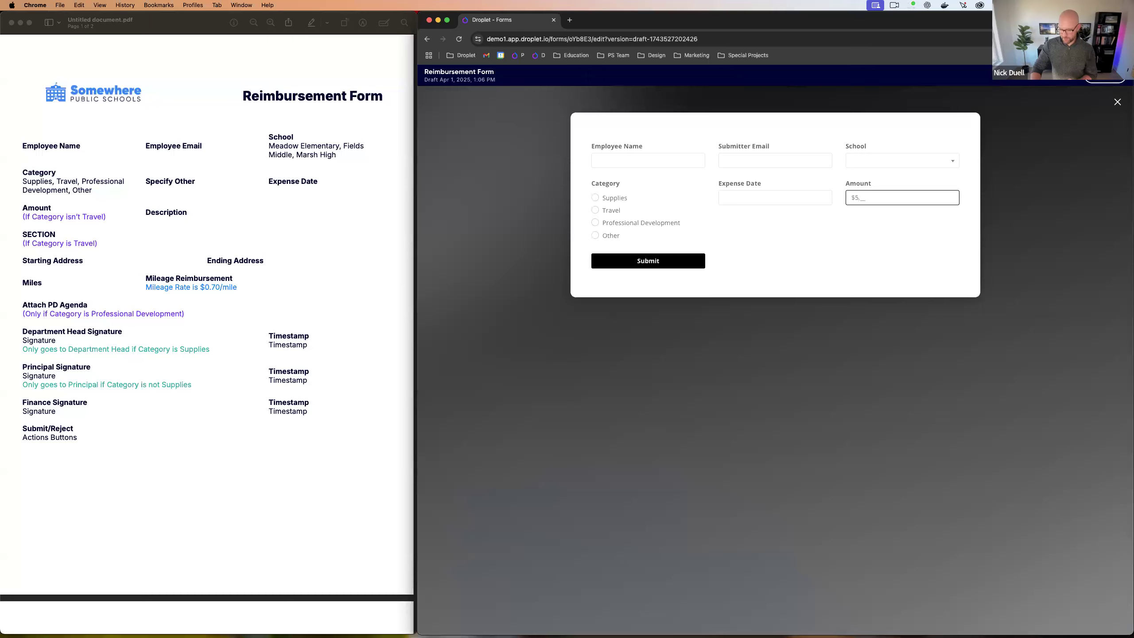
type("5.00")
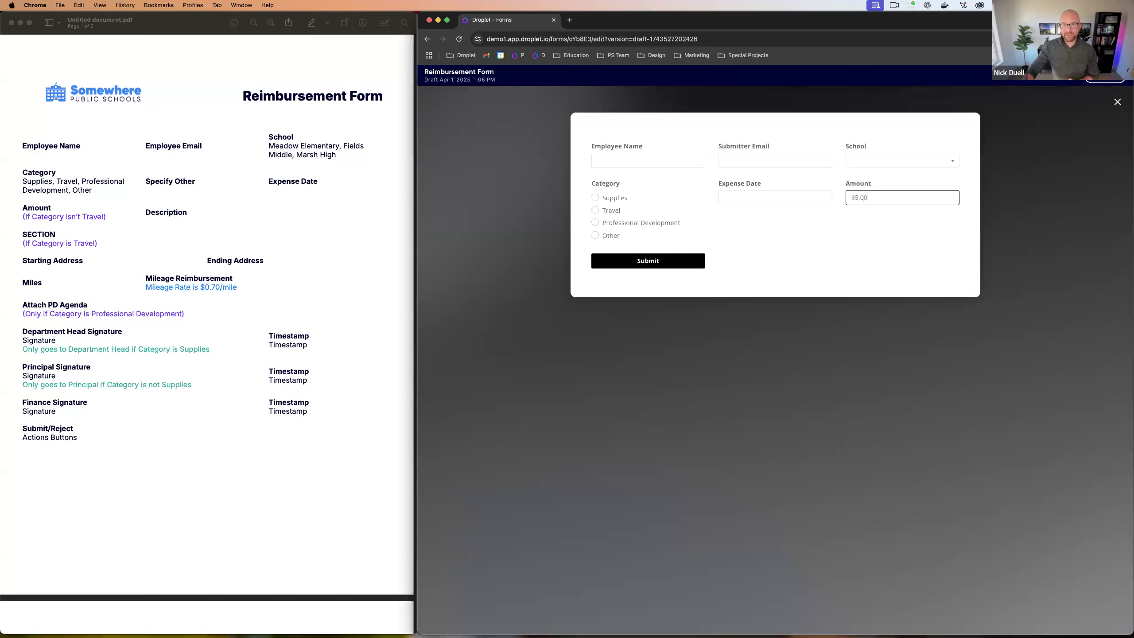
left_click(1117, 102)
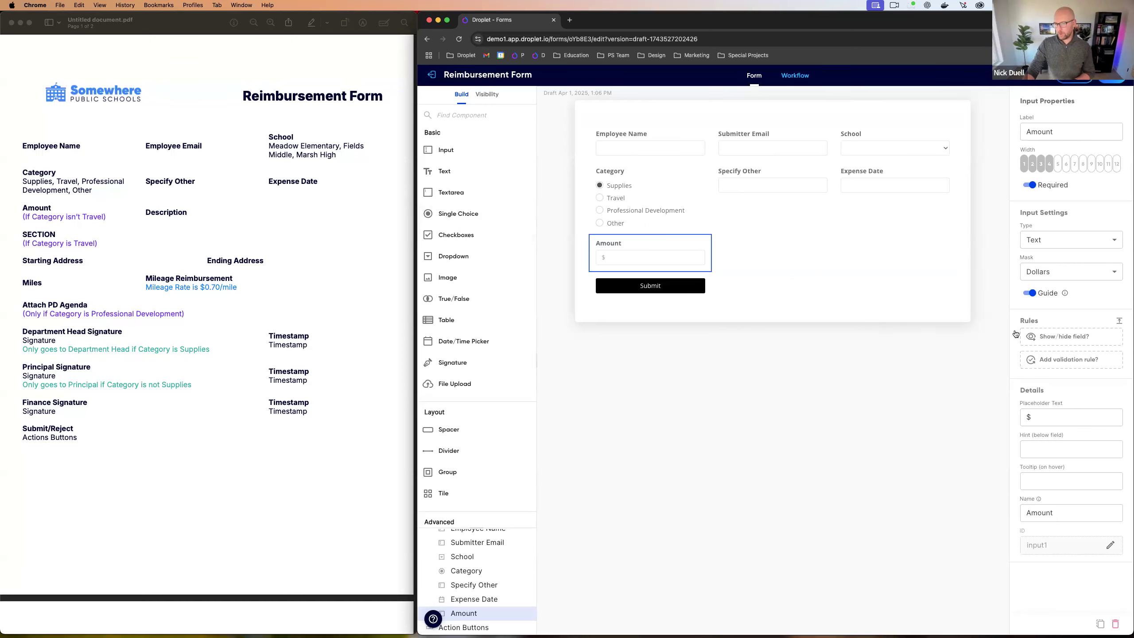
Step: Add a show/hide rule to Amount: Category is not Travel
left_click(1040, 338)
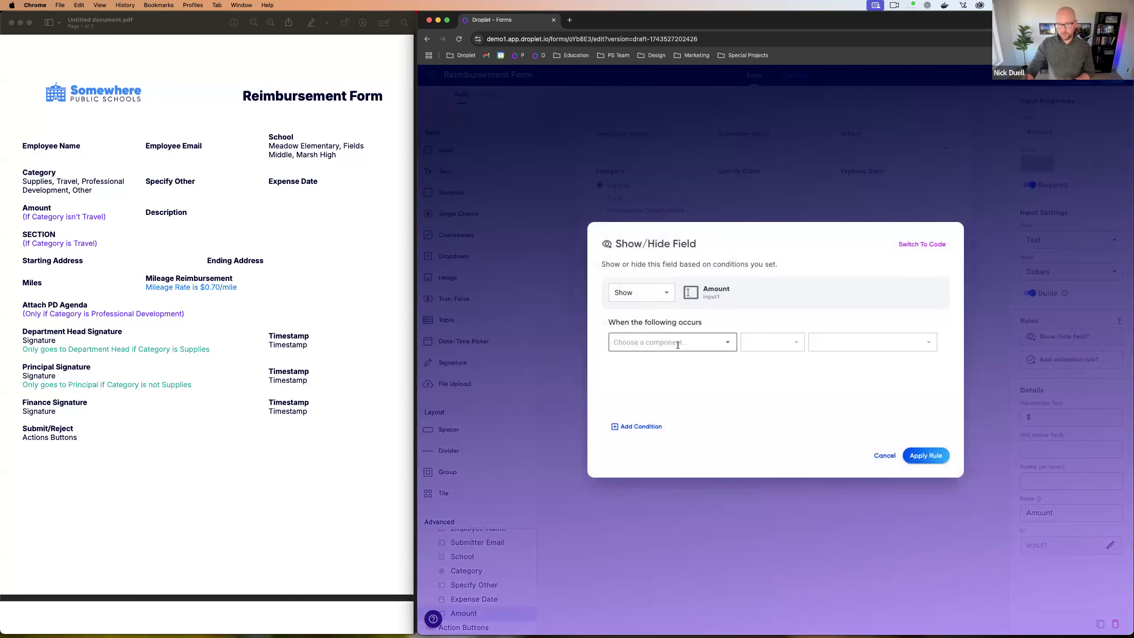
left_click(677, 343)
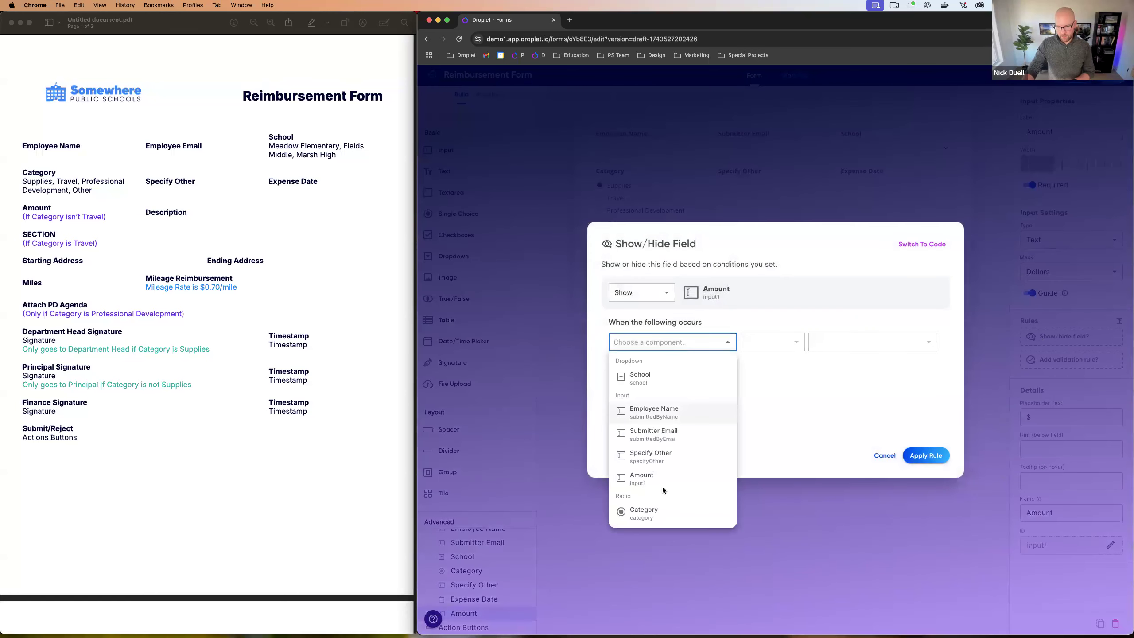
left_click(662, 510)
left_click(785, 346)
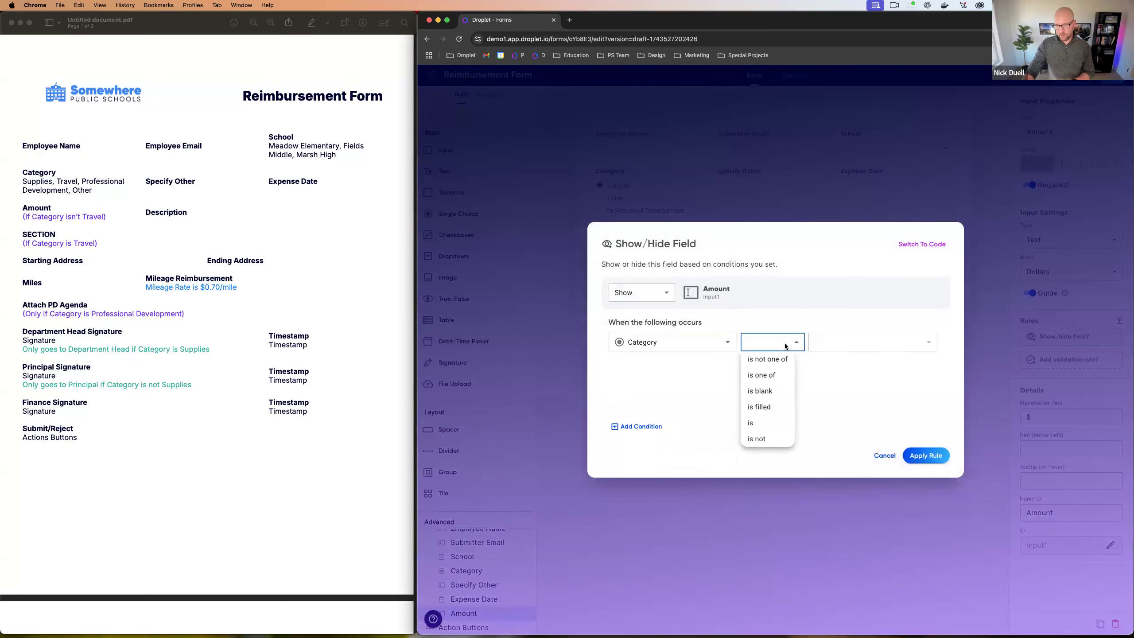
left_click(769, 439)
left_click(855, 343)
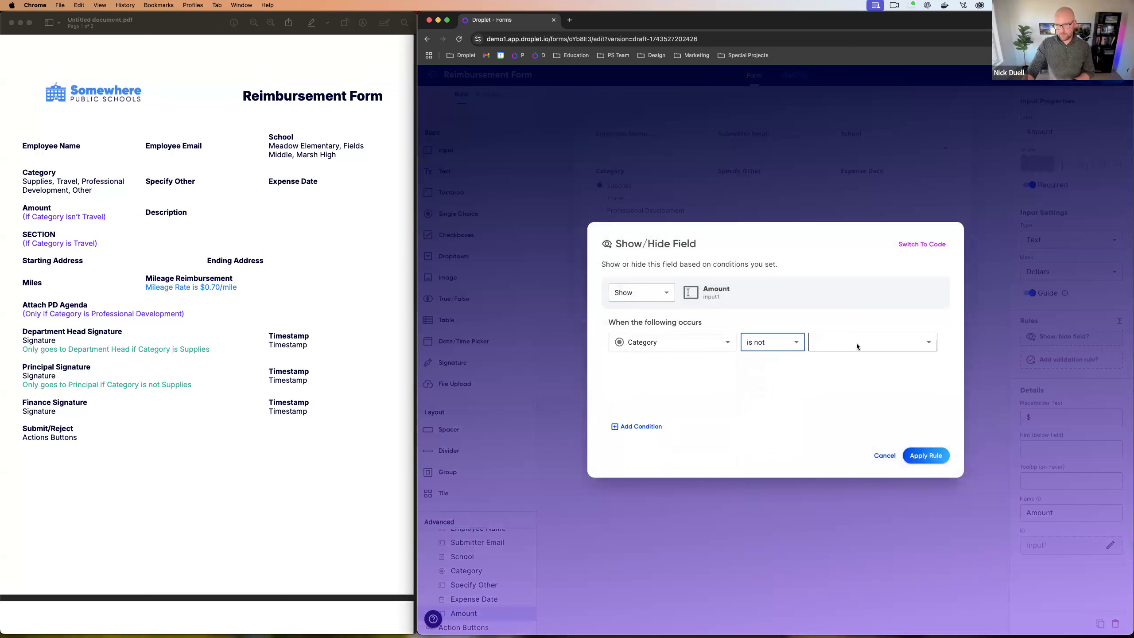
left_click(845, 375)
left_click(923, 453)
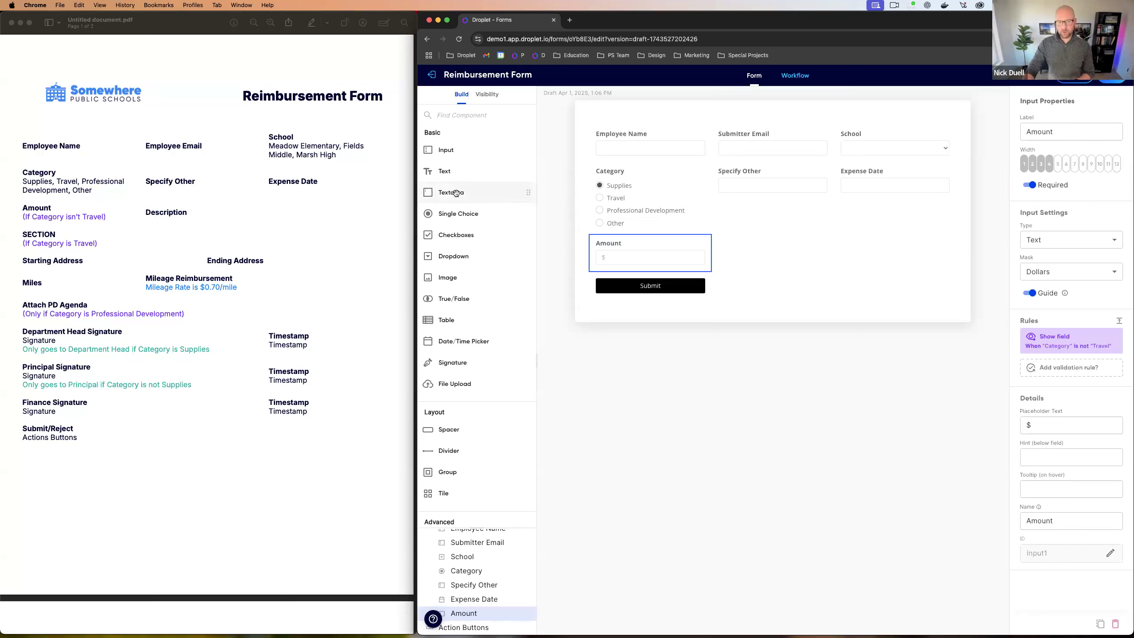
Step: Add a textarea beside Amount with width 8, labelled Description
left_click_drag(480, 192, 687, 249)
left_click(1083, 166)
left_click(1062, 134)
key("super+a")
key("BackSpace")
type("Description")
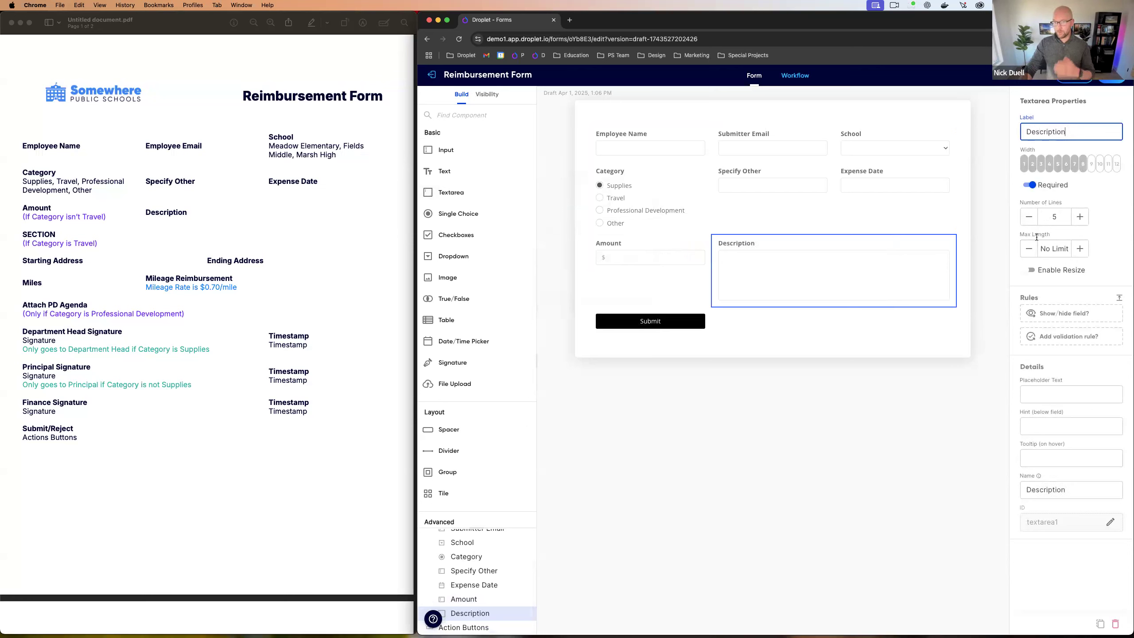
Step: Set Description to 3 lines and change its ID to description
left_click(1029, 217)
left_click(1029, 217)
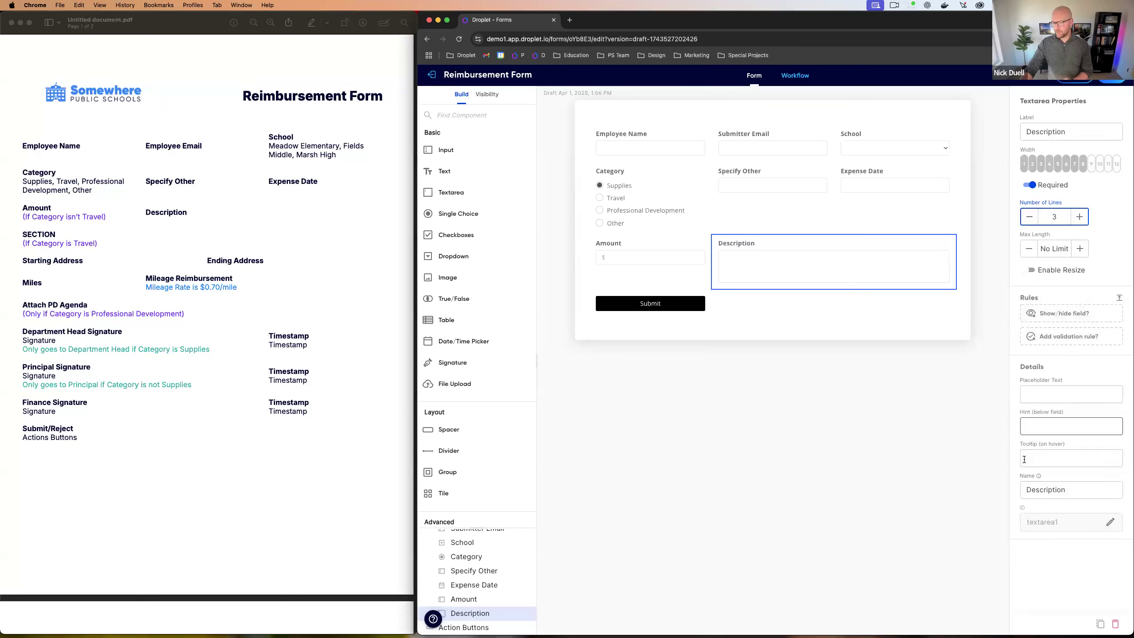
left_click(1109, 521)
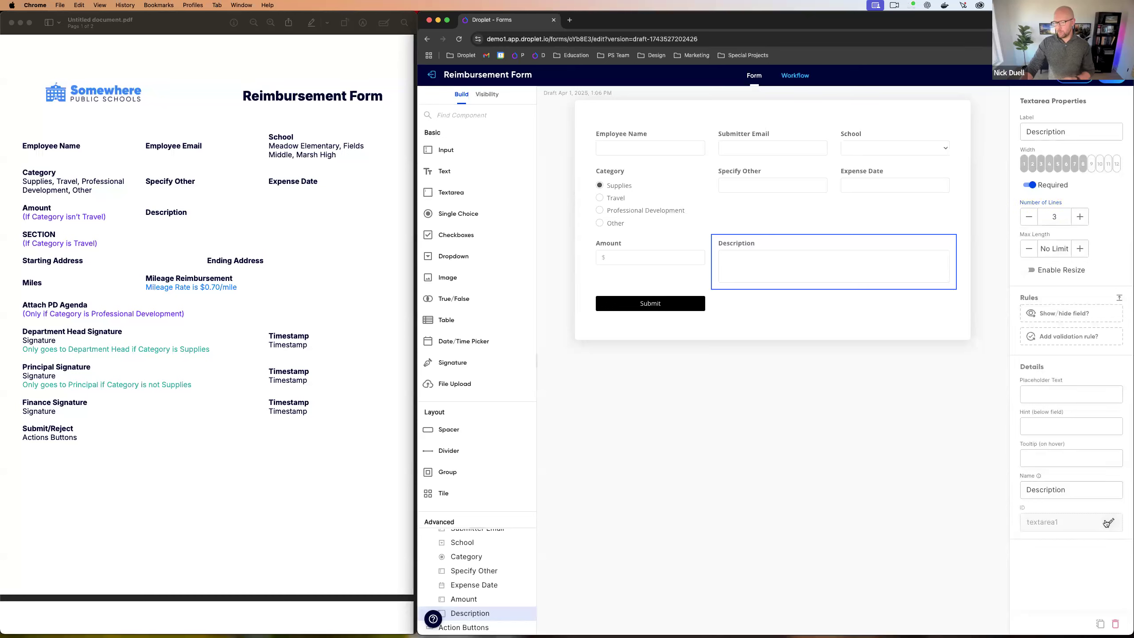
type("description")
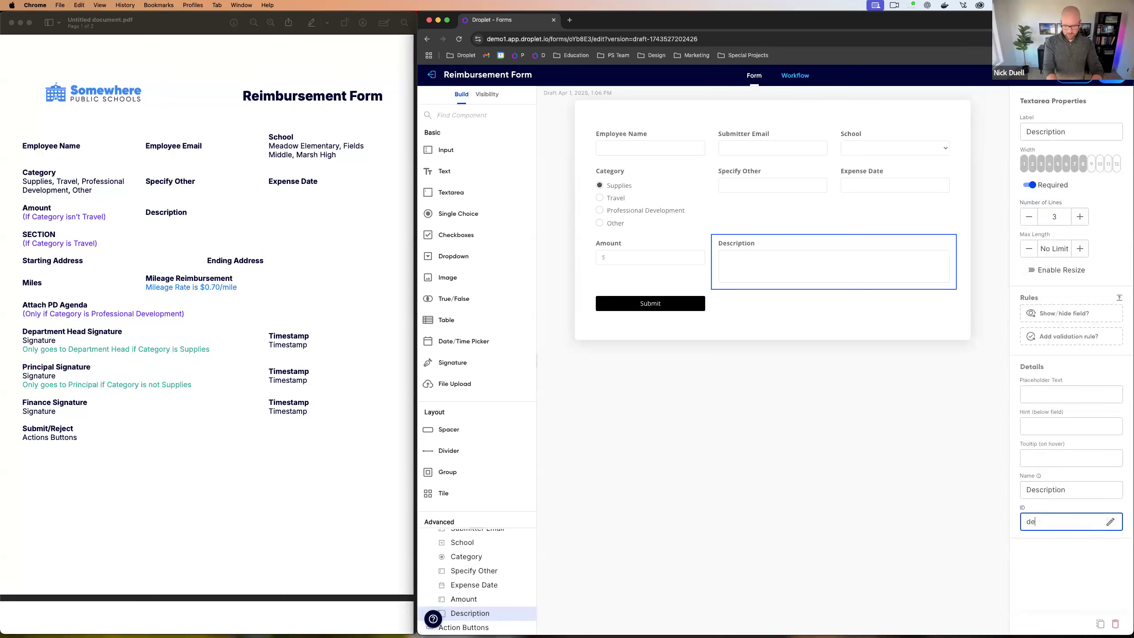
key("Return")
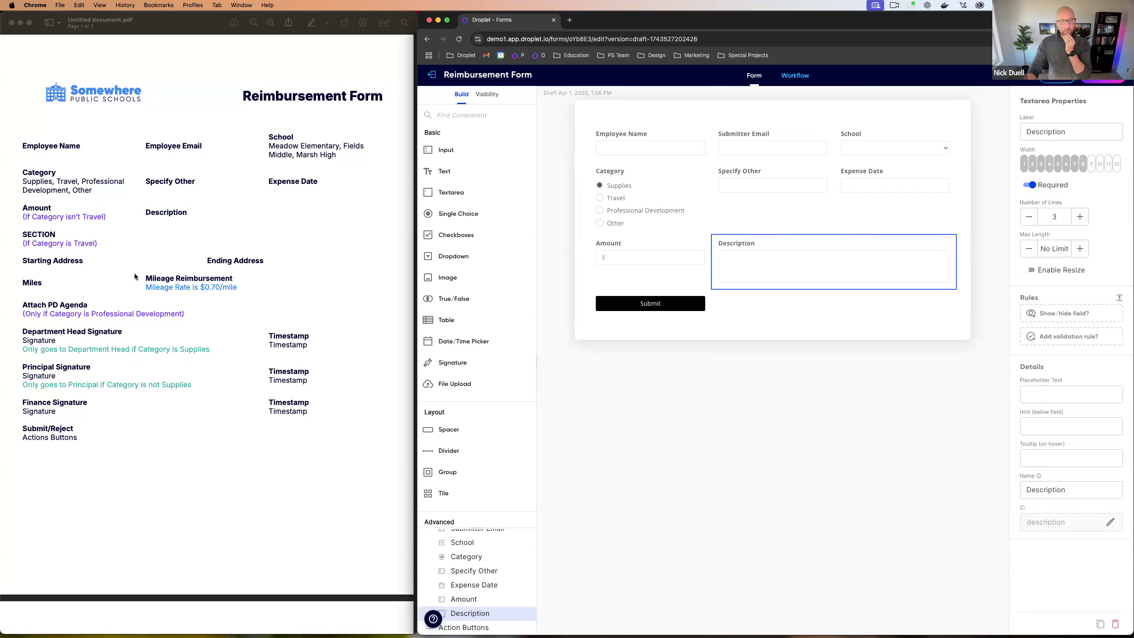
Step: Drag an Address component from the Advanced list onto the form above Submit
left_click(595, 199)
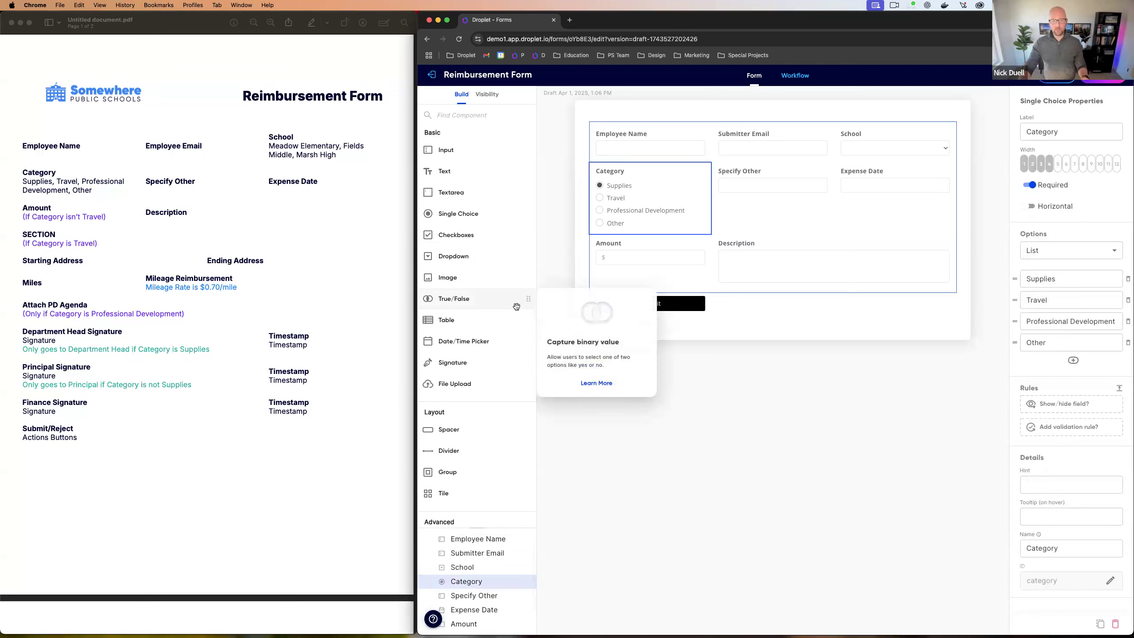
scroll(468, 375, "down", 3)
scroll(464, 339, "up", 3)
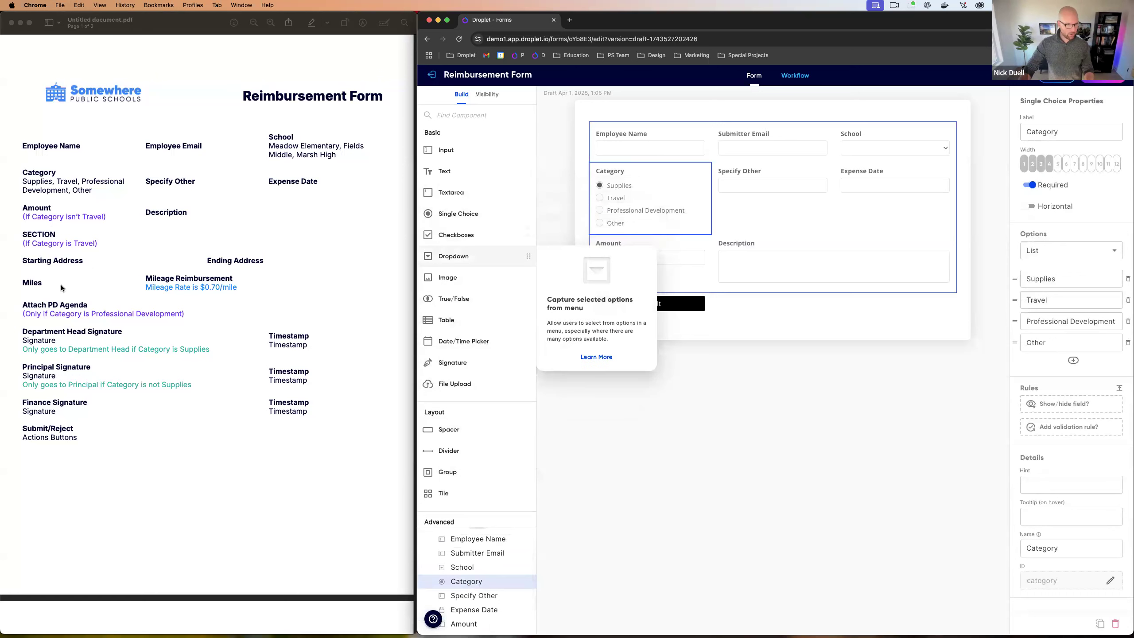
scroll(491, 285, "down", 5)
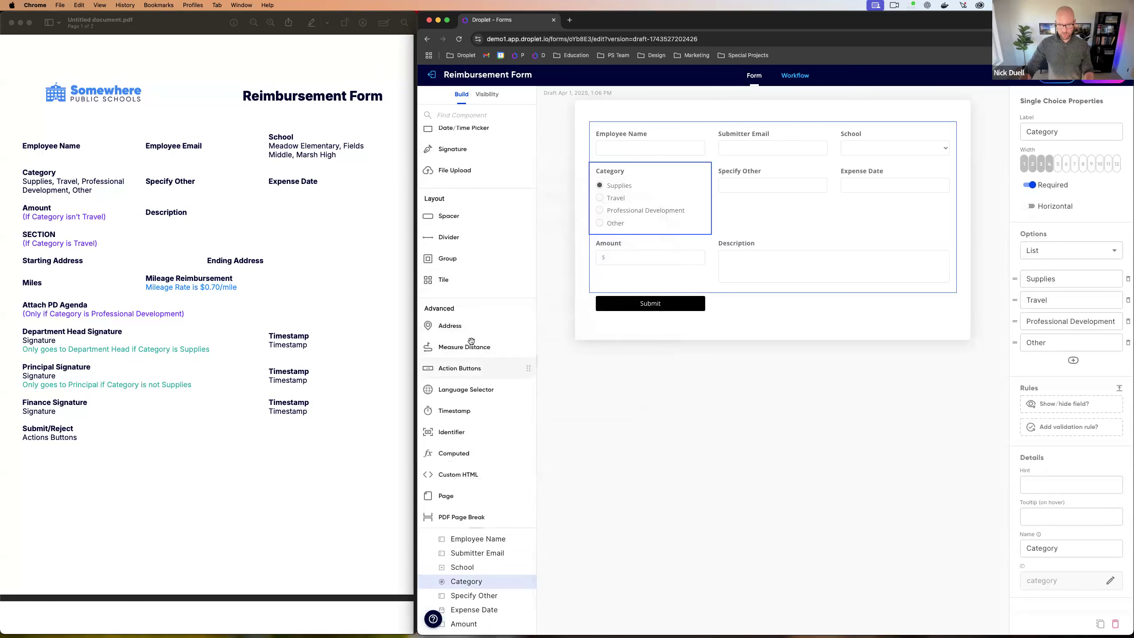
left_click_drag(455, 326, 592, 293)
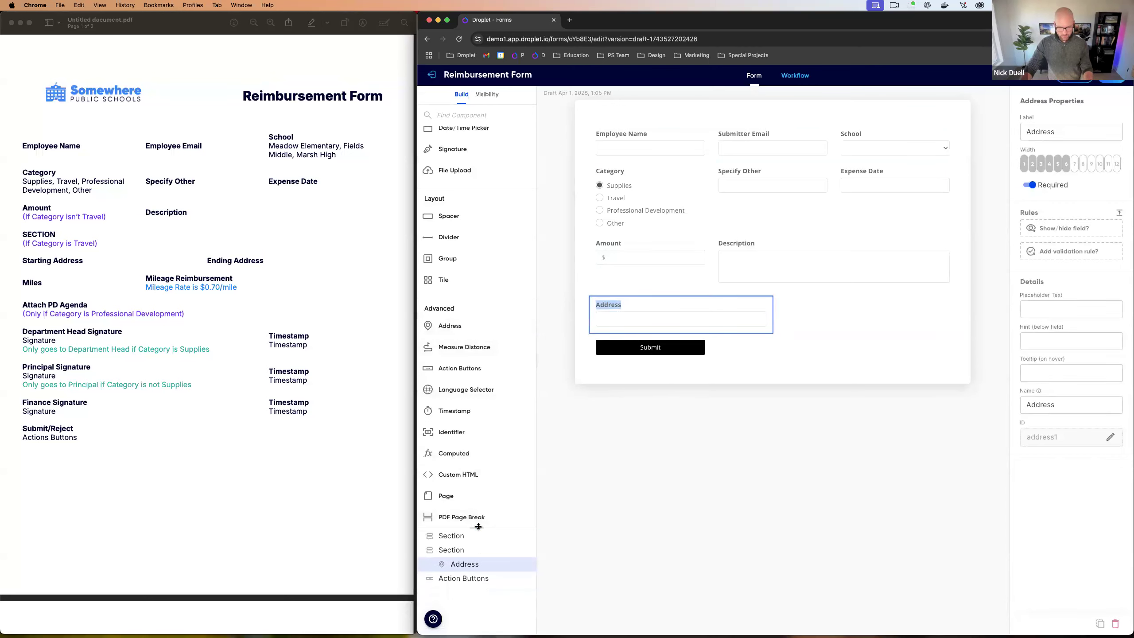
scroll(477, 526, "down", 5)
left_click(464, 372)
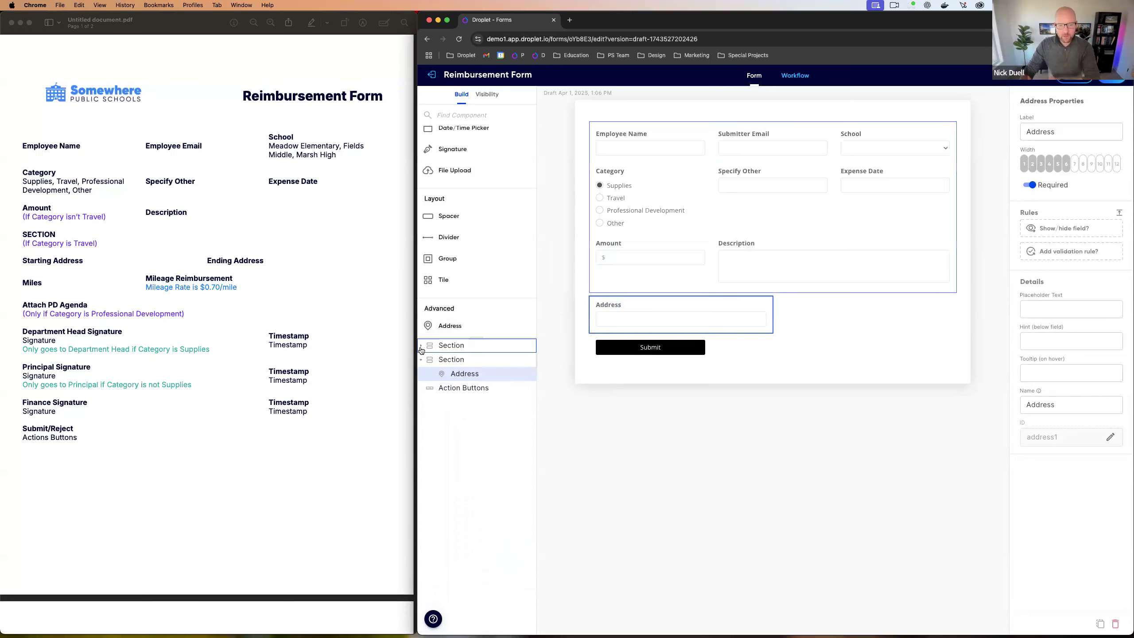
scroll(433, 388, "up", 5)
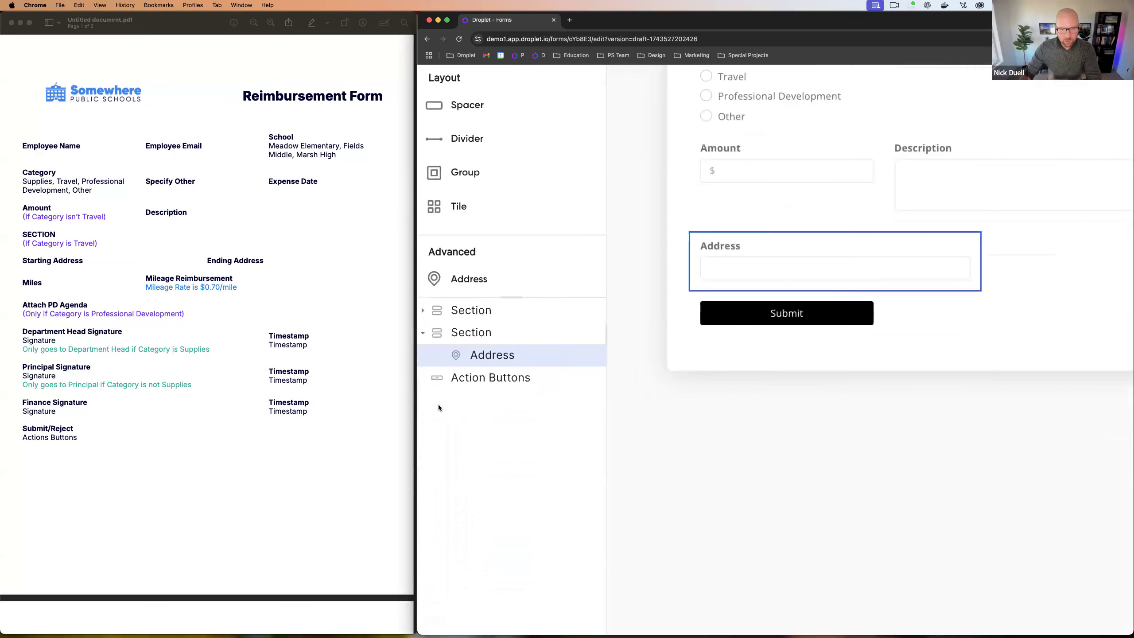
Step: Expand the first section in the layer tree, review its fields, then select the Address section
left_click(423, 311)
scroll(487, 304, "down", 2)
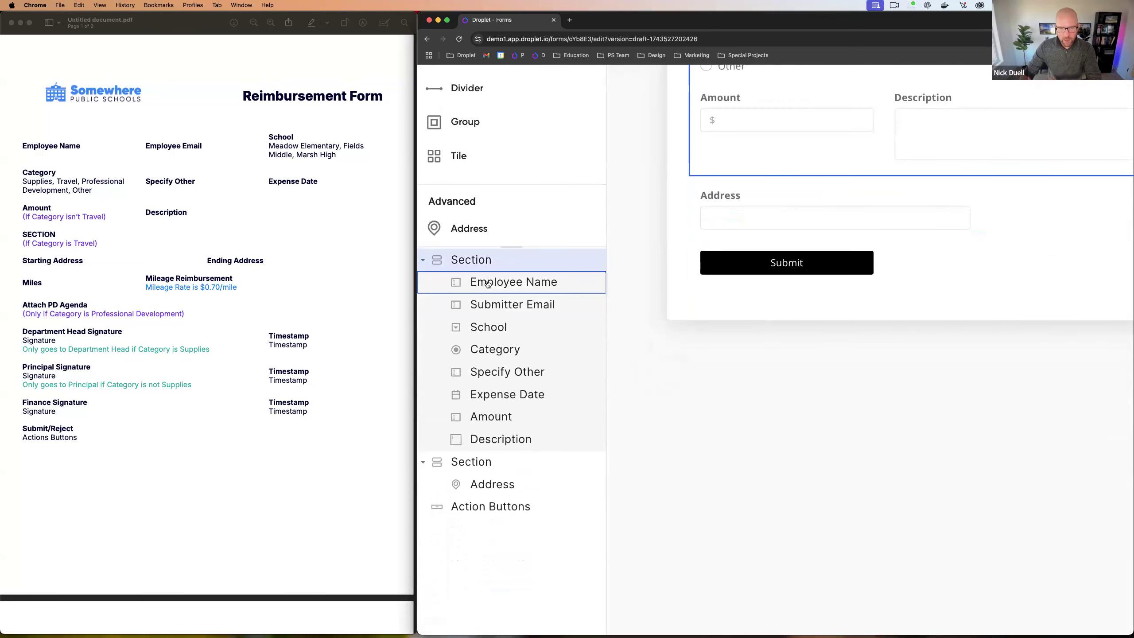
left_click(490, 439)
scroll(513, 313, "down", 3)
left_click(512, 297)
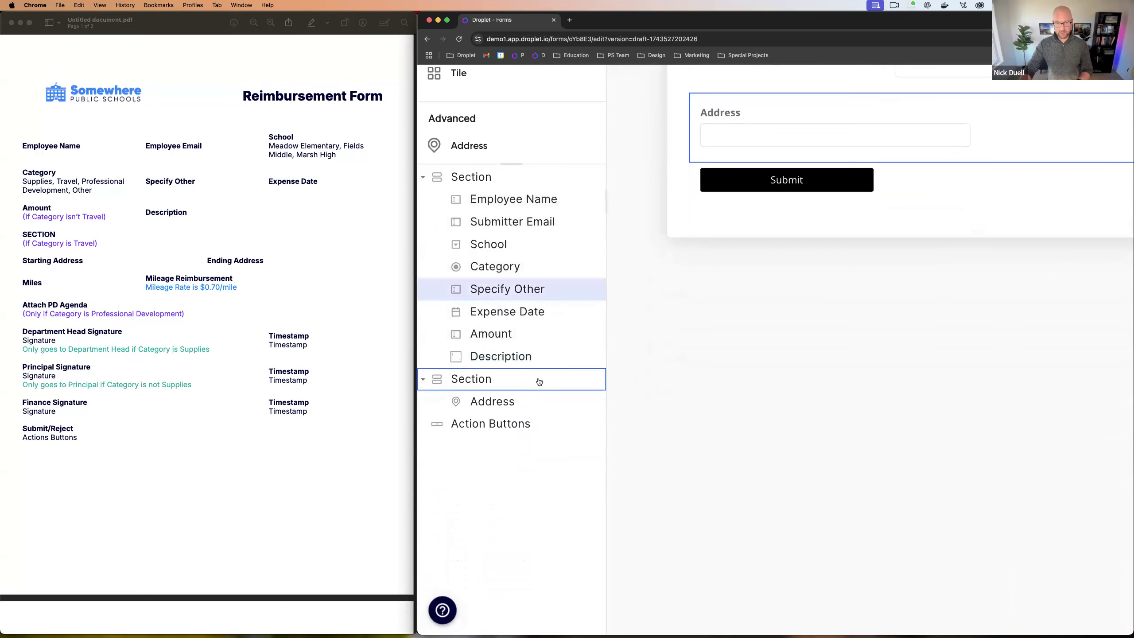
scroll(535, 380, "up", 2)
left_click(531, 374)
scroll(520, 426, "down", 1)
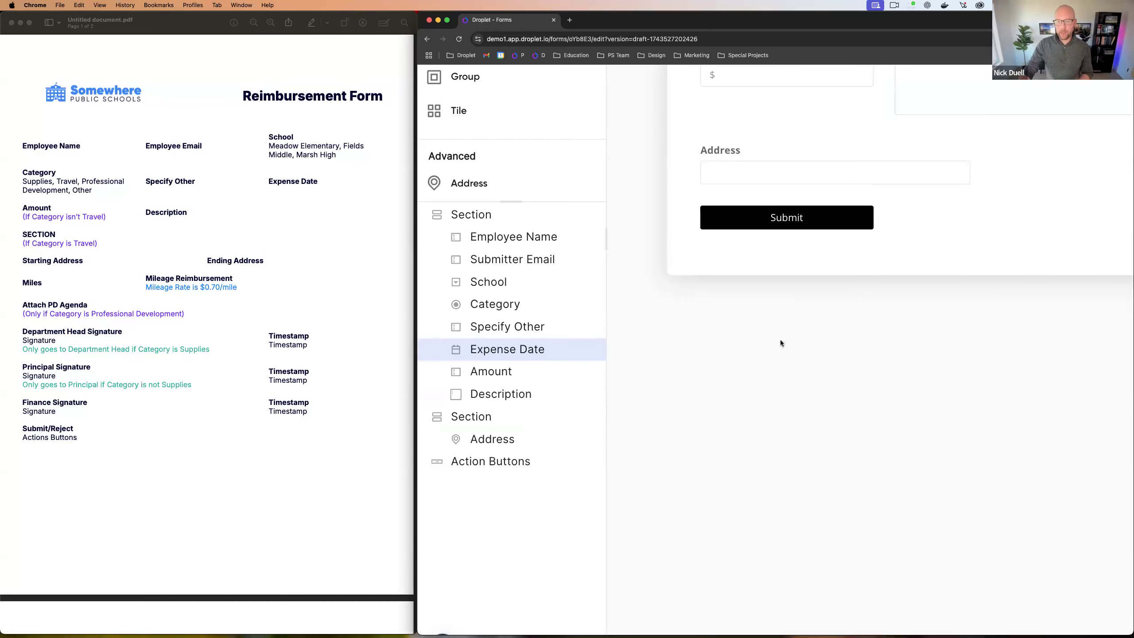
key("super+minus")
key("super+minus")
key("super+minus")
key("super+minus")
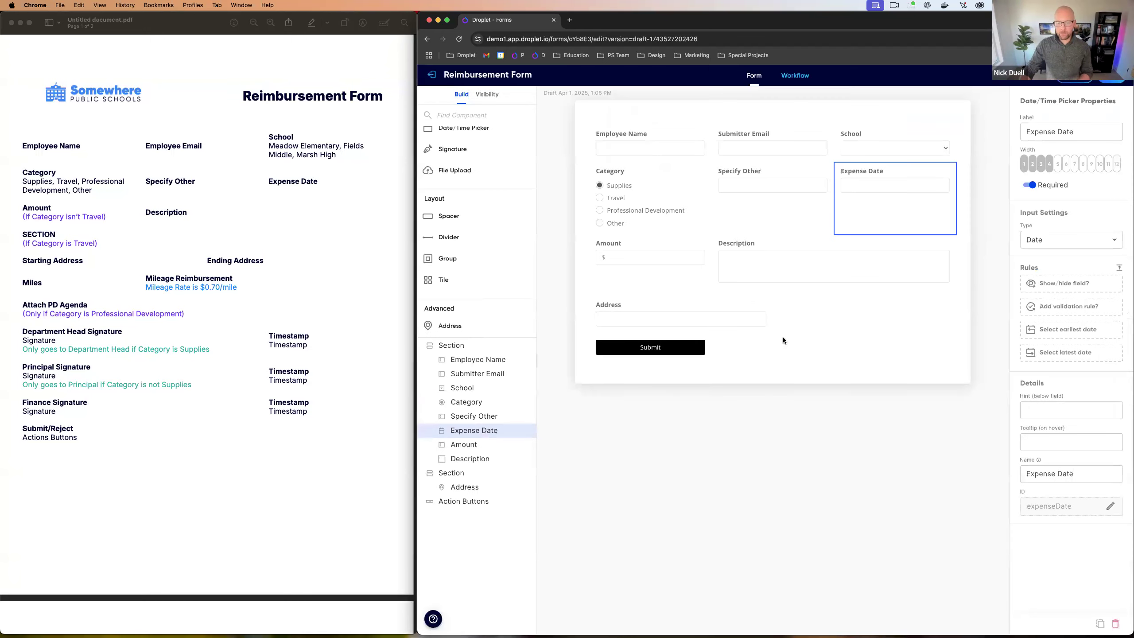
left_click(466, 474)
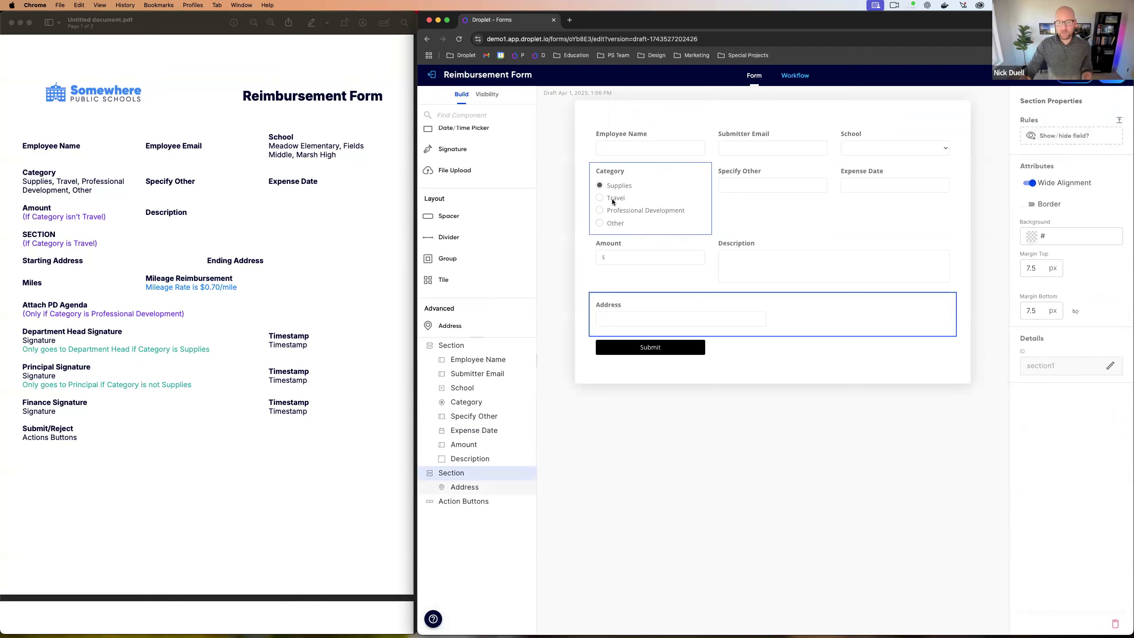
Step: Rename the Address field's label to Starting Address, matching the PDF mockup
left_click(37, 261)
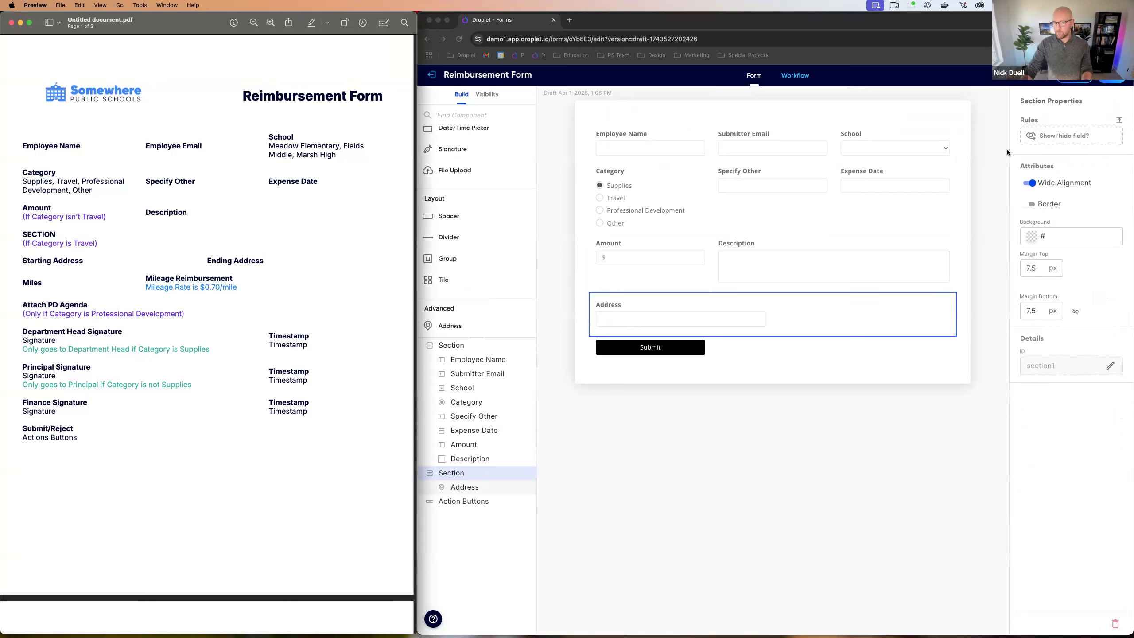
left_click(632, 330)
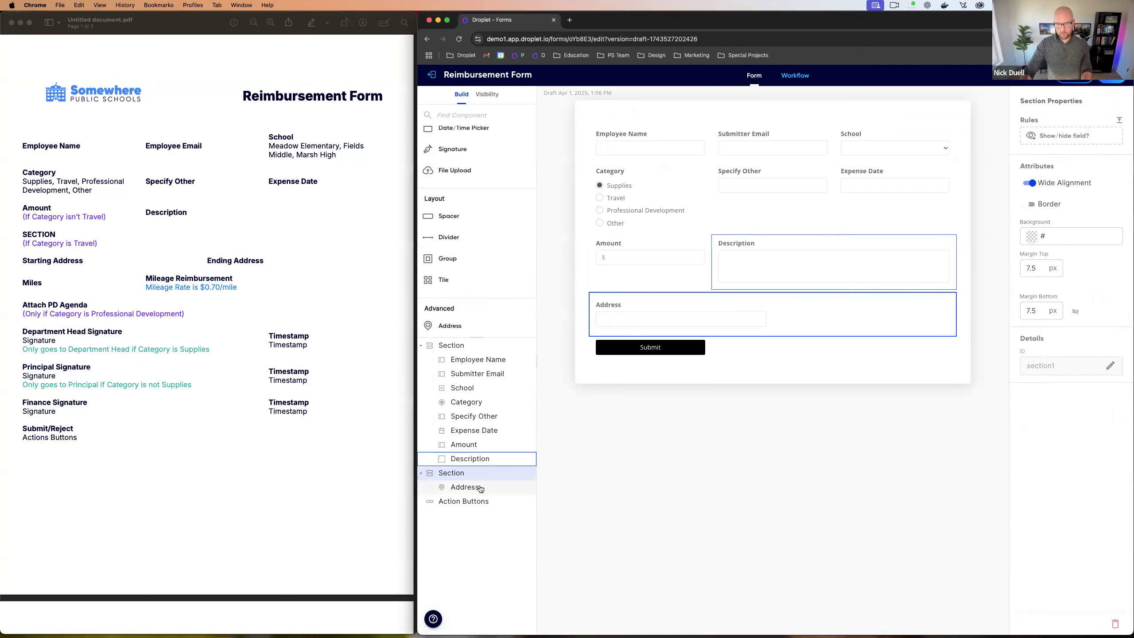
left_click(462, 486)
left_click(1025, 131)
type("Starting Address")
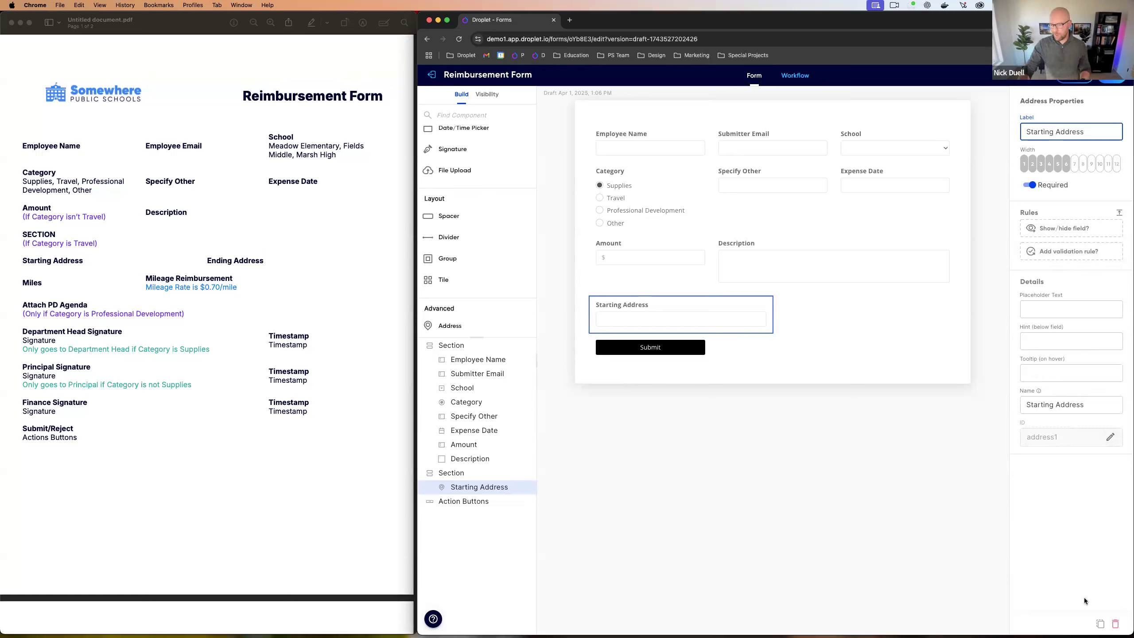
Step: Duplicate Starting Address and relabel the copy Ending Address
left_click(1099, 624)
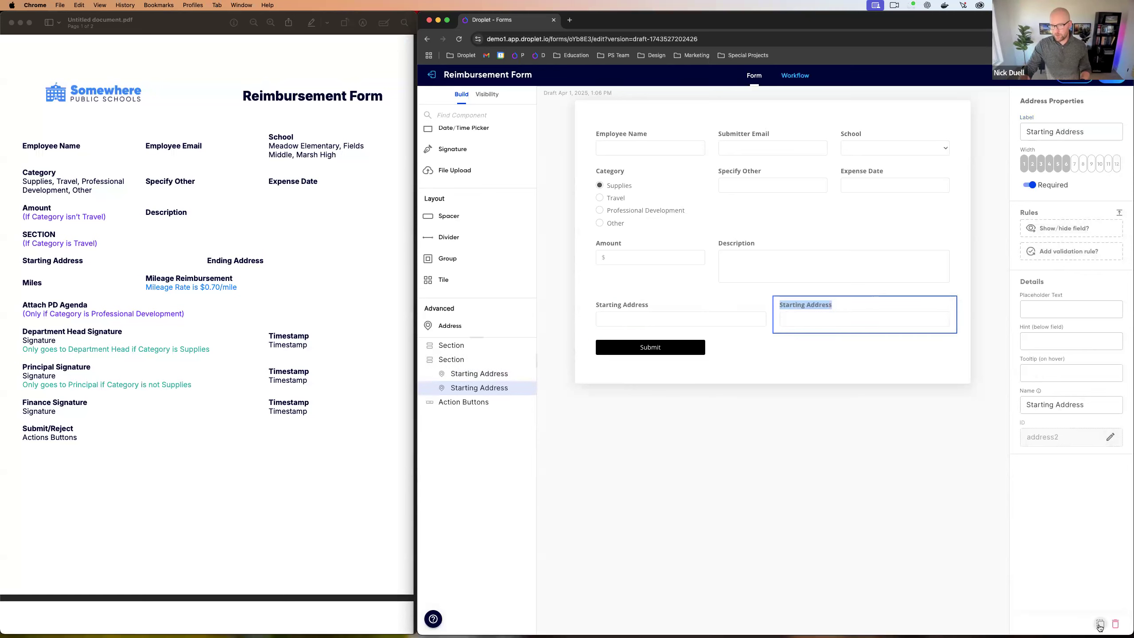
double_click(1038, 131)
type("Ending")
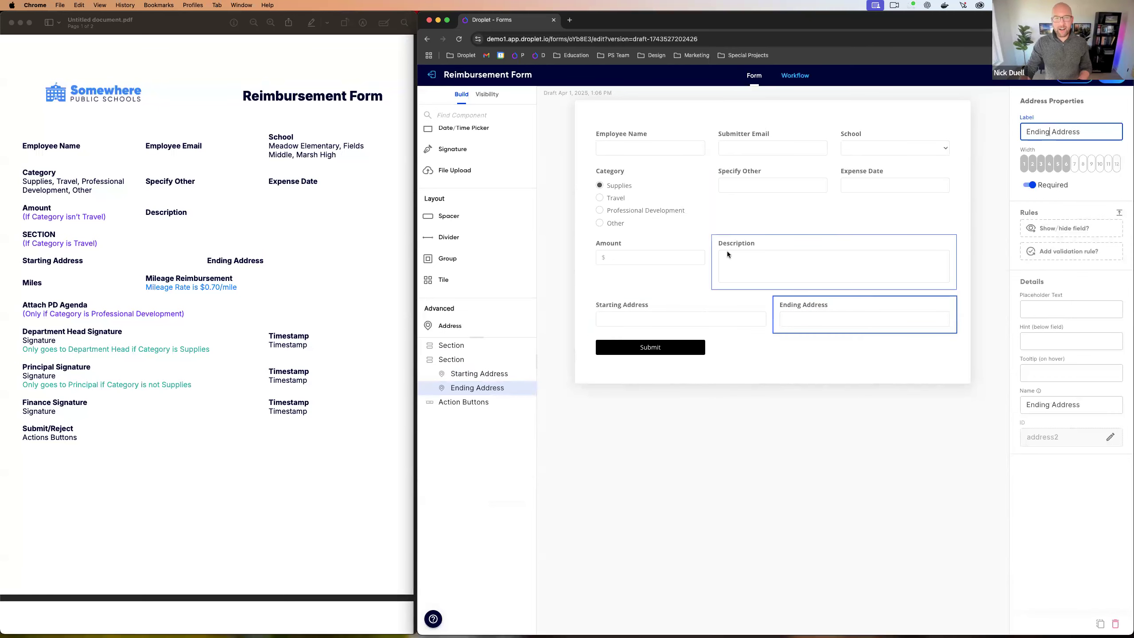
Step: Add a Measure Distance field from Starting Address to Ending Address and preview the form
left_click_drag(471, 338, 468, 460)
scroll(475, 347, "down", 3)
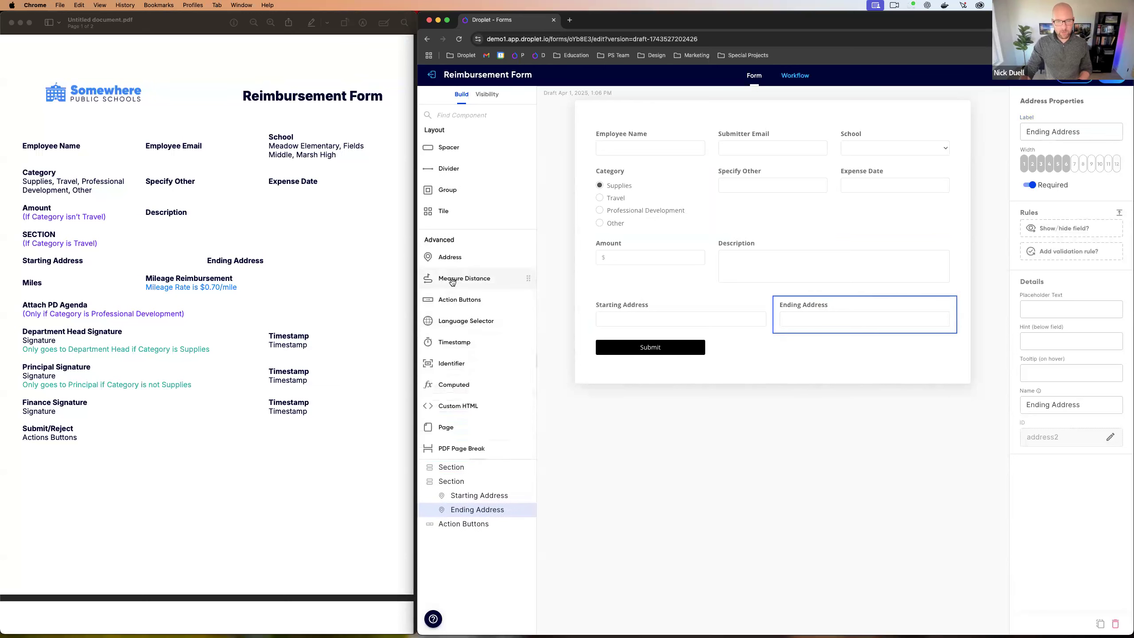
mouse_move(450, 282)
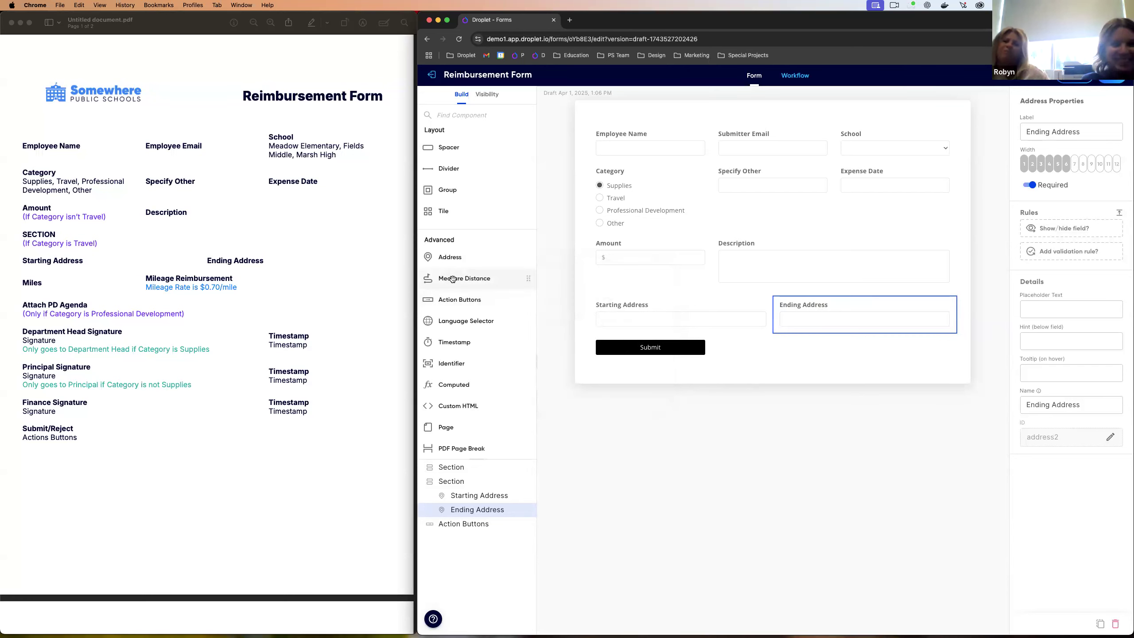
left_click_drag(464, 278, 897, 312)
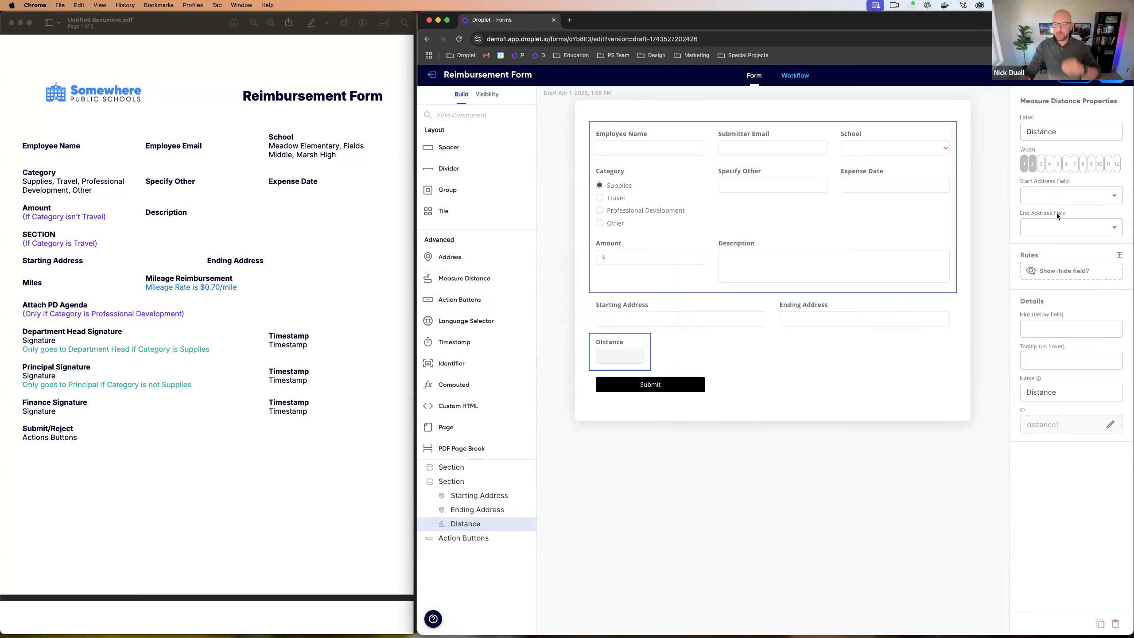
left_click(1060, 195)
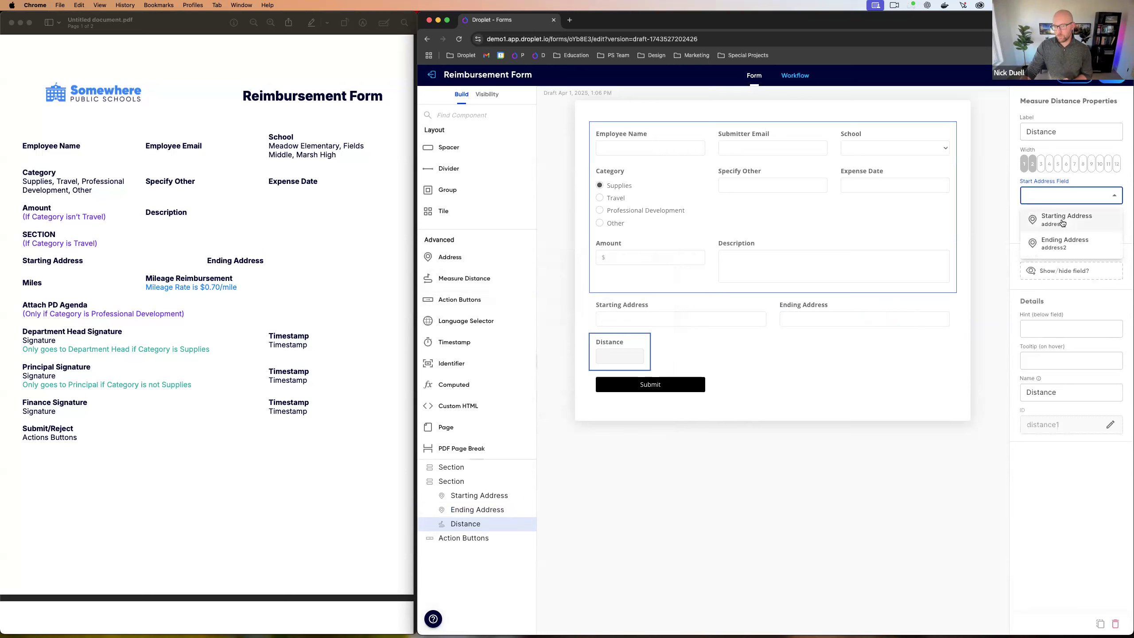
left_click(1062, 222)
left_click(1057, 230)
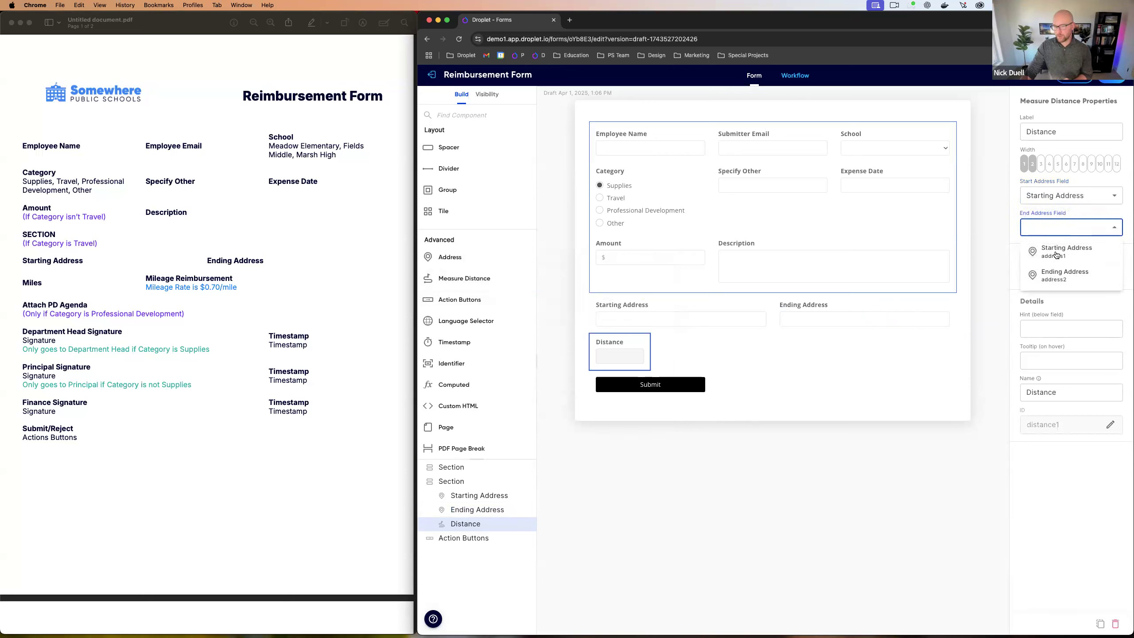
left_click(1056, 275)
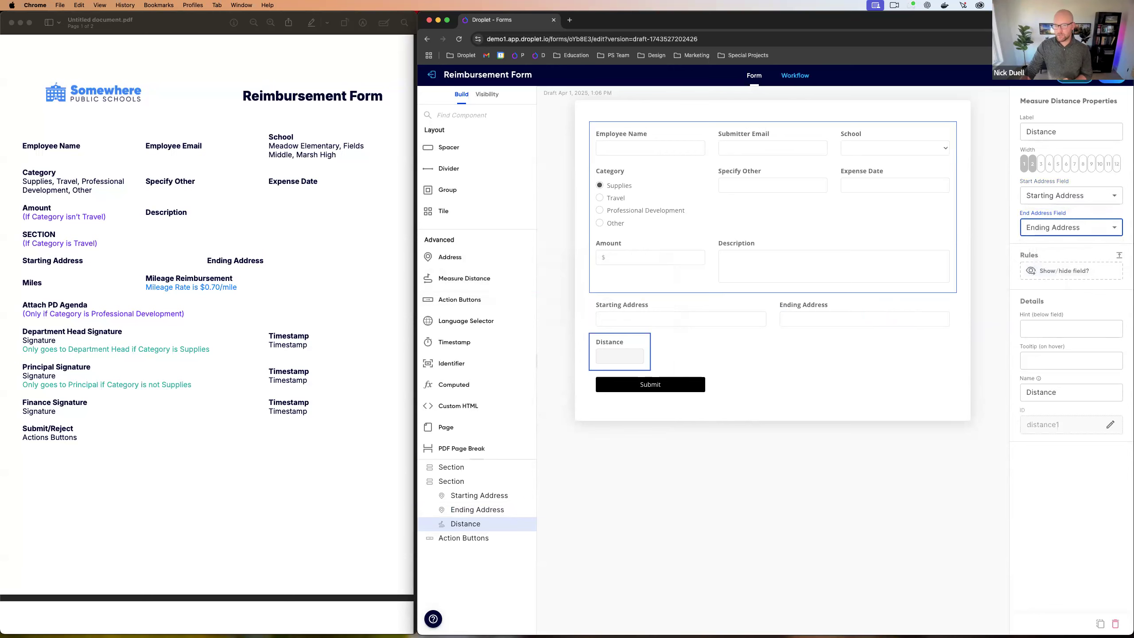
left_click(1074, 76)
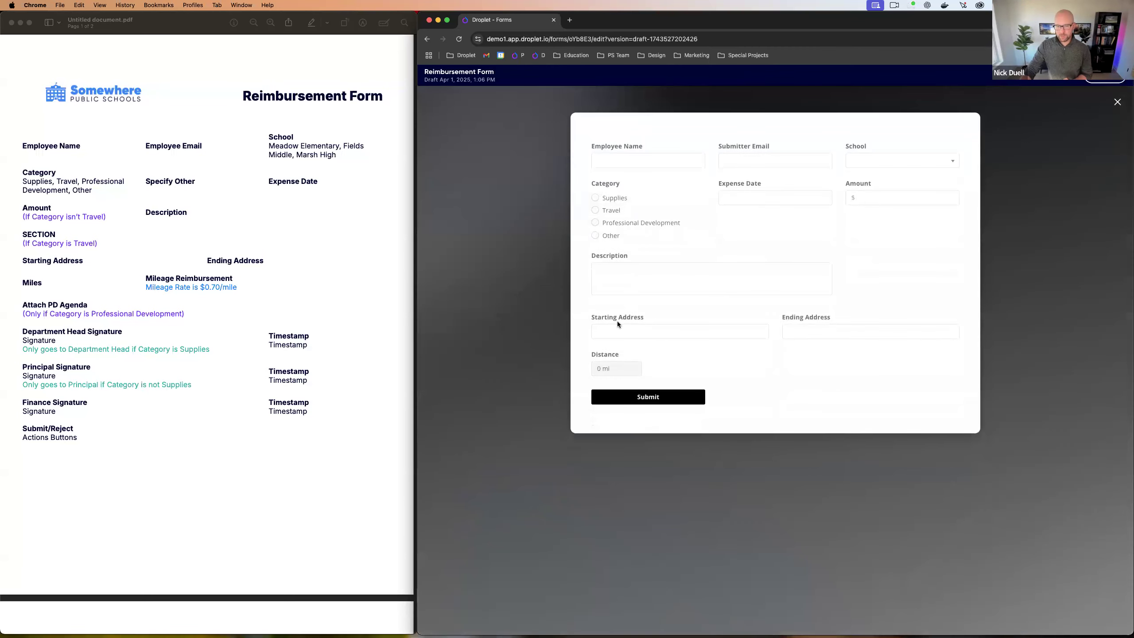
Step: In the preview, pick a test starting address from the autocomplete suggestions
left_click(618, 331)
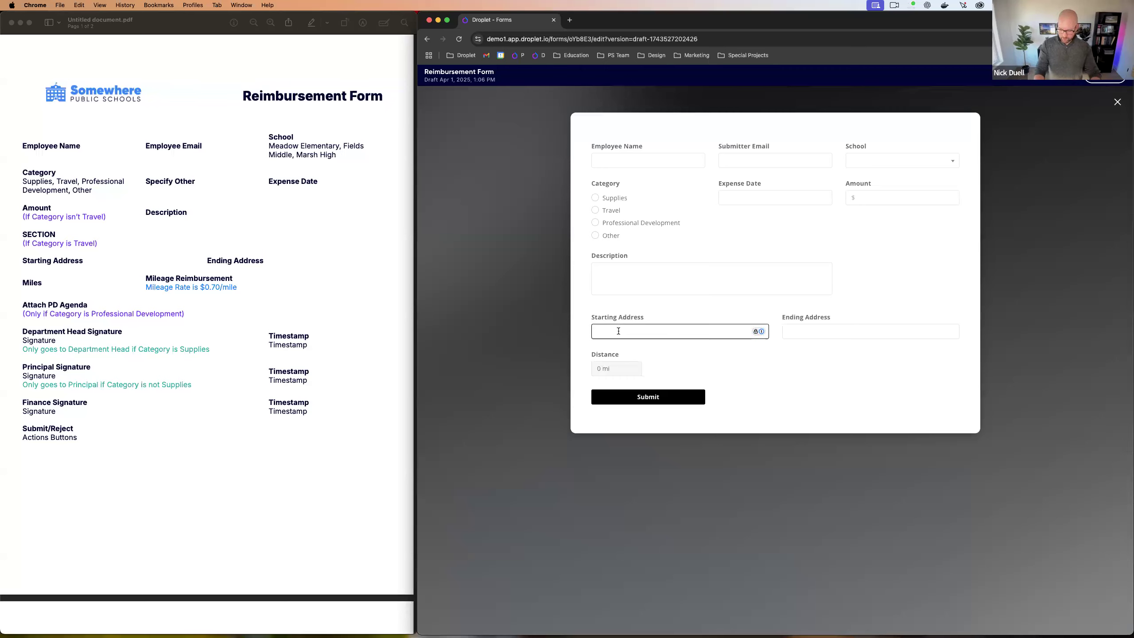
type("1600")
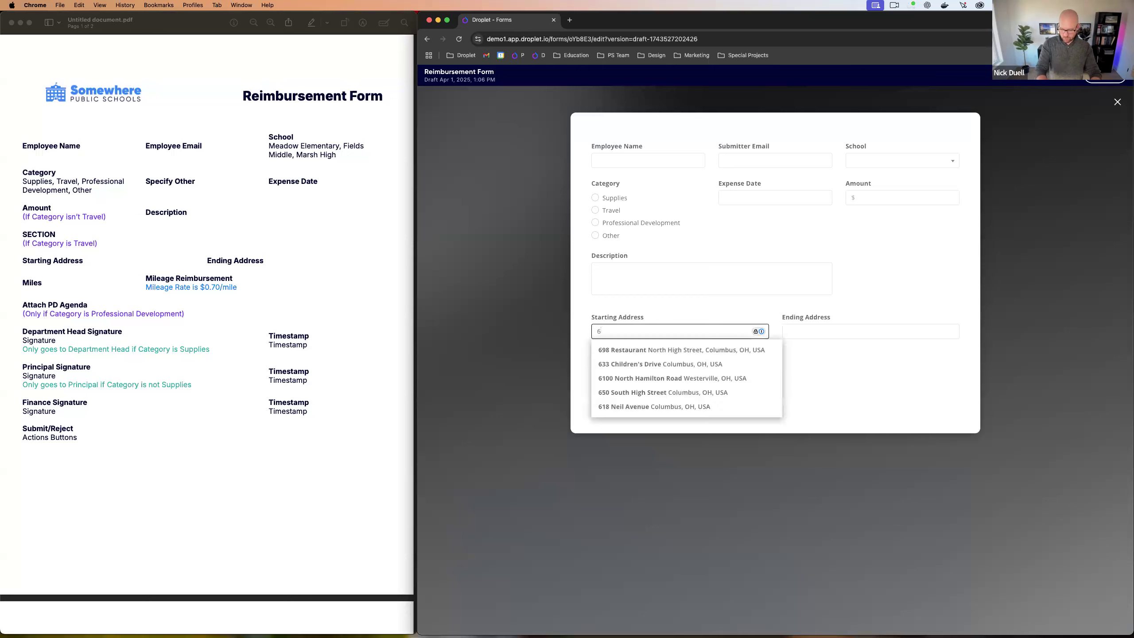
type(" pen")
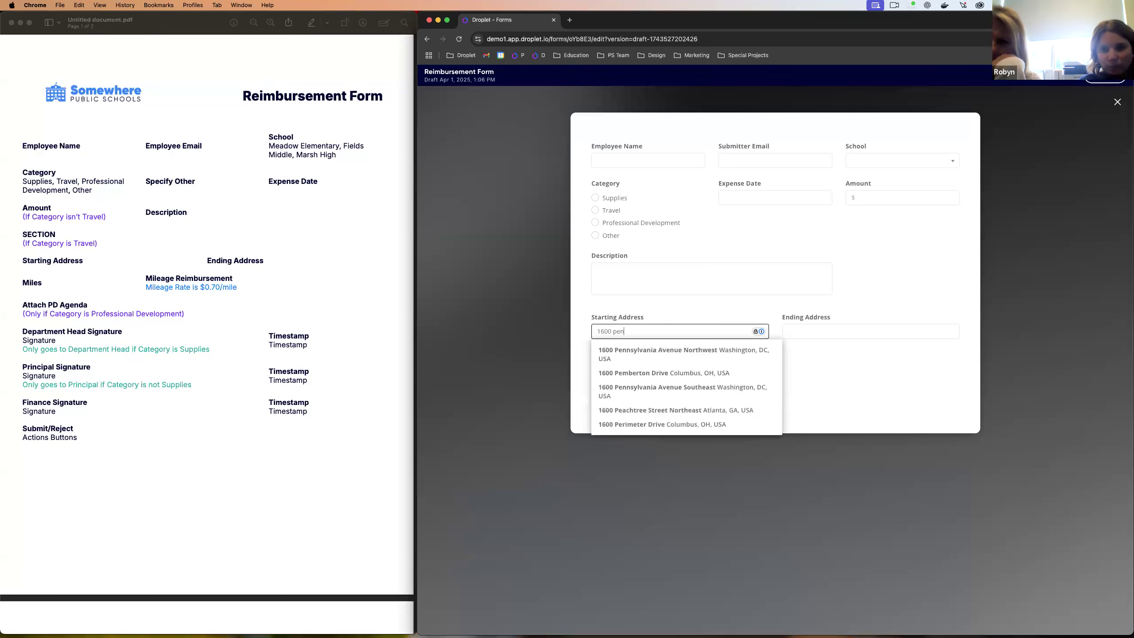
left_click(623, 356)
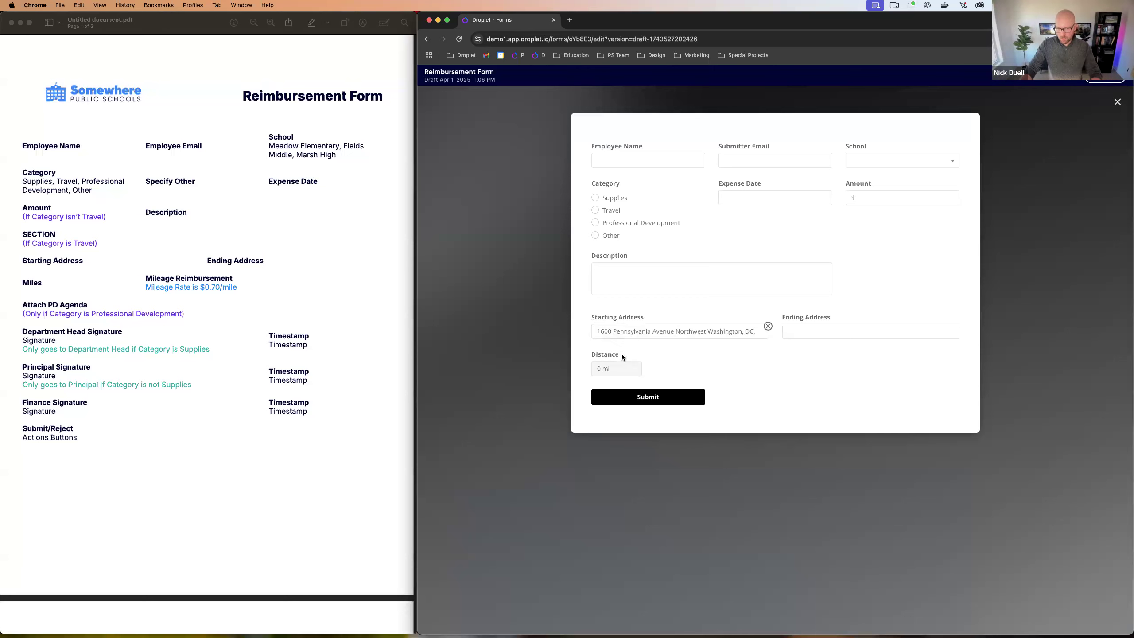
Step: Enter a Vacaville ending address, fixing typos, and check Distance shows 2756 mi
left_click(804, 330)
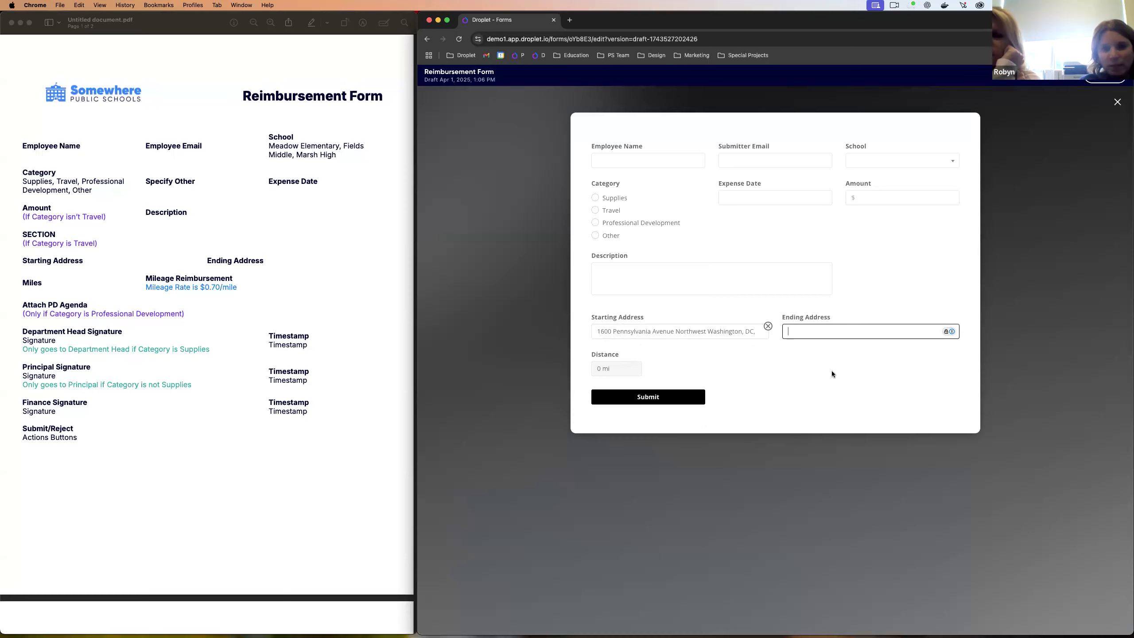
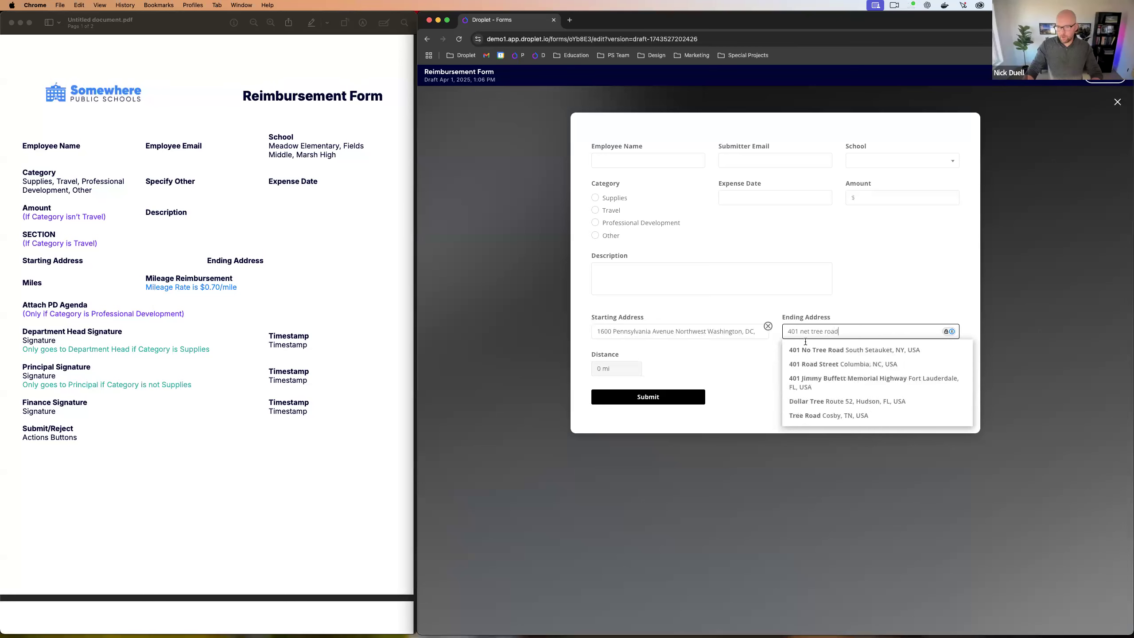
left_click(807, 331)
key("BackSpace")
type("u")
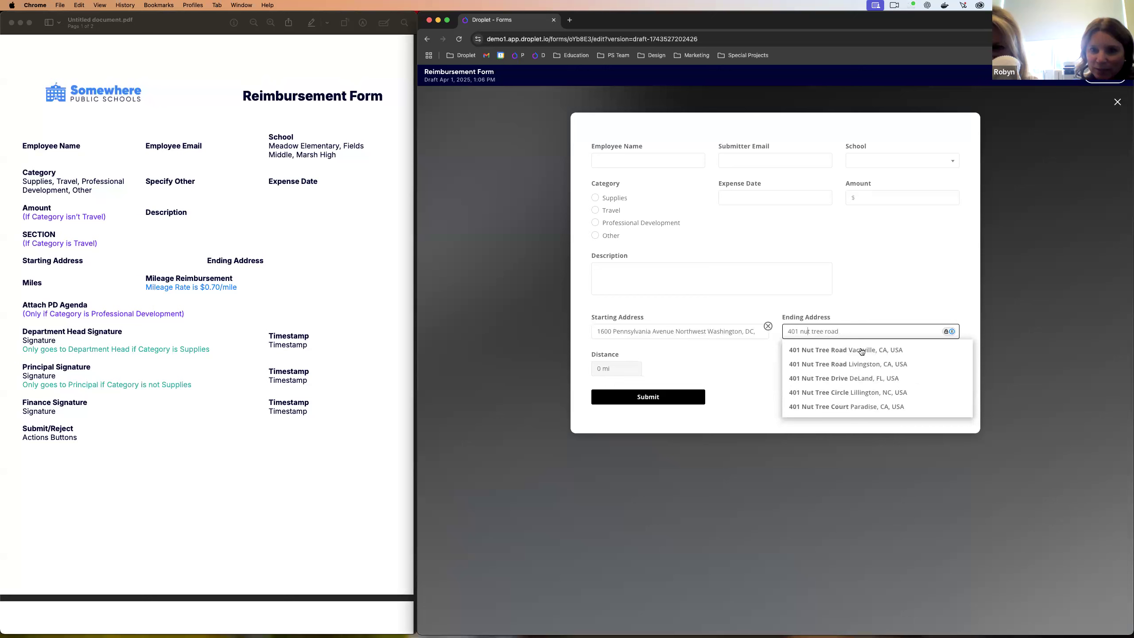
left_click(861, 351)
left_click_drag(596, 370, 640, 374)
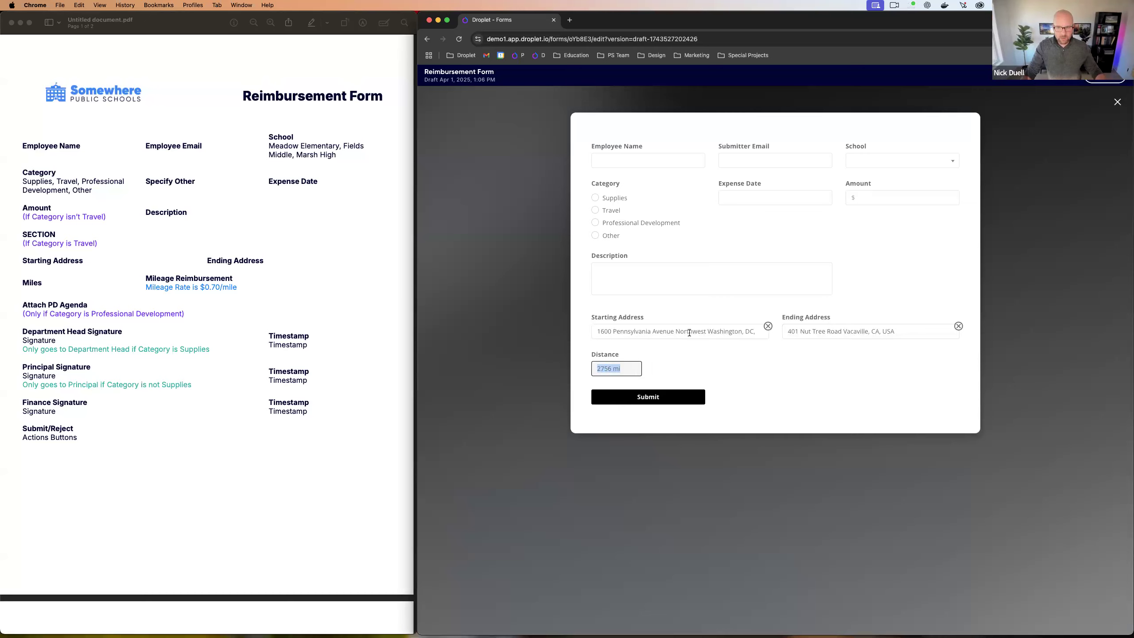
Step: Check the 2756 mi Washington, DC to Vacaville distance, then close the preview
left_click(685, 361)
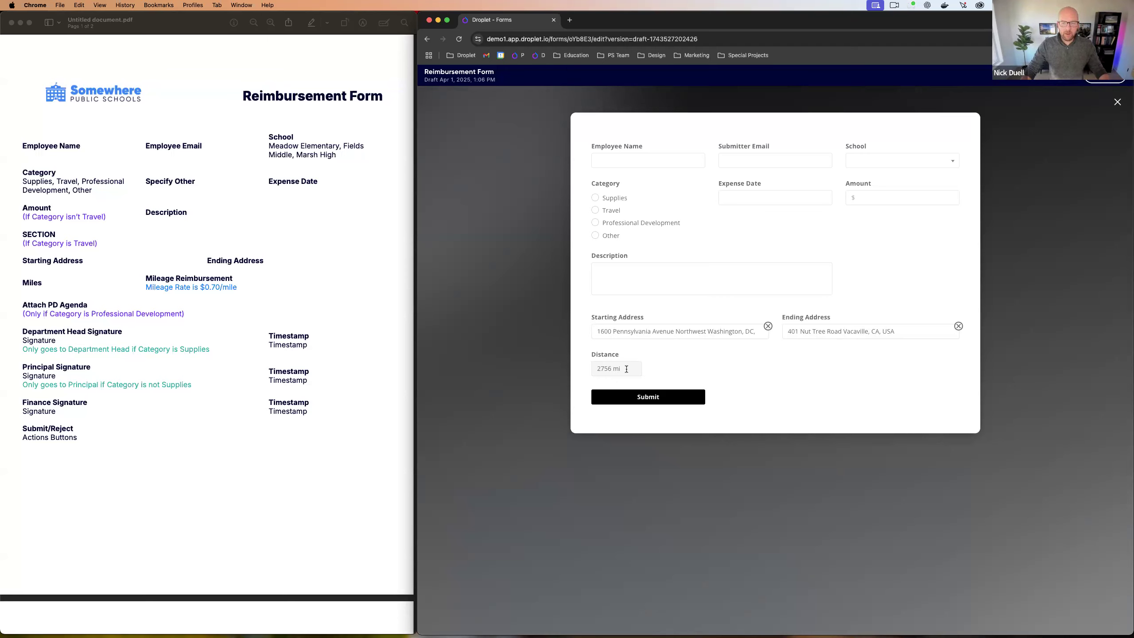
left_click_drag(626, 369, 580, 367)
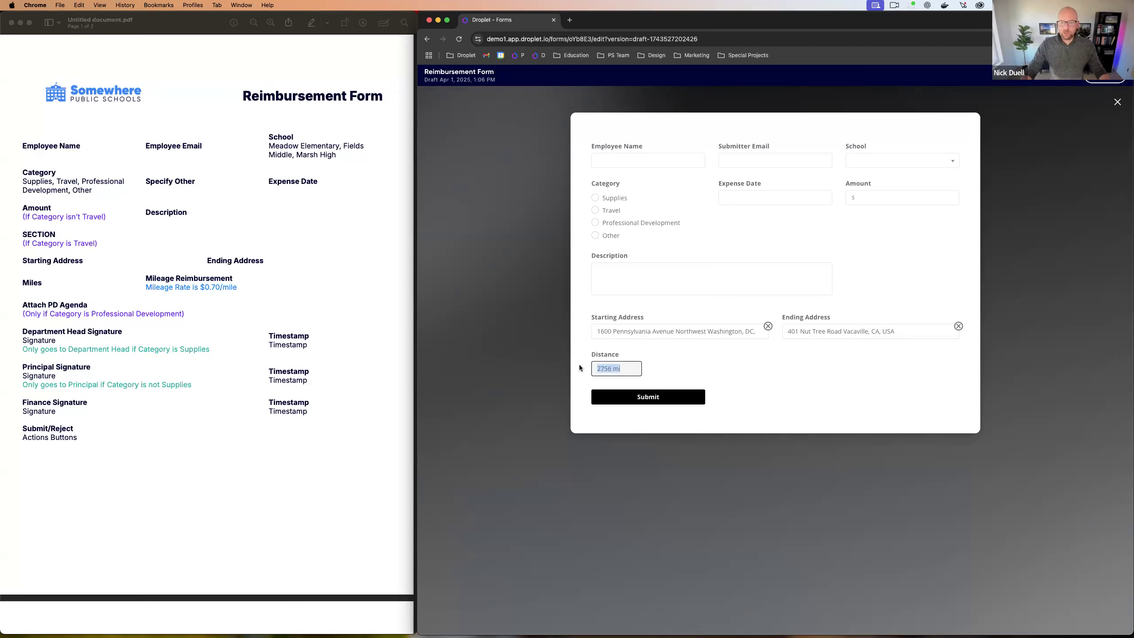
left_click(621, 369)
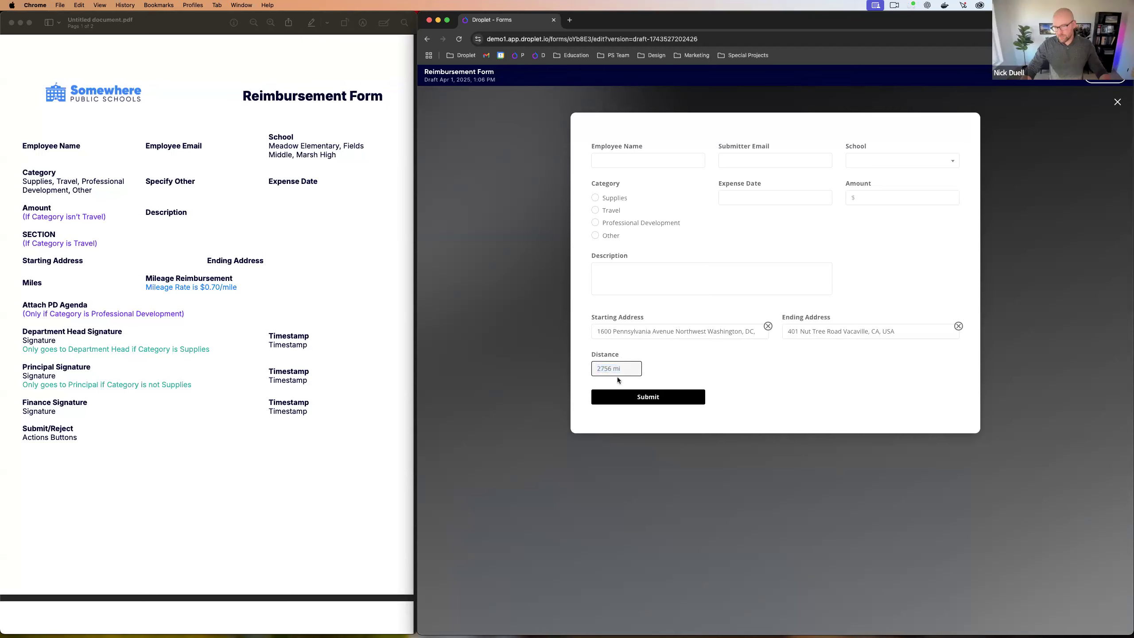
left_click(1117, 103)
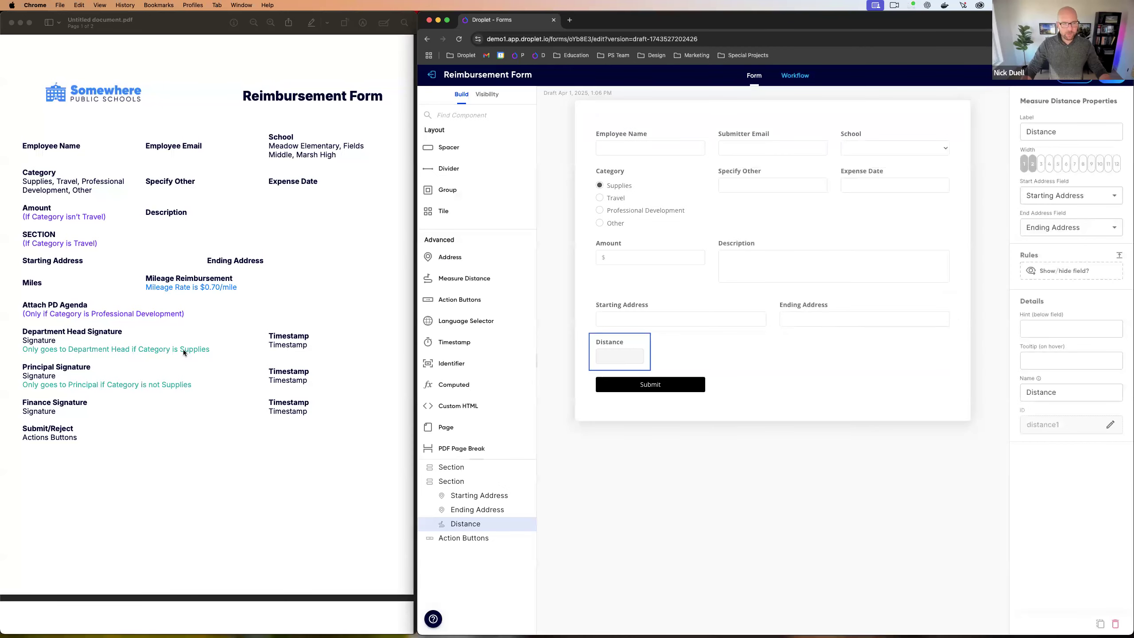
Step: Add a computed field beside Distance for the mockup's Mileage Reimbursement item
left_click(153, 281)
left_click_drag(146, 278, 236, 288)
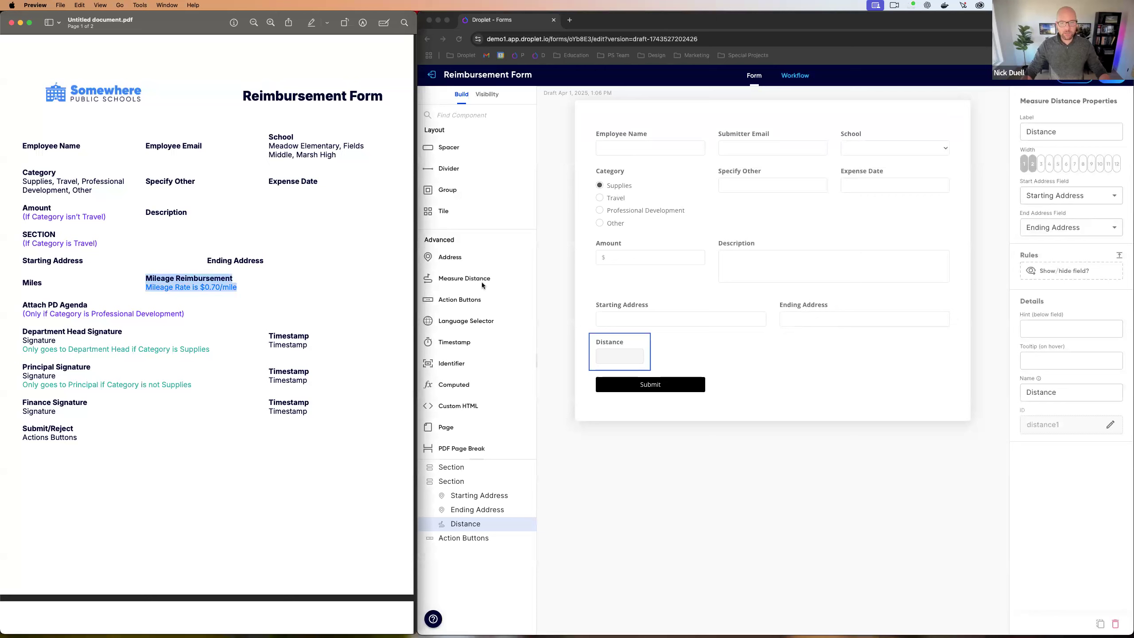
left_click(448, 383)
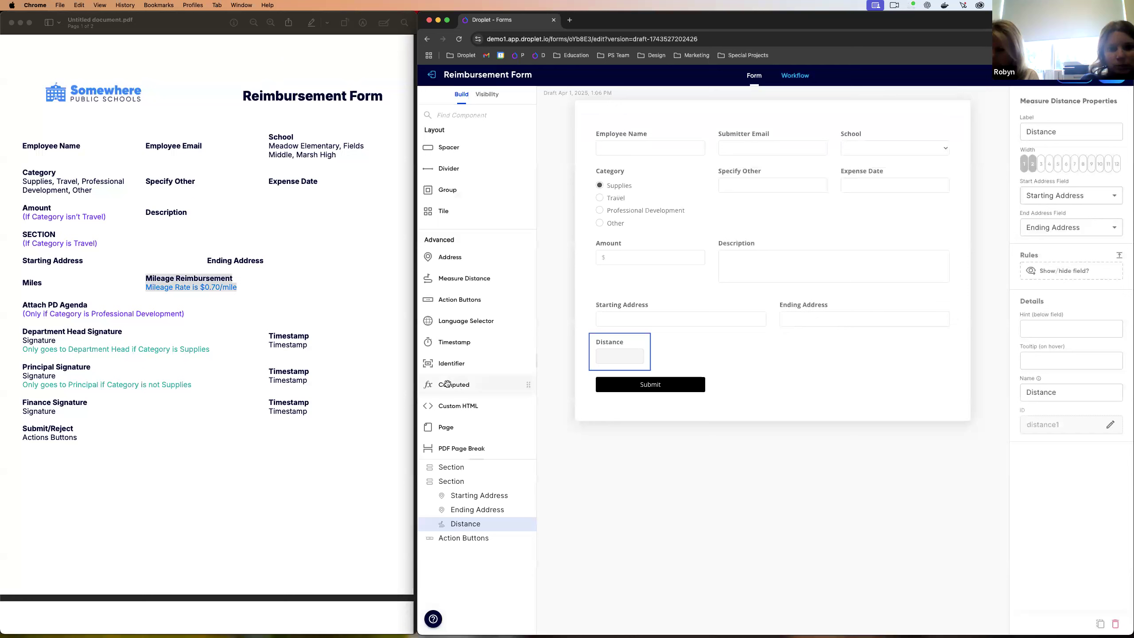
mouse_move(453, 388)
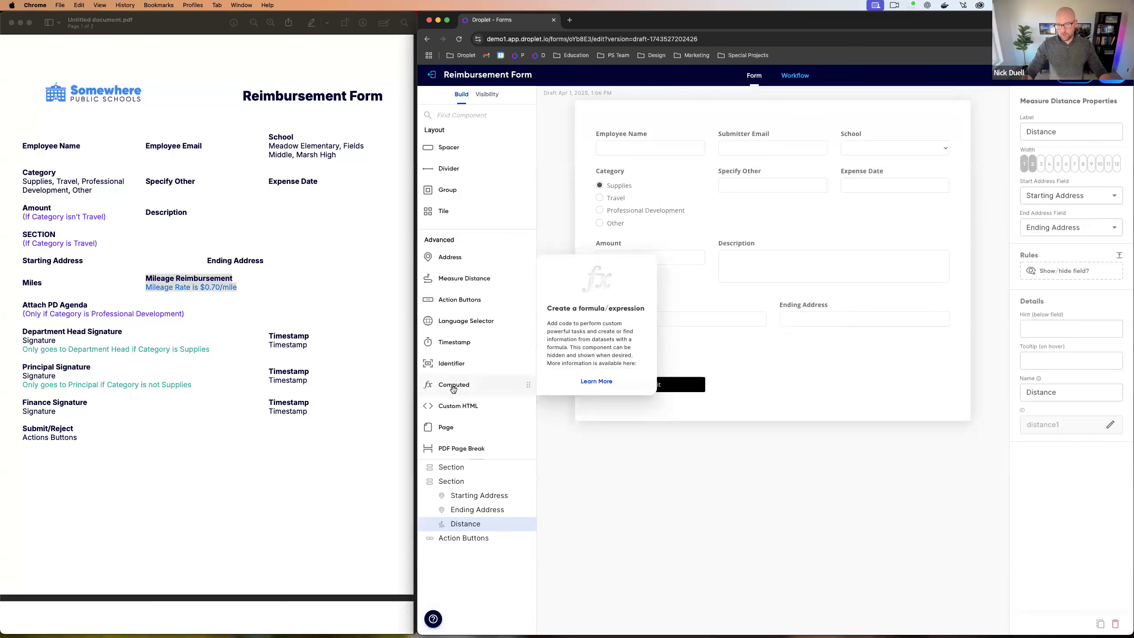
left_click_drag(453, 388, 647, 349)
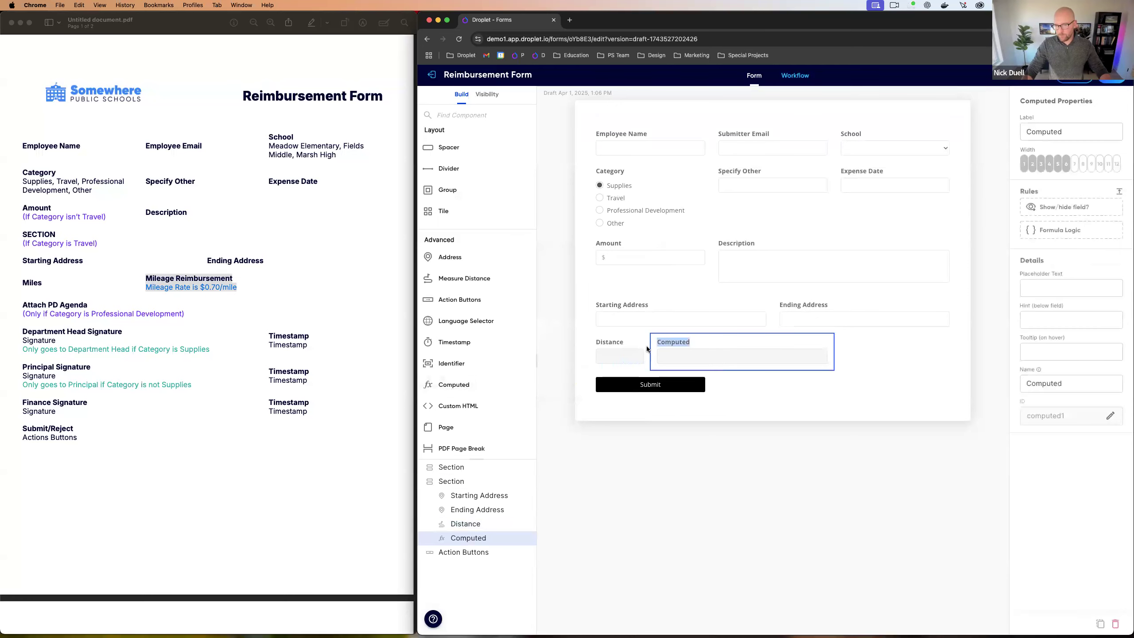
Step: Label the computed field 'Mileage Reimbursement', set width 4 and ID reimbursement
left_click(1033, 164)
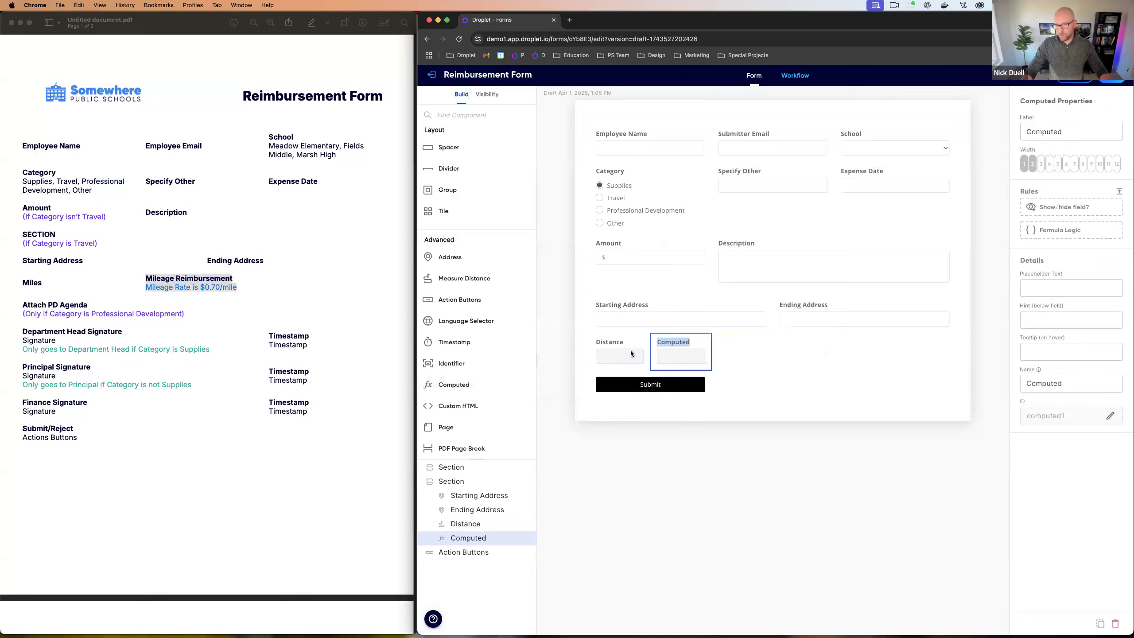
left_click(1074, 135)
key("super+a")
type("Mileage Reimbus")
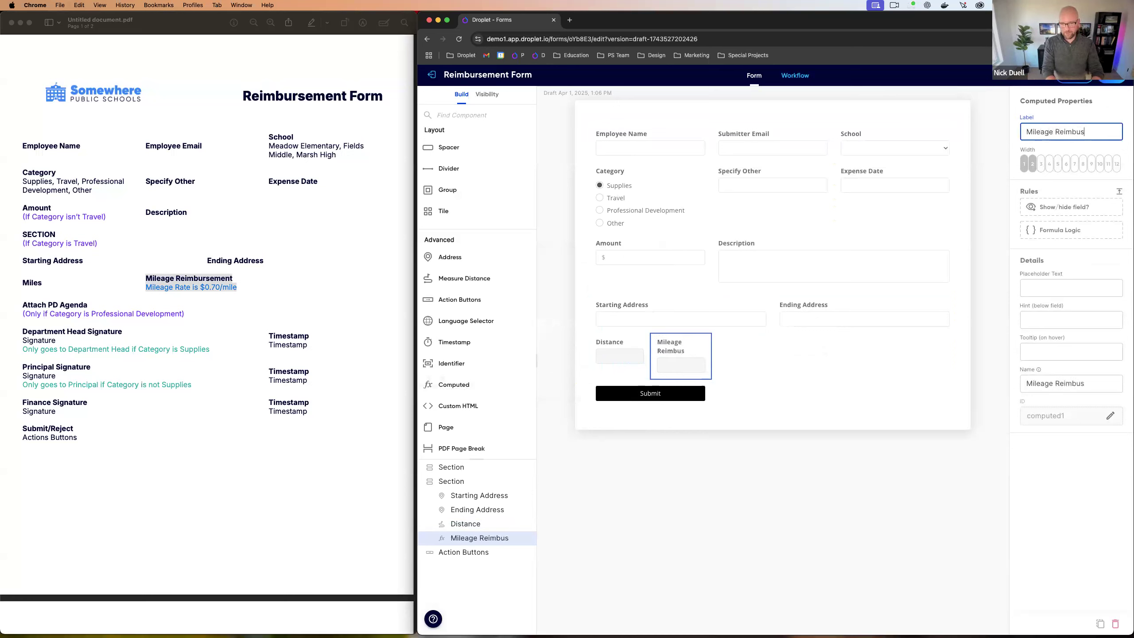
key("BackSpace")
type("rsement")
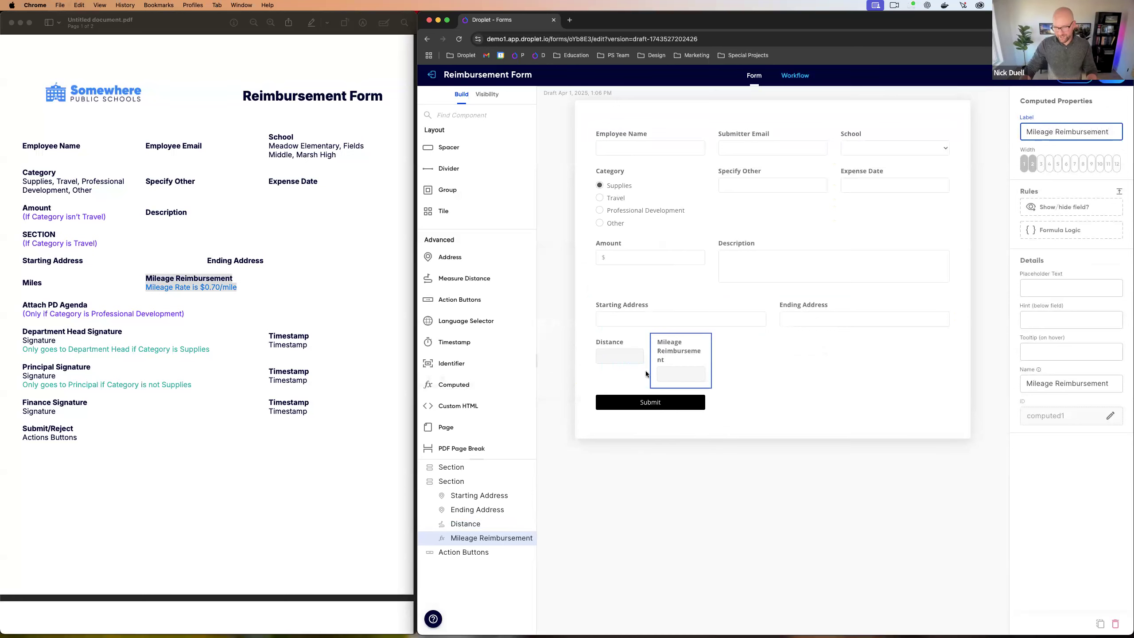
left_click(1049, 164)
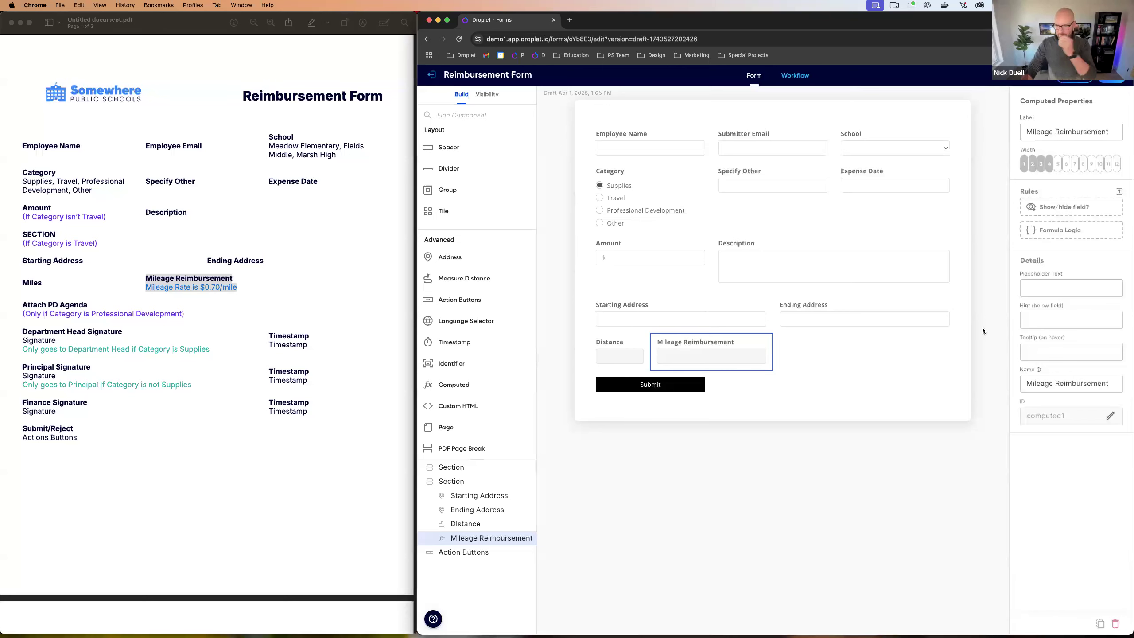
left_click(1110, 416)
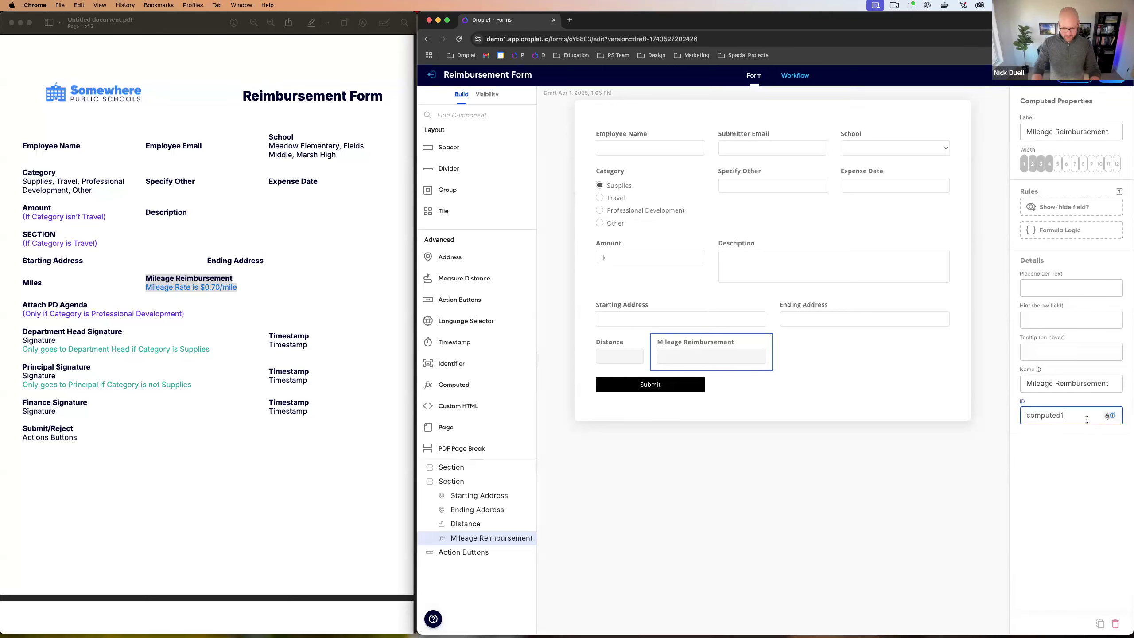
type("reimbursement")
key("Return")
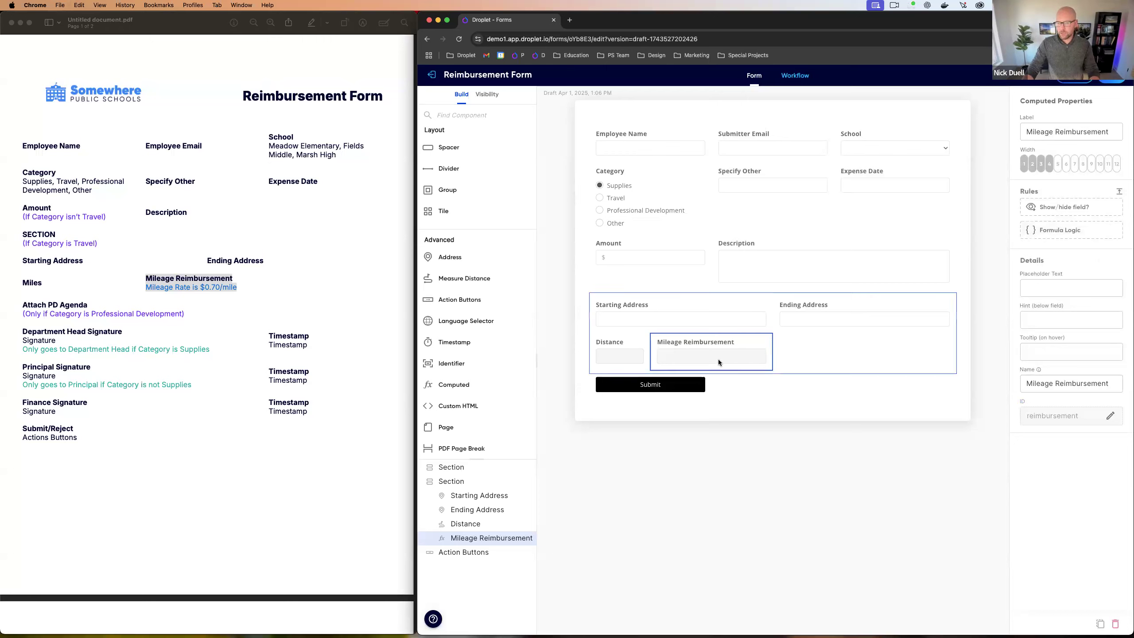
left_click(1058, 231)
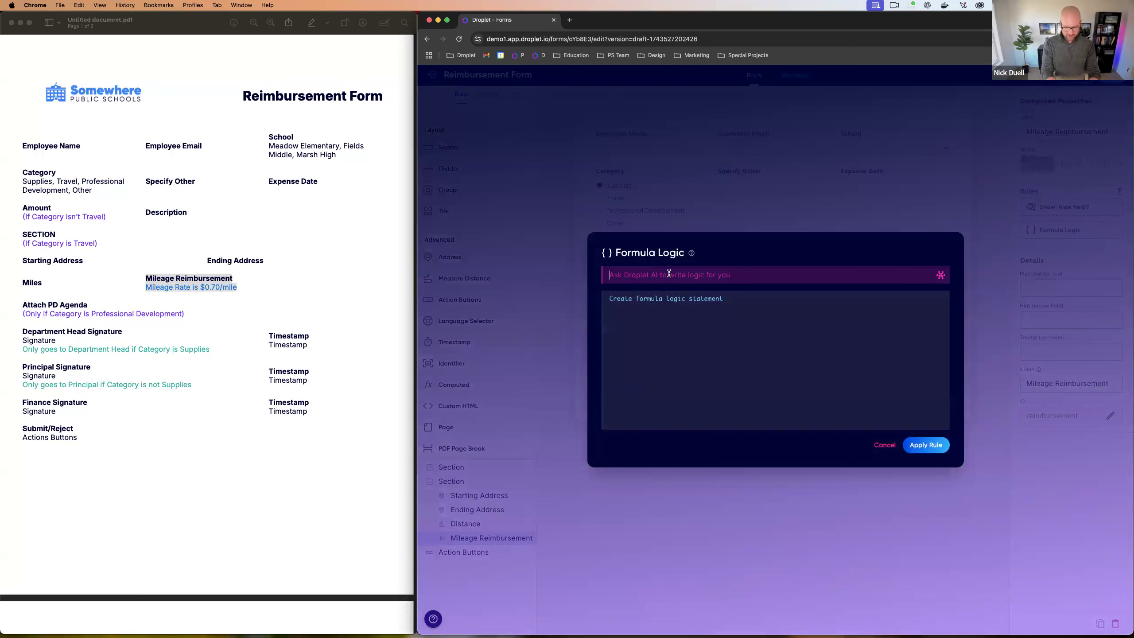
Step: Have Droplet AI write a distance × 0.70 formula, strip fromCurrency, and apply it
type("multiply the distance by ")
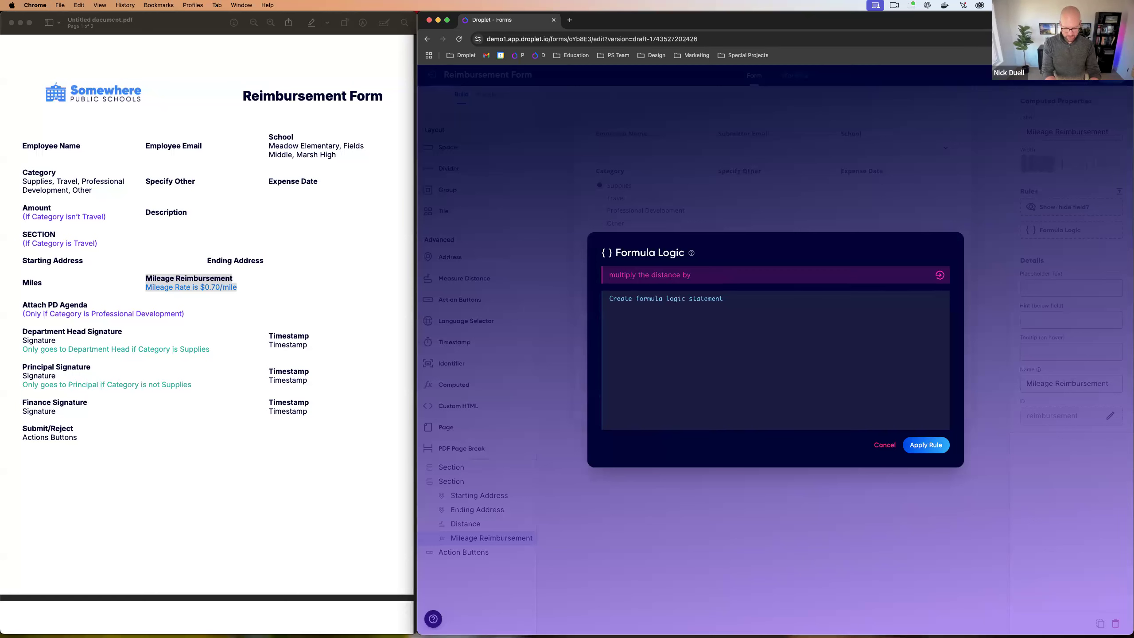
type("$0")
type("0.70")
key("Return")
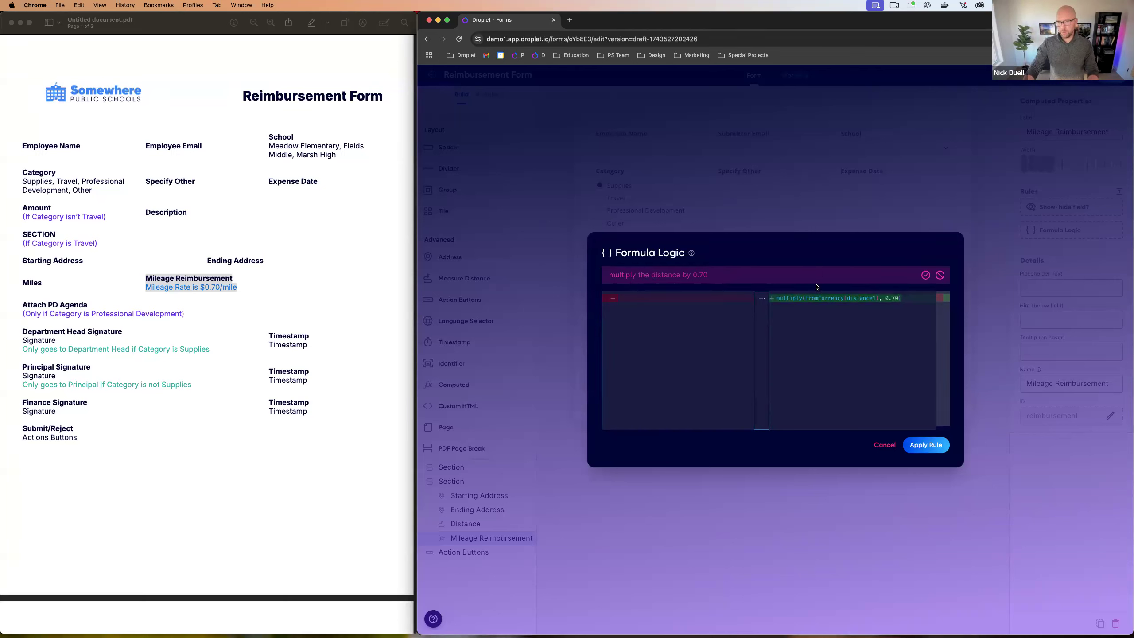
left_click(817, 298)
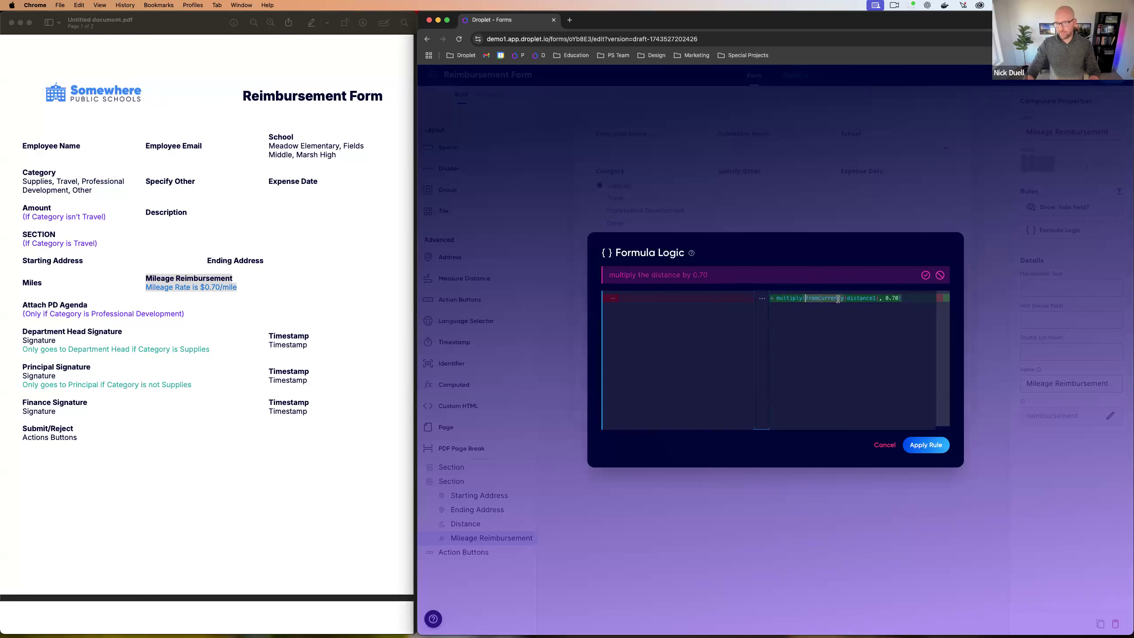
key("BackSpace")
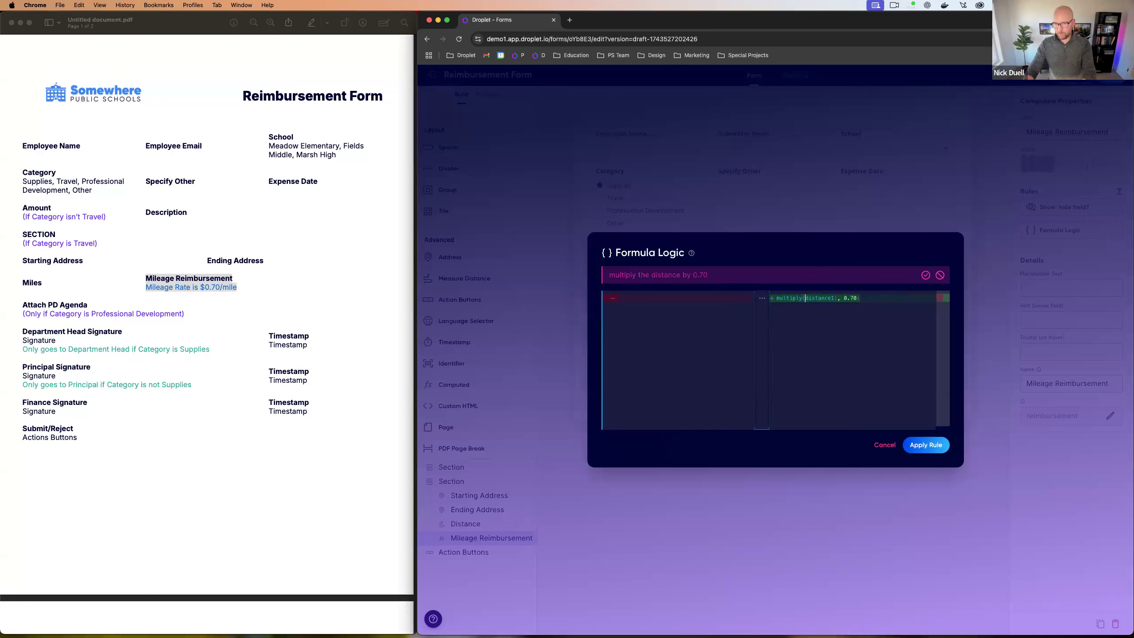
key("BackSpace")
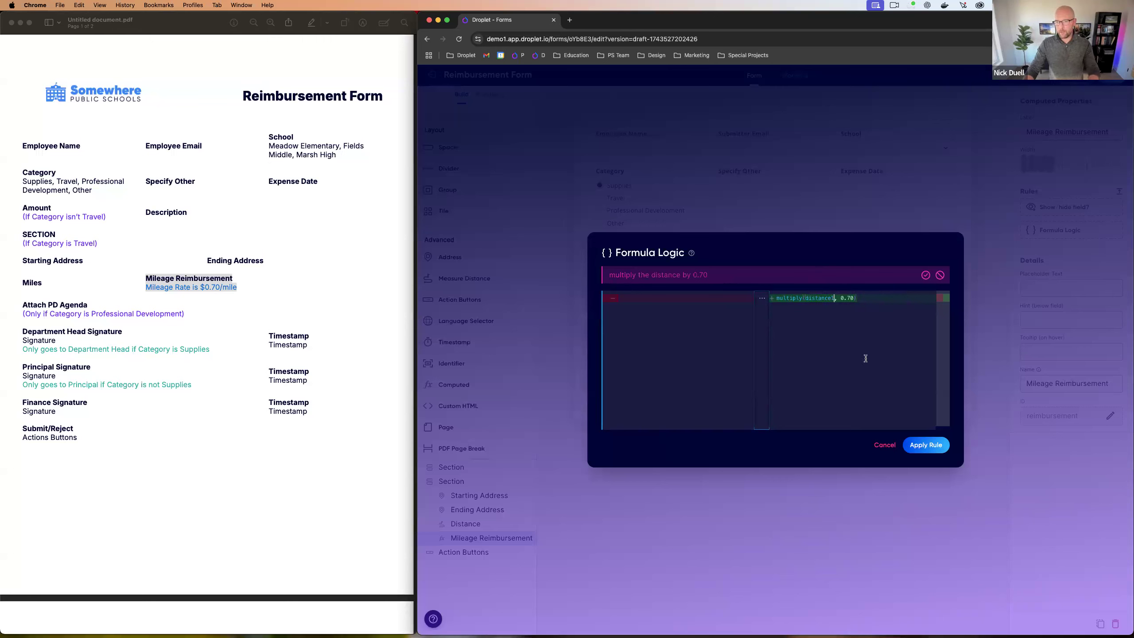
left_click(926, 445)
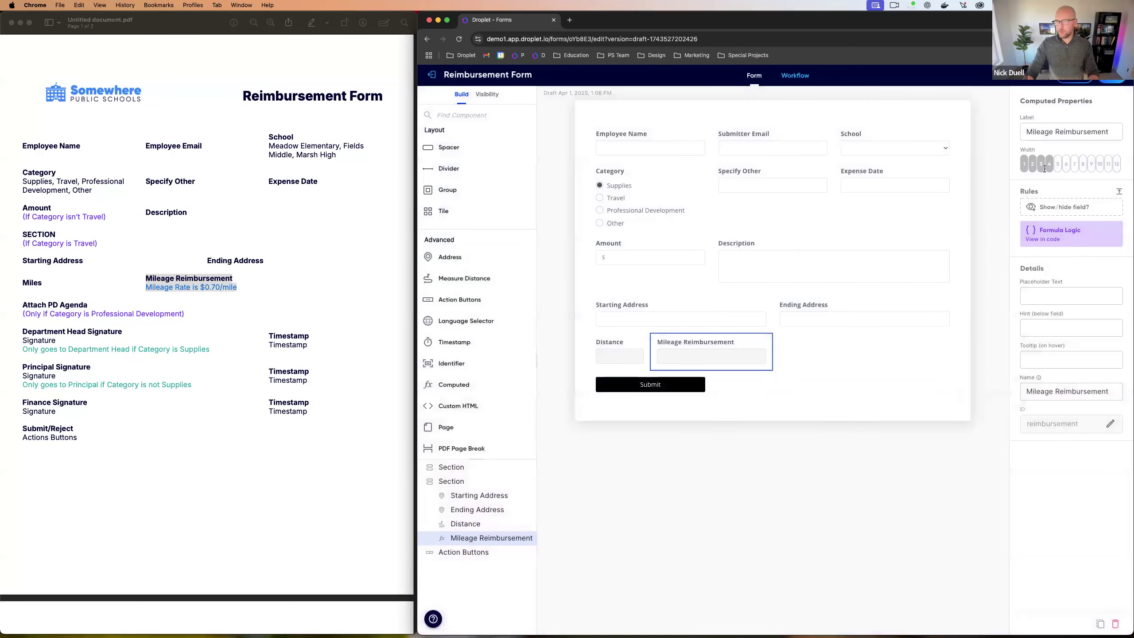
left_click(1074, 75)
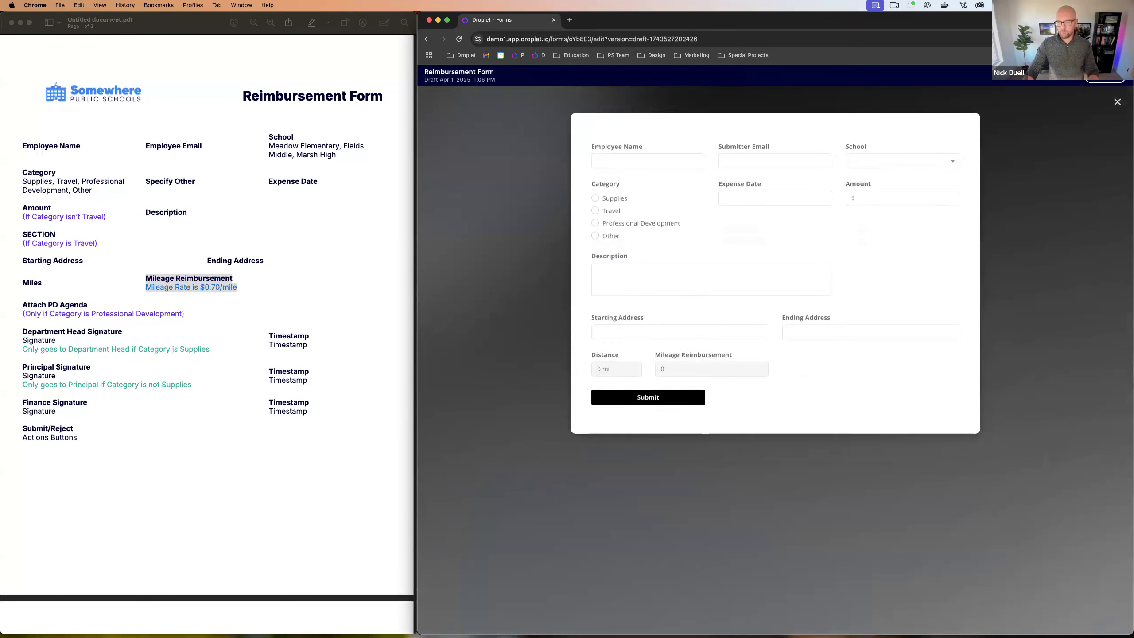
left_click(634, 330)
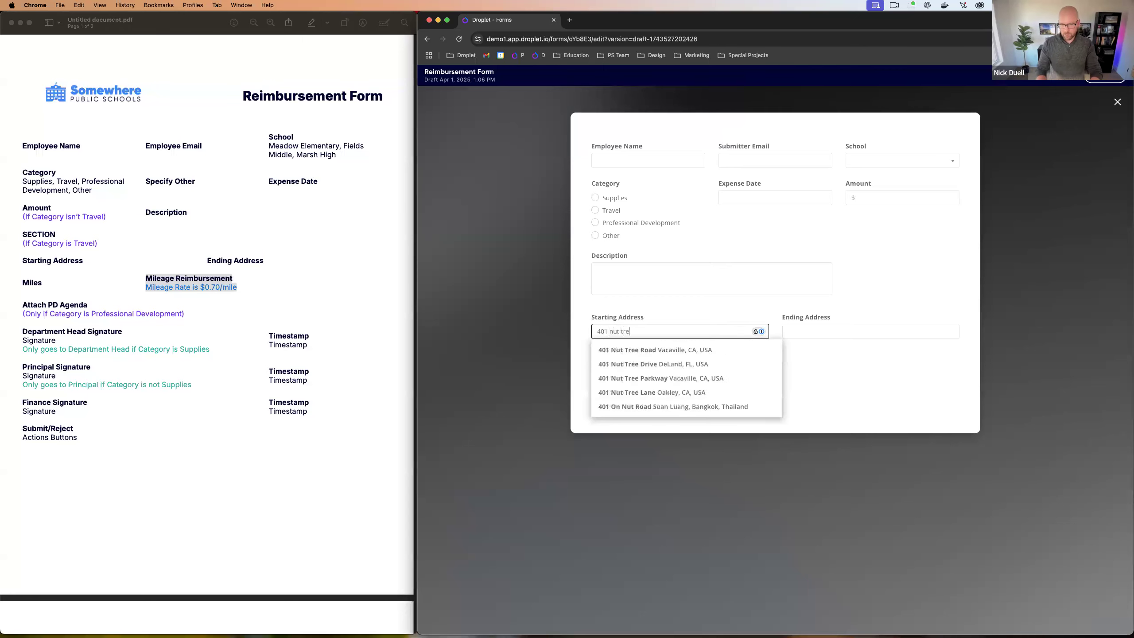
left_click(645, 349)
left_click(801, 330)
type("vacaville")
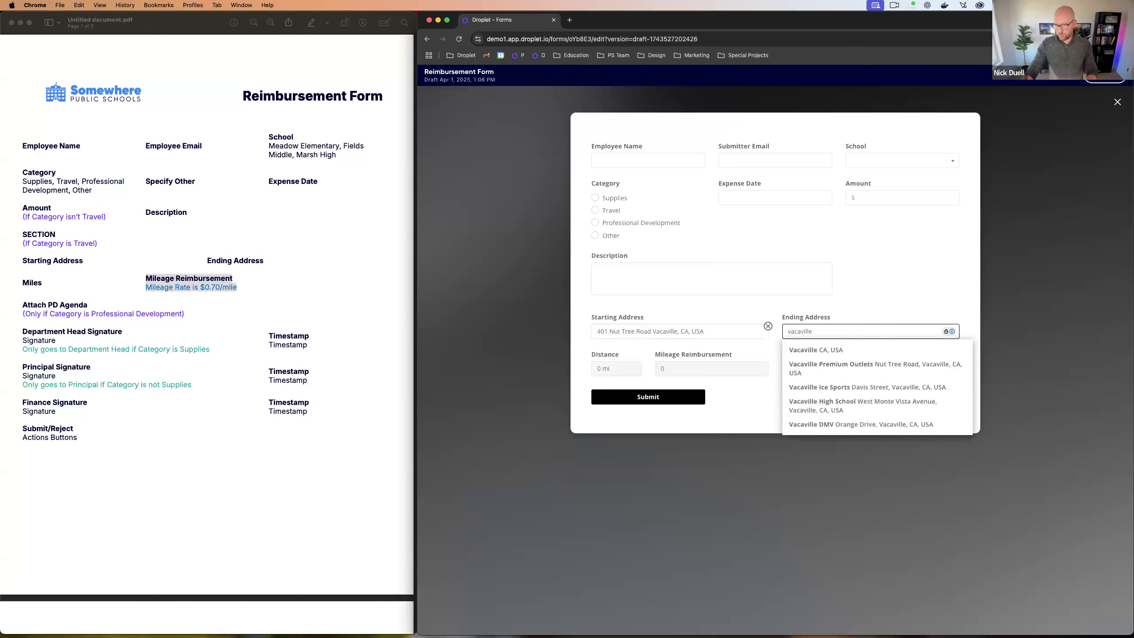
left_click(806, 351)
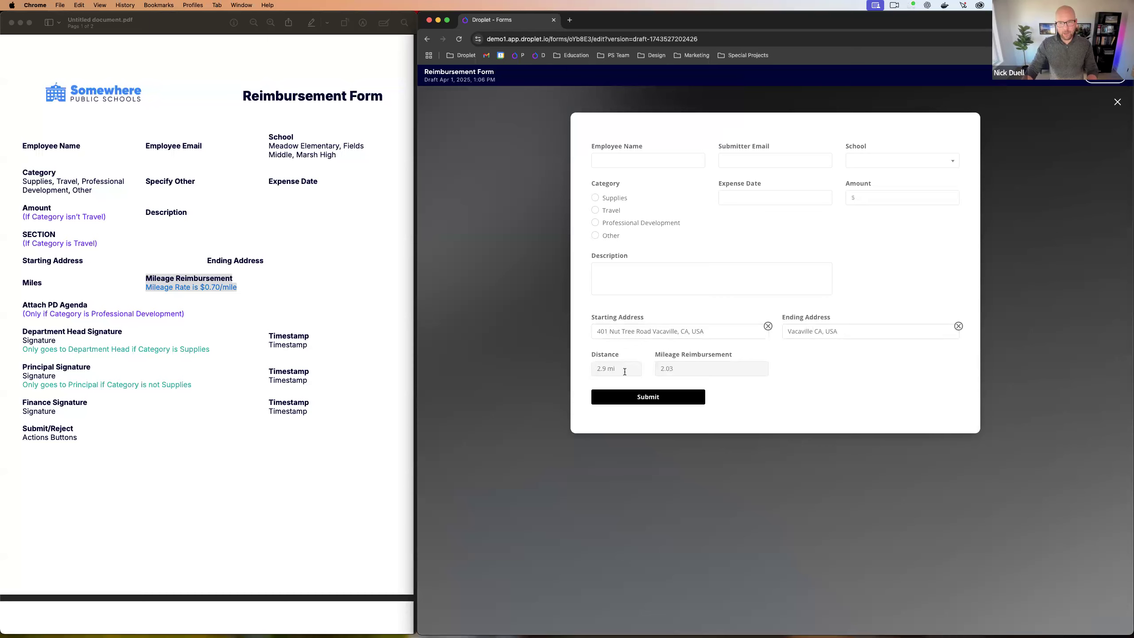
left_click_drag(688, 371, 639, 364)
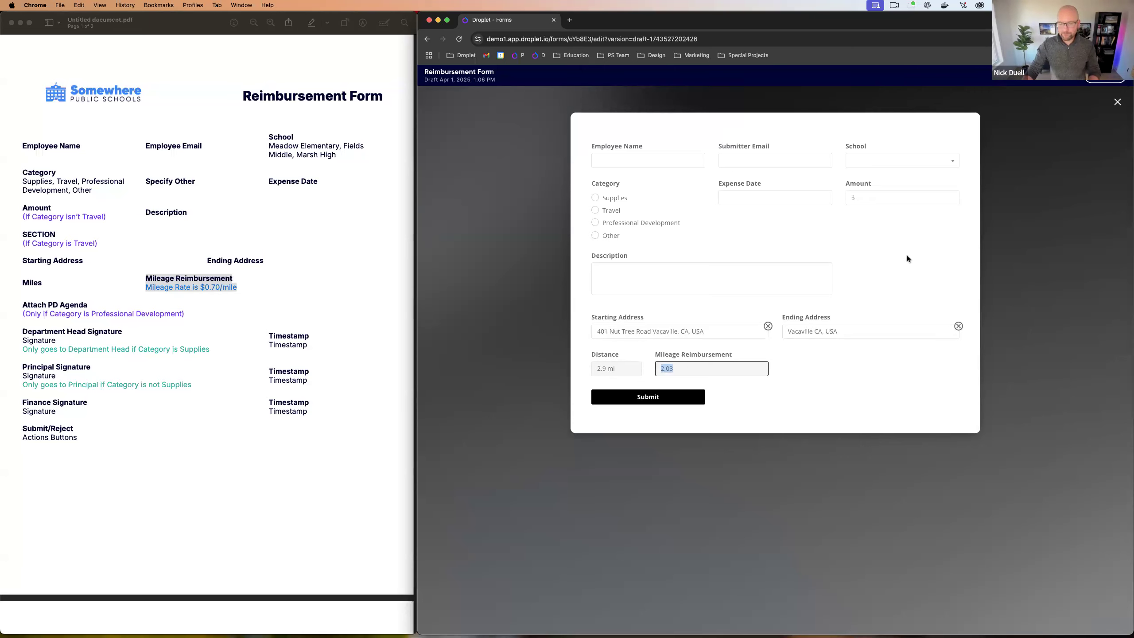
left_click(1117, 103)
Step: Change the formula to toCurrency(multiply(fromCurrency(distance1), 0.70)) and apply it
left_click(1044, 238)
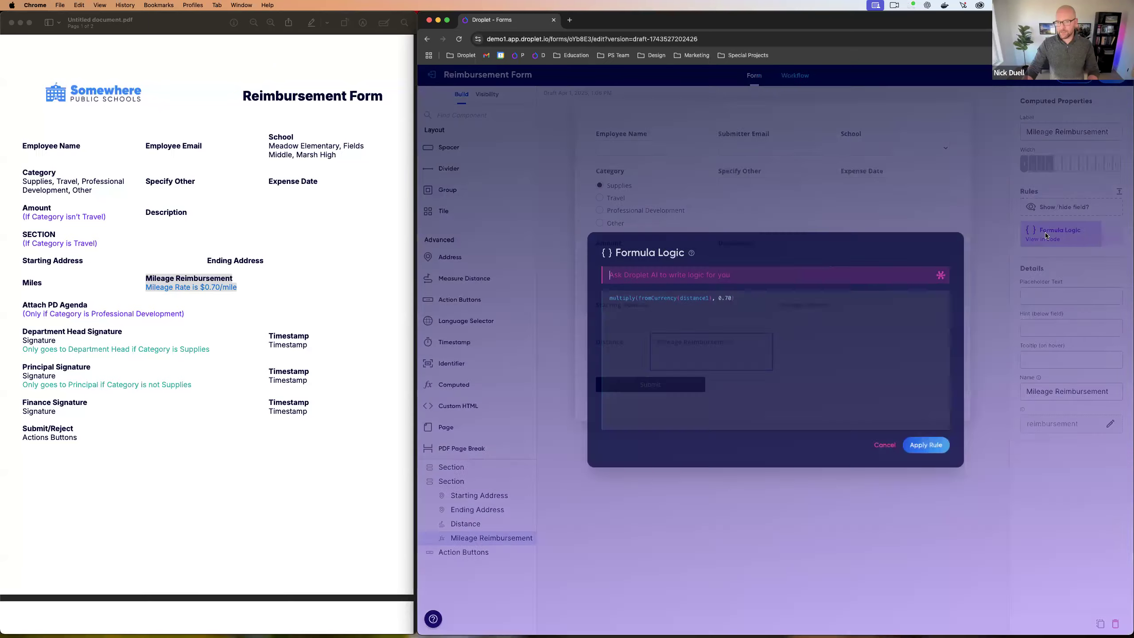
left_click(748, 303)
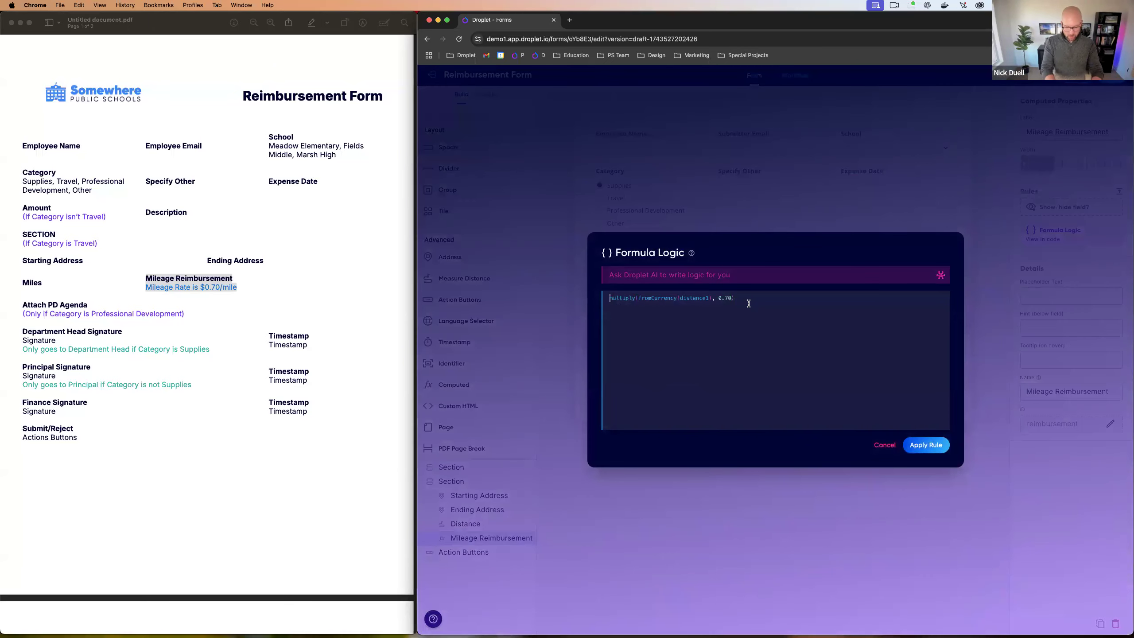
key("super+Left")
type("fromCurrency")
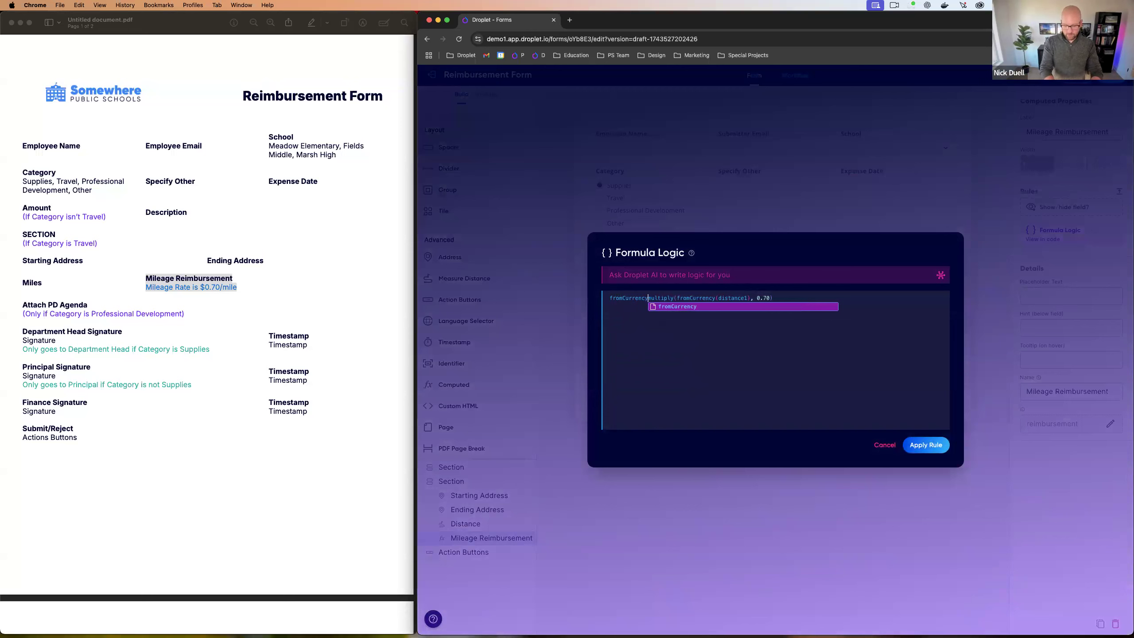
type("(")
key("super+Left")
key("Delete")
key("Delete")
key("Delete")
key("Delete")
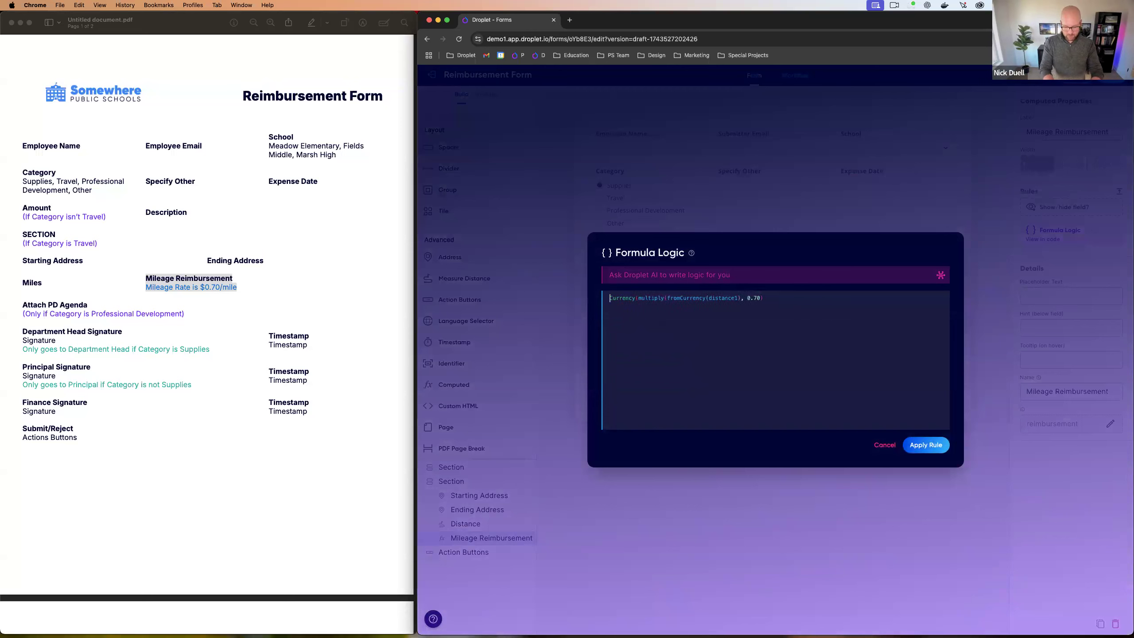
type("to")
key("Escape")
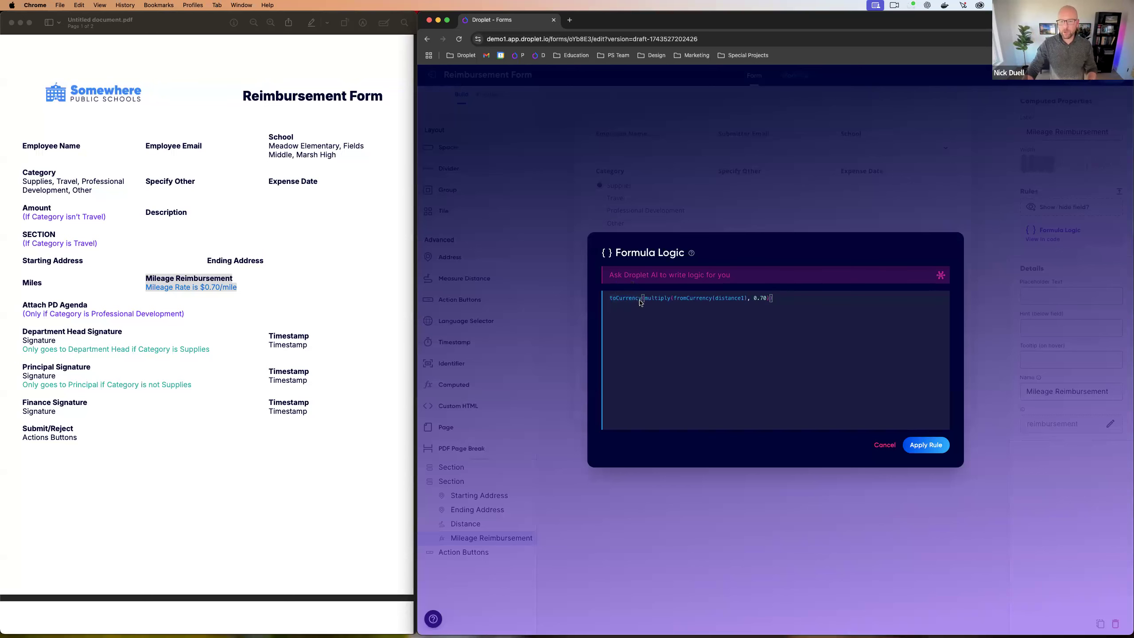
left_click(932, 452)
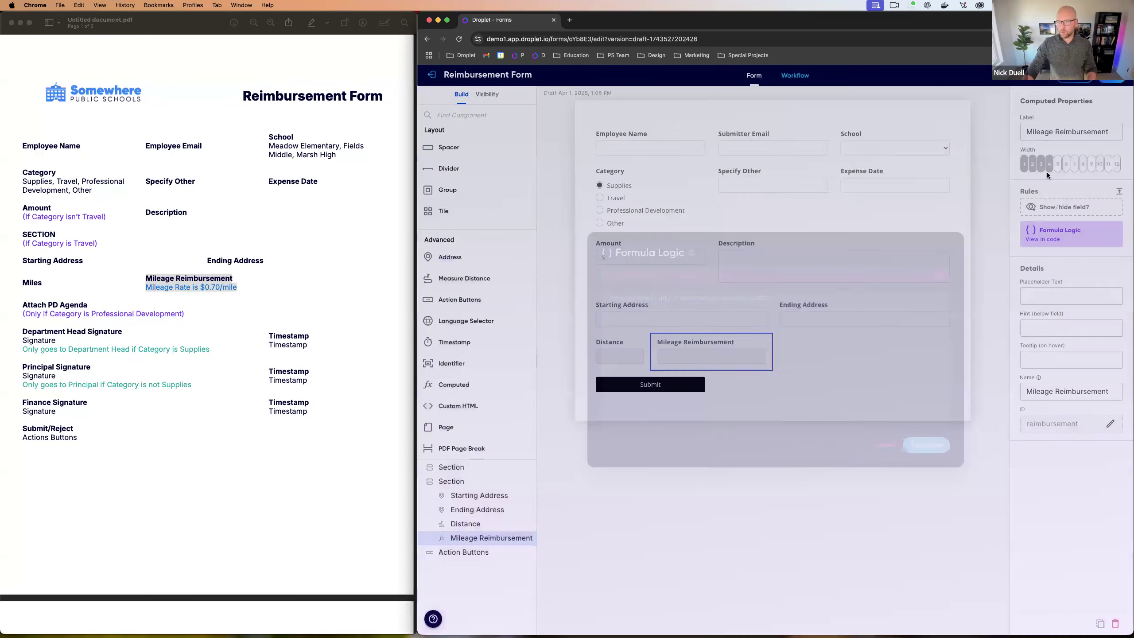
left_click(1073, 82)
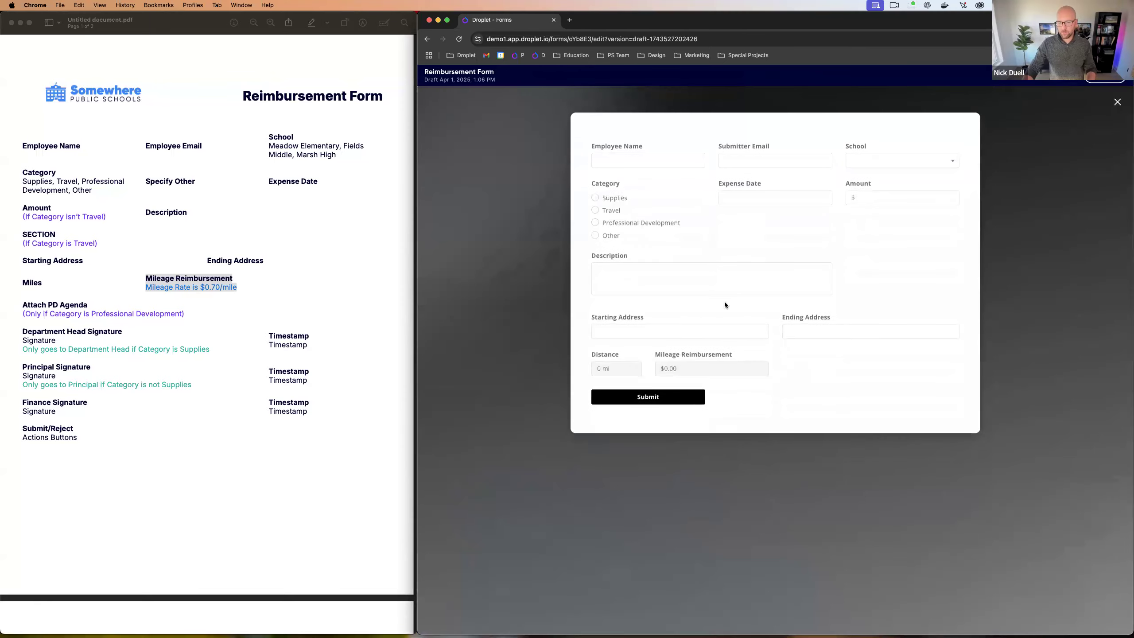
left_click(682, 330)
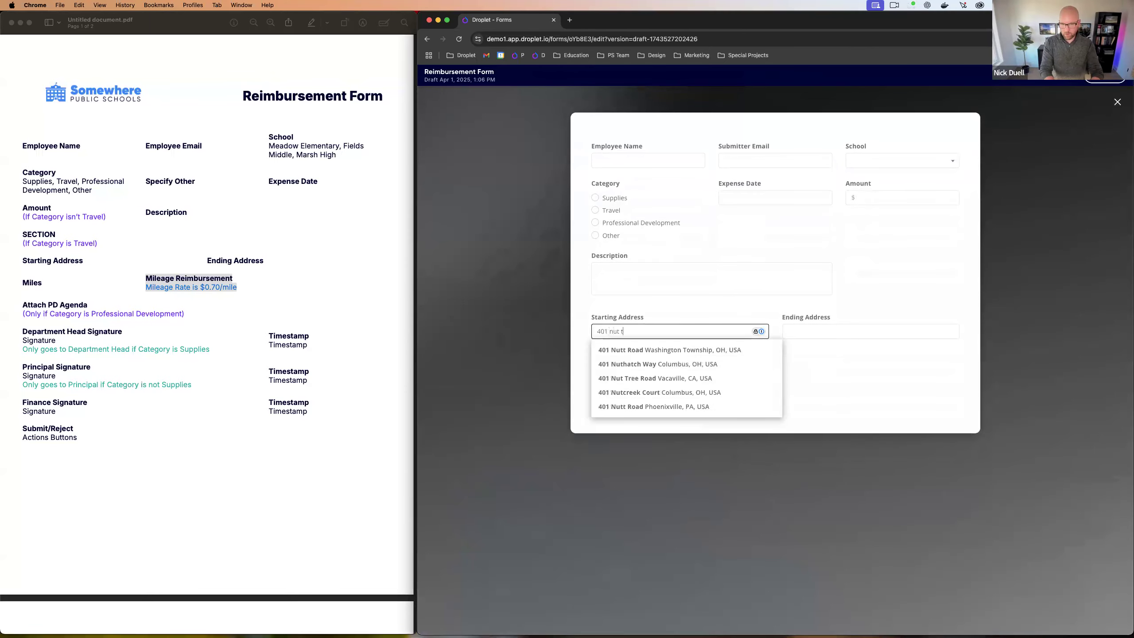
left_click(663, 352)
left_click(786, 337)
type("vaca")
left_click(806, 350)
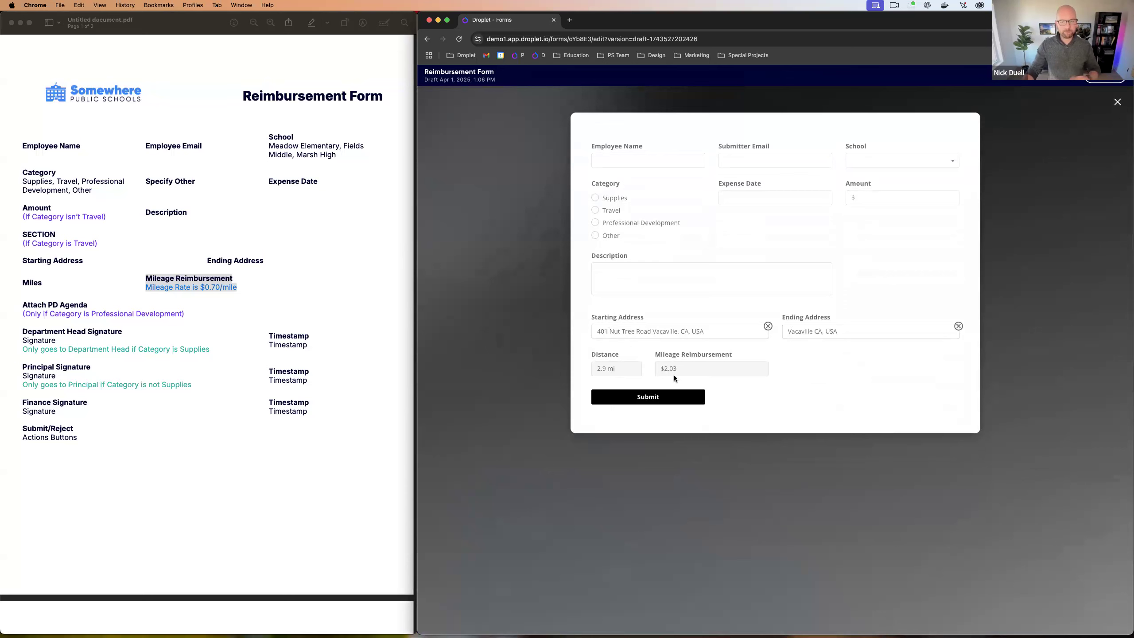
left_click(1117, 102)
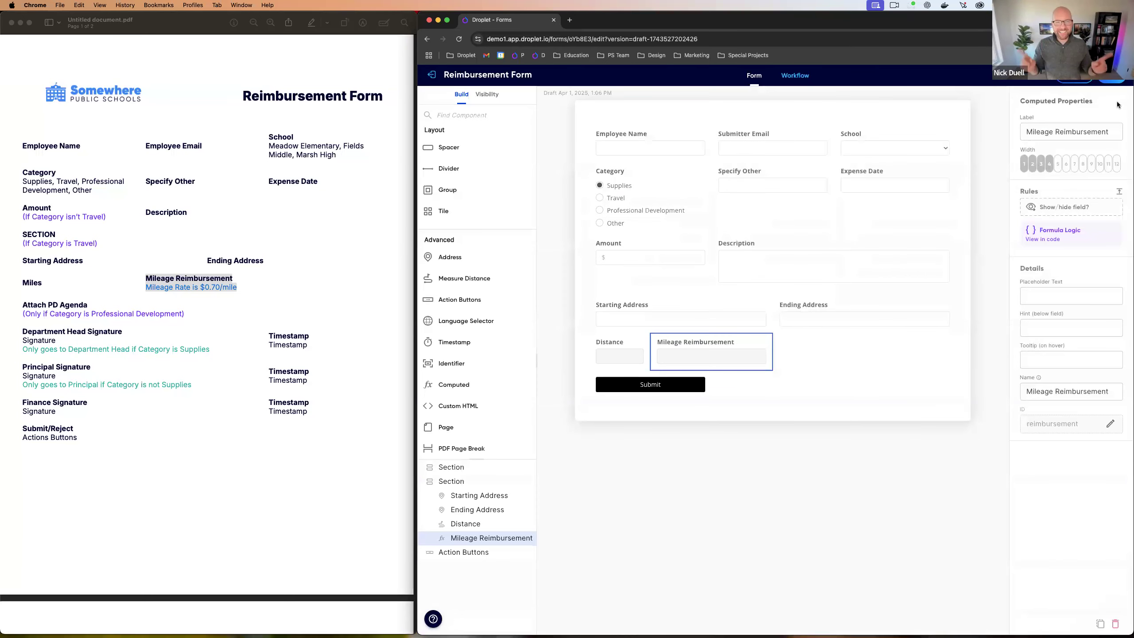
Step: Add a rule showing the address and mileage section only when Category is Travel
left_click(464, 482)
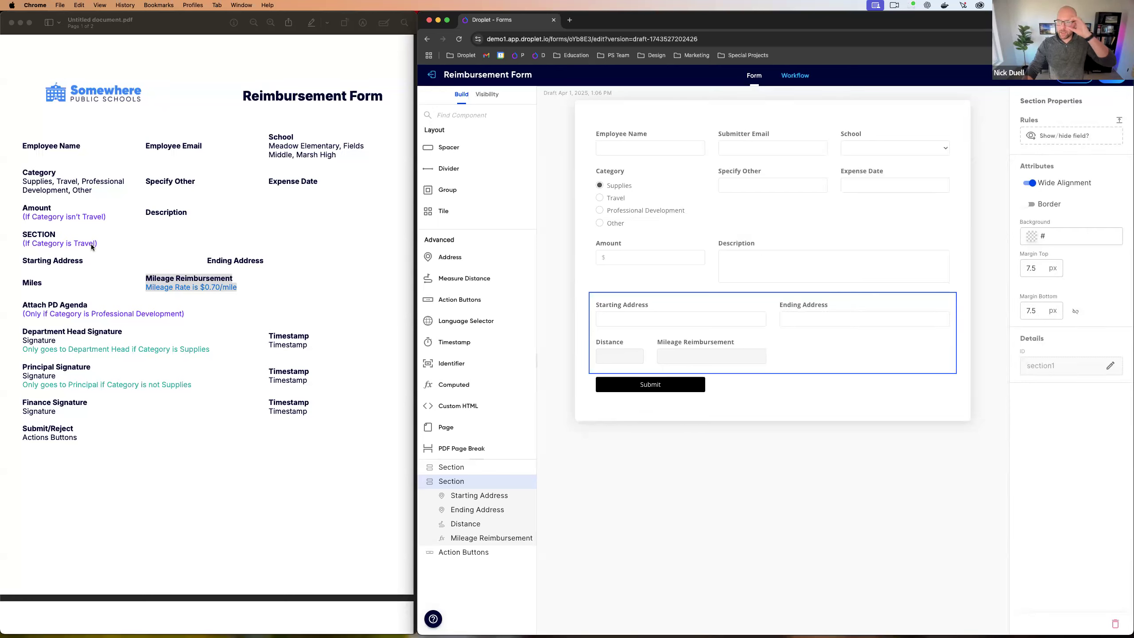
left_click(1032, 139)
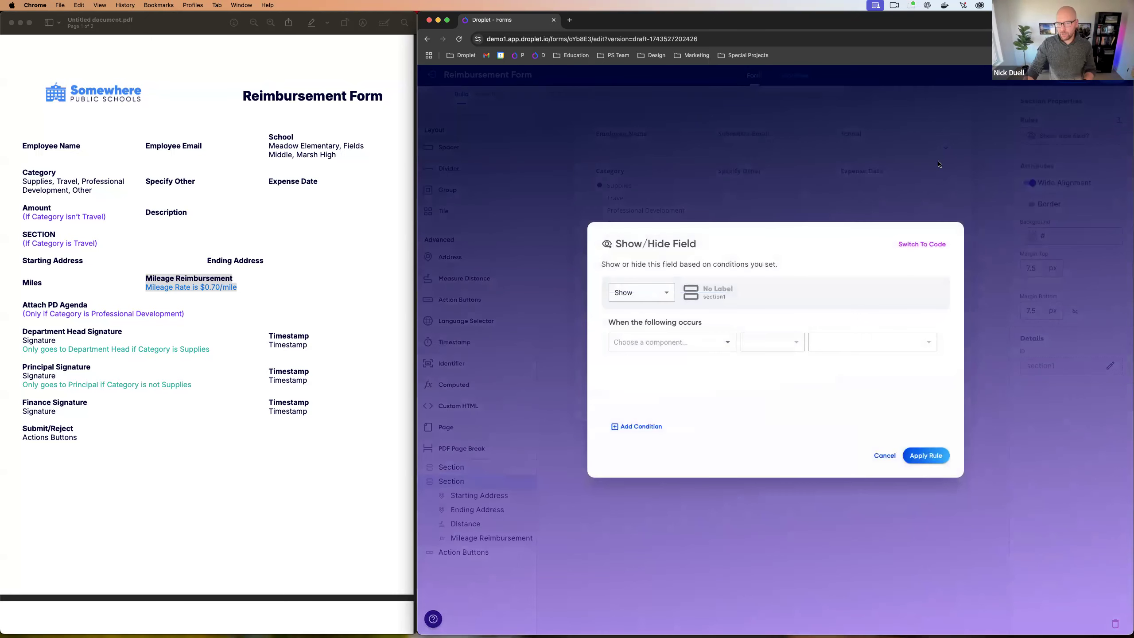
left_click(685, 342)
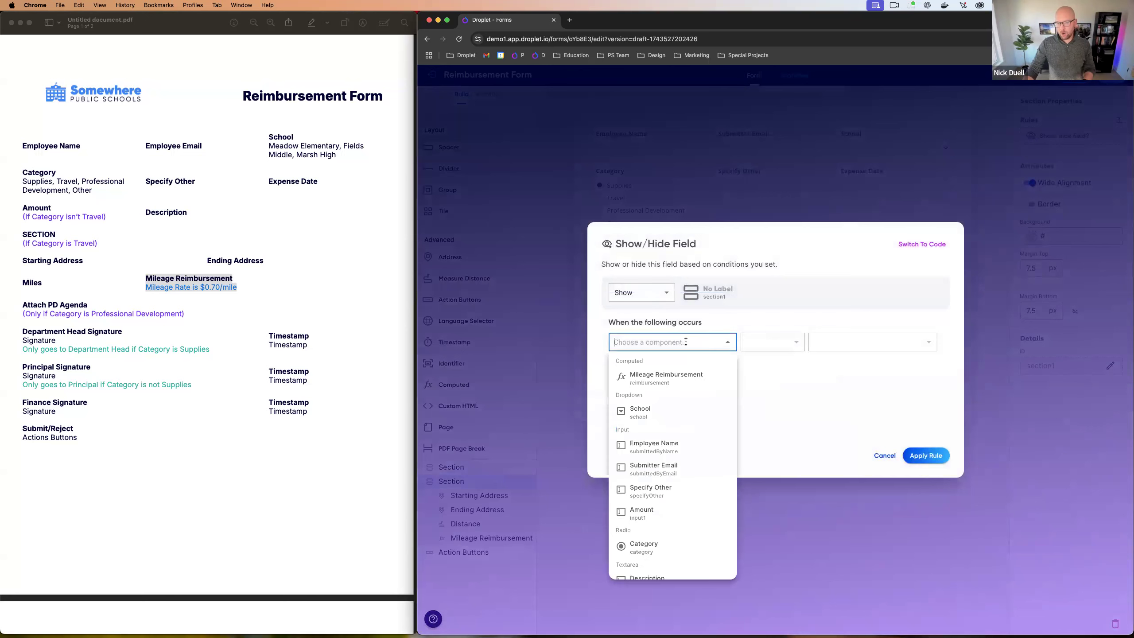
left_click(644, 545)
left_click(772, 346)
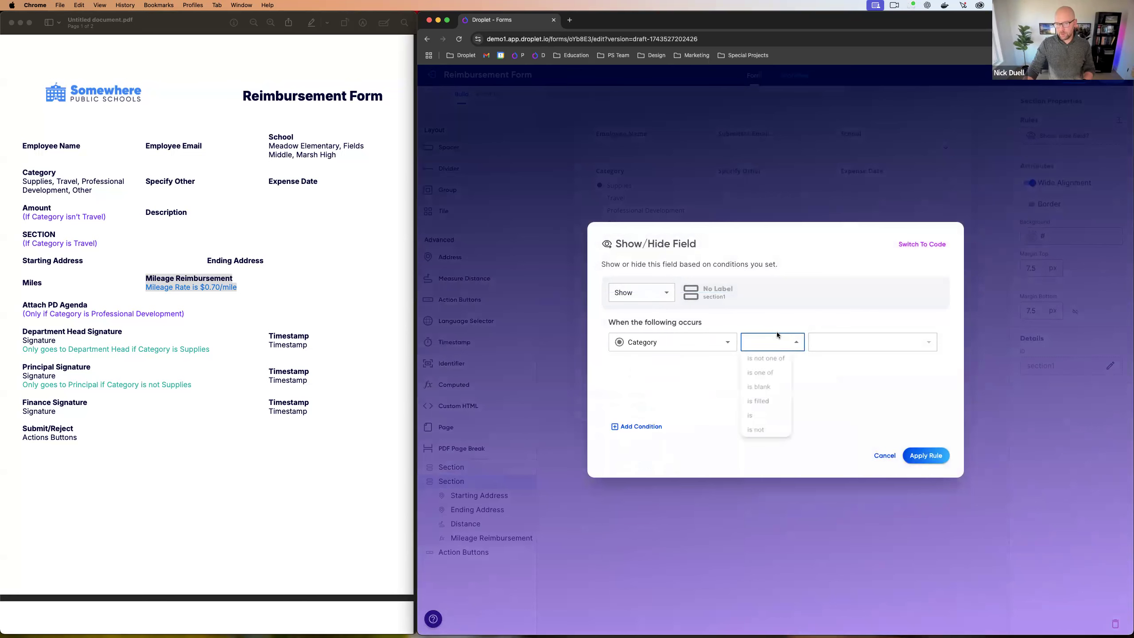
left_click(828, 348)
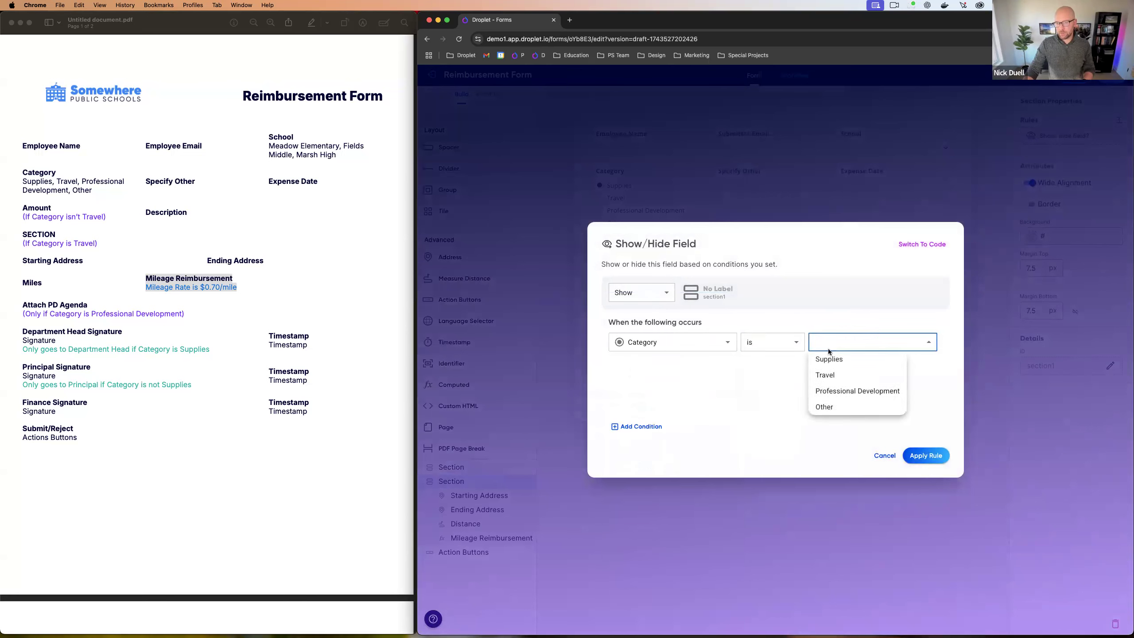
left_click(830, 375)
left_click(917, 453)
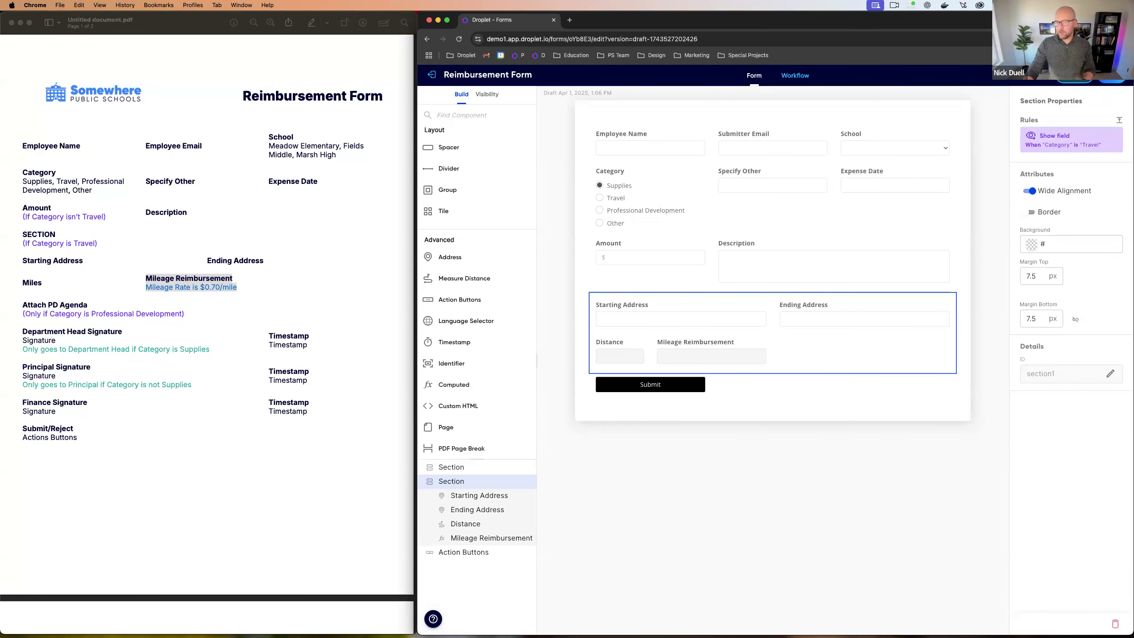
left_click(1075, 77)
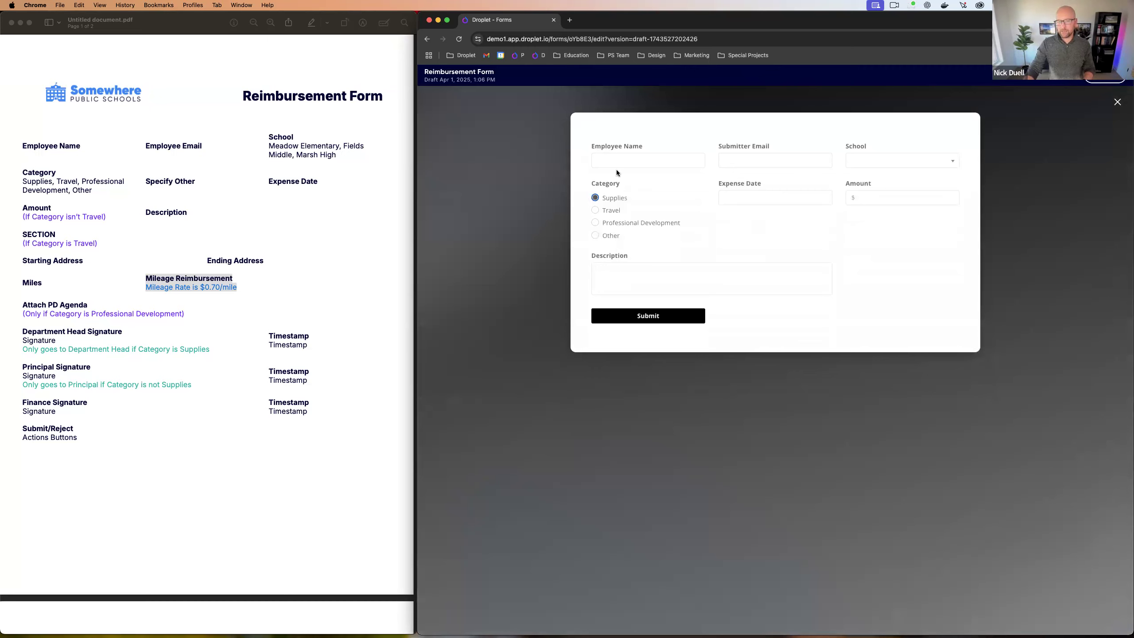
Step: Fill the preview with Expense Date April 1, 2025 and Amount 5.00
left_click(738, 200)
left_click(757, 256)
left_click(869, 197)
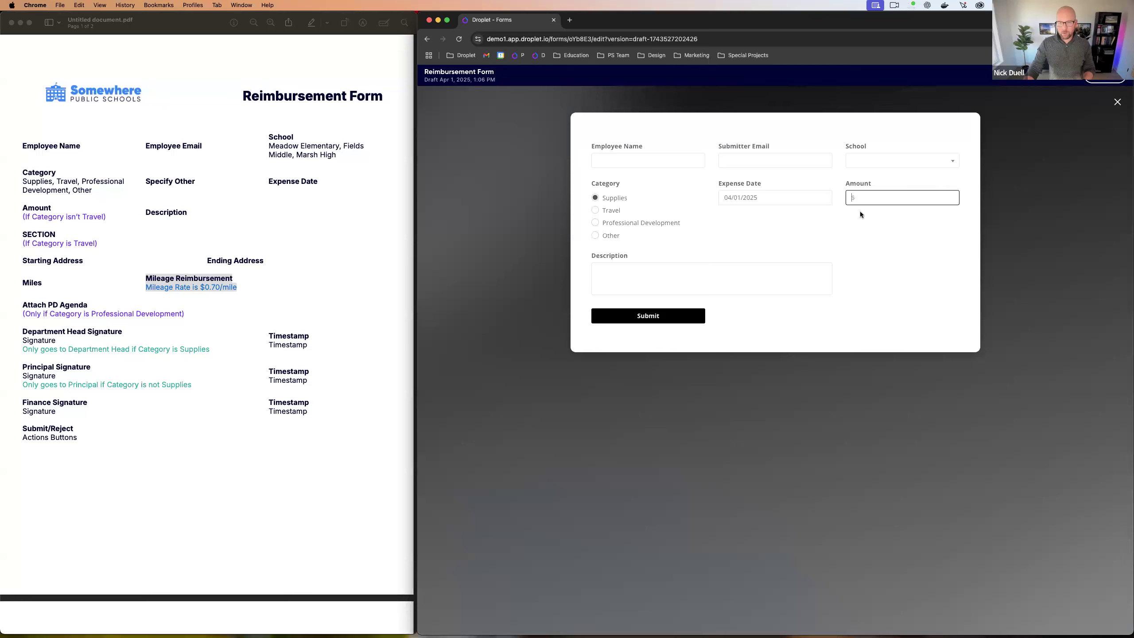
type("5.00")
Step: Switch Category among Travel, Professional Development and Other to check the mileage fields toggle
left_click(596, 210)
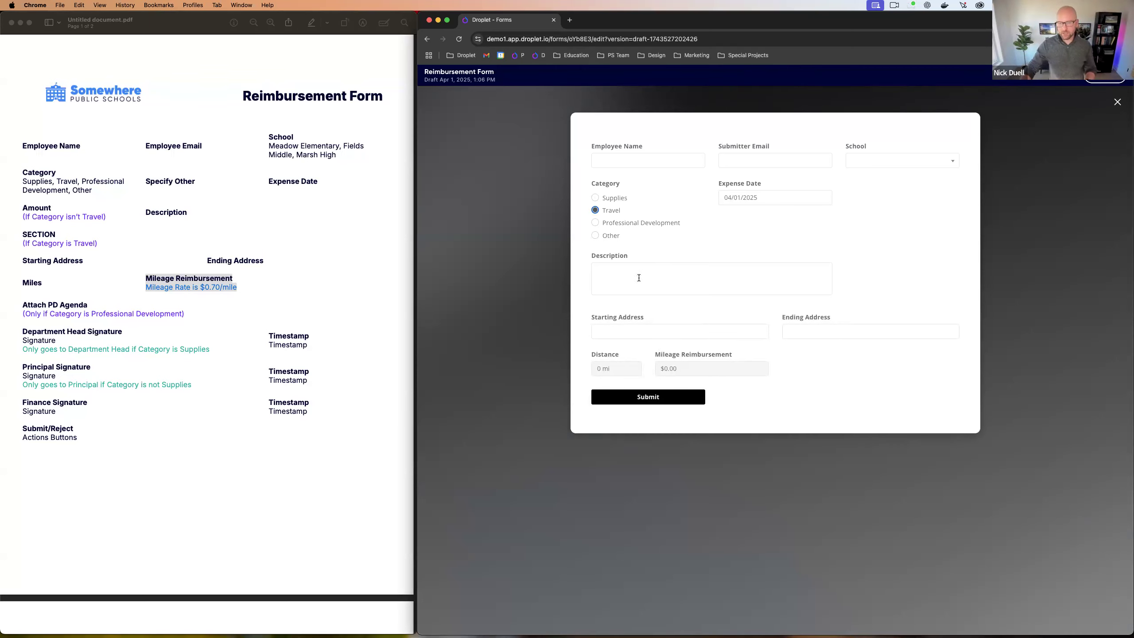
left_click(594, 223)
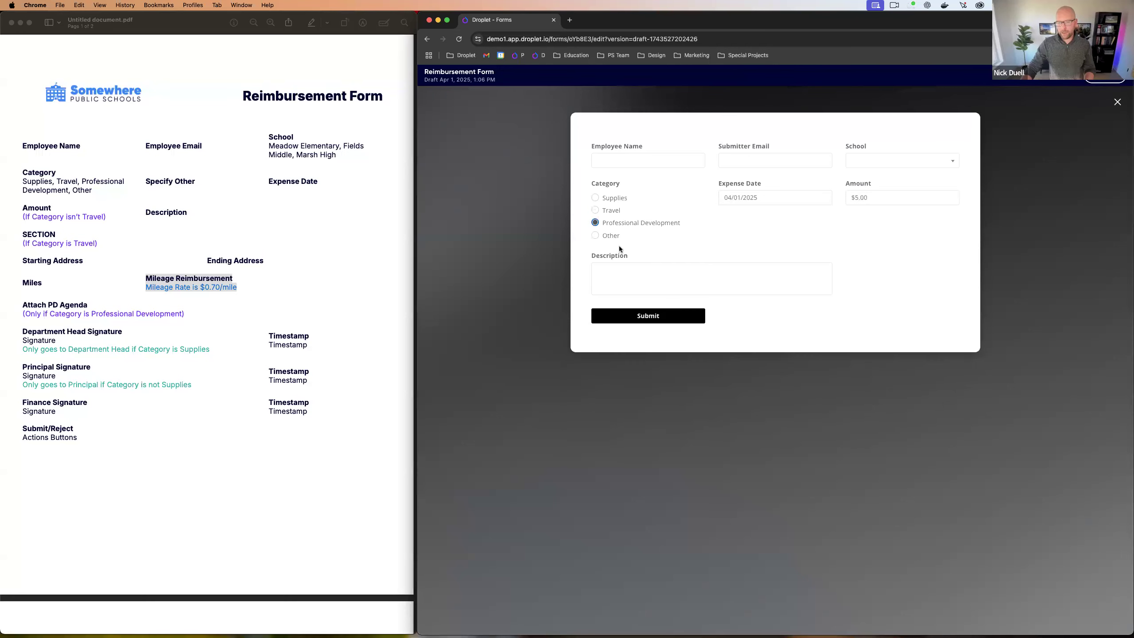
left_click(595, 236)
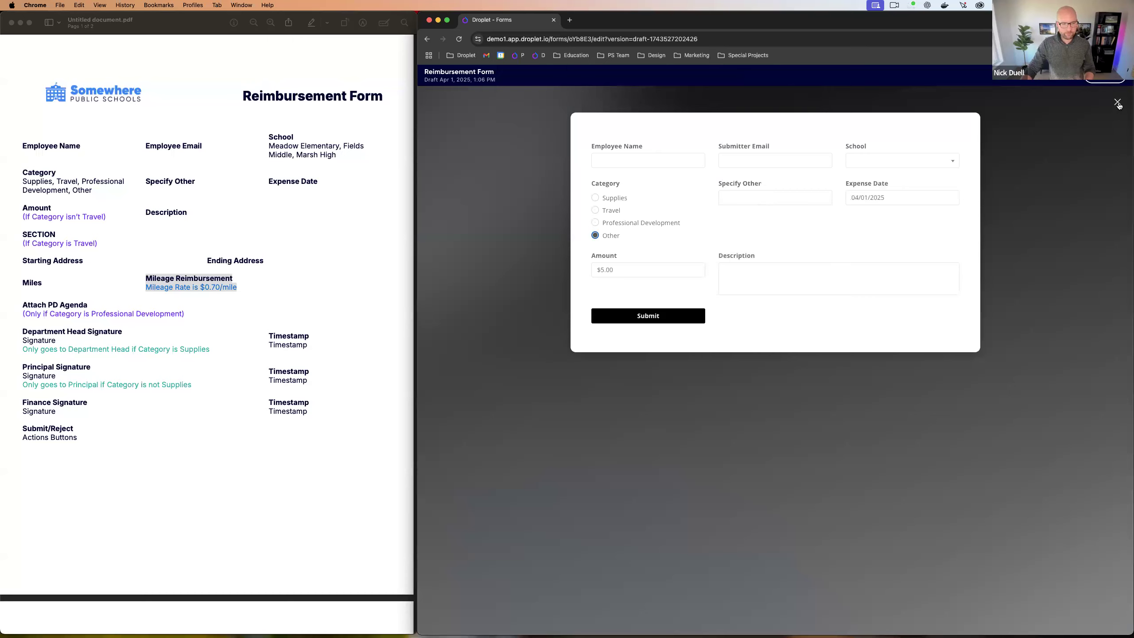
left_click(1117, 103)
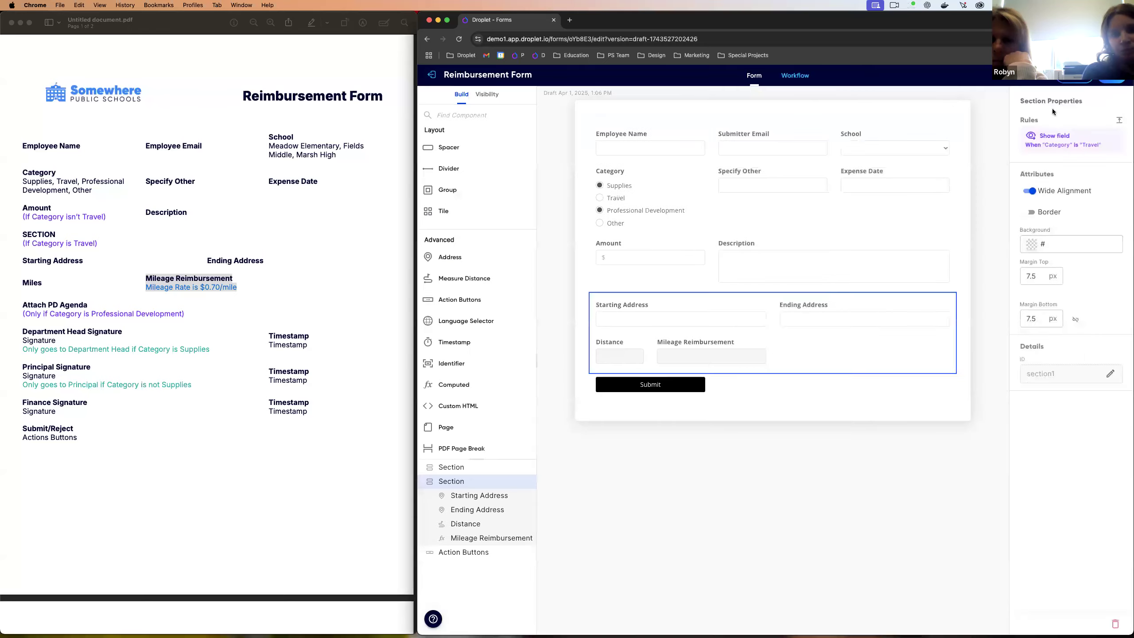
Step: Select the Mileage Reimbursement field and bring up its toCurrency formula
left_click(581, 368)
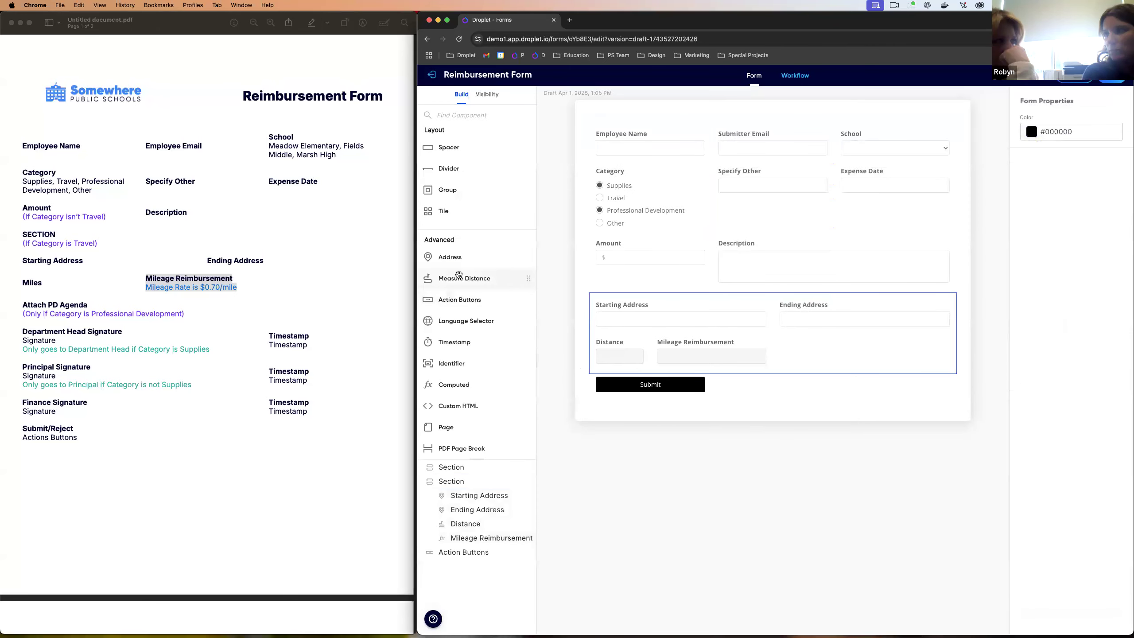
mouse_move(459, 274)
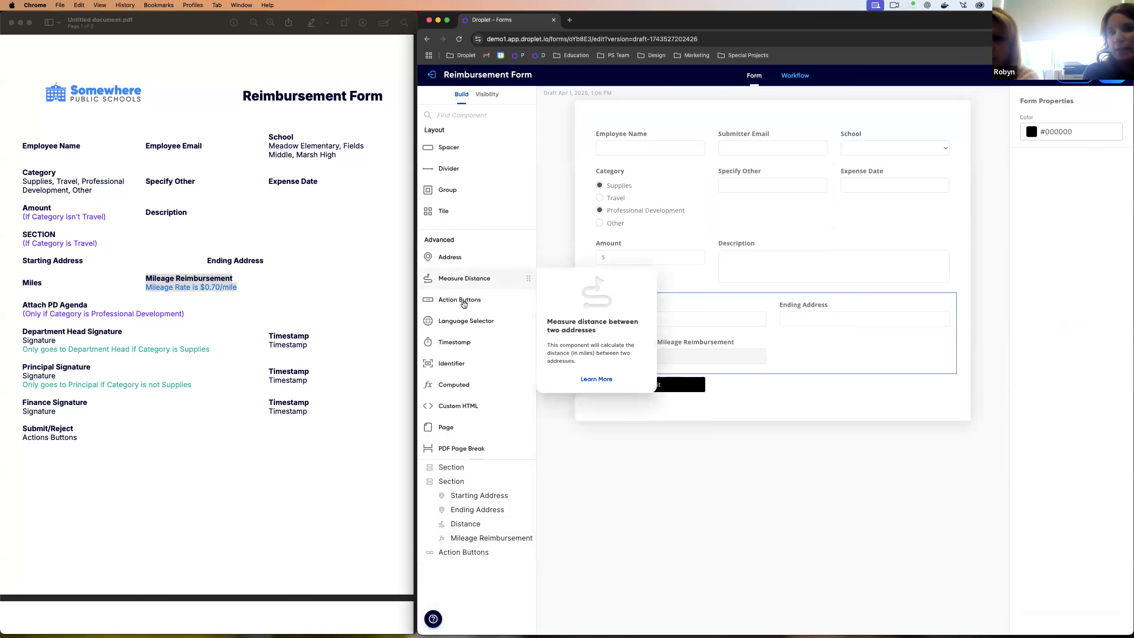
scroll(466, 326, "up", 1)
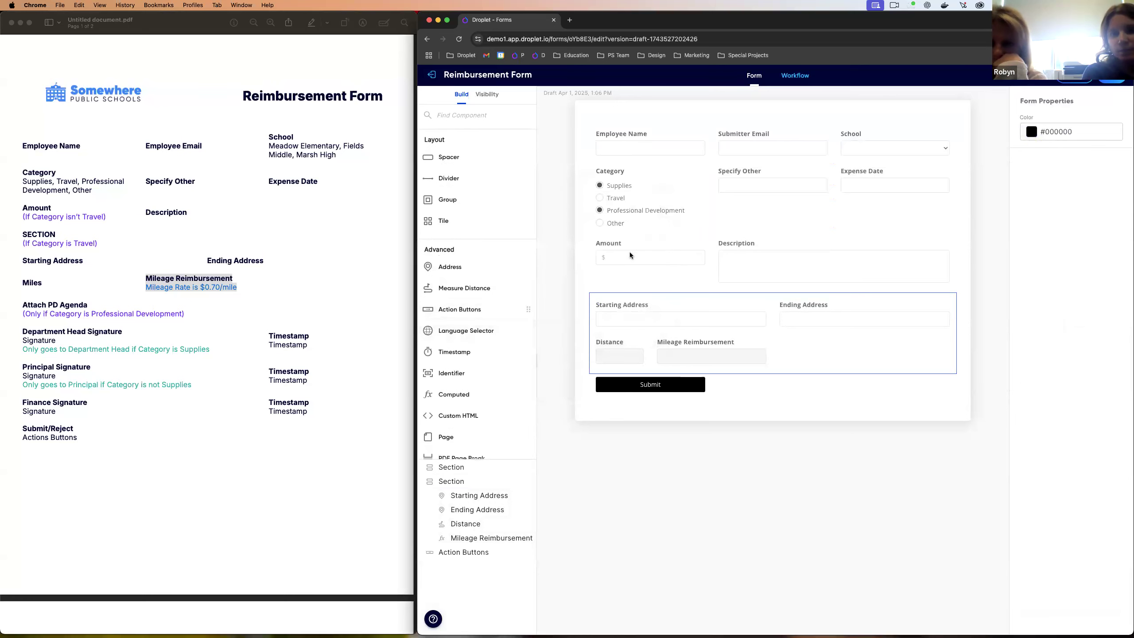
left_click(655, 223)
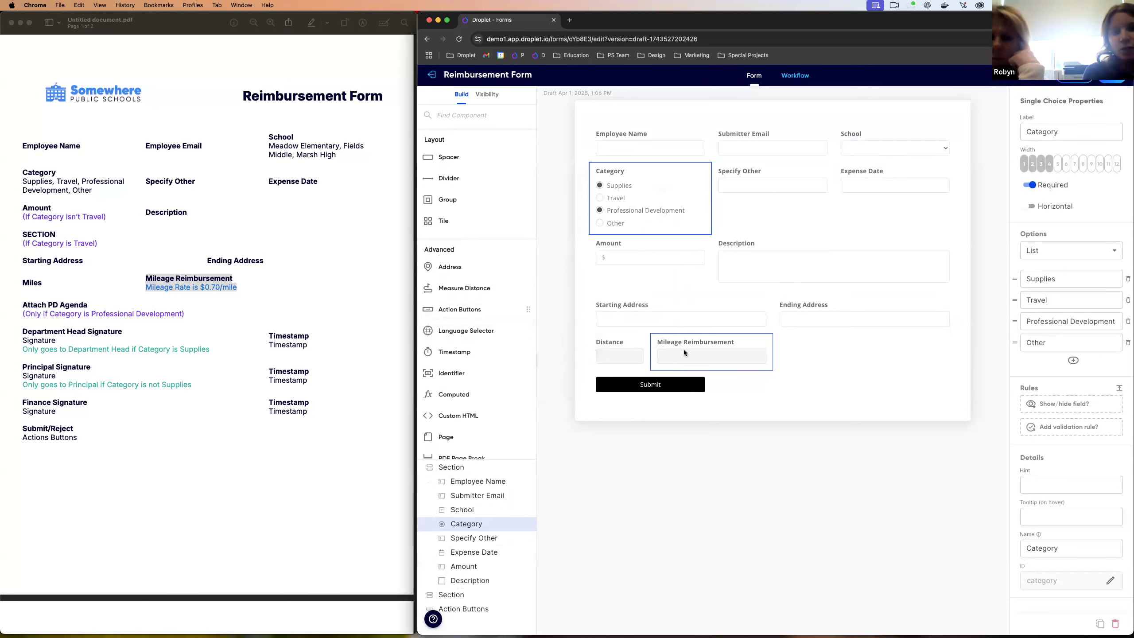
left_click(704, 351)
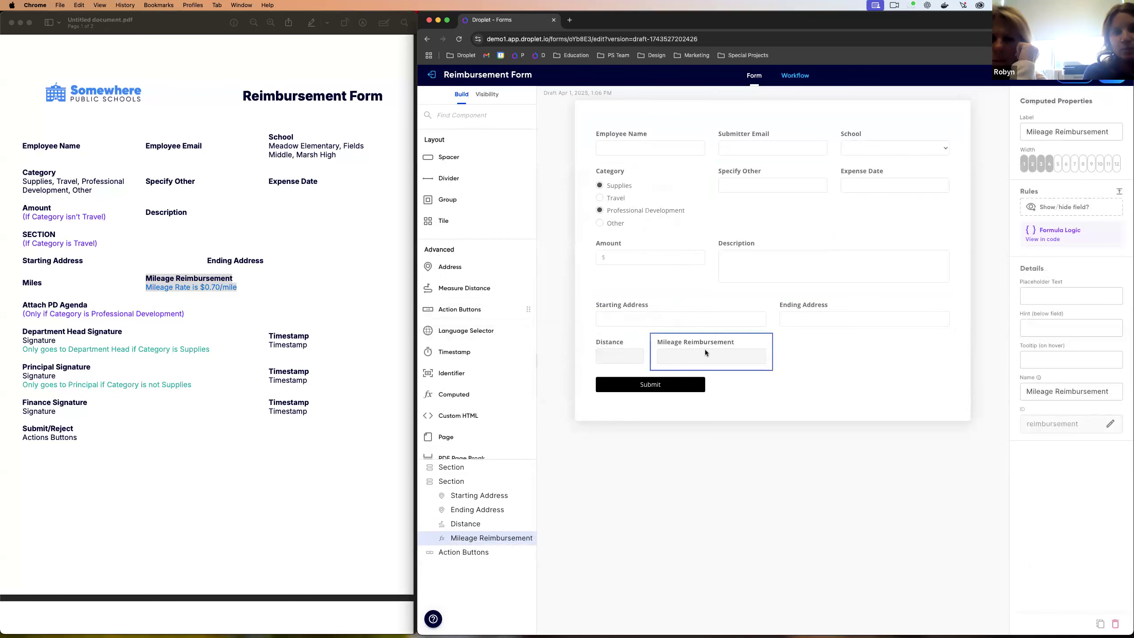
left_click(1056, 231)
Step: Review the toCurrency(multiply(fromCurrency(distance1), 0.70)) formula and cancel without changes
left_click(767, 298)
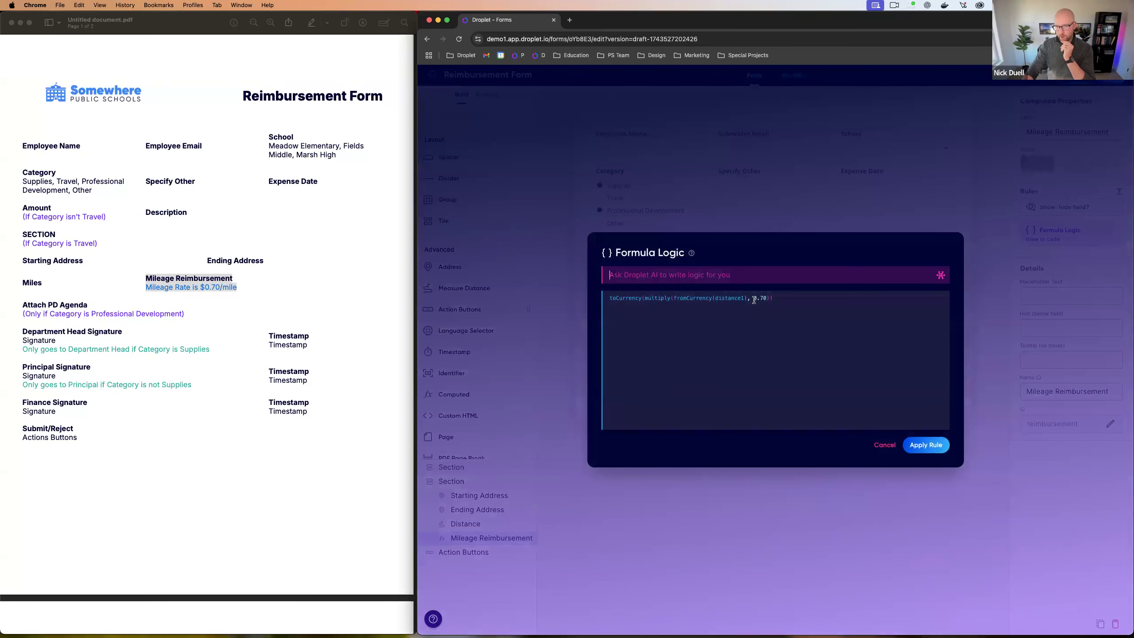
left_click(768, 352)
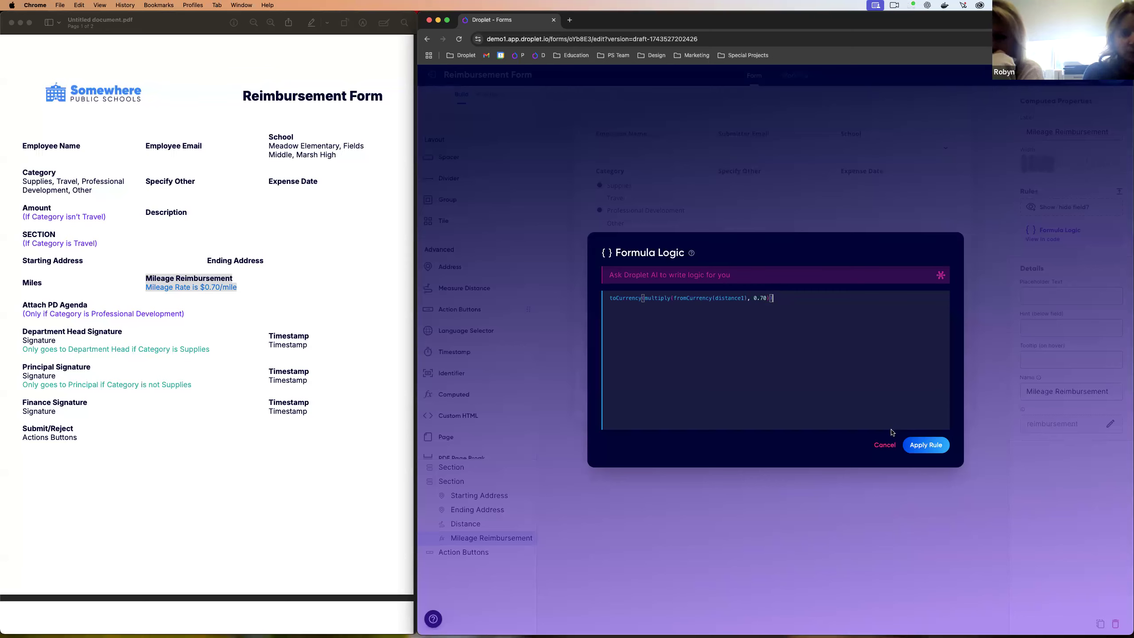
left_click(885, 445)
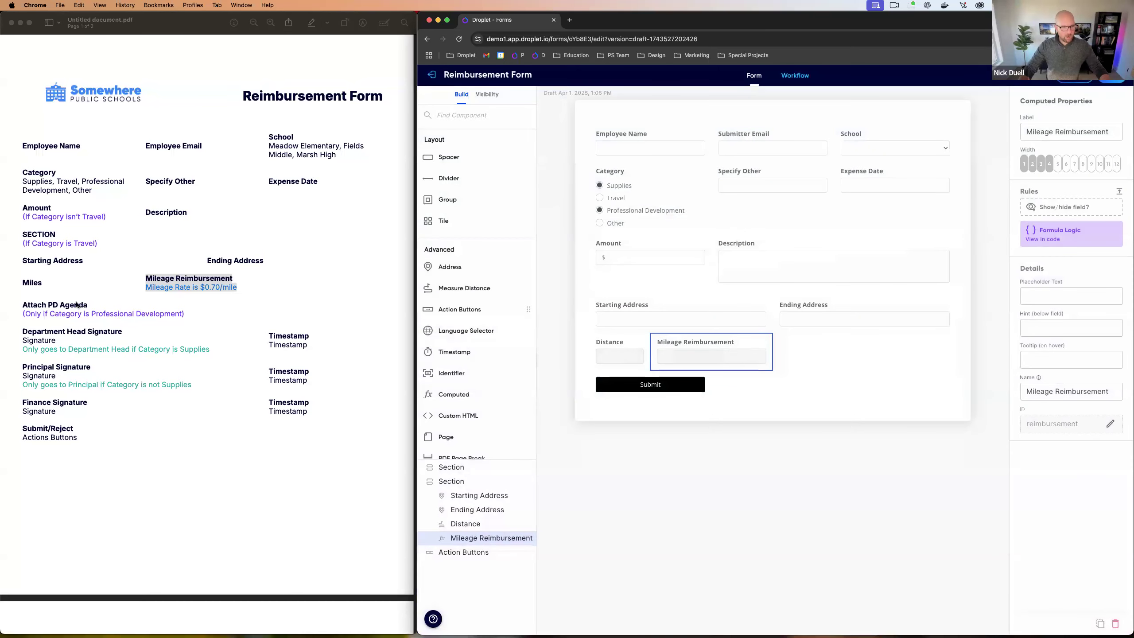
Step: Add a full-width file upload labelled 'Attach PD Agenda' below the mileage fields
left_click(49, 305)
scroll(460, 312, "up", 8)
left_click(453, 300)
left_click_drag(453, 300, 652, 375)
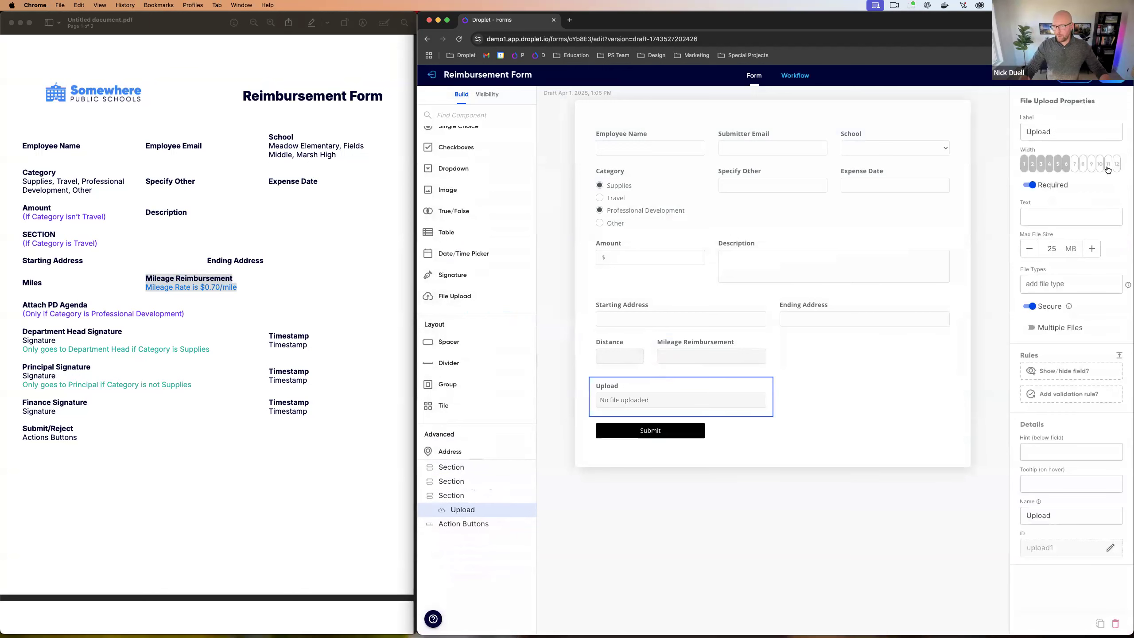
left_click(1116, 164)
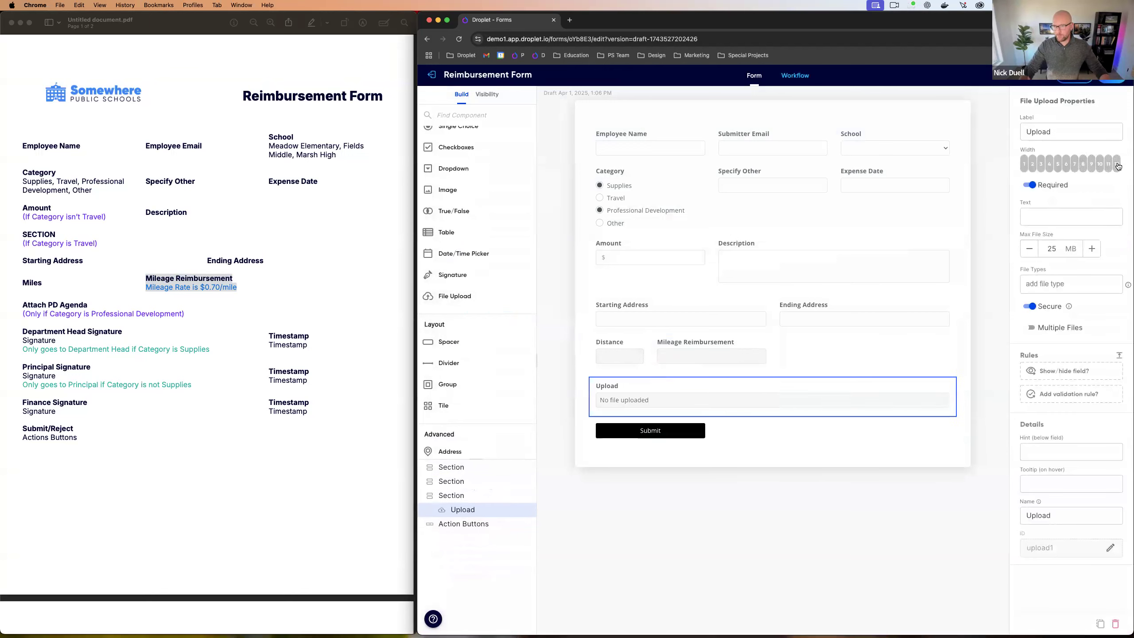
left_click(1062, 127)
key("super+a")
type("Attach PD Agenda")
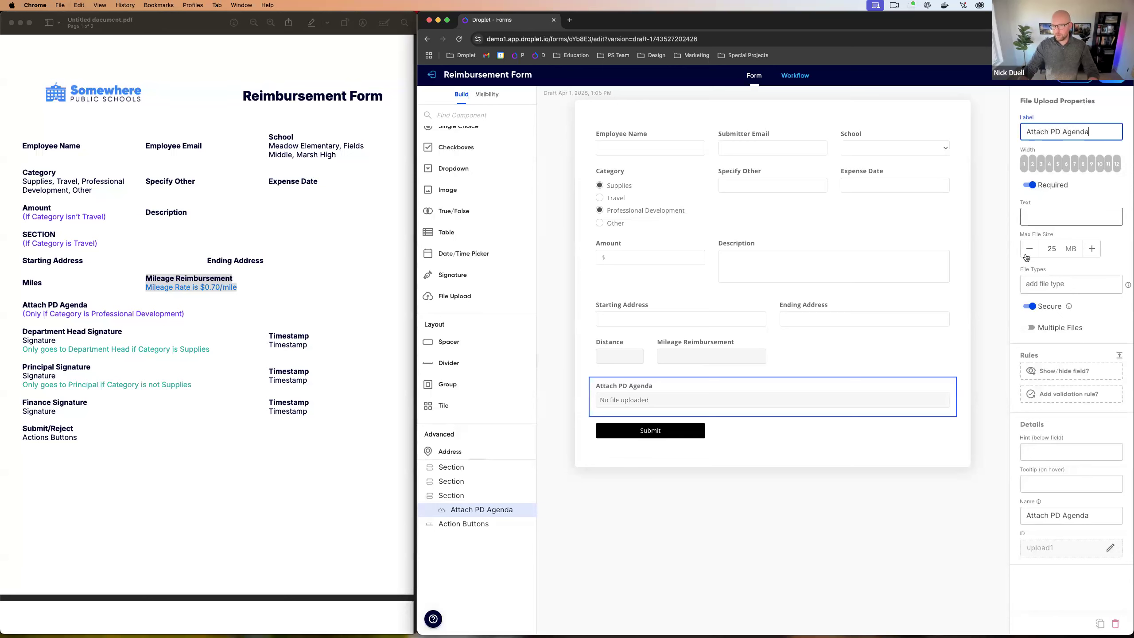
Step: Show the upload only when Category is Professional Development
left_click(1055, 371)
left_click(643, 296)
left_click(642, 296)
left_click(700, 342)
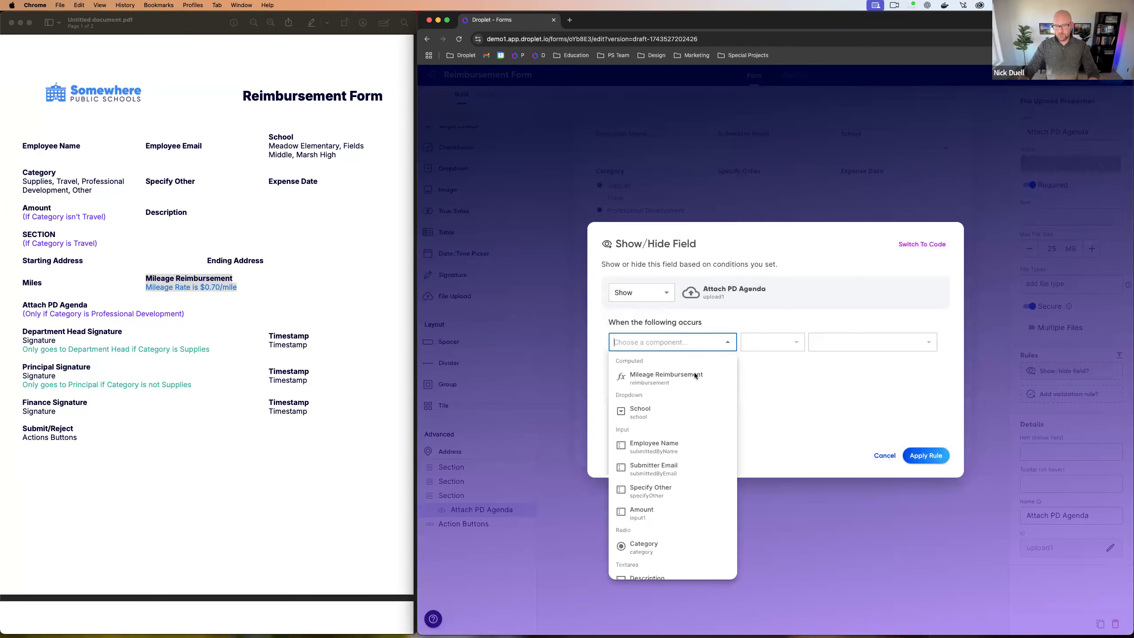
left_click(657, 541)
left_click(763, 344)
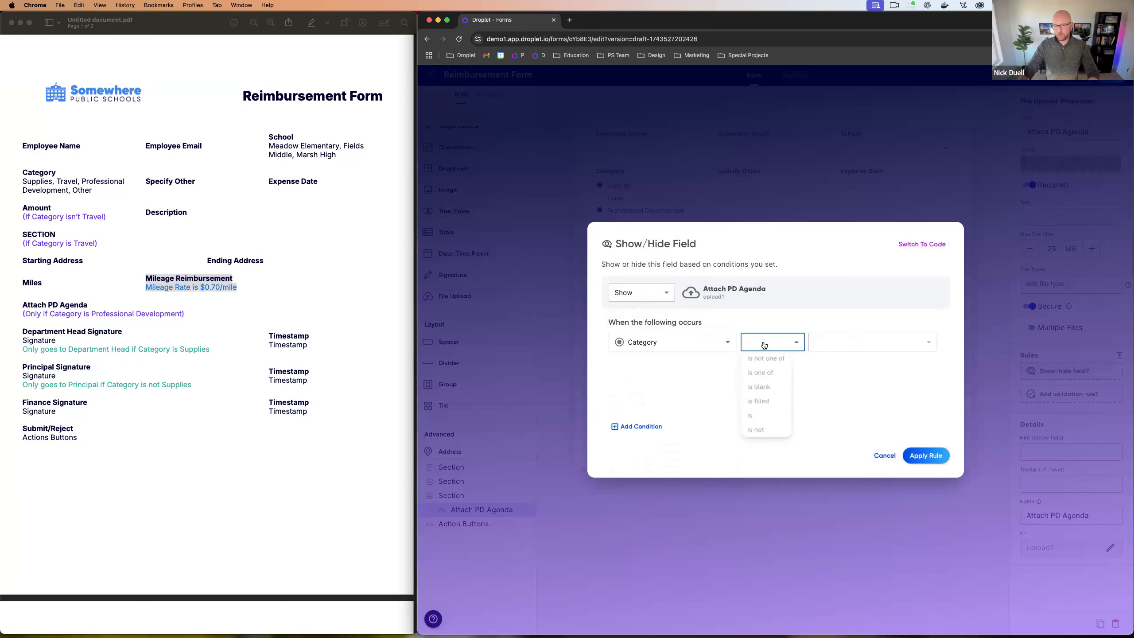
left_click(750, 415)
left_click(831, 341)
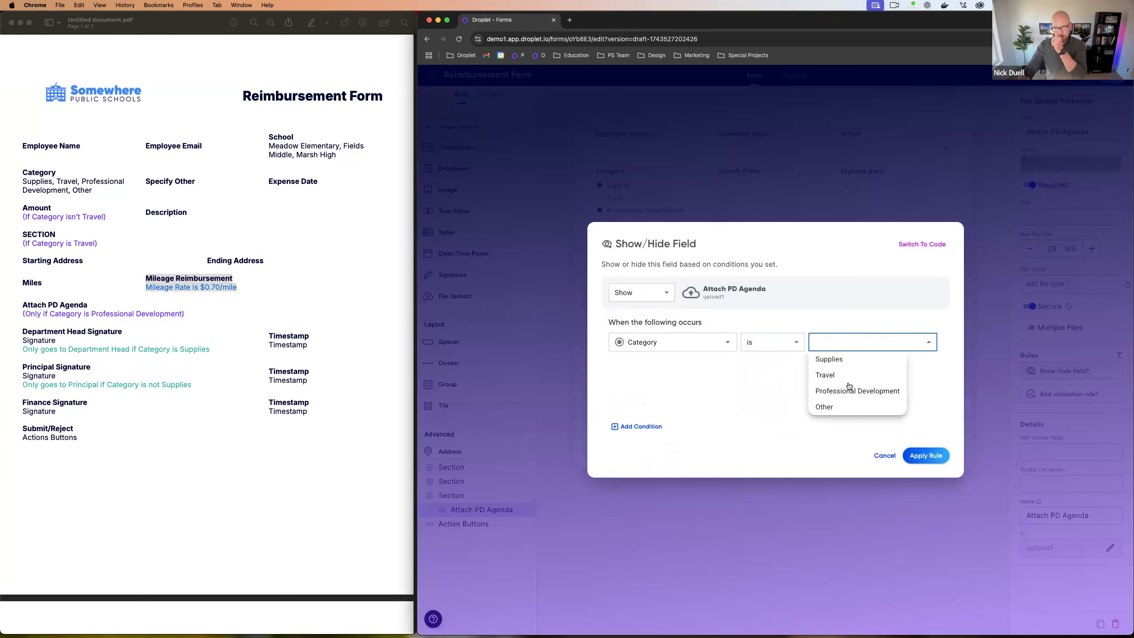
left_click(849, 389)
left_click(923, 457)
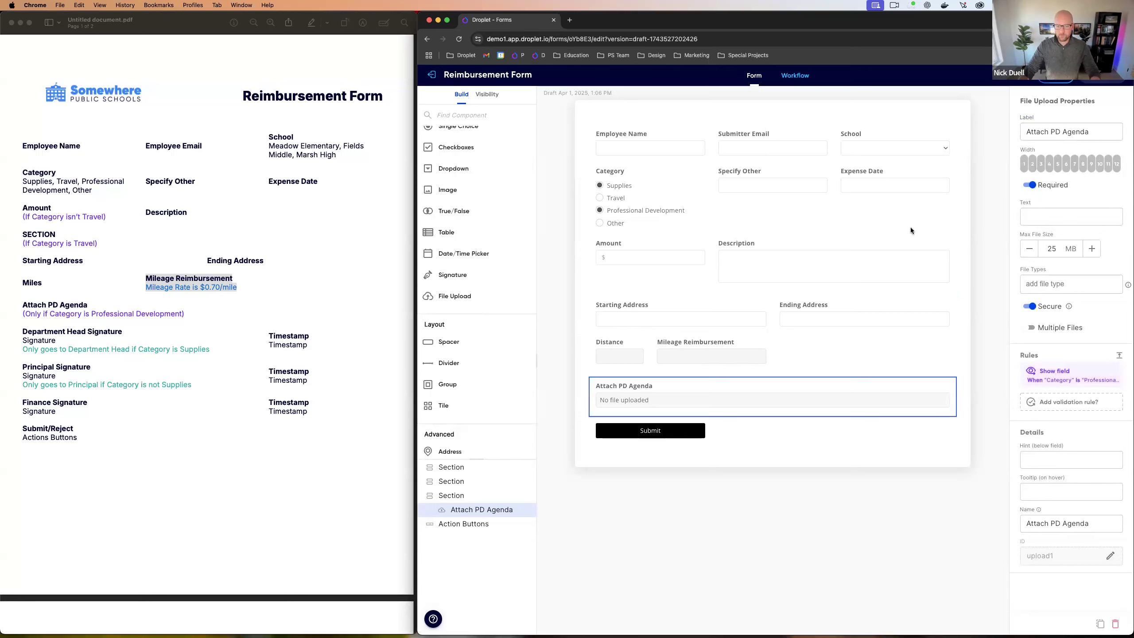
Step: Return to the paper form PDF and scroll through it
left_click(78, 331)
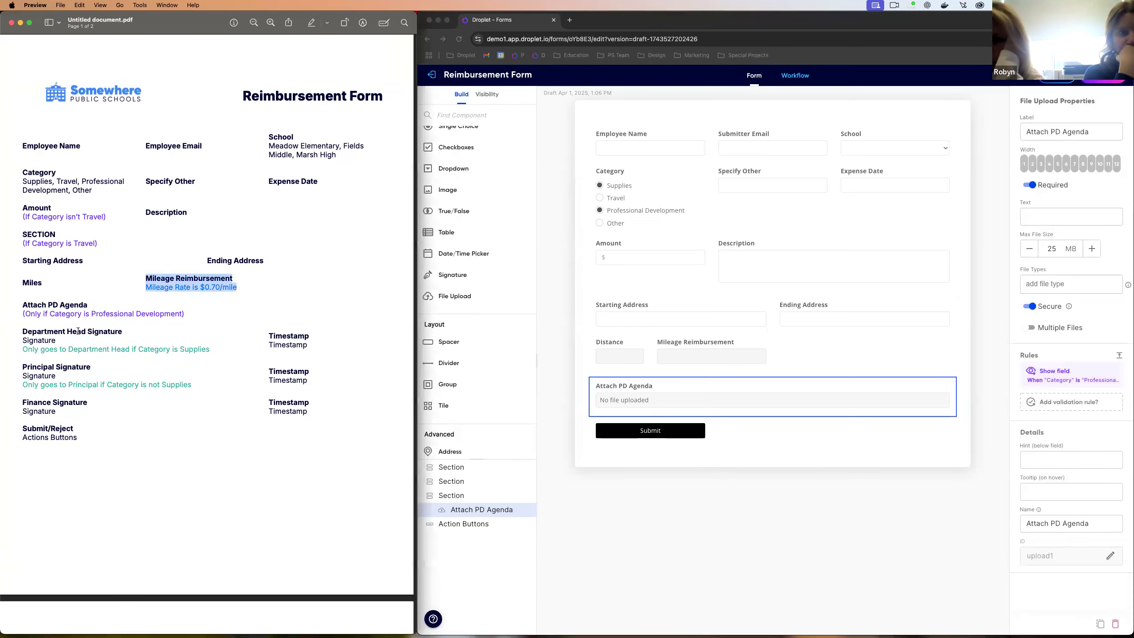
scroll(661, 322, "down", 1)
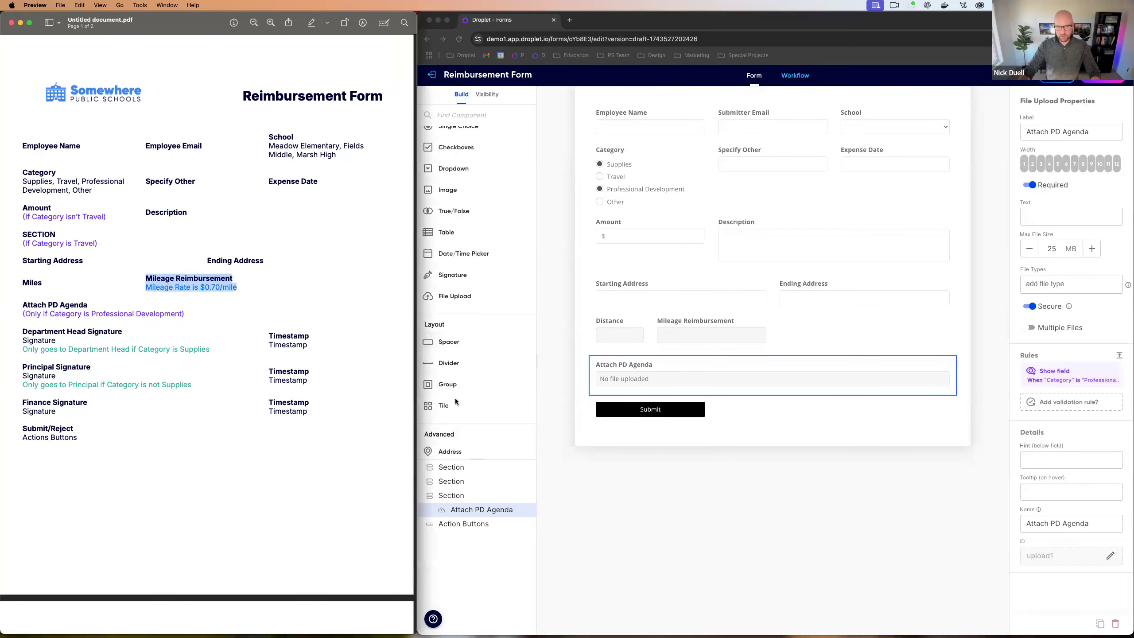
scroll(505, 376, "down", 5)
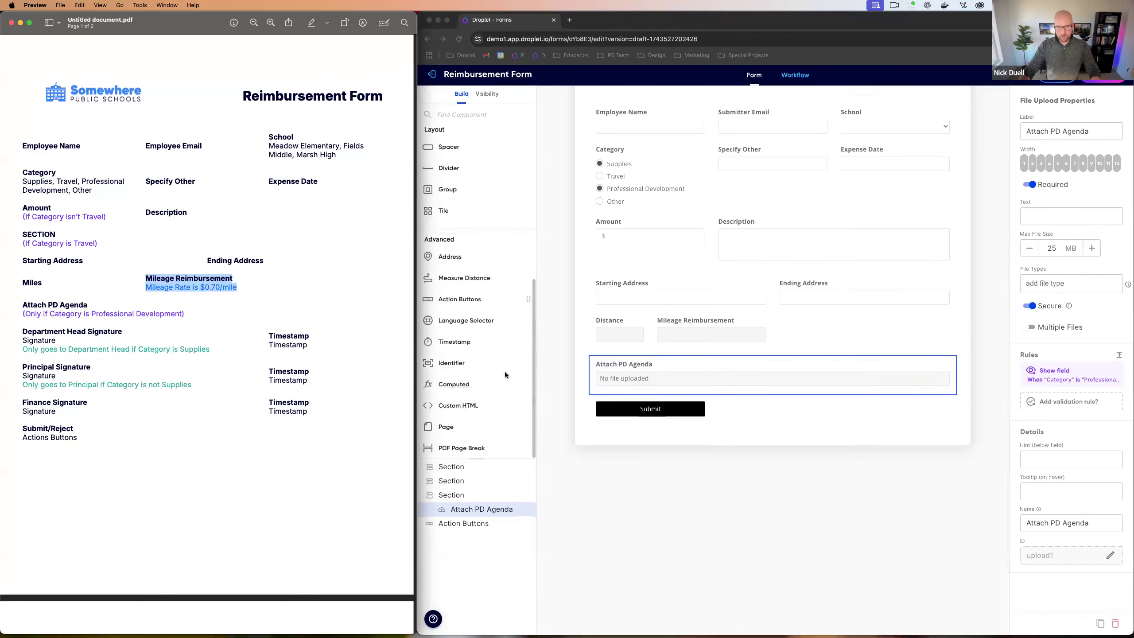
scroll(468, 379, "up", 5)
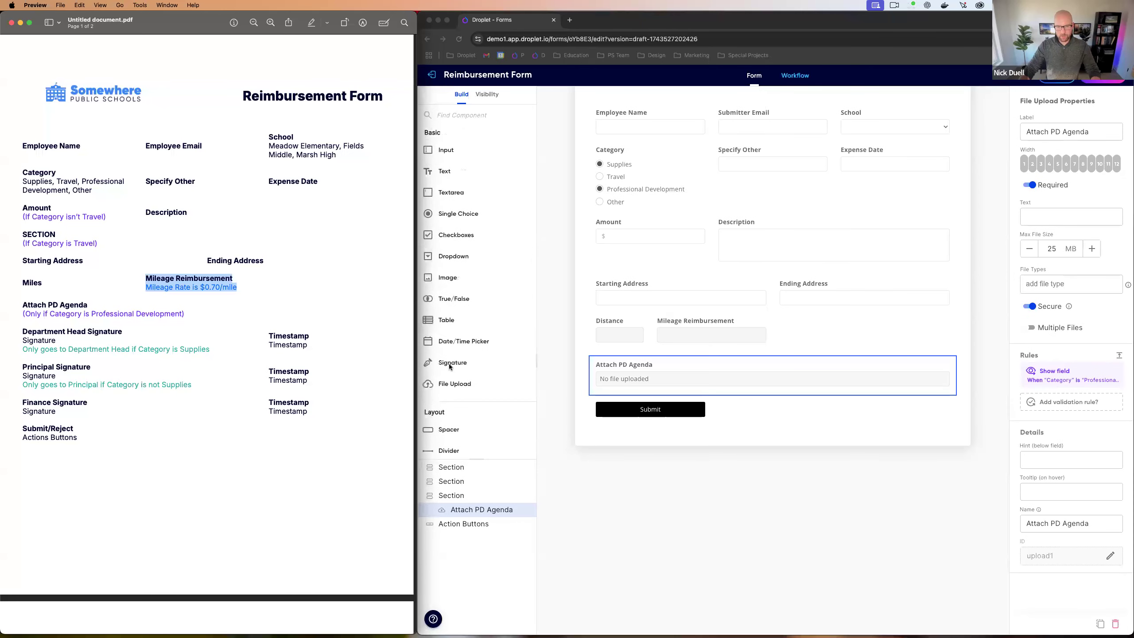
Step: Add three Signature fields, each with Date Signed, below Attach PD Agenda
left_click(446, 363)
left_click_drag(445, 362, 591, 394)
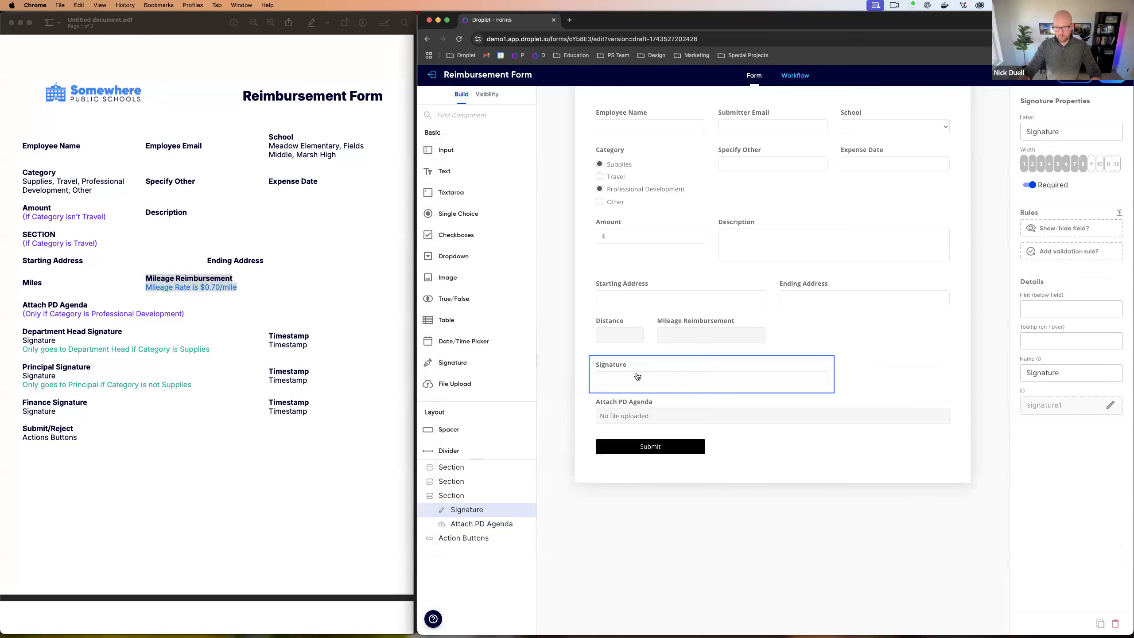
key("BackSpace")
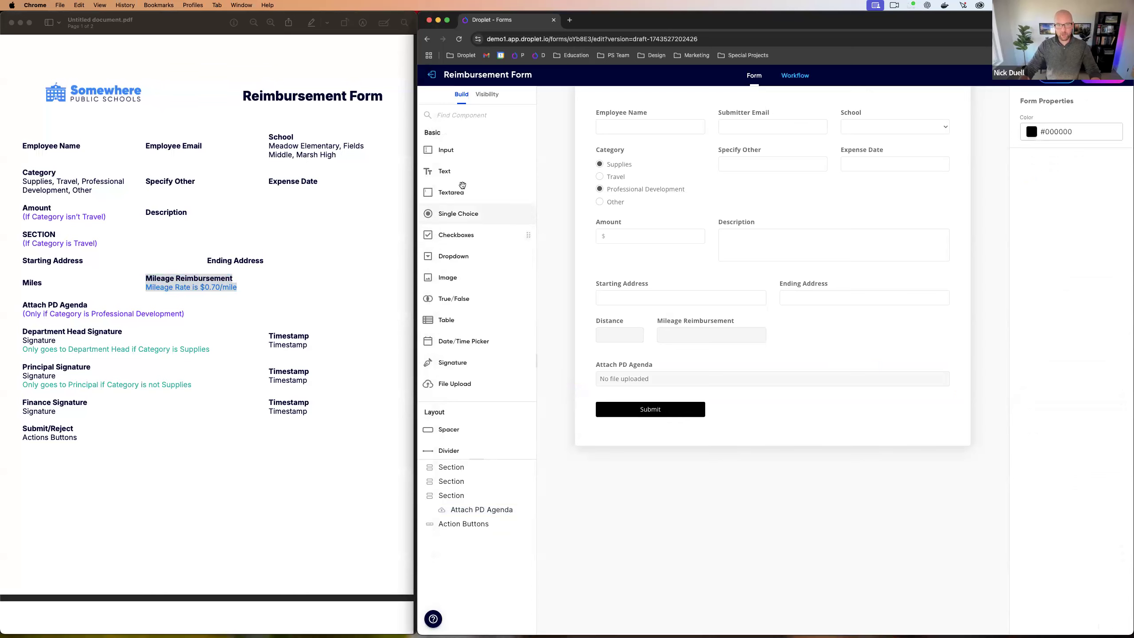
left_click_drag(463, 363, 649, 397)
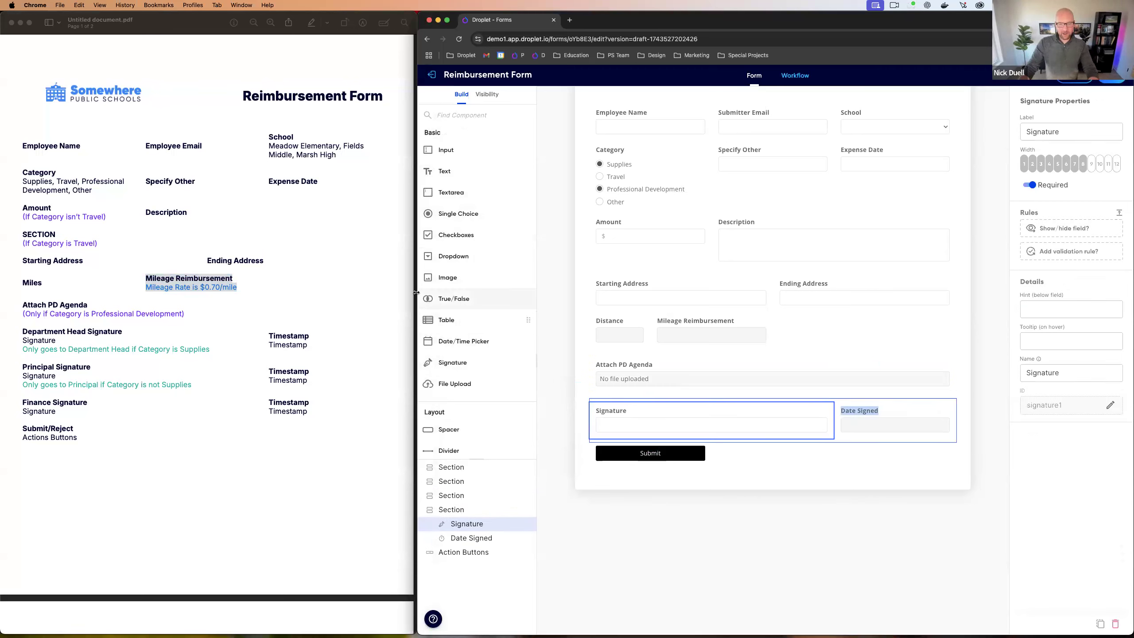
mouse_move(452, 362)
left_mouse_down()
mouse_move(667, 426)
mouse_move(823, 426)
left_mouse_up()
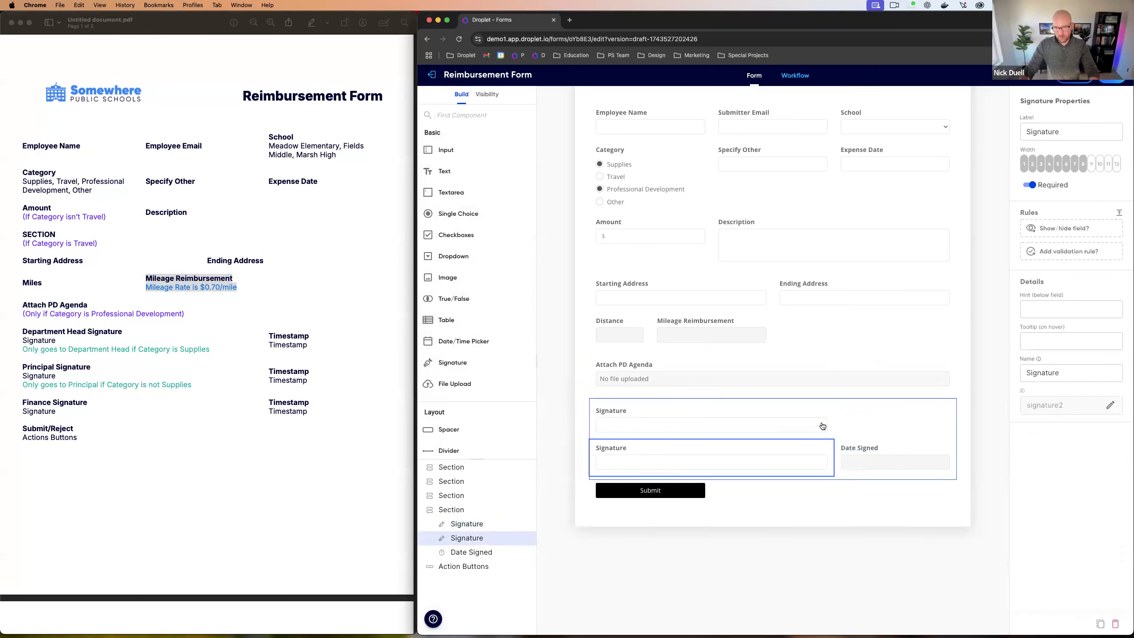
key("super+z")
mouse_move(454, 363)
left_mouse_down()
mouse_move(917, 414)
mouse_move(908, 440)
mouse_move(952, 457)
left_mouse_up()
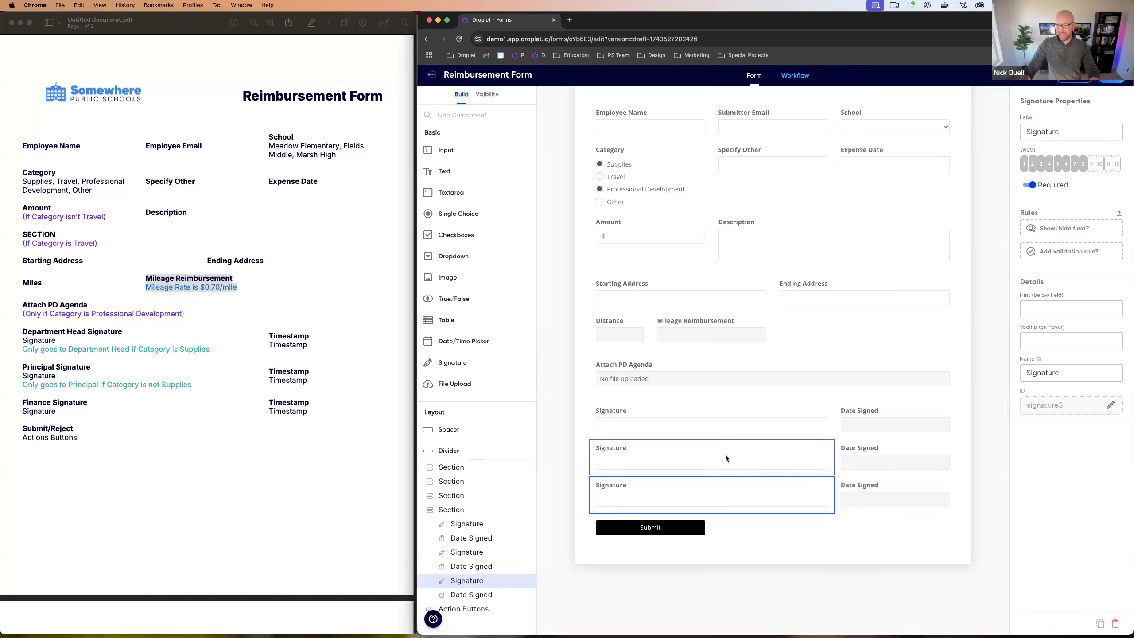
Step: Label the three signatures Department Head, Principal and Finance
left_click(671, 422)
left_click(1026, 130)
type("Department Head")
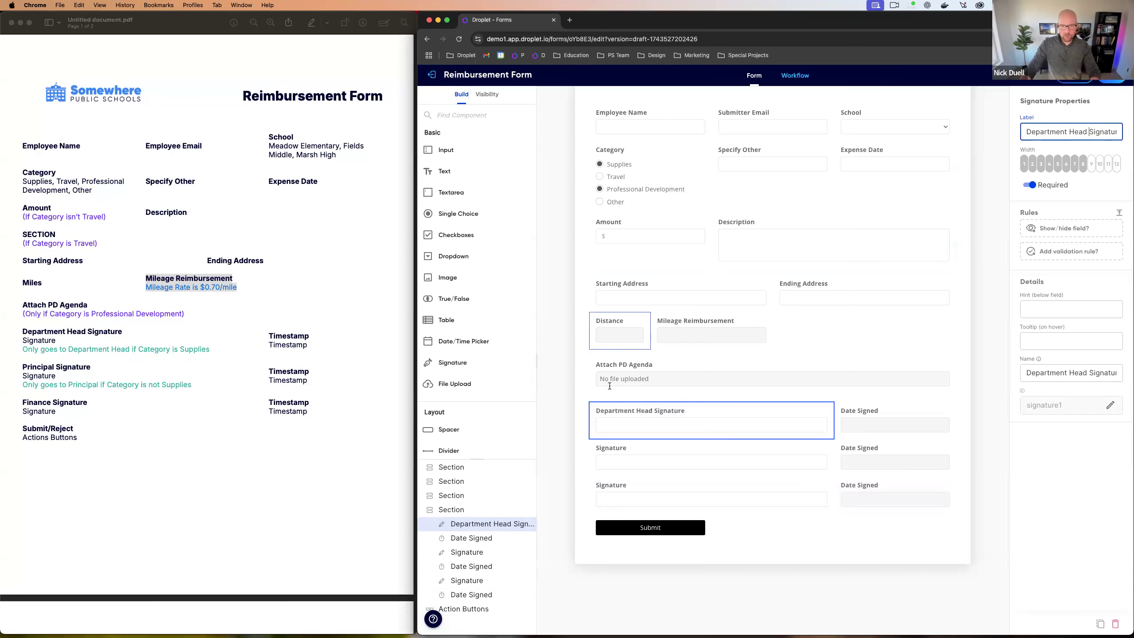
left_click(634, 452)
left_click(1026, 131)
type("Priuncip")
type("Pricin")
key("BackSpace")
key("BackSpace")
key("BackSpace")
type("ncipal")
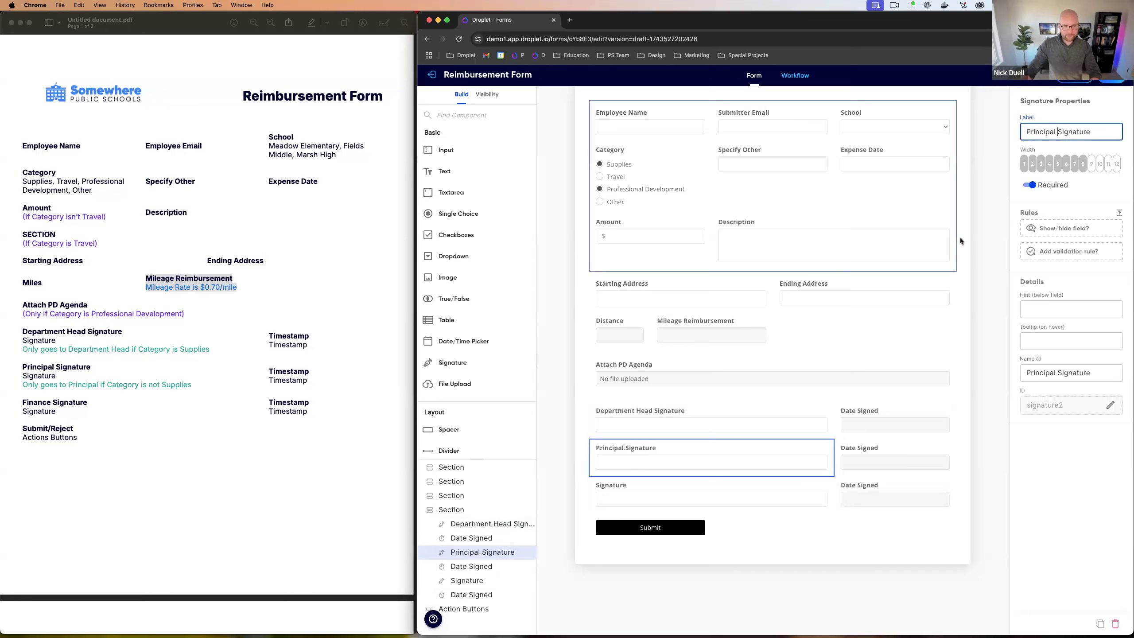
left_click(625, 491)
left_click(1028, 130)
type("Finance")
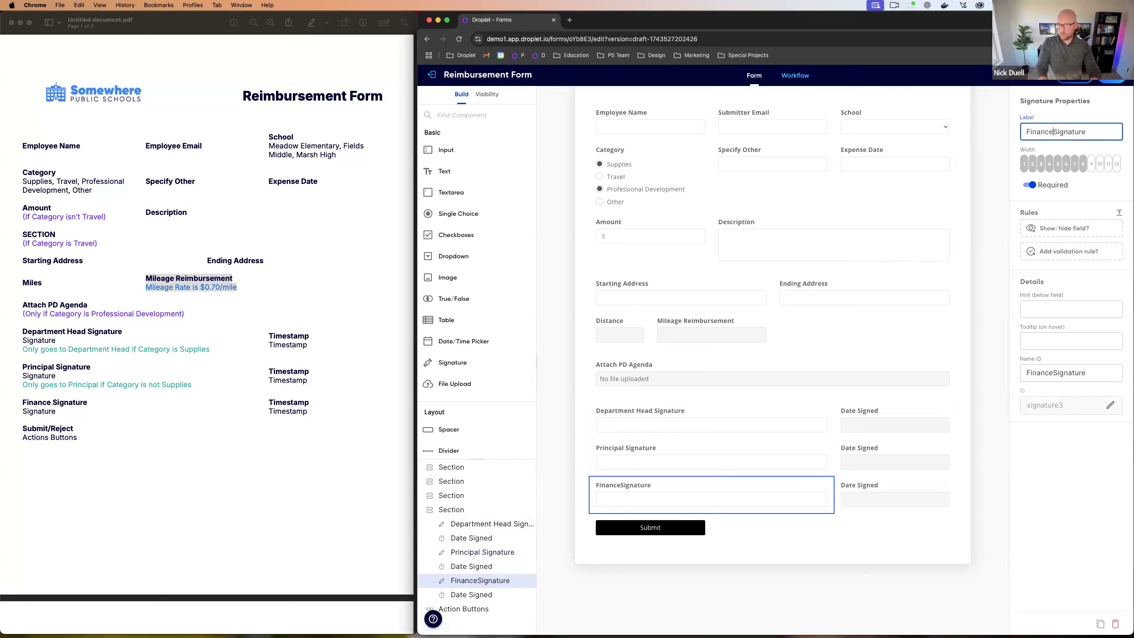
left_click(992, 427)
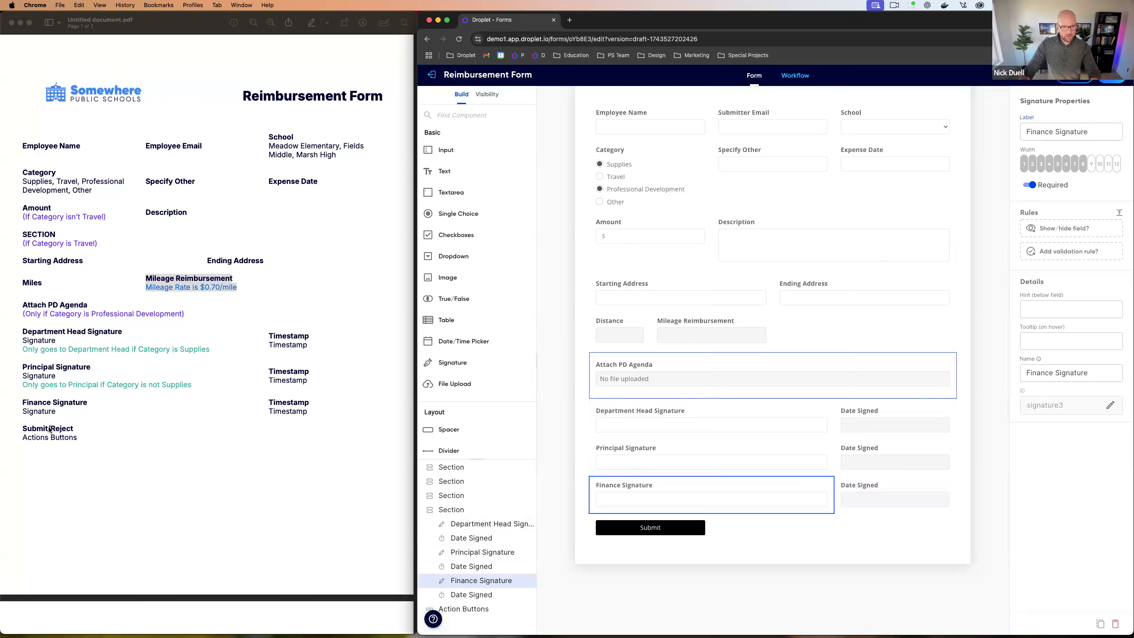
left_click(736, 535)
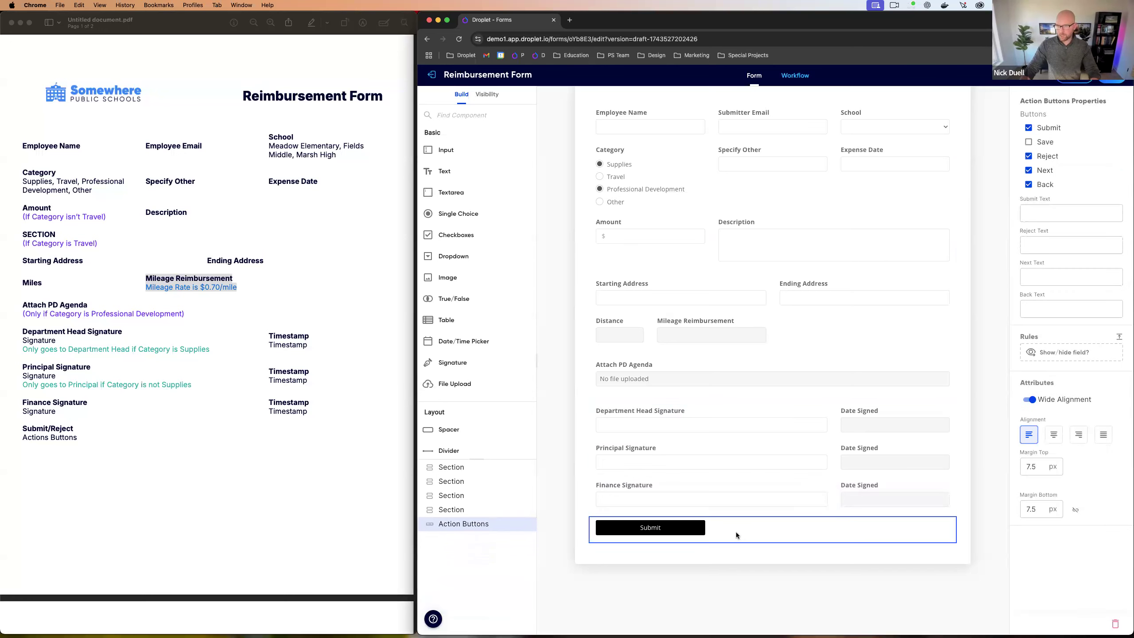
Step: Toggle the Save Progress button on and off, leaving only Submit, then preview the form
left_click(1028, 142)
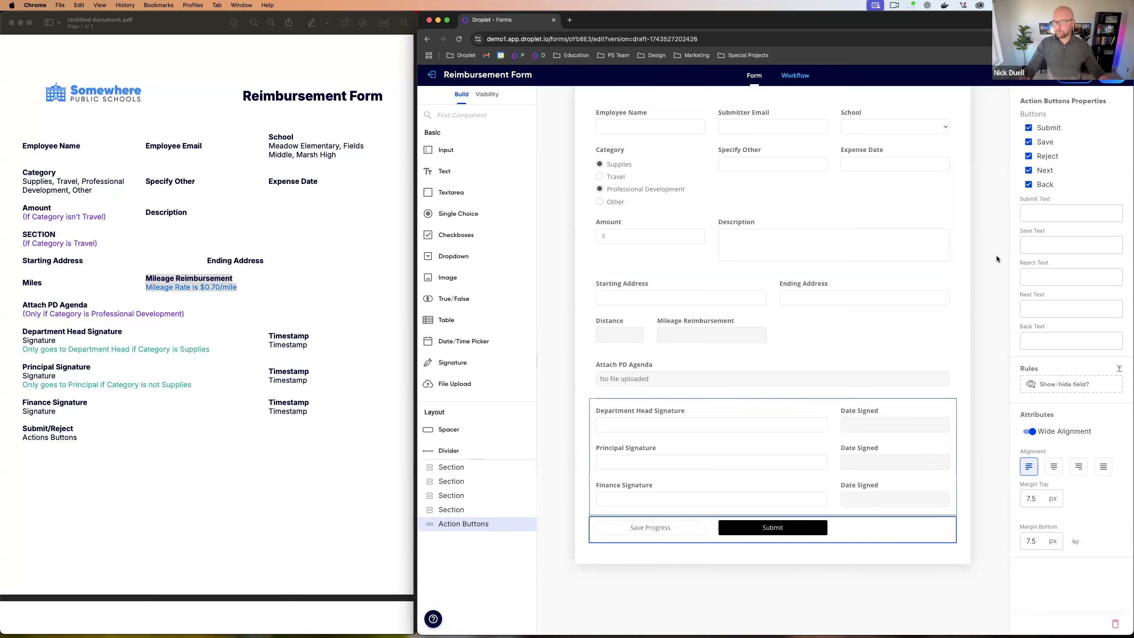
left_click(1028, 142)
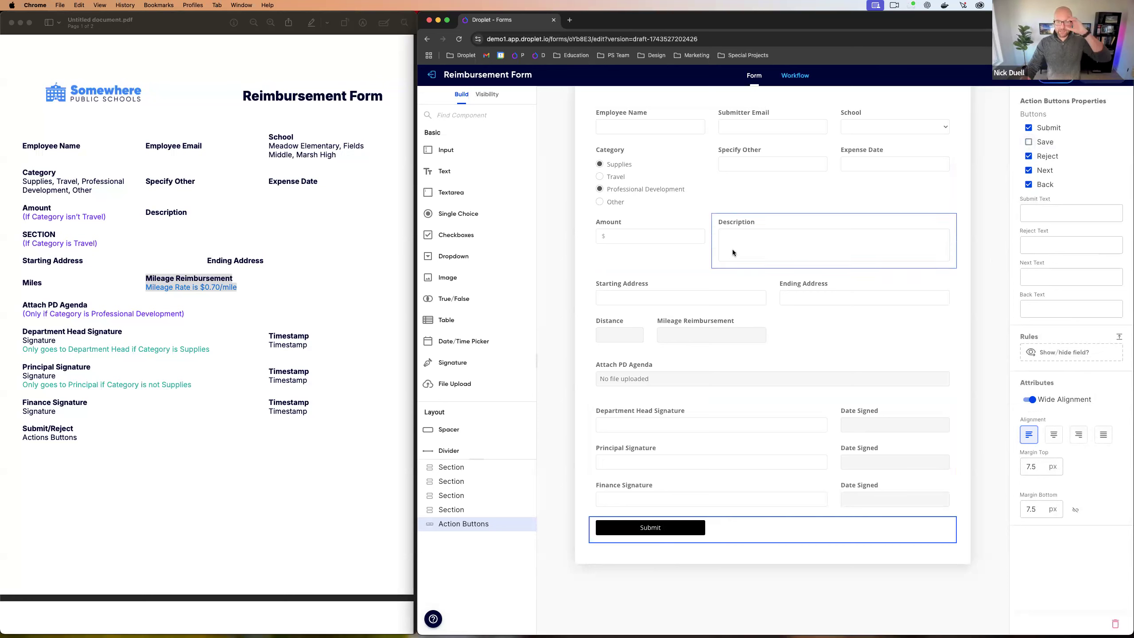
left_click(1056, 75)
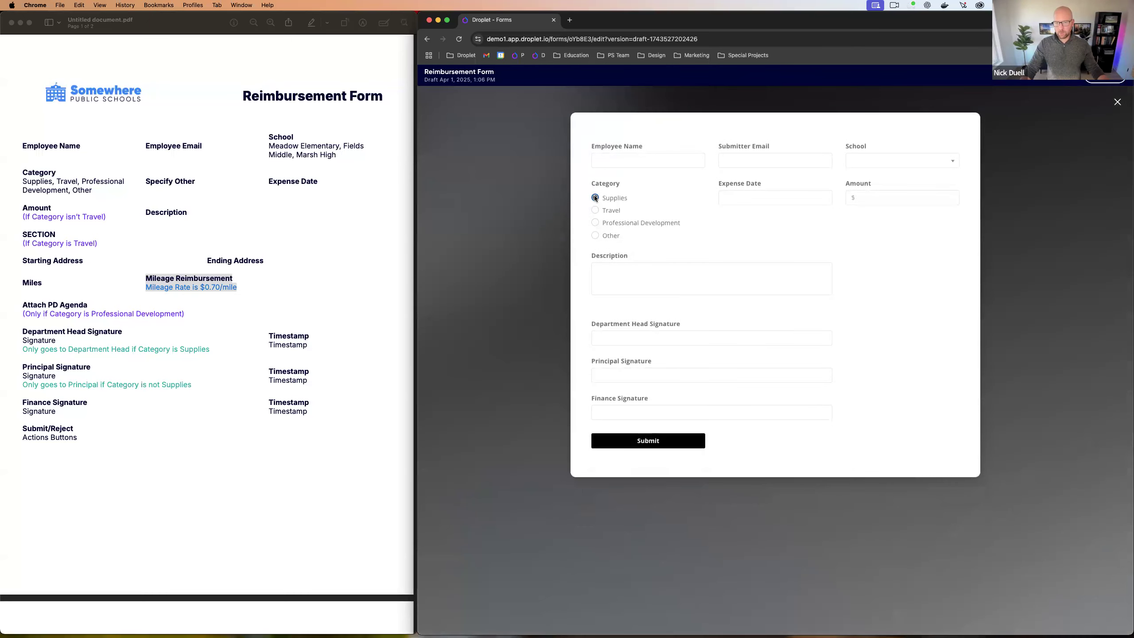
Step: Try the Travel, Professional Development and Other categories in the preview, then close it
left_click(884, 157)
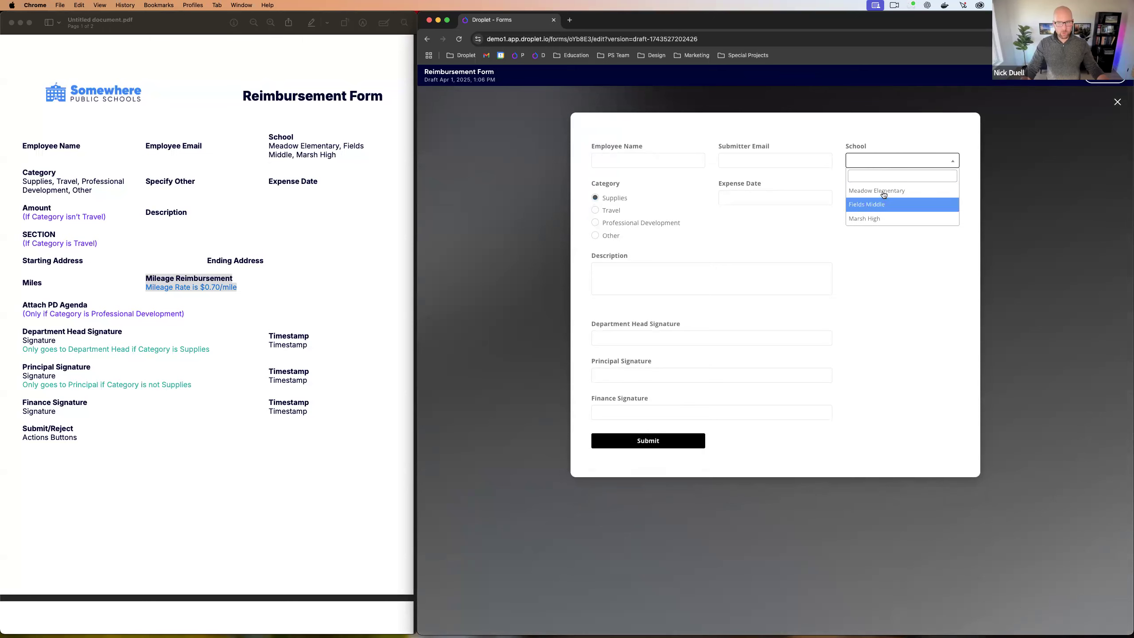
left_click(873, 161)
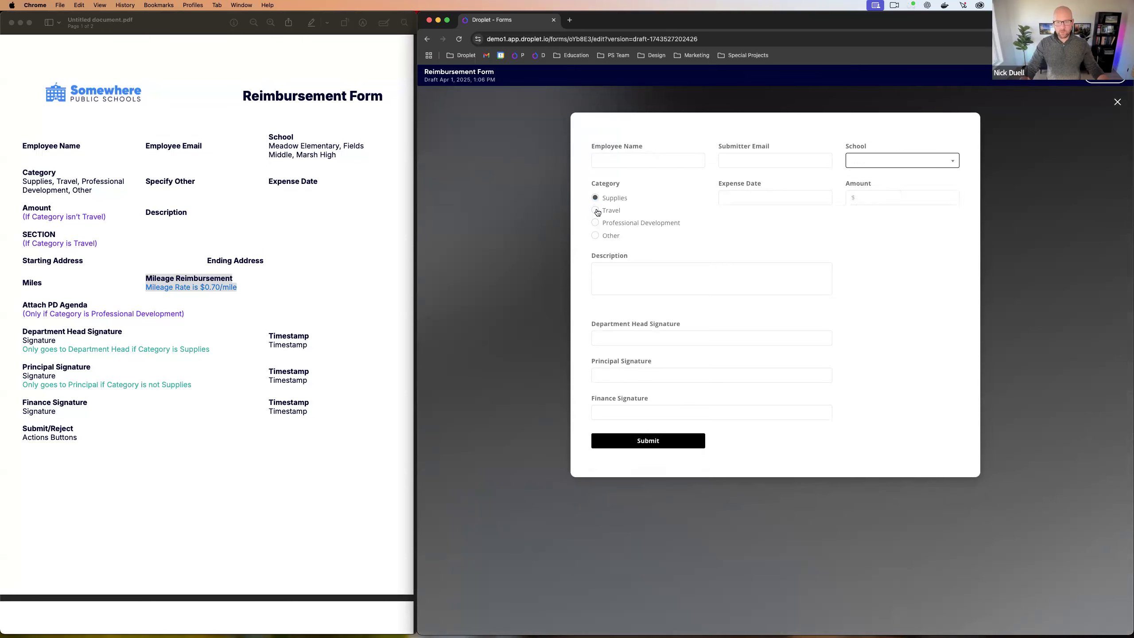
left_click(594, 210)
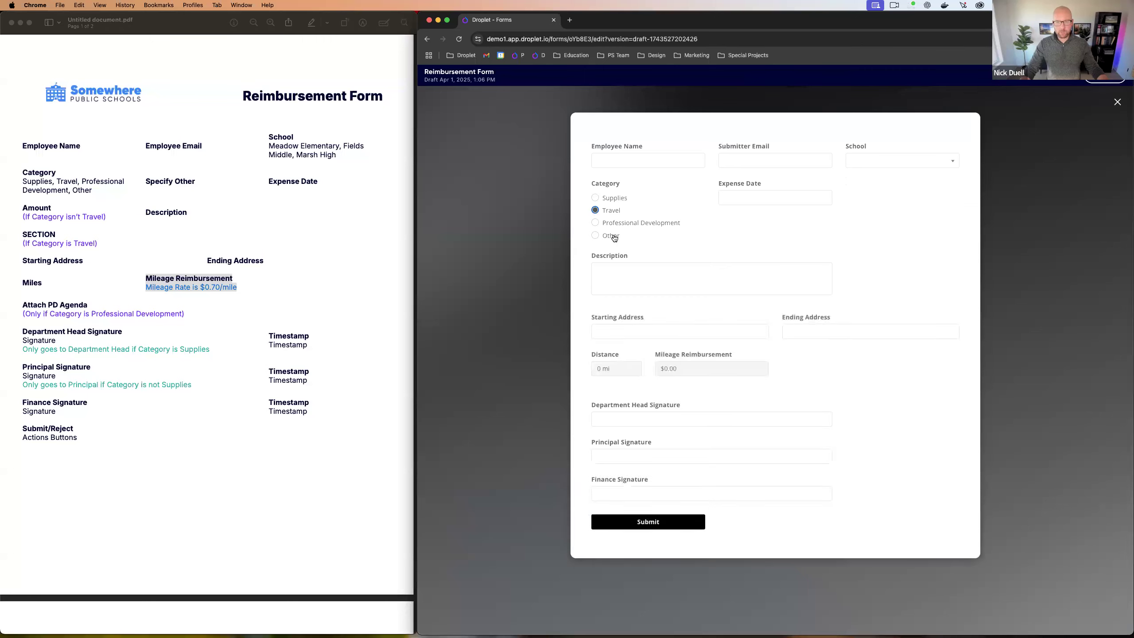
left_click(596, 222)
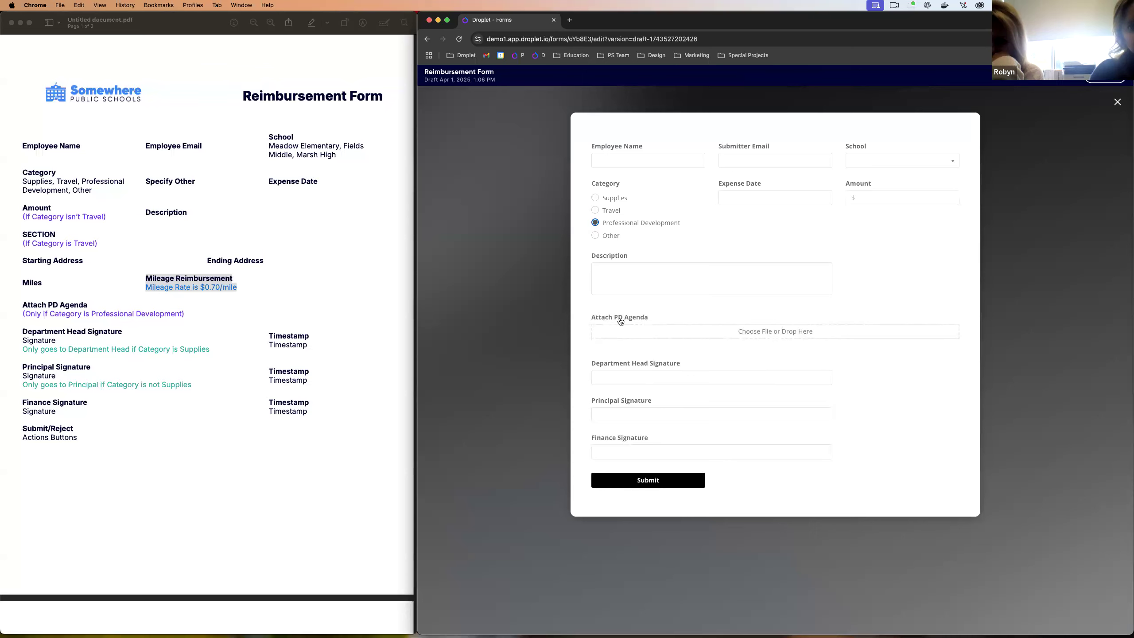
left_click(596, 234)
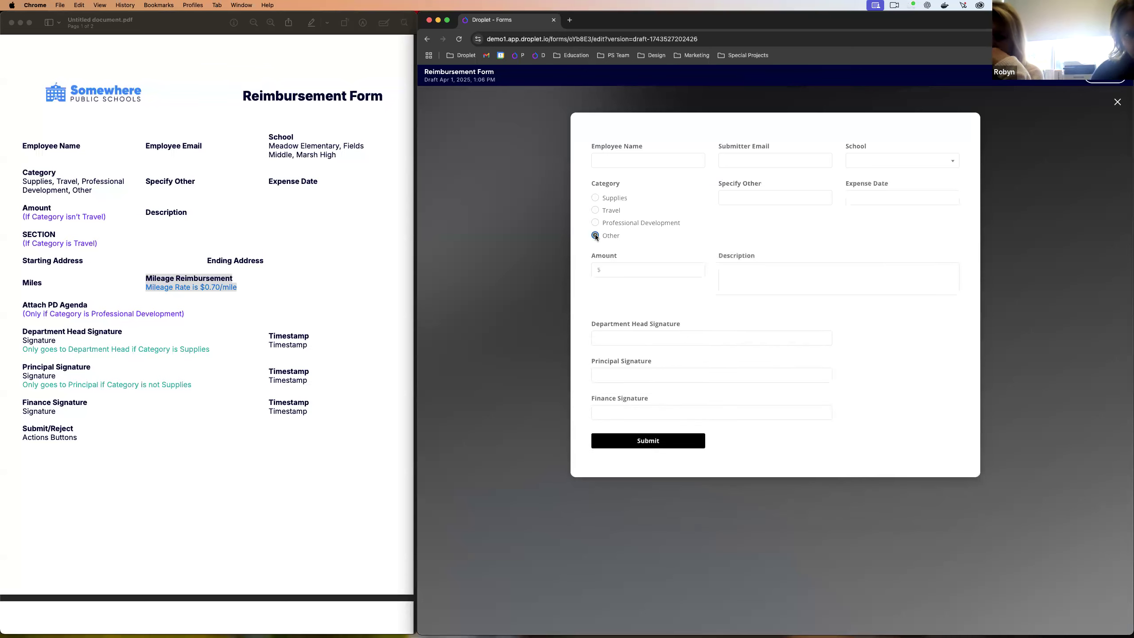
left_click(741, 195)
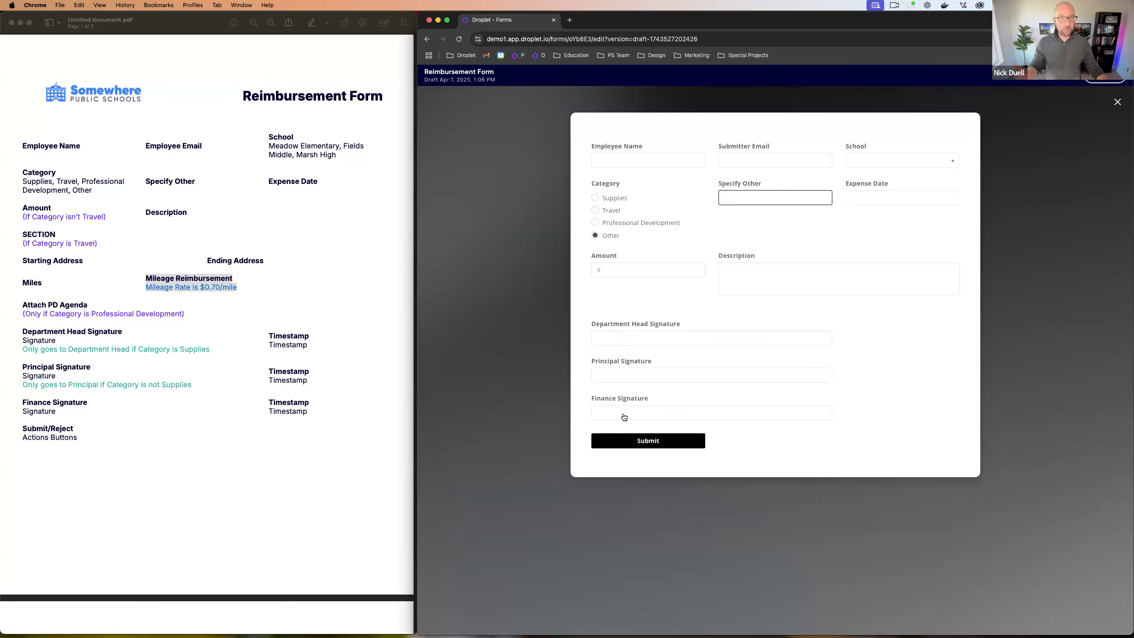
left_click(1117, 102)
scroll(738, 287, "up", 1)
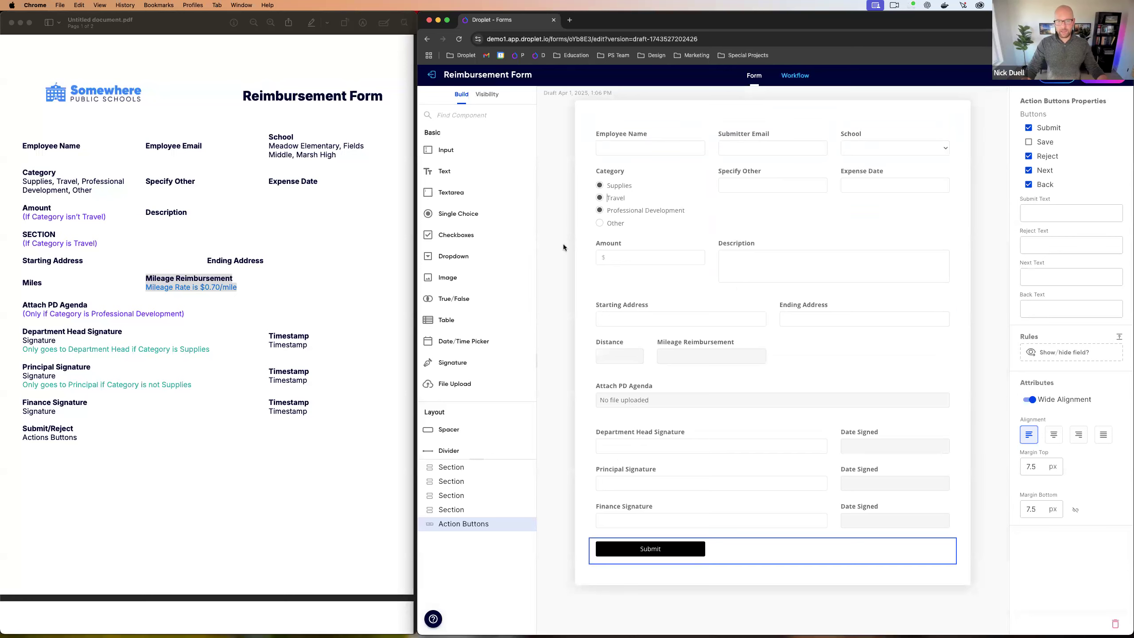
Step: Place an image block at the top of the form and search files for the 'somewhere' logo
left_click(582, 260)
left_click_drag(457, 278, 599, 119)
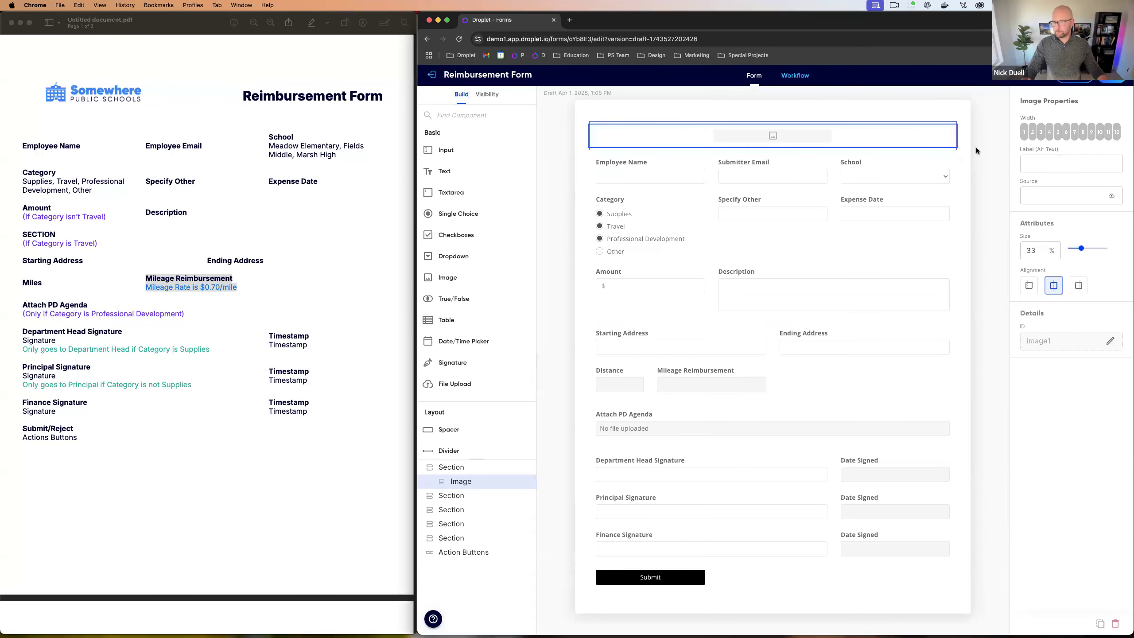
left_click(1111, 197)
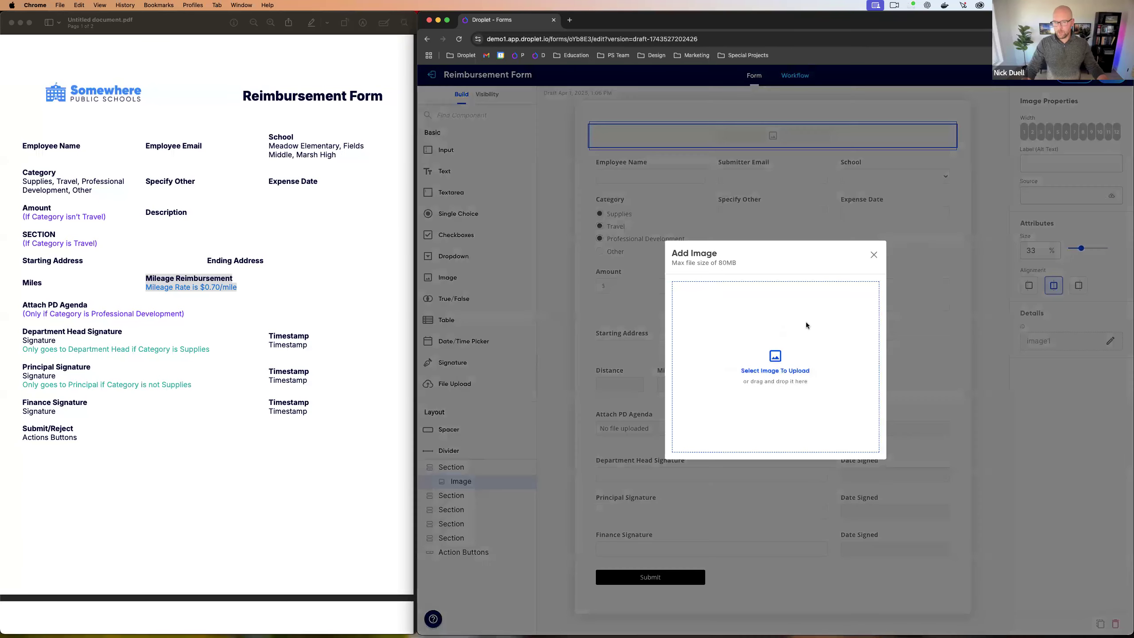
left_click(785, 371)
left_click(899, 235)
type("_somewhere")
key("Return")
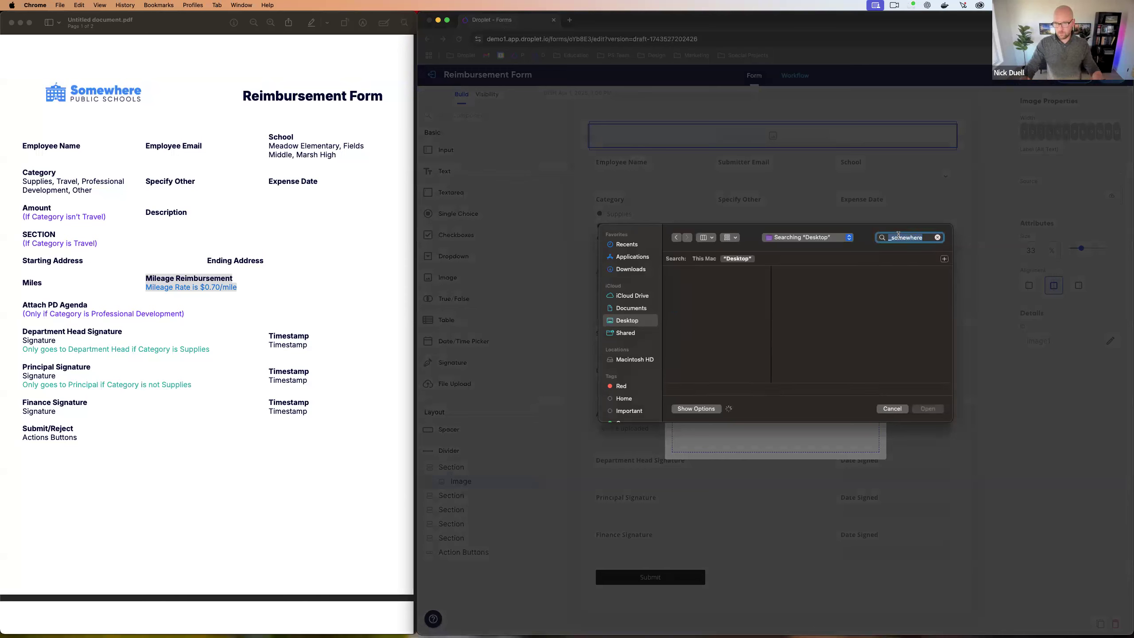
Step: Upload the Somewhere Public Schools logo, set its width to 4 and size to 100%
left_click(704, 259)
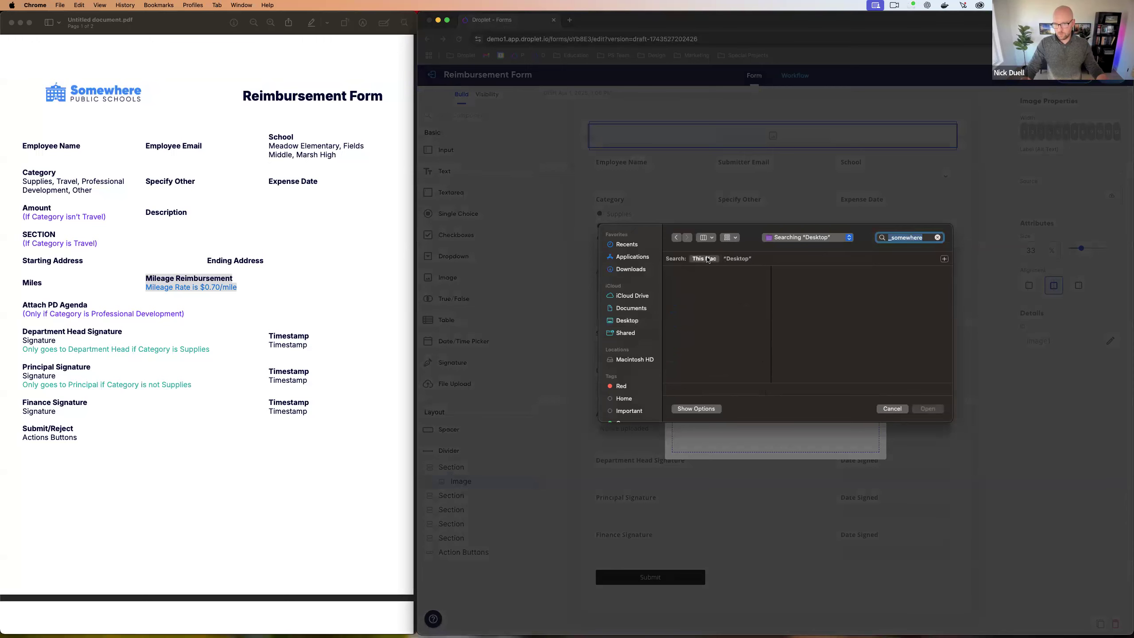
left_click(742, 287)
left_click(926, 409)
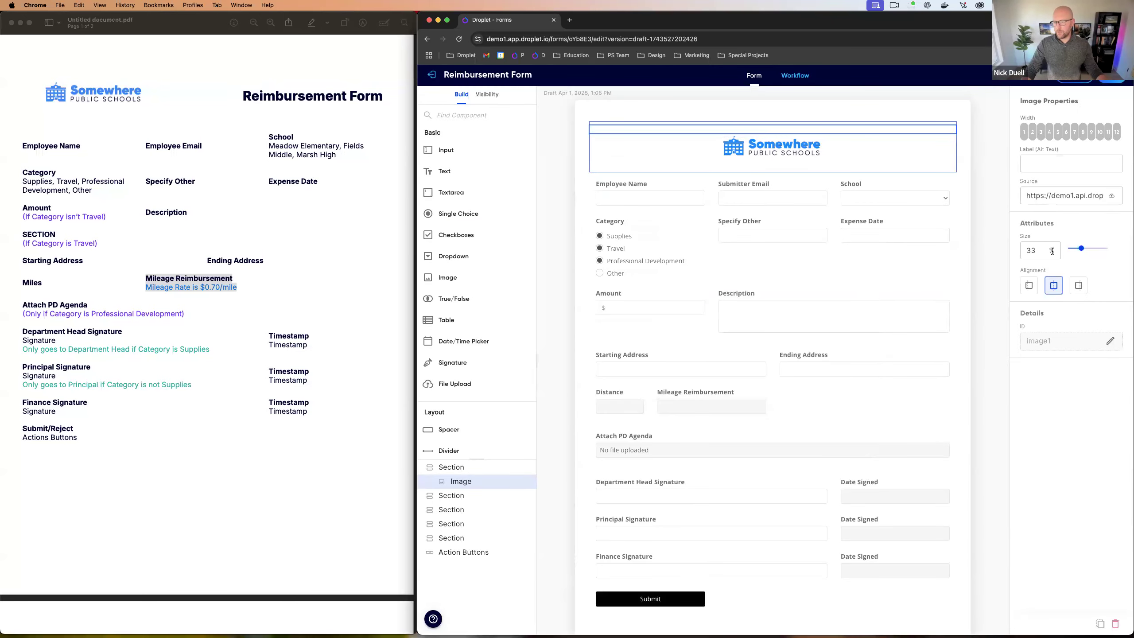
left_click(1049, 133)
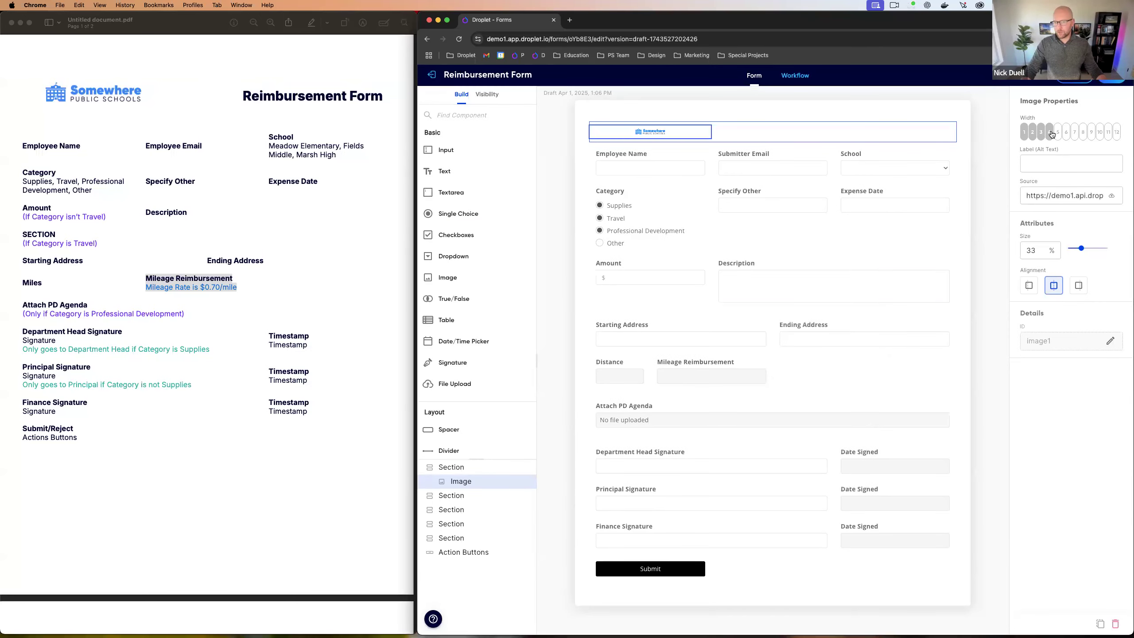
left_click_drag(1081, 248, 1109, 248)
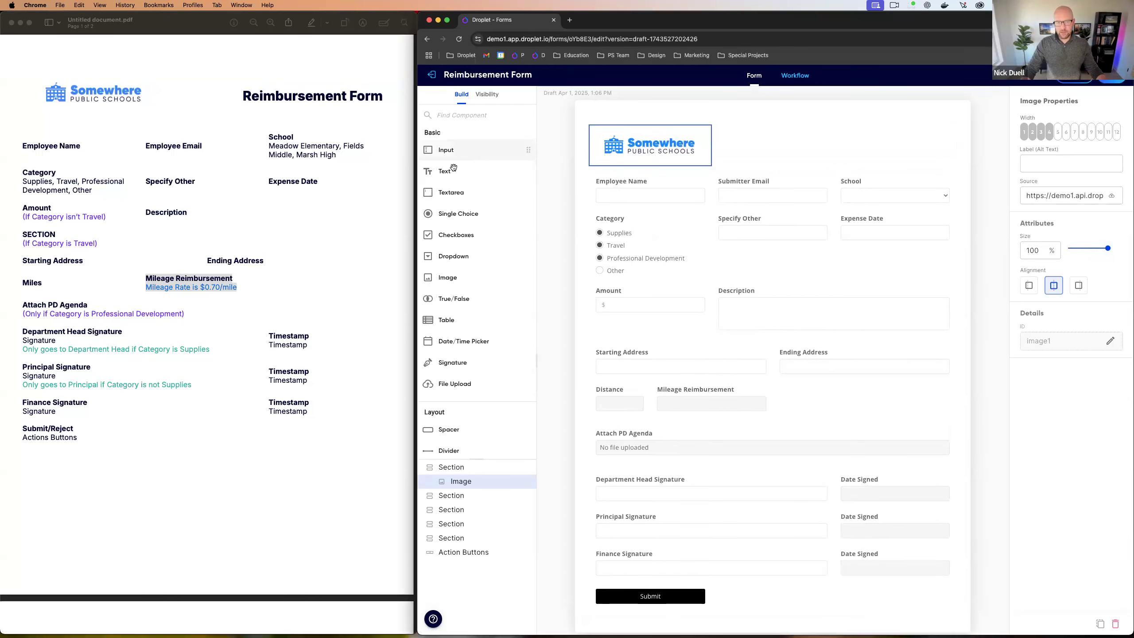
Step: Add a width-8 Heading 1 text block beside the logo reading 'Reimbursement Form'
left_click_drag(449, 172, 699, 143)
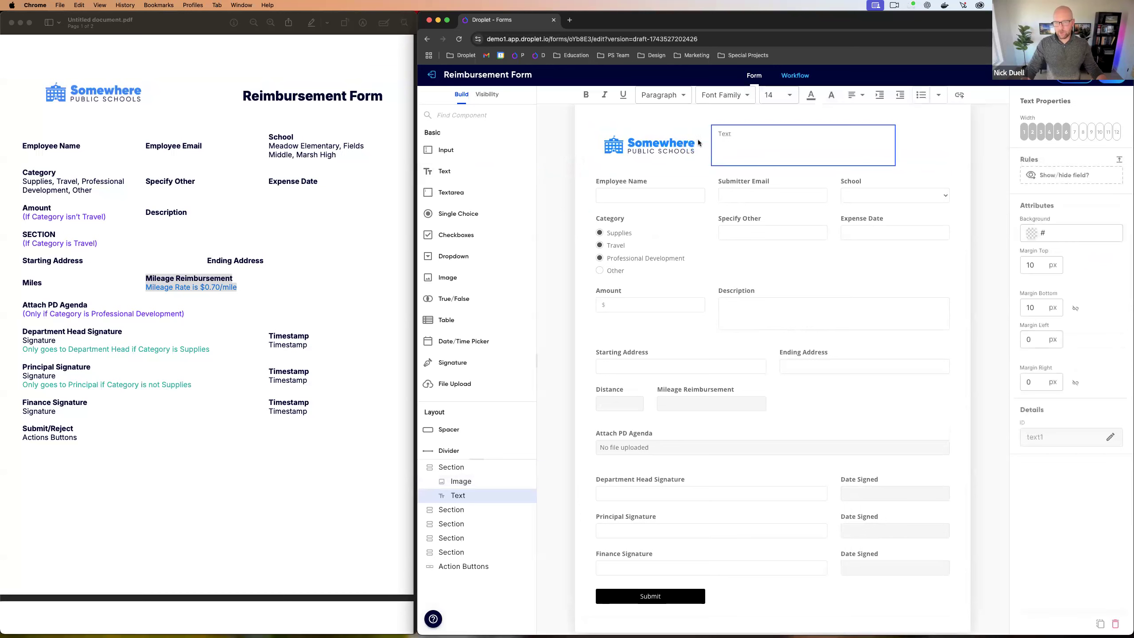
left_click(1084, 136)
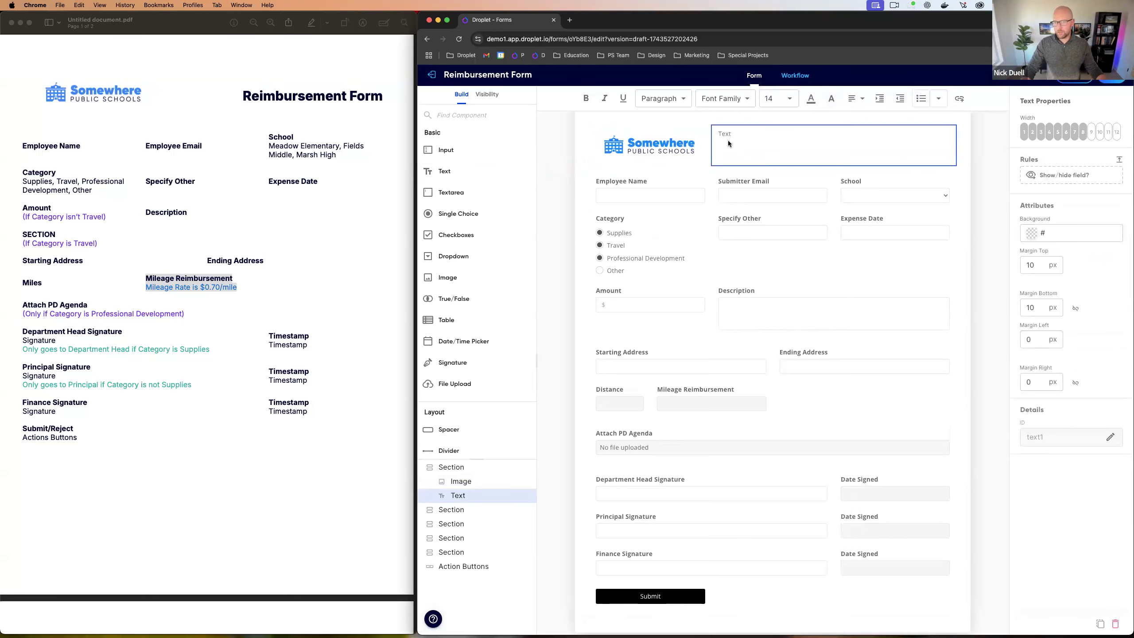
left_click(677, 99)
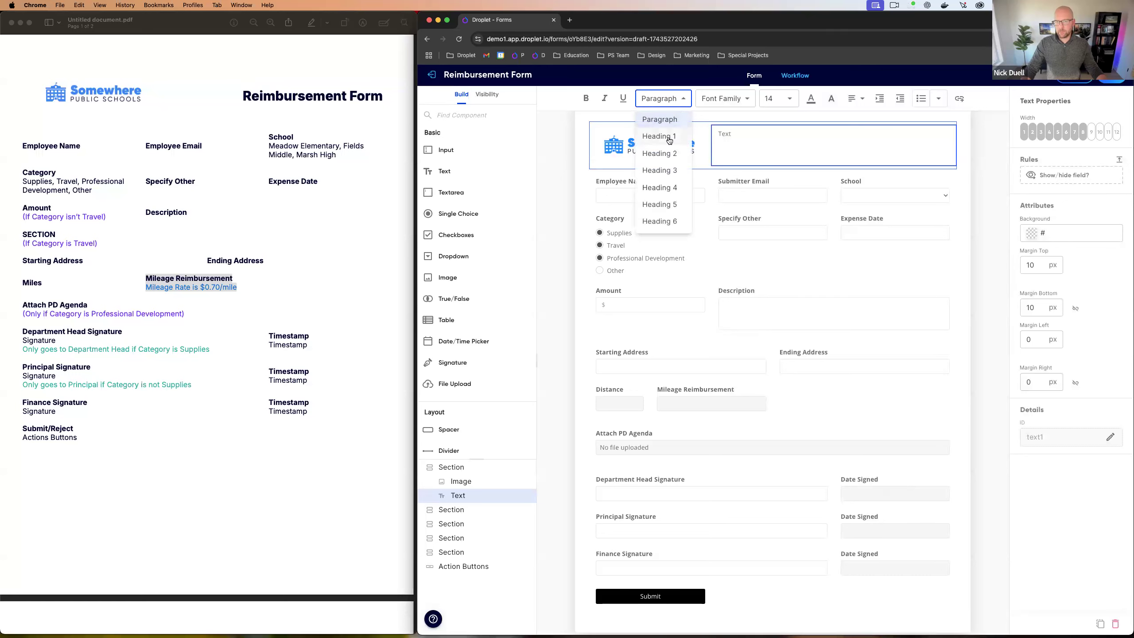
left_click(667, 121)
double_click(724, 136)
left_click(677, 100)
left_click(678, 138)
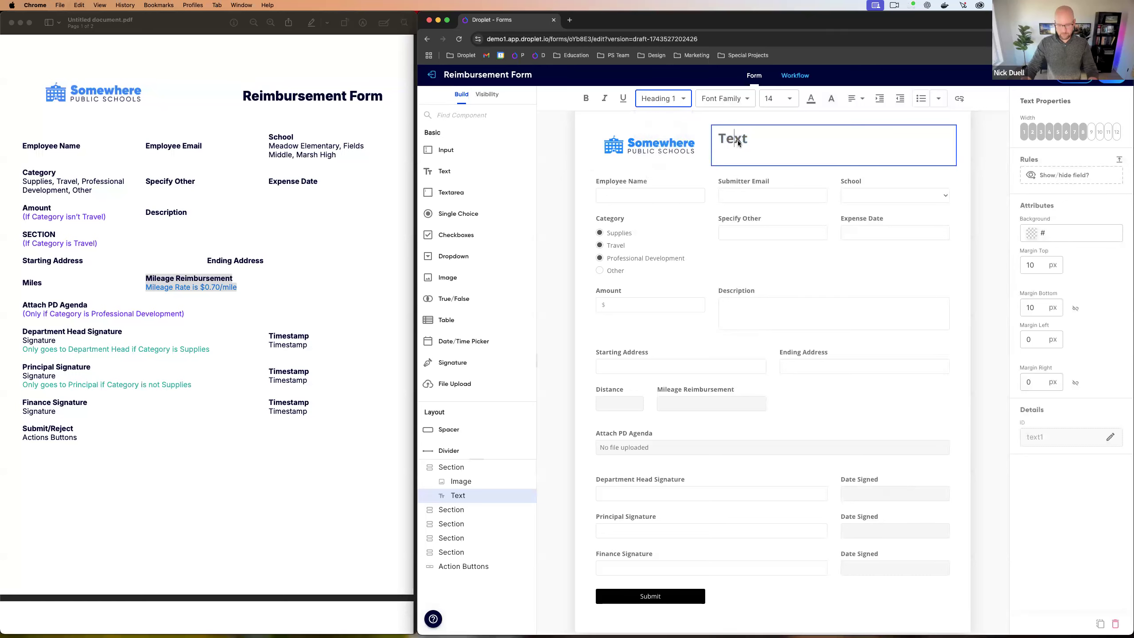
type("Milea")
key("BackSpace")
key("BackSpace")
key("BackSpace")
key("BackSpace")
key("BackSpace")
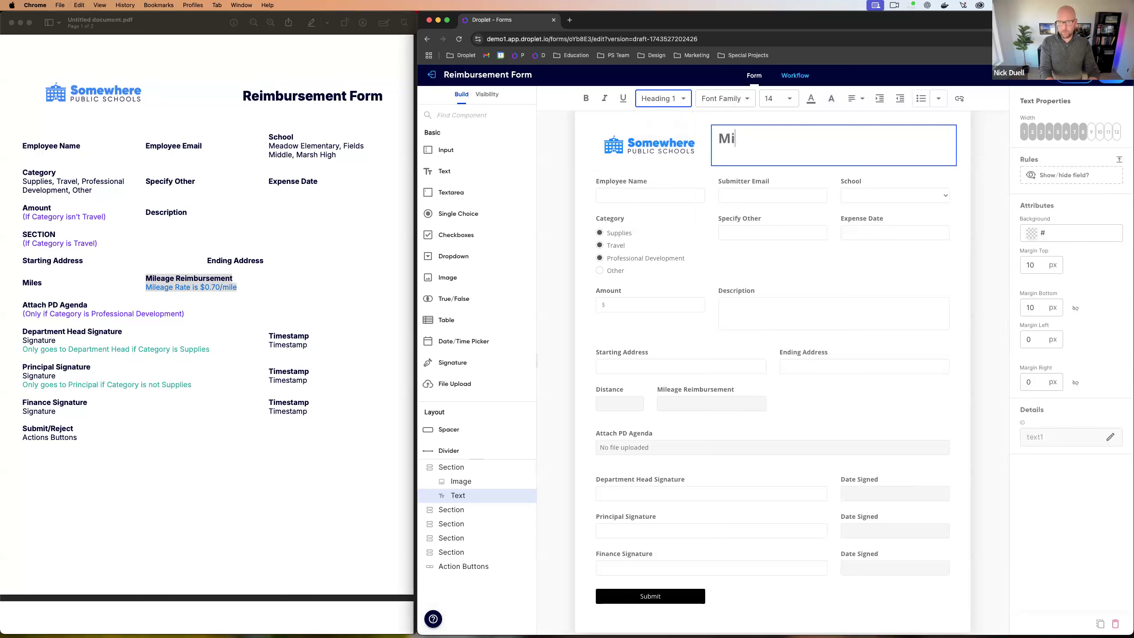
type("Reimbursement Form")
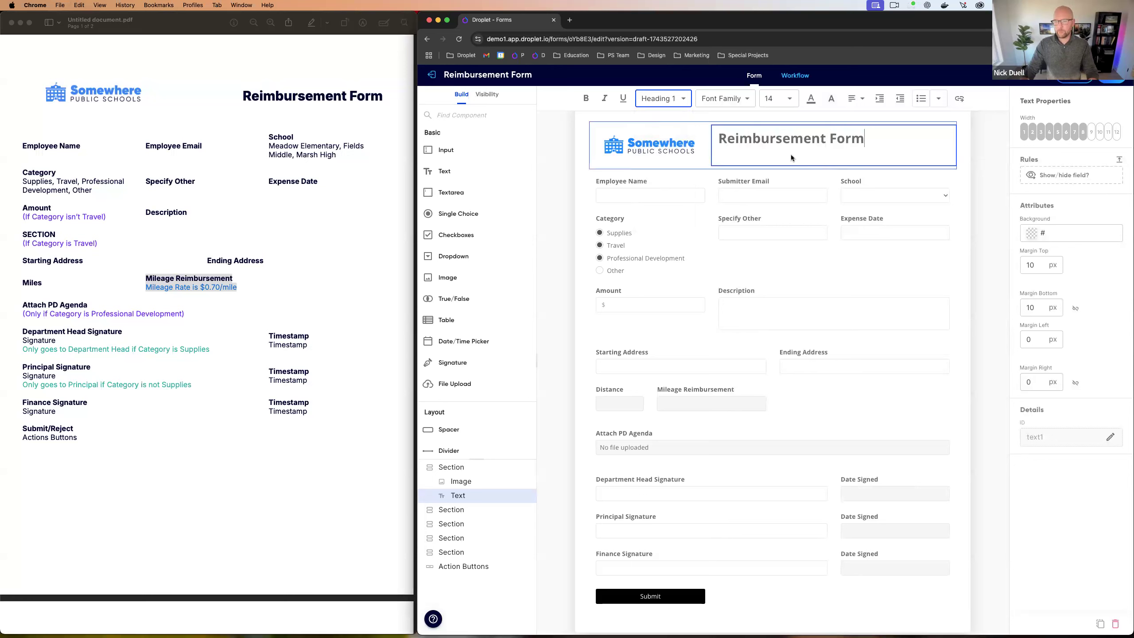
Step: Give the heading a 20 px top margin and right-align it
left_click(1026, 266)
double_click(1026, 266)
type("30")
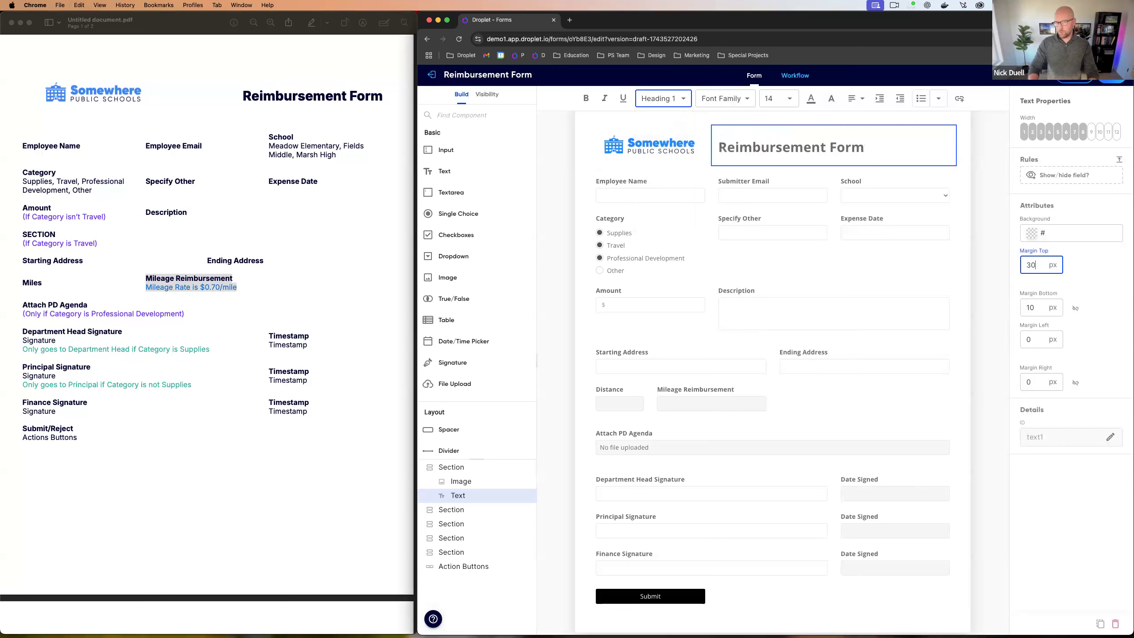
key("BackSpace")
key("BackSpace")
type("20")
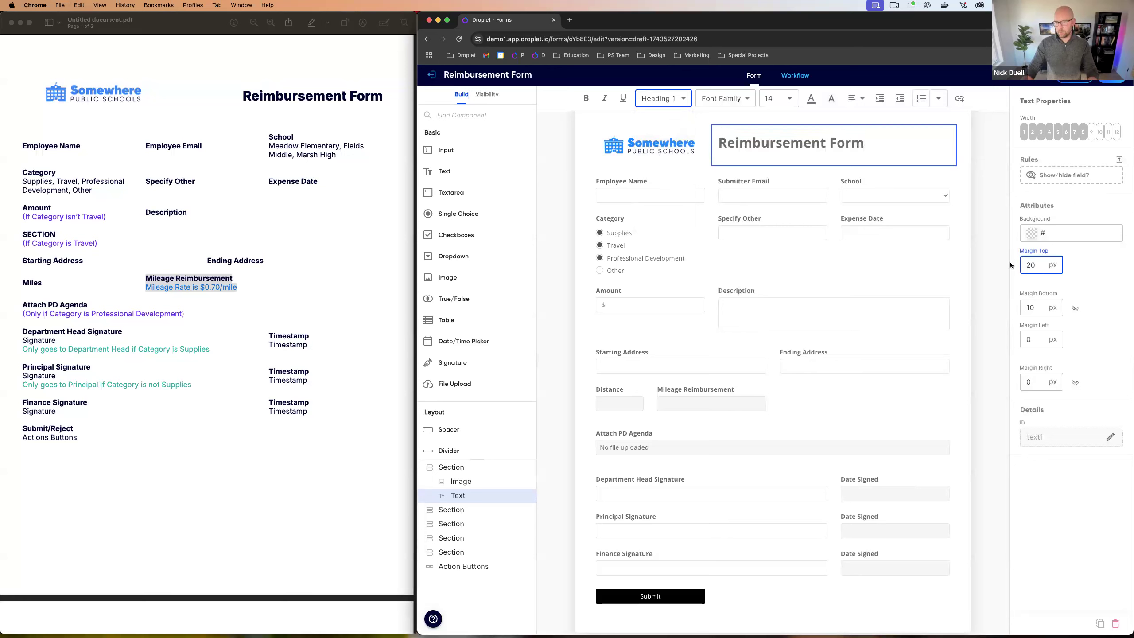
left_click(855, 144)
key("super+a")
left_click(862, 99)
left_click(858, 155)
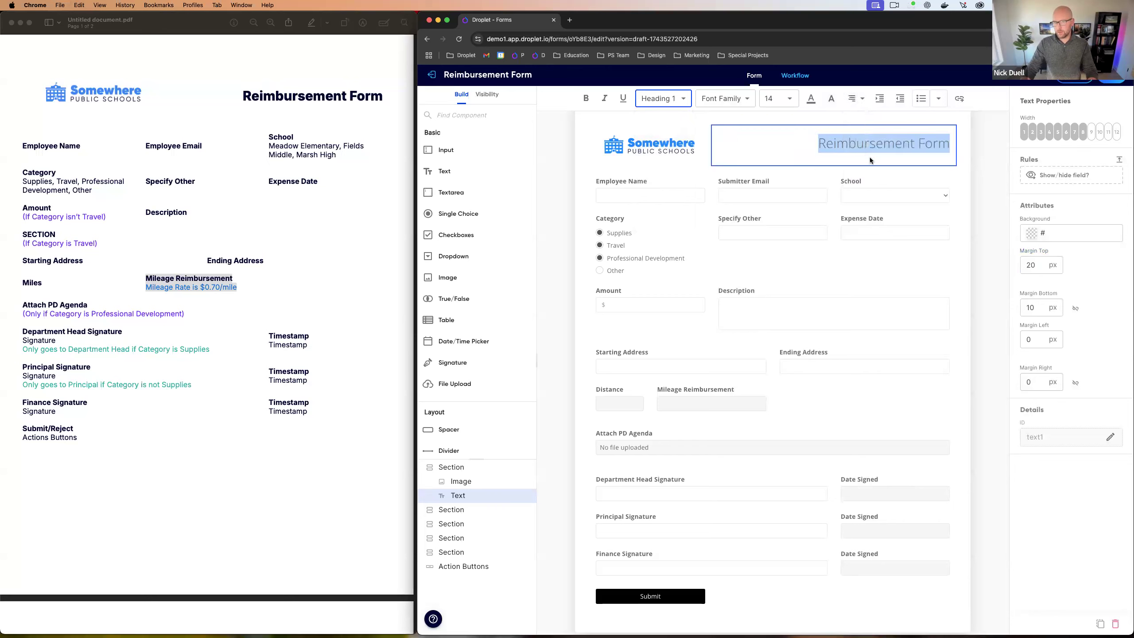
left_click(960, 150)
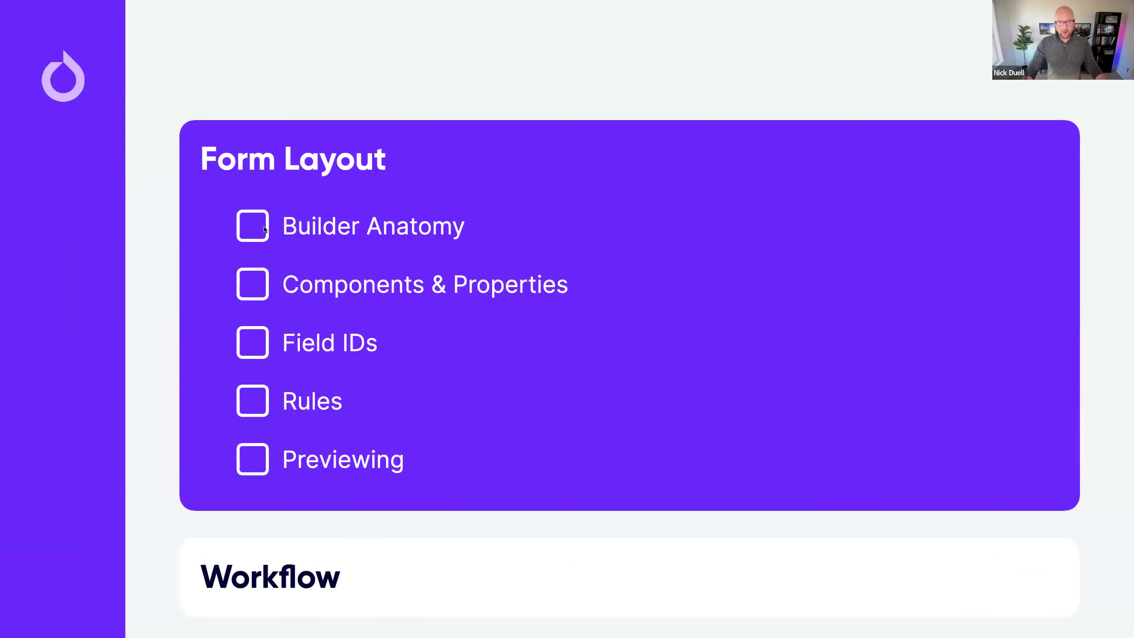
Step: Advance to the Workflow section slide, then leave the slideshow
key("Right")
key("Right")
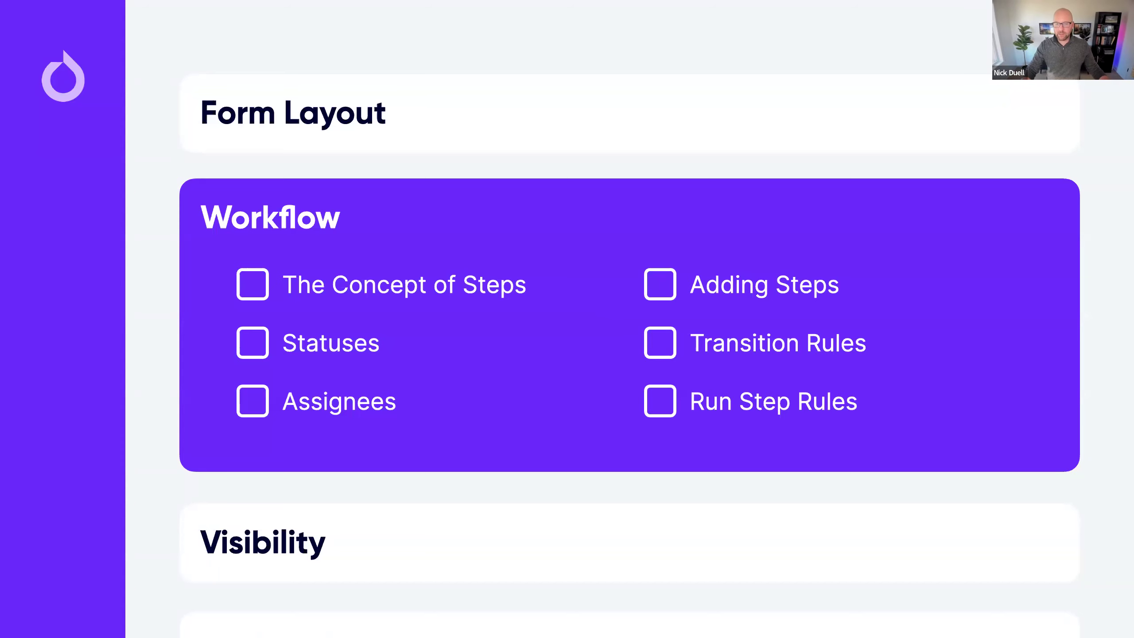
key("ctrl+Right")
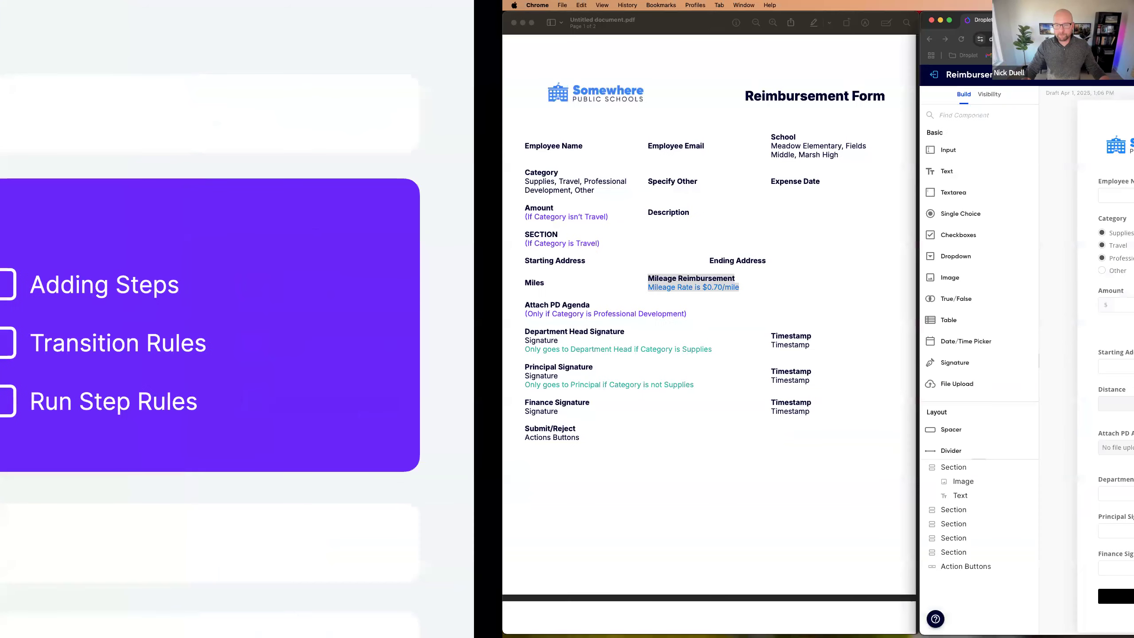
Step: Check the workflow diagram in the PDF, then open the Reimbursement Form's Workflow view
scroll(235, 353, "down", 10)
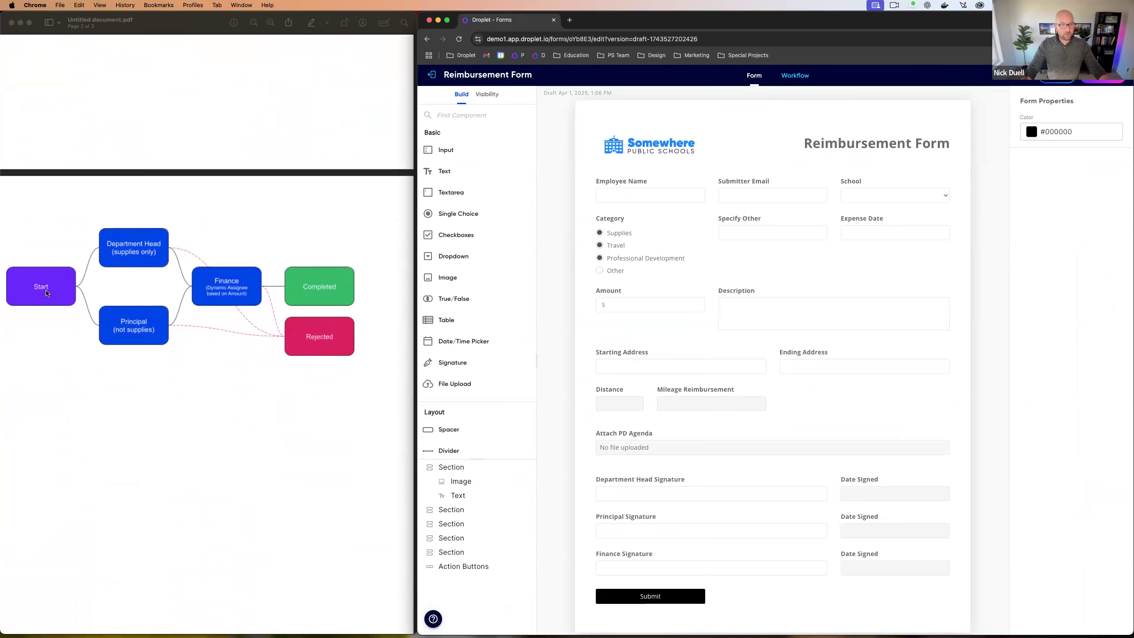
left_click(48, 294)
scroll(48, 293, "up", 3)
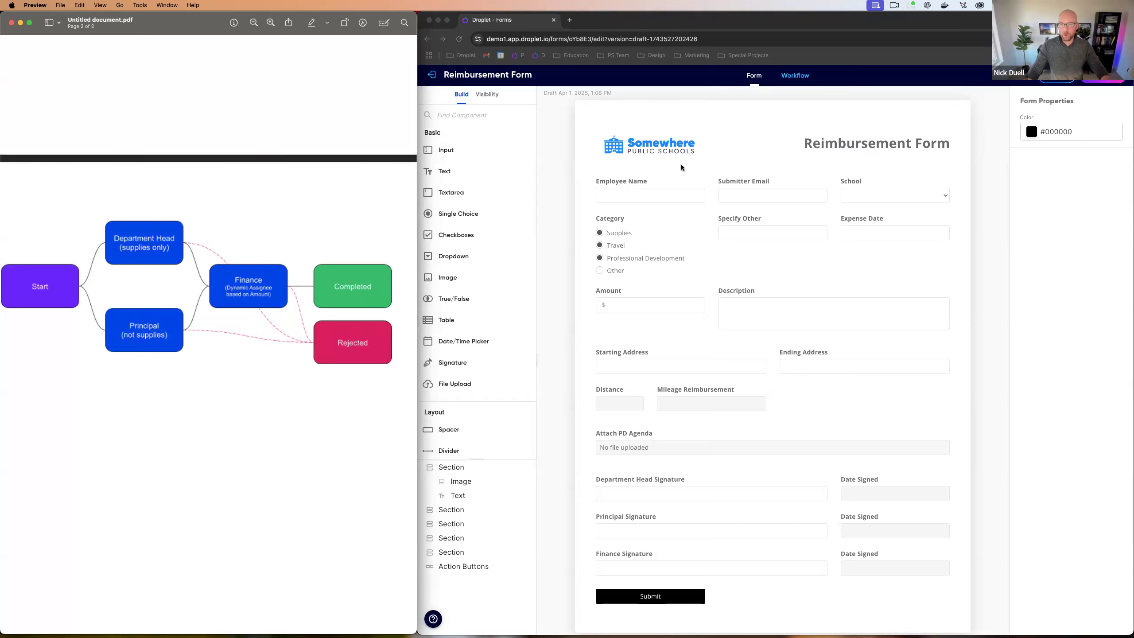
left_click(766, 114)
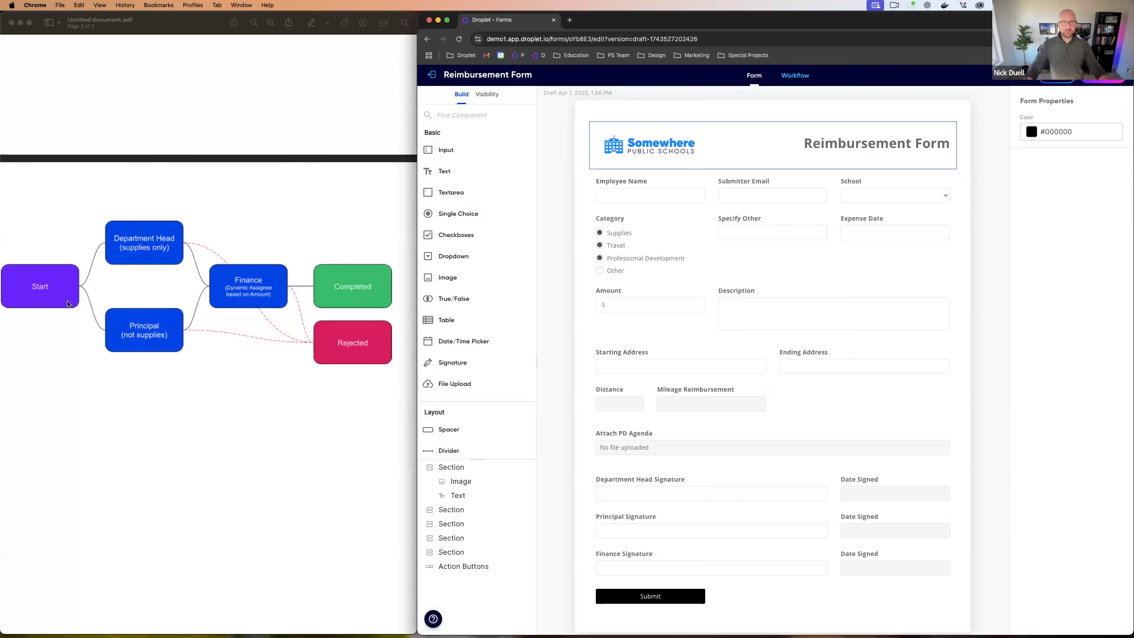
left_click(792, 85)
left_click_drag(885, 301, 803, 304)
scroll(809, 243, "down", 5)
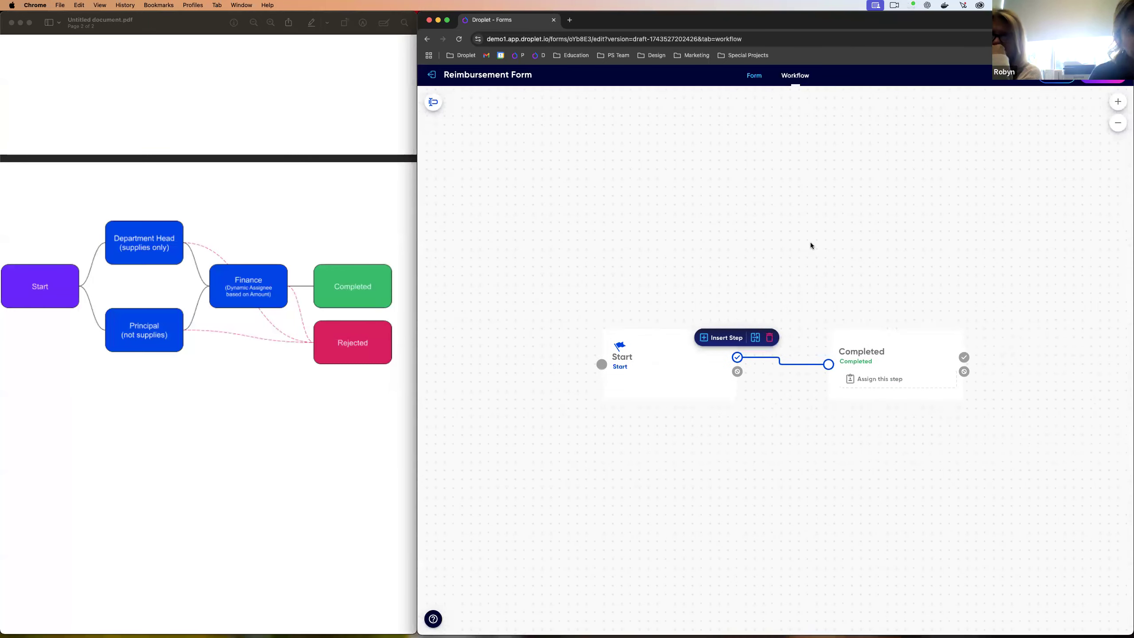
scroll(811, 246, "up", 3)
scroll(756, 271, "down", 4)
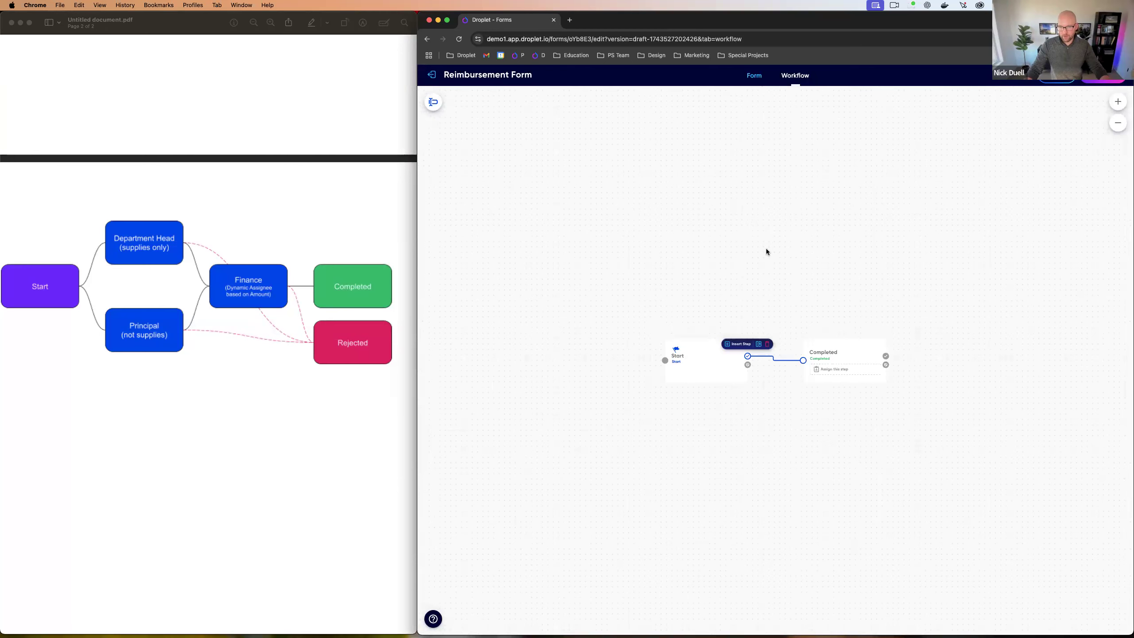
scroll(761, 296, "up", 5)
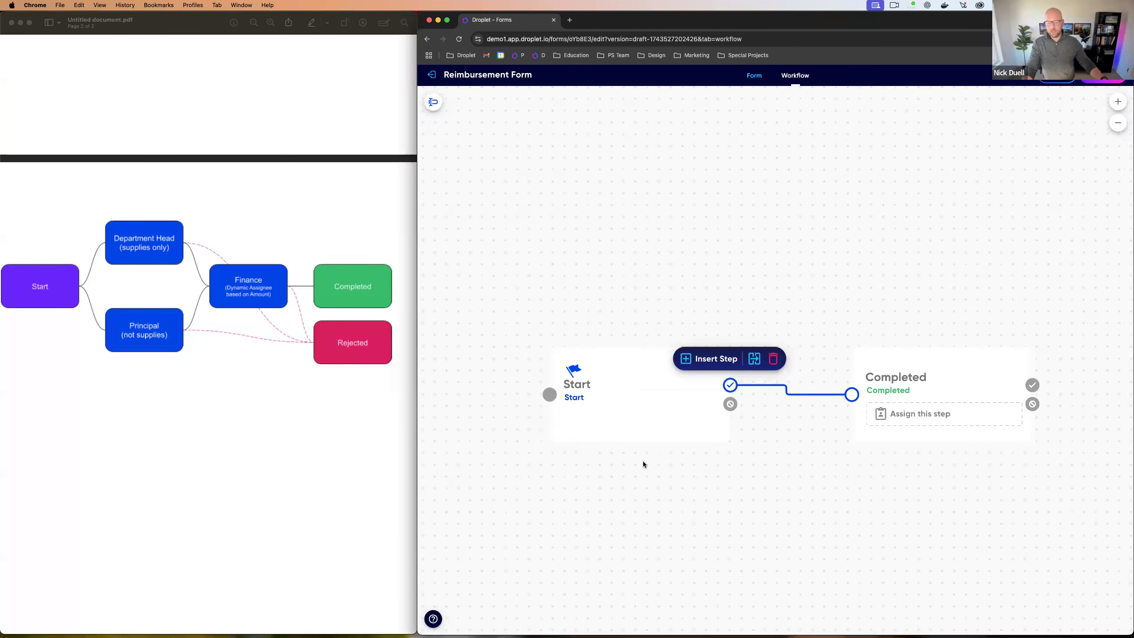
left_click(673, 496)
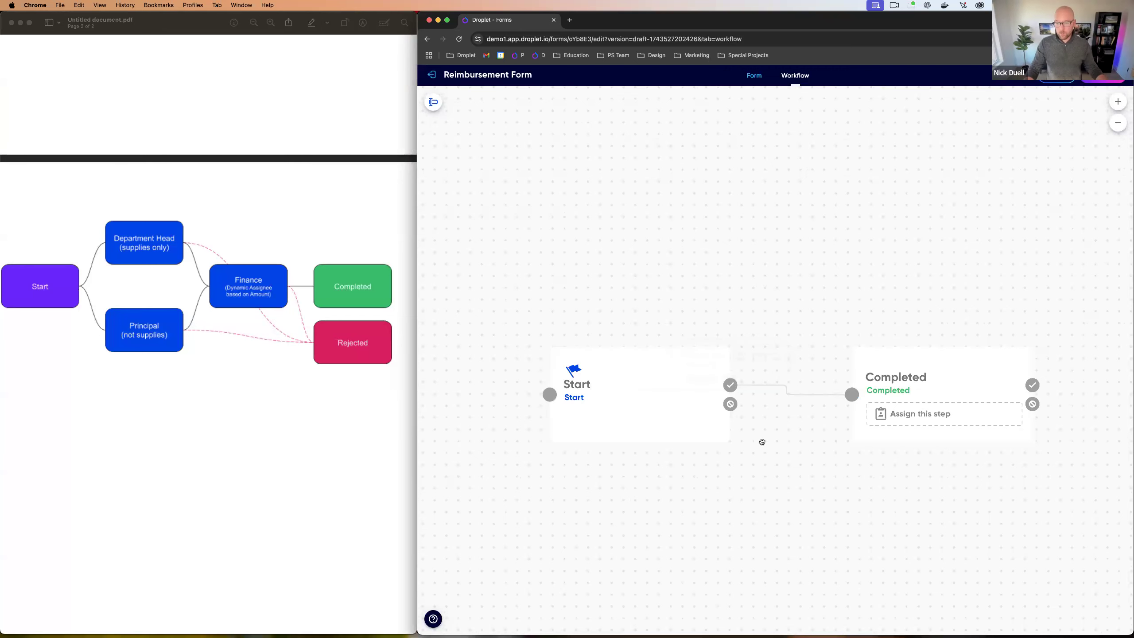
left_click_drag(761, 443, 745, 333)
left_click_drag(793, 373, 797, 363)
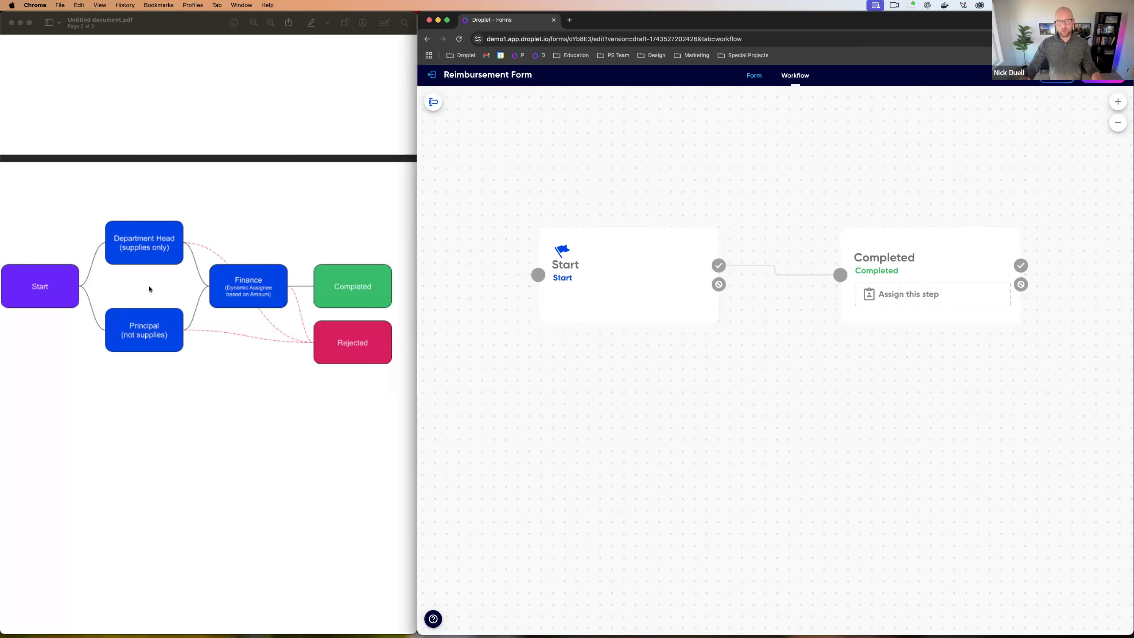
left_click(601, 283)
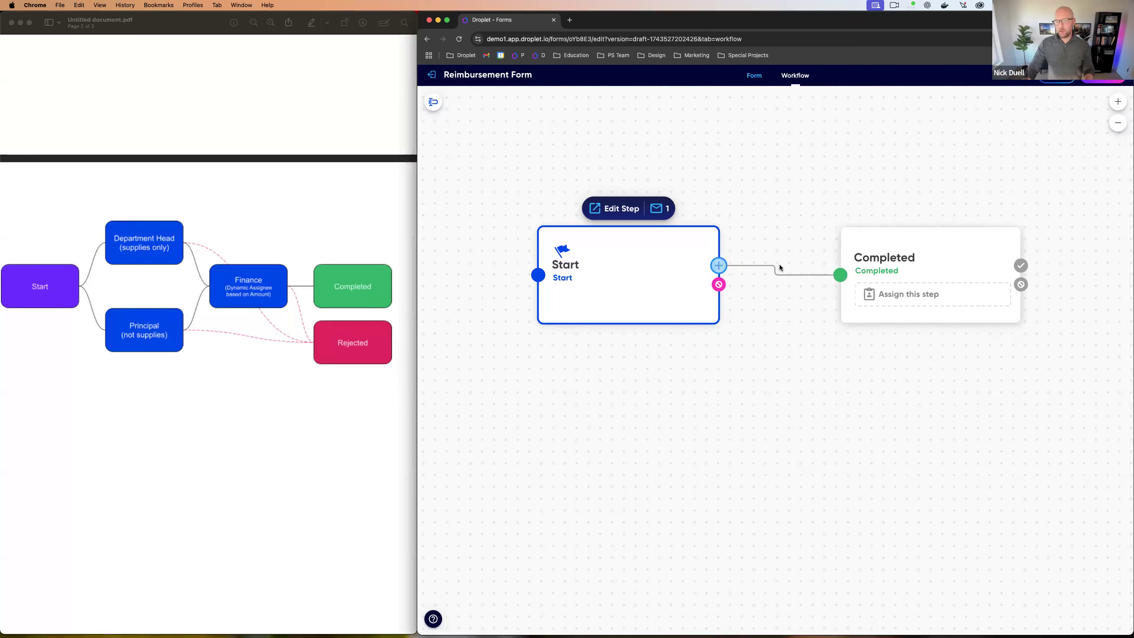
Step: Try deleting the Start–Completed transition and adding a step, undoing both changes
left_click(753, 265)
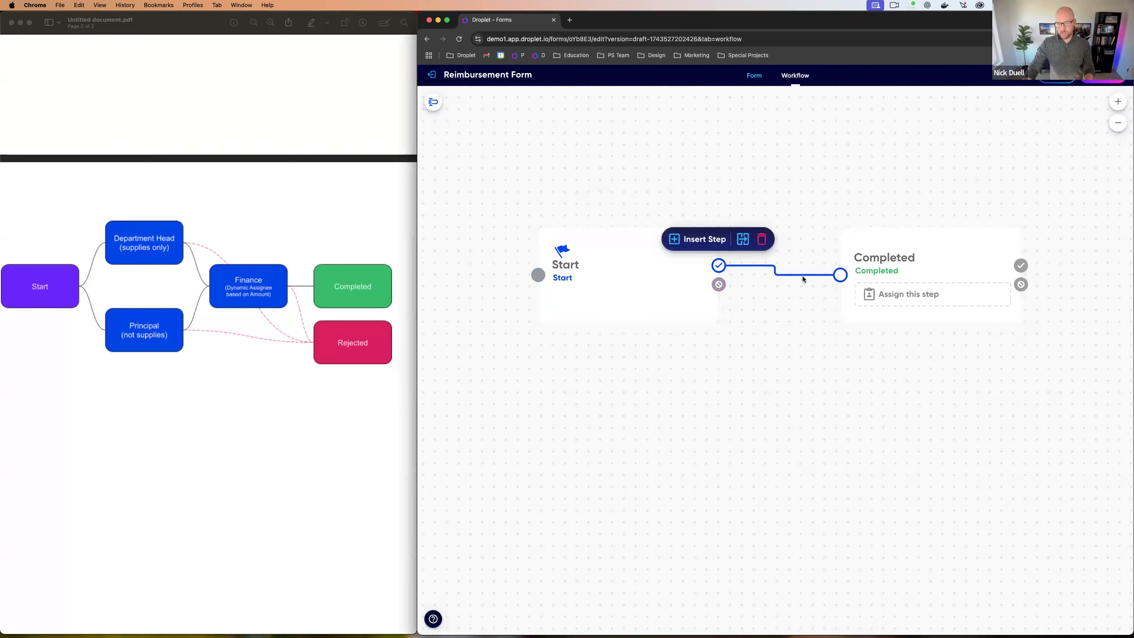
left_click(762, 241)
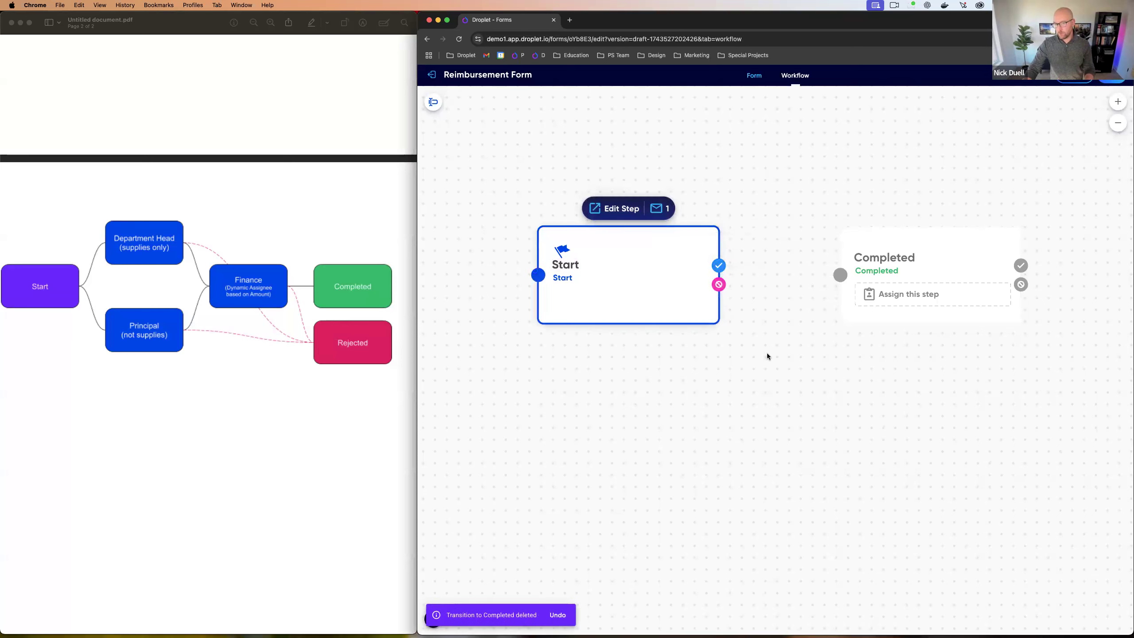
left_click(558, 615)
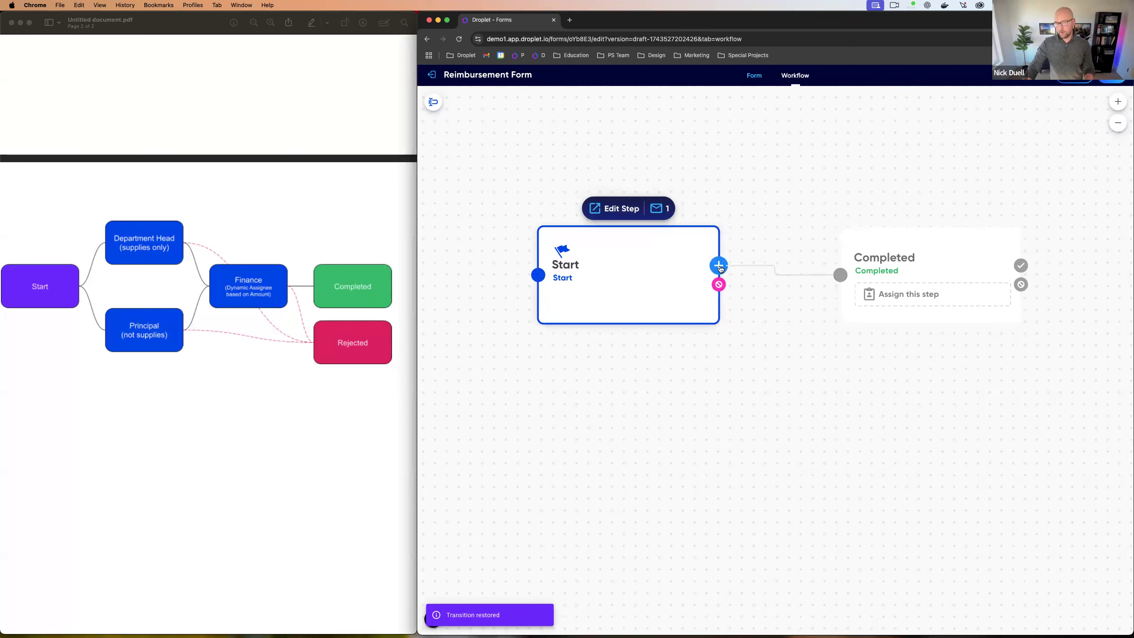
left_click_drag(720, 268, 822, 125)
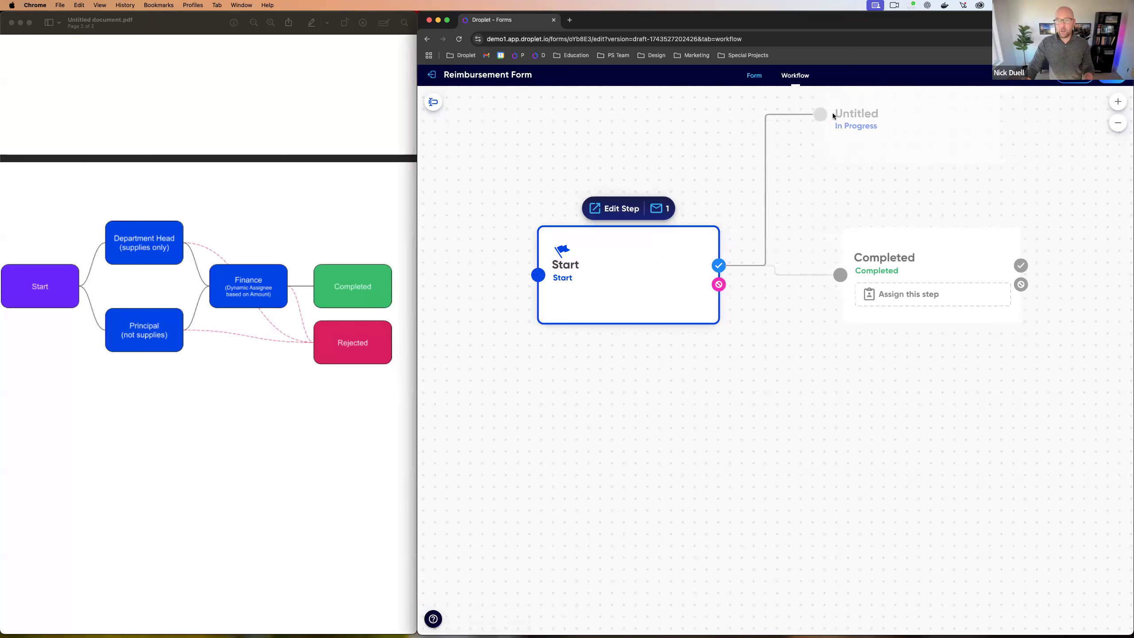
left_click_drag(829, 117, 767, 151)
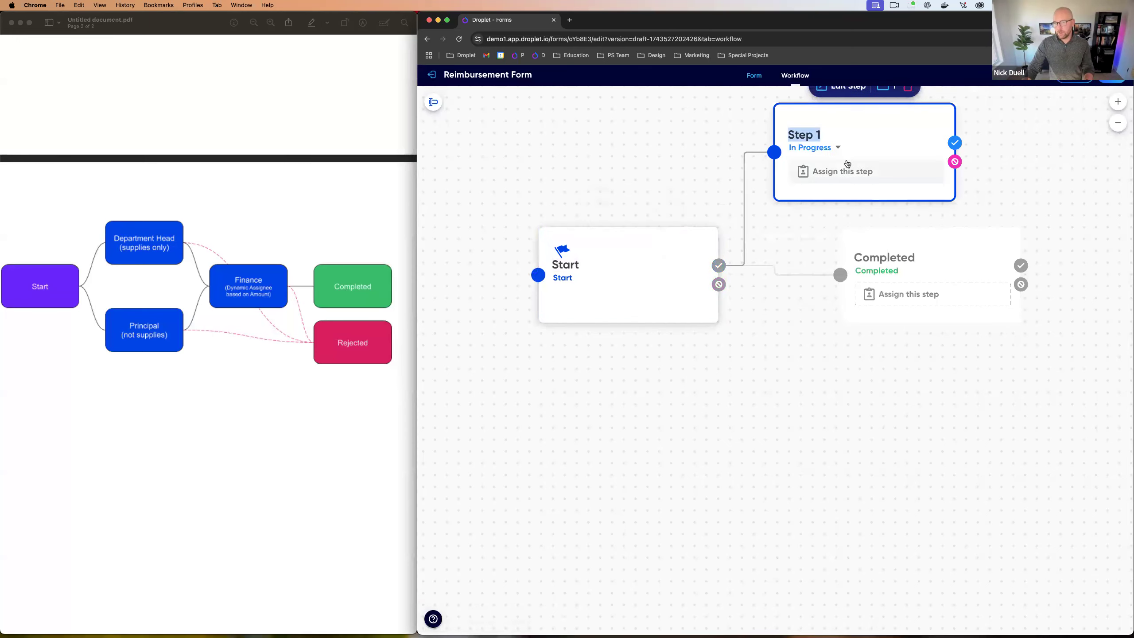
left_click(894, 147)
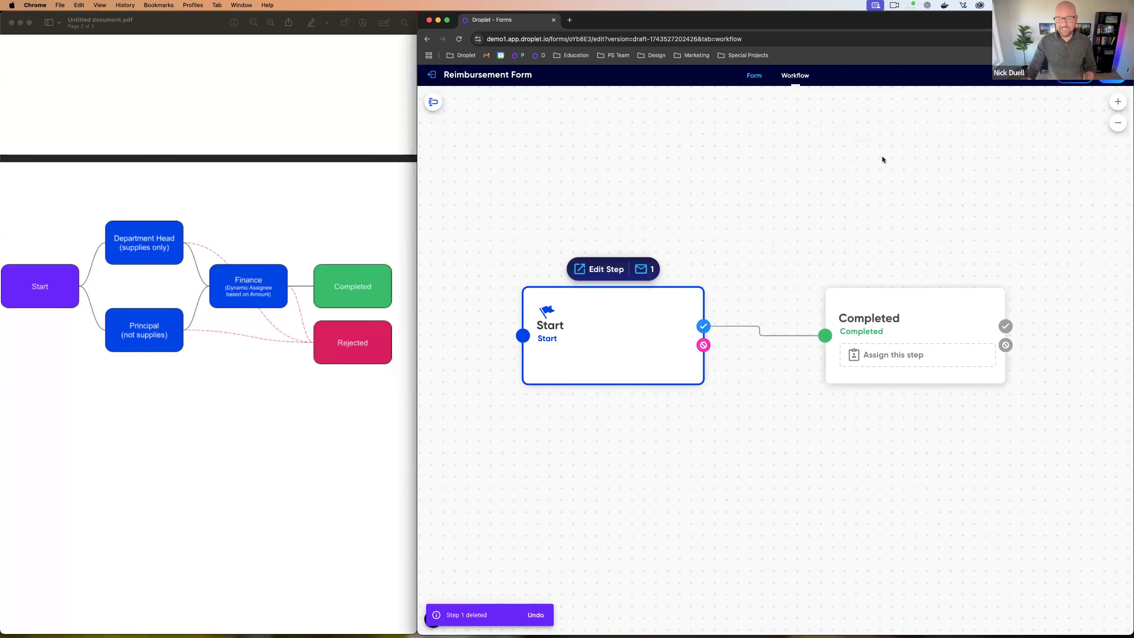
Step: Spread the Start and Completed cards apart and select the link between them
left_click_drag(868, 308, 988, 298)
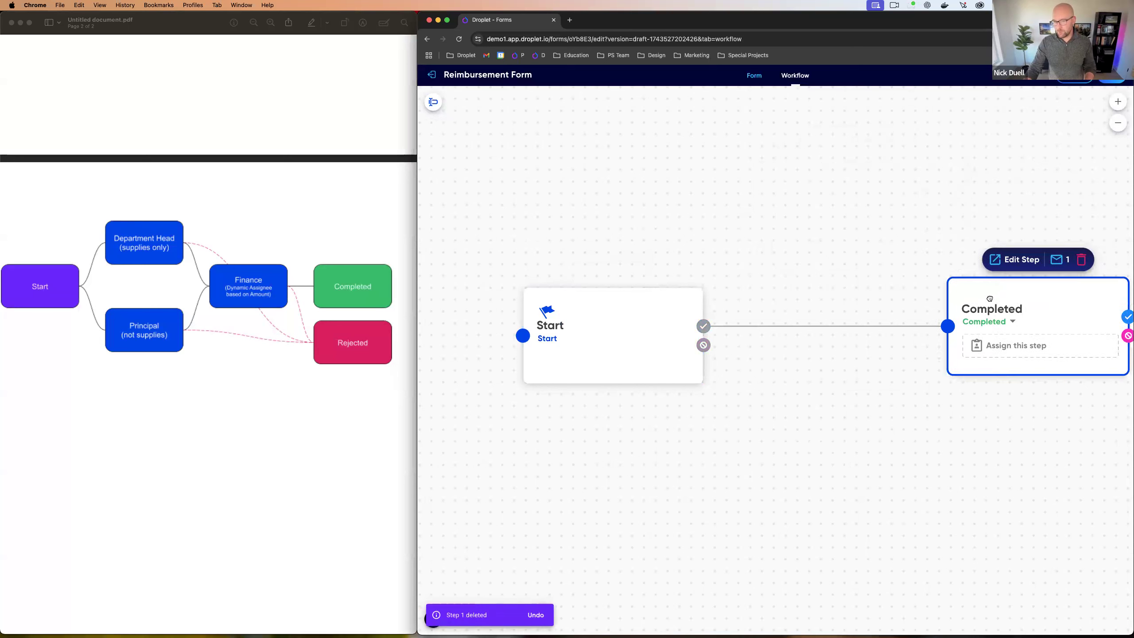
left_click_drag(646, 314, 538, 299)
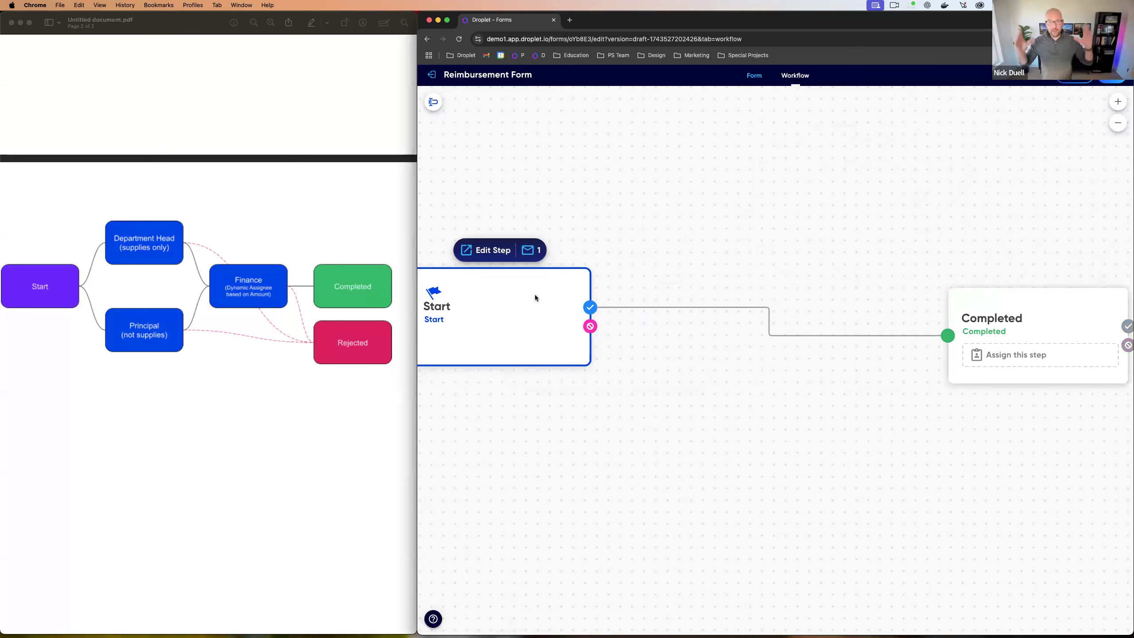
left_click_drag(535, 296, 581, 311)
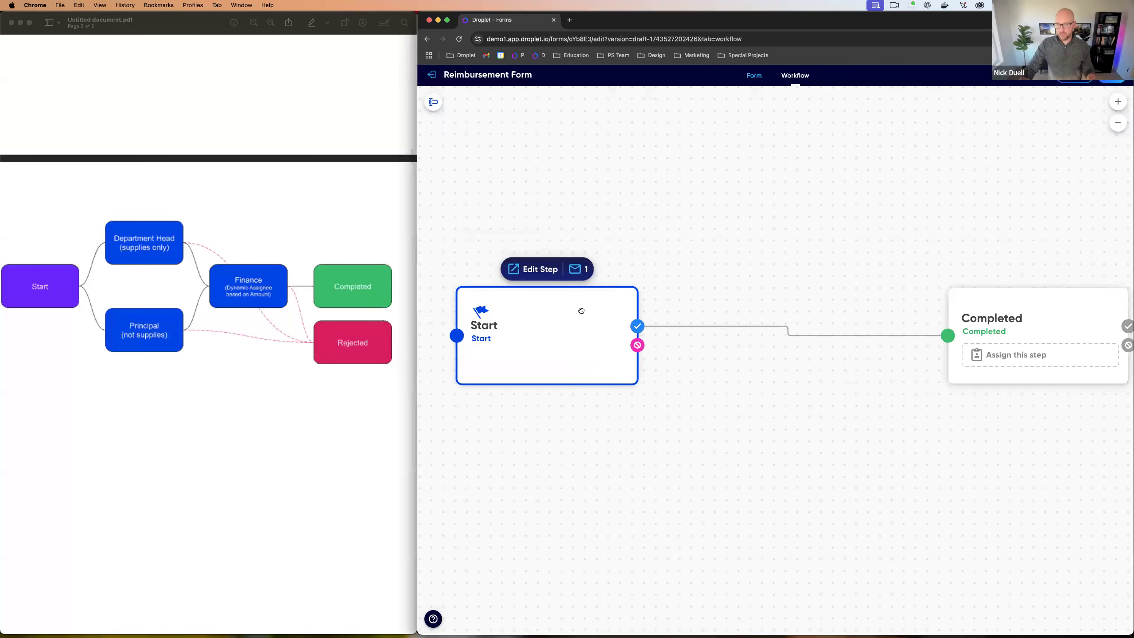
left_click_drag(1025, 306, 810, 304)
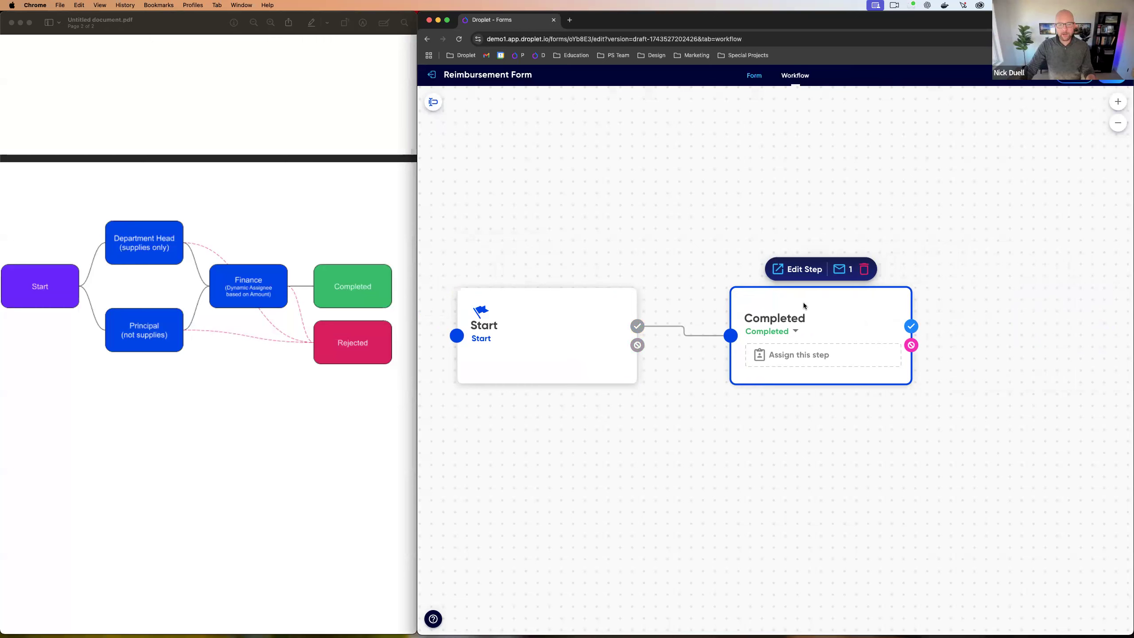
left_click_drag(812, 304, 891, 306)
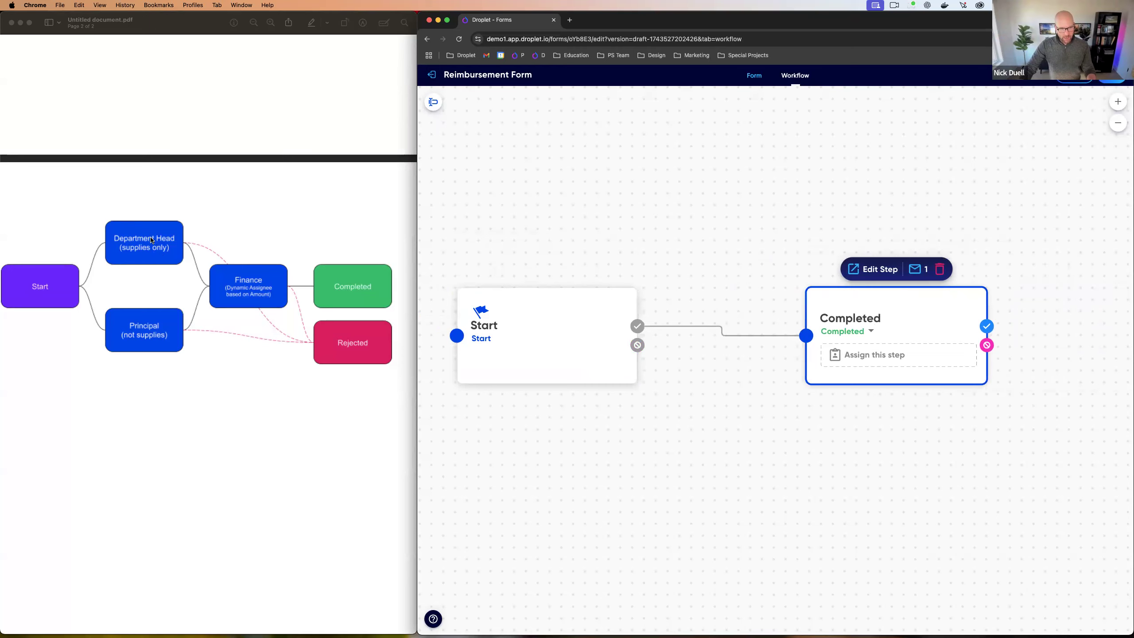
left_click(711, 327)
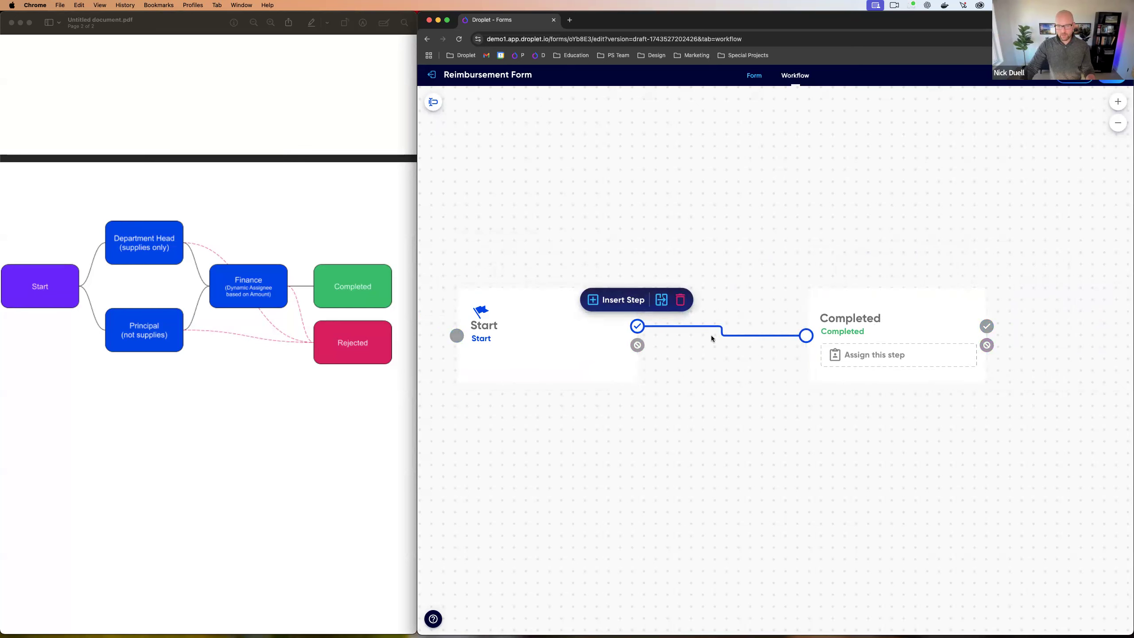
Step: Insert a new step between Start and Completed and name it Department Head
left_click(632, 303)
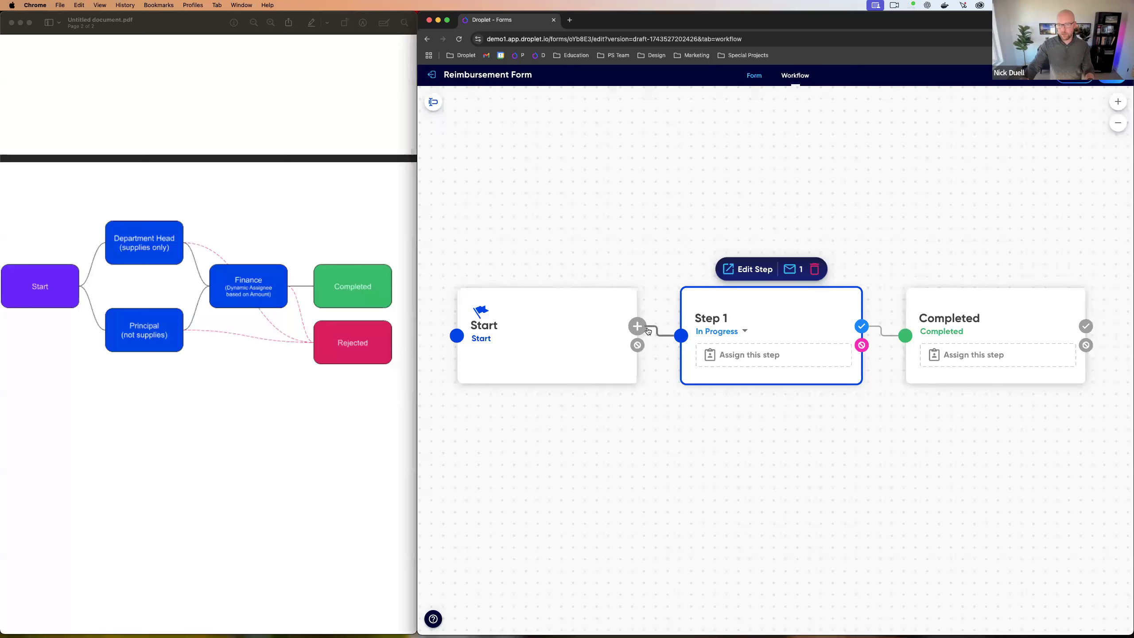
left_click(715, 320)
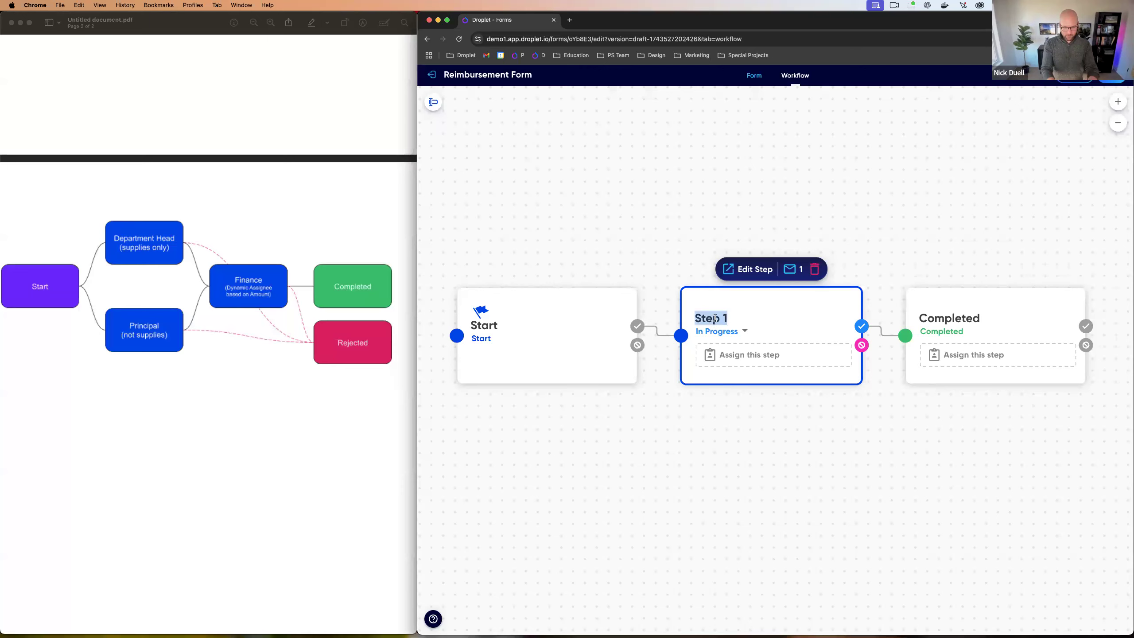
type("Department Head")
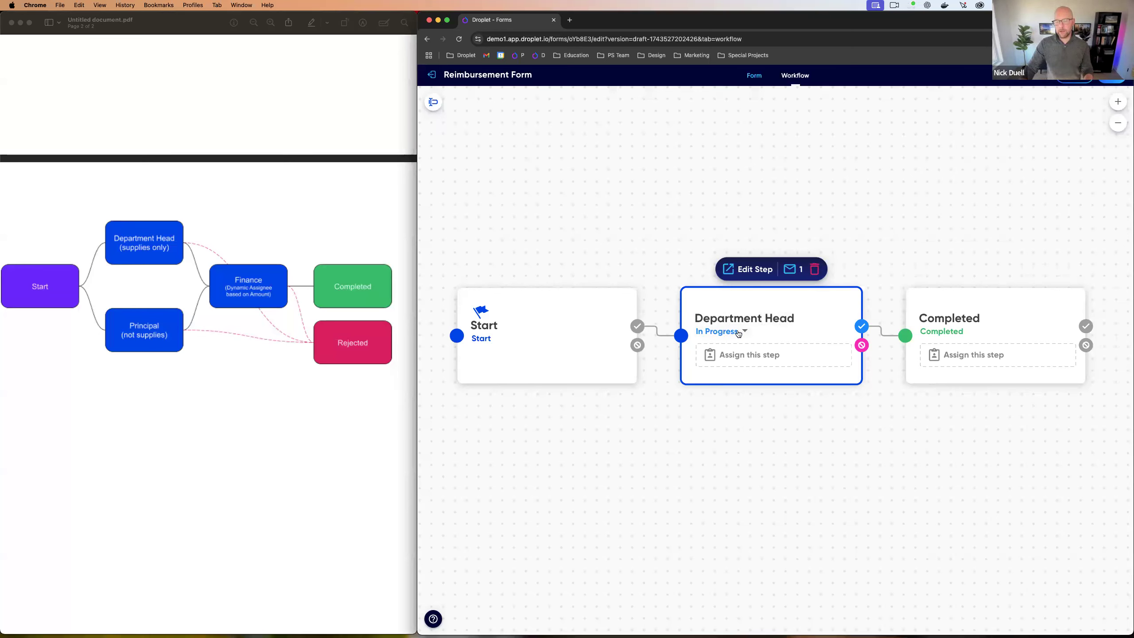
Step: Keep Department Head's status In Progress, leave Completed unchanged, and shift Completed right
left_click(743, 332)
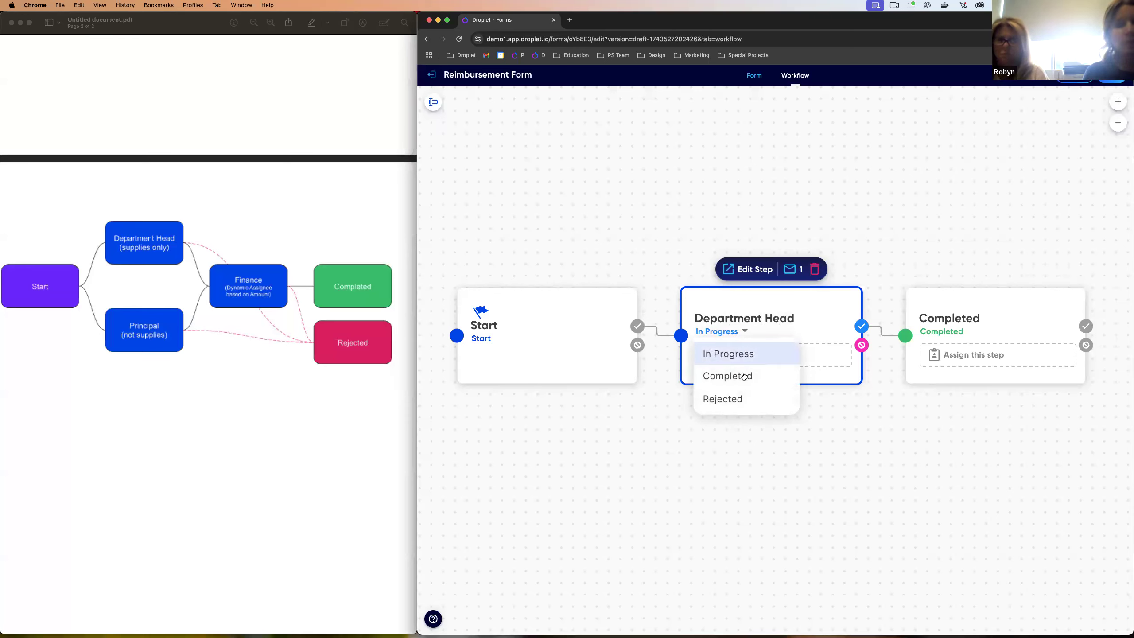
left_click(725, 441)
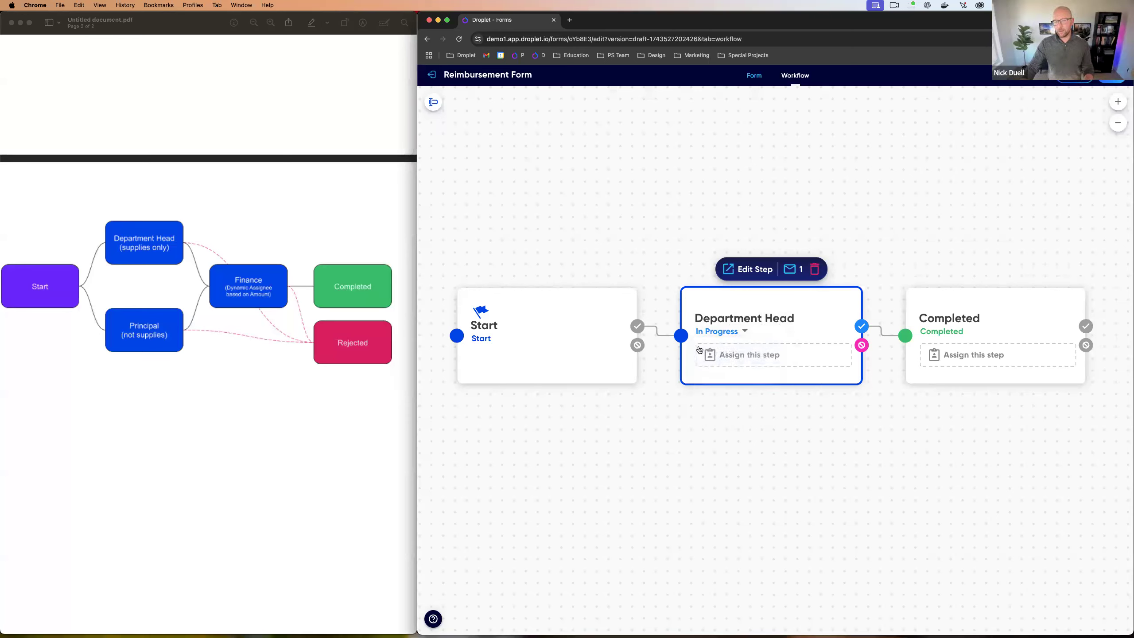
left_click(945, 334)
left_click(962, 333)
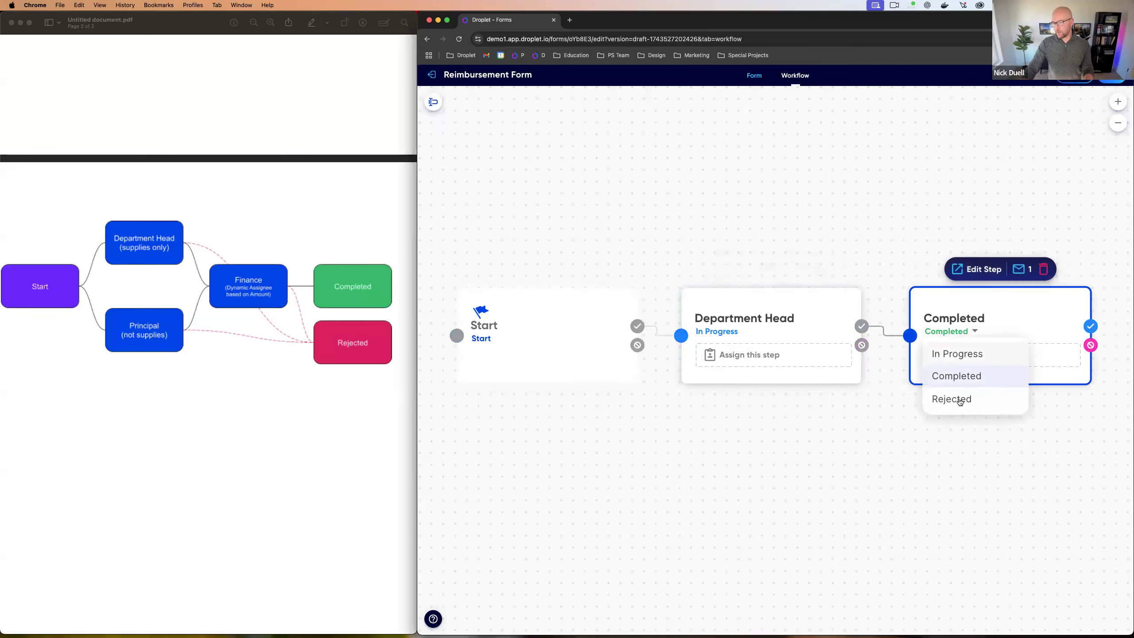
left_click(871, 408)
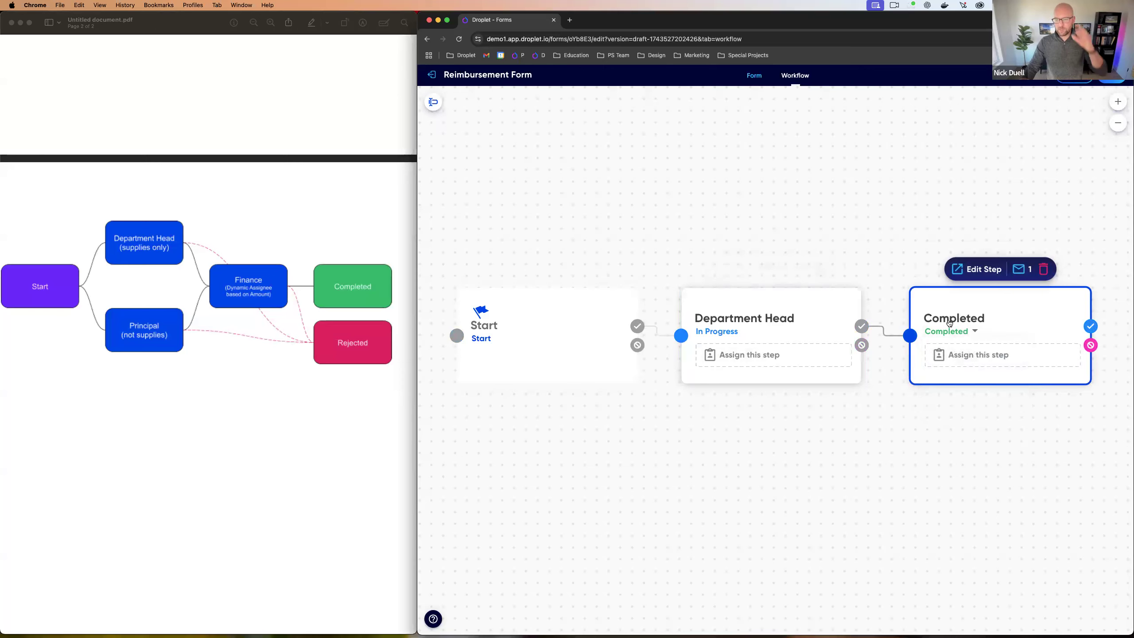
left_click_drag(959, 297, 1015, 297)
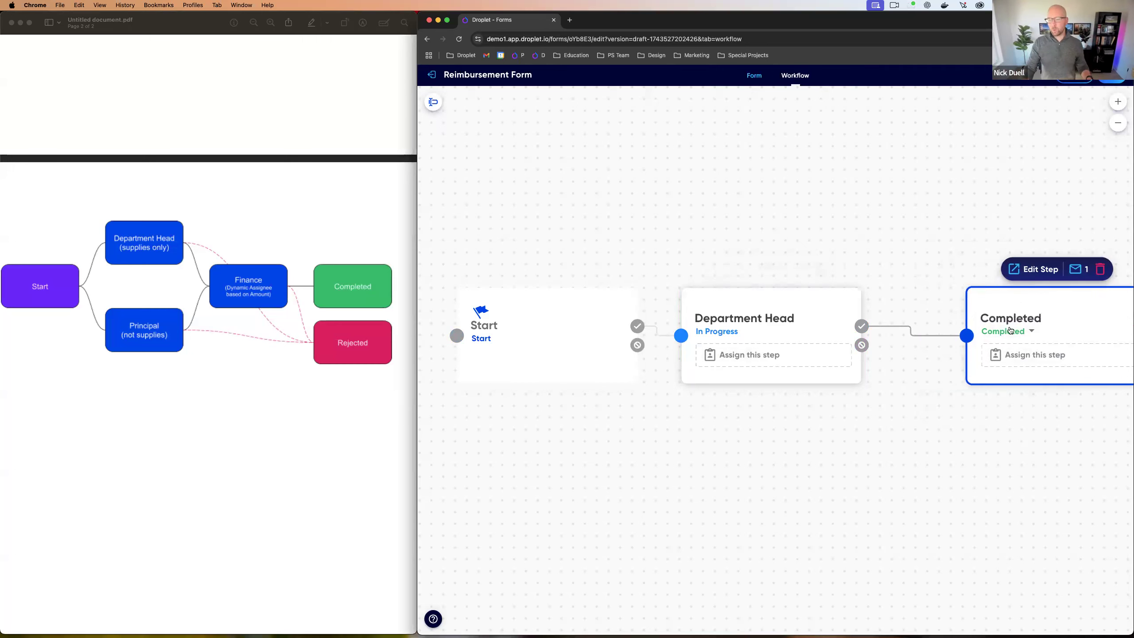
scroll(960, 413, "down", 2)
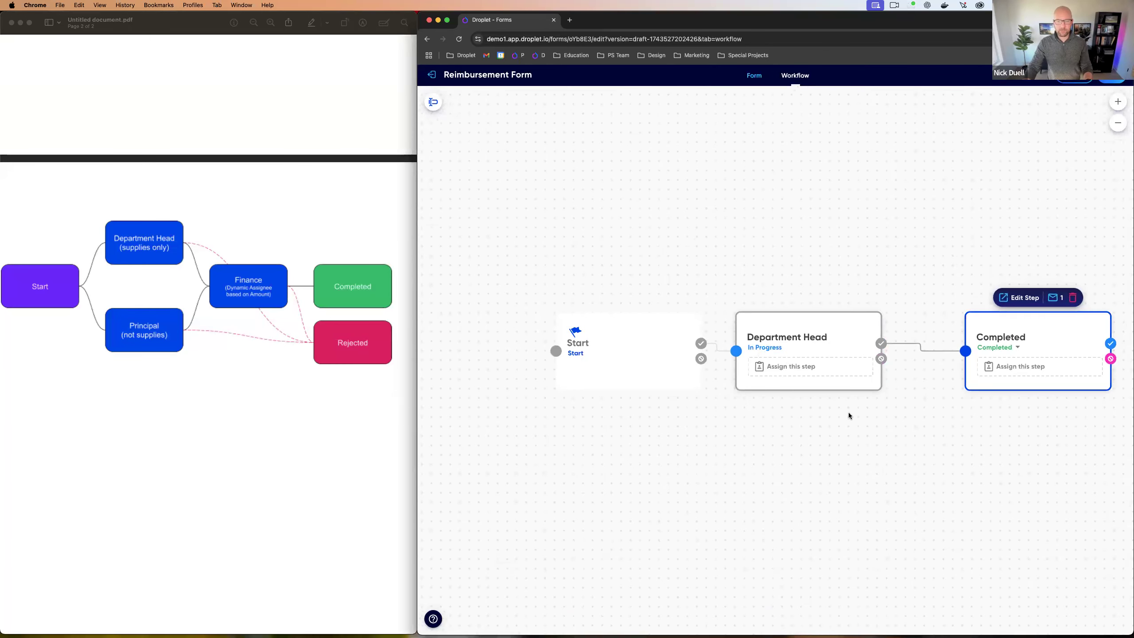
scroll(849, 412, "right", 3)
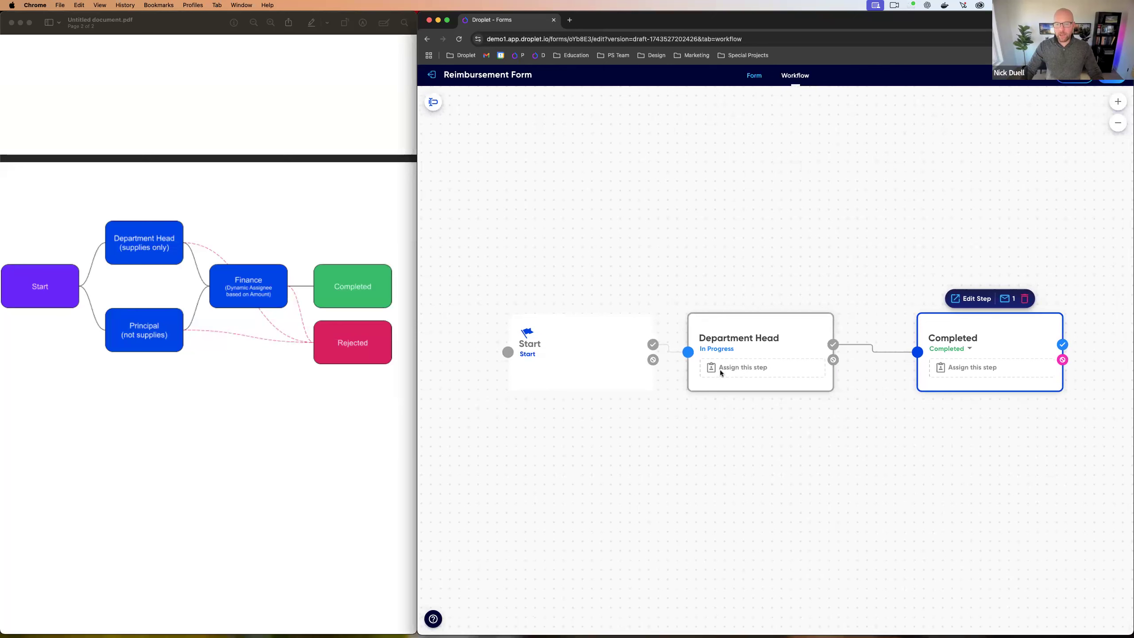
Step: Assign Department Head to a non-Droplet user by entering their full name and e-mail
left_click(732, 368)
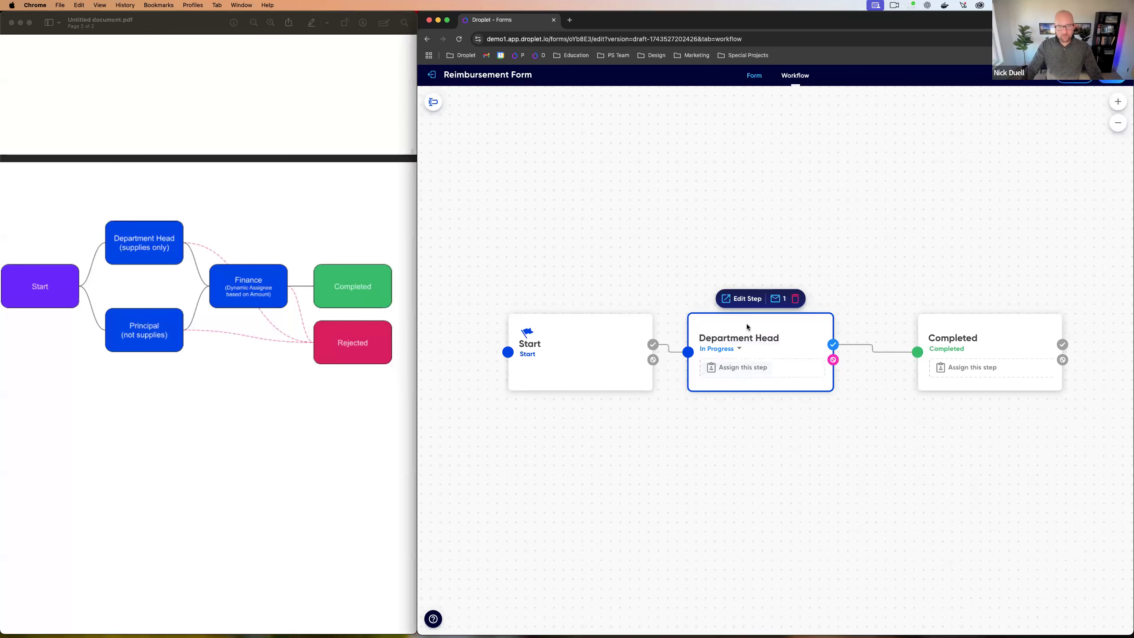
left_click(737, 369)
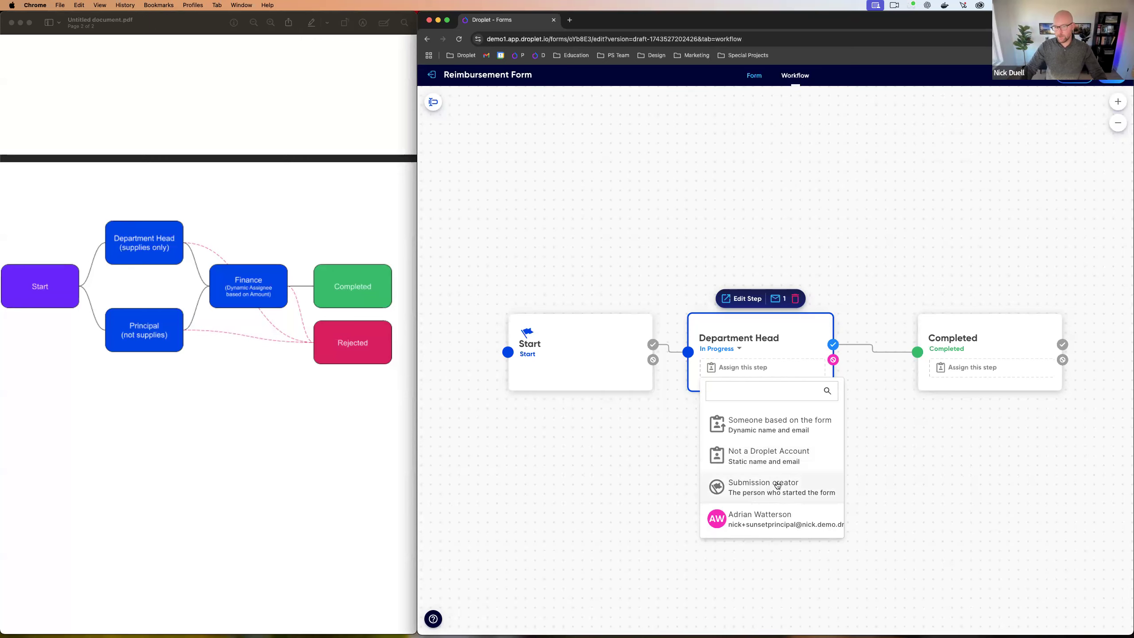
left_click(770, 458)
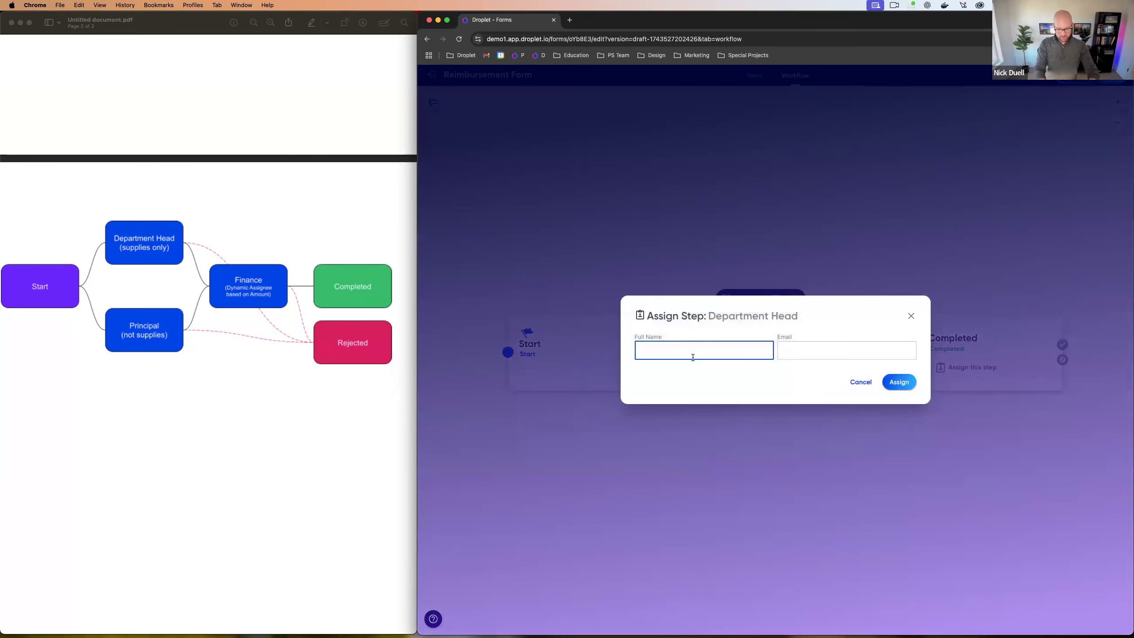
type("++name")
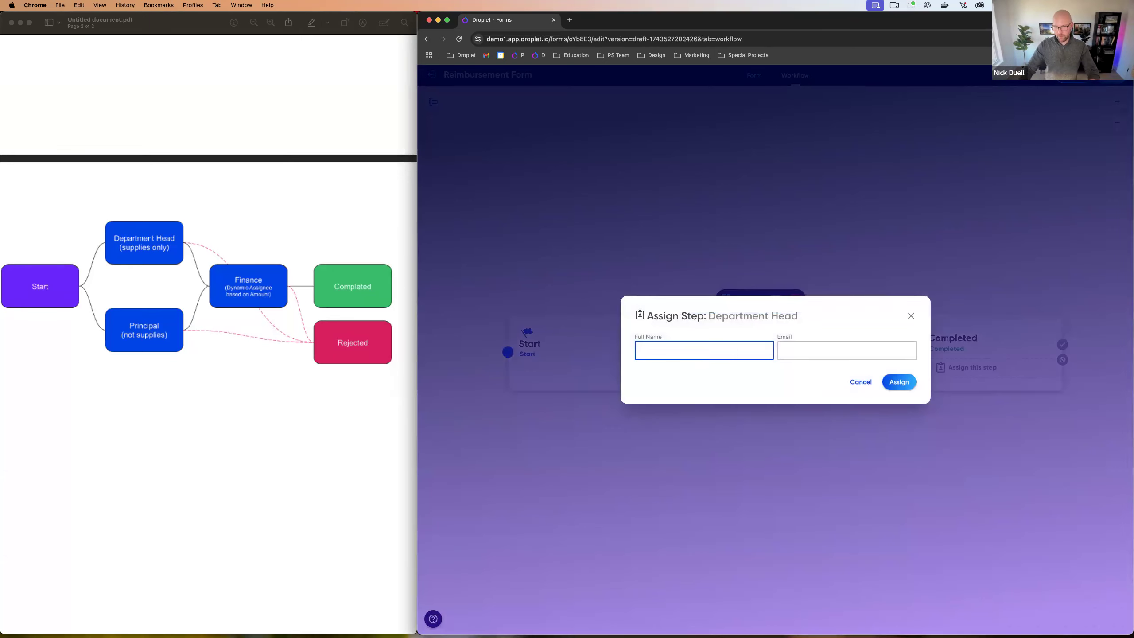
left_click(808, 348)
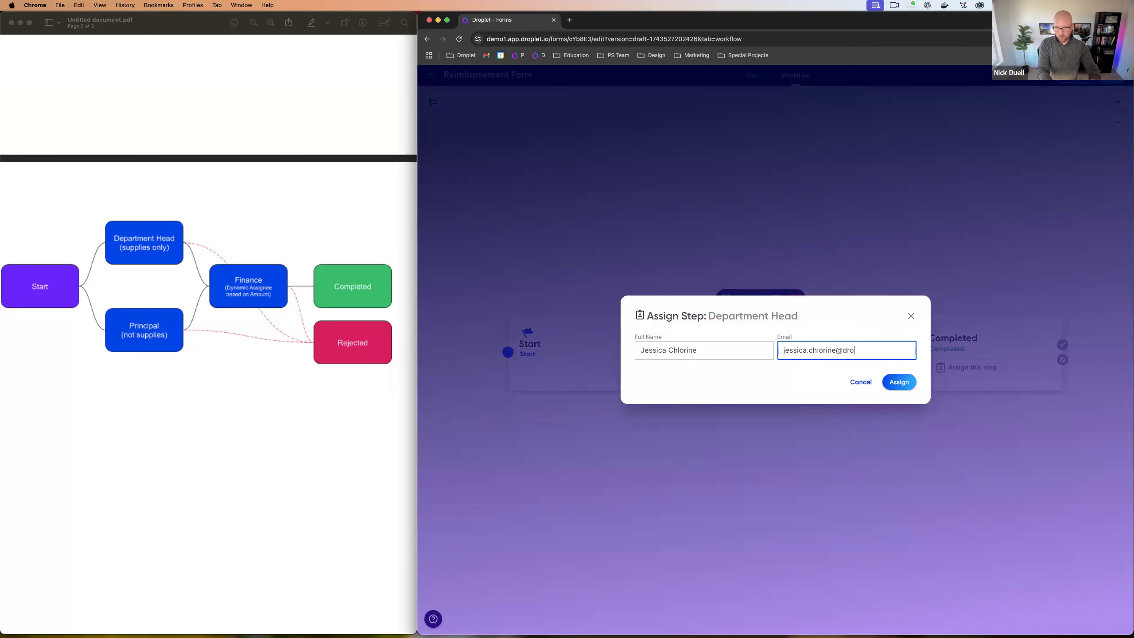
left_click(894, 382)
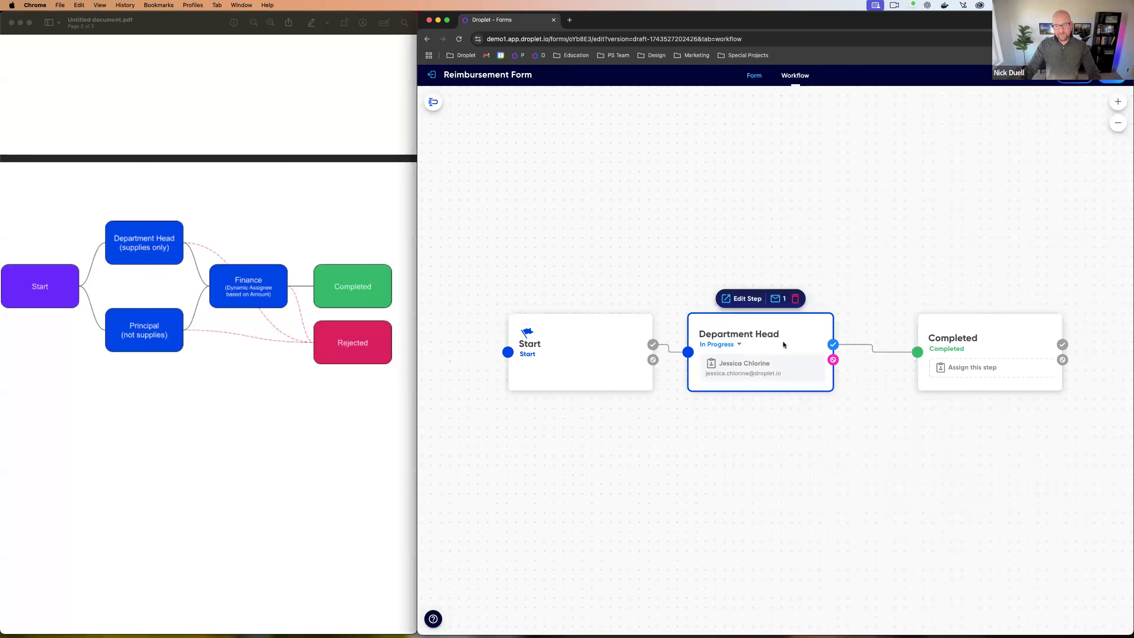
Step: Move the Department Head step above Start and draw a second branch from Start as Step 2
left_click_drag(783, 344, 799, 344)
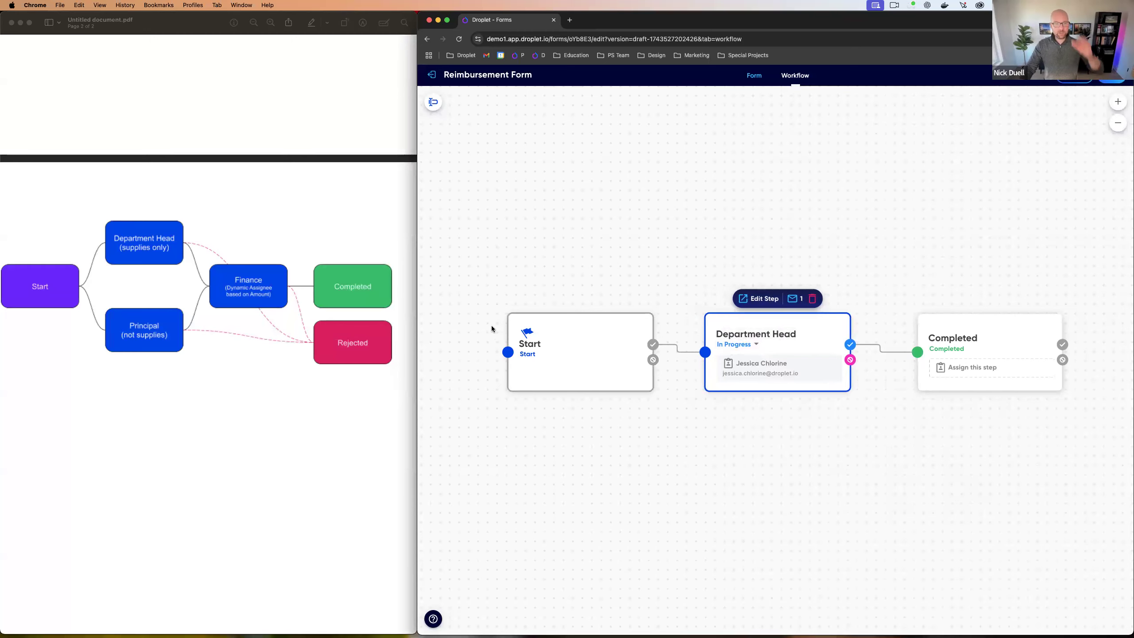
scroll(232, 234, "up", 7)
scroll(60, 241, "up", 5)
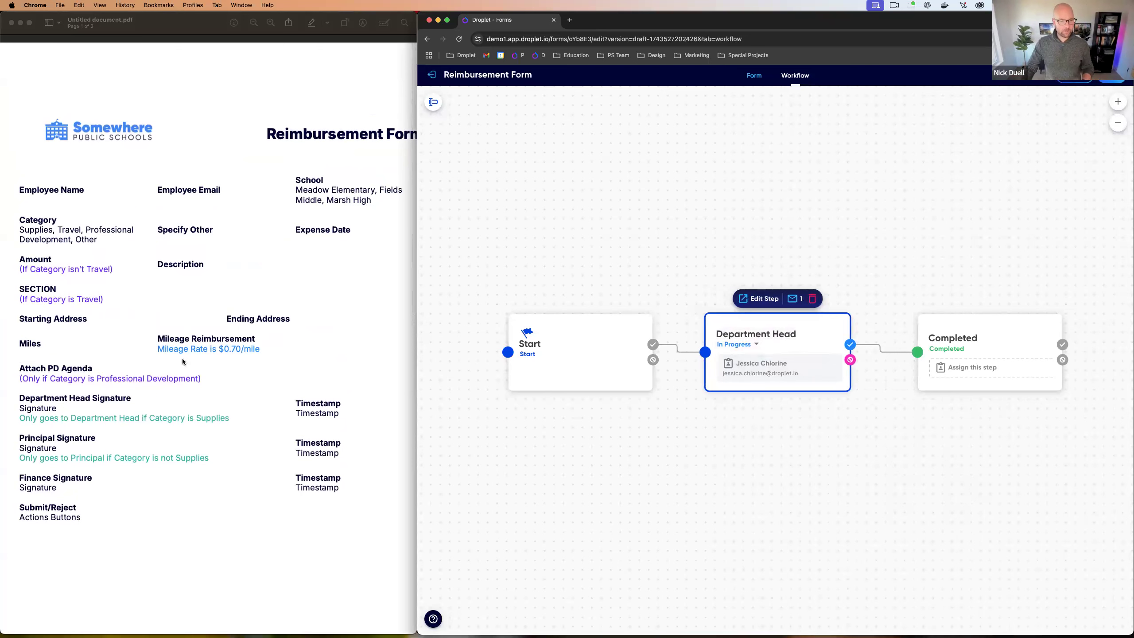
scroll(182, 362, "down", 5)
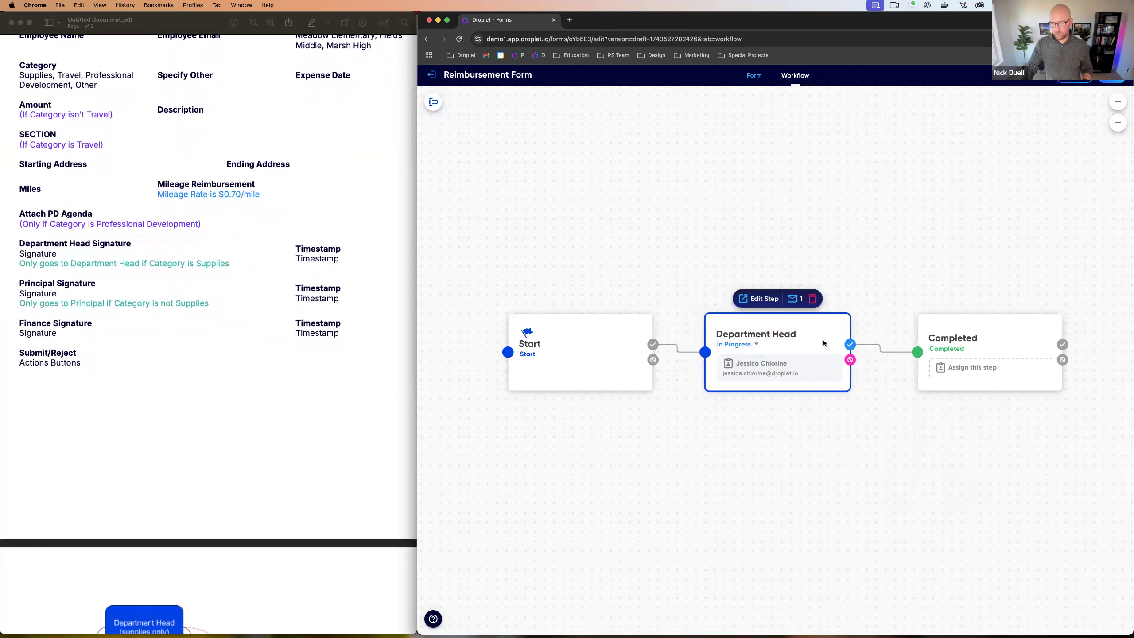
left_click_drag(824, 342, 821, 228)
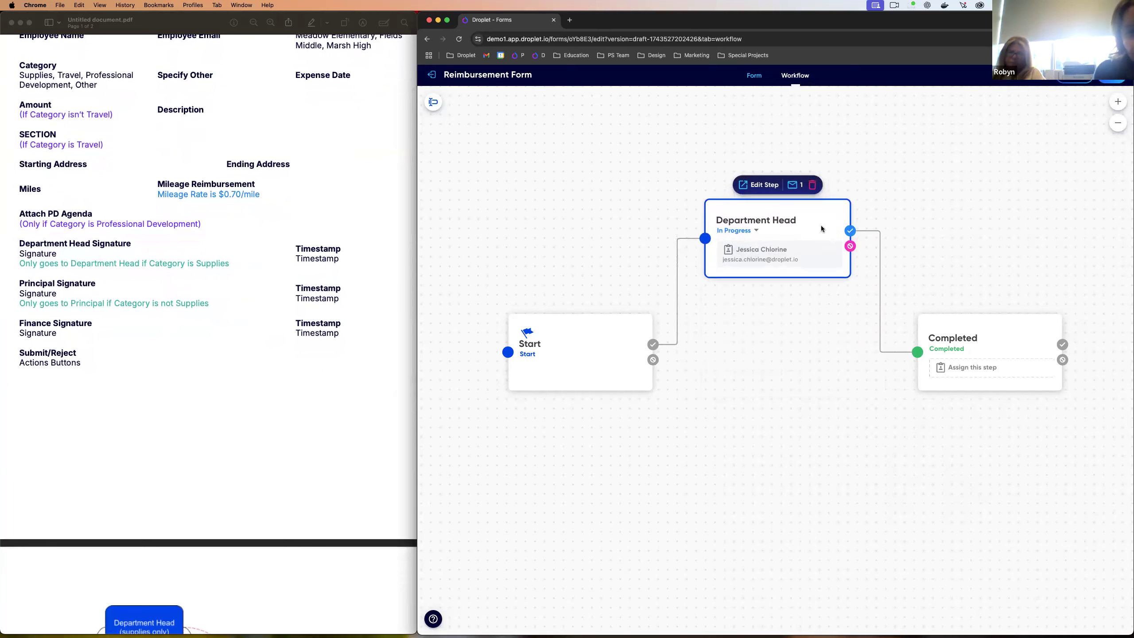
left_click_drag(653, 346, 696, 412)
Step: Name the second branch 'Principal' and connect its approval path to Completed
scroll(109, 370, "down", 5)
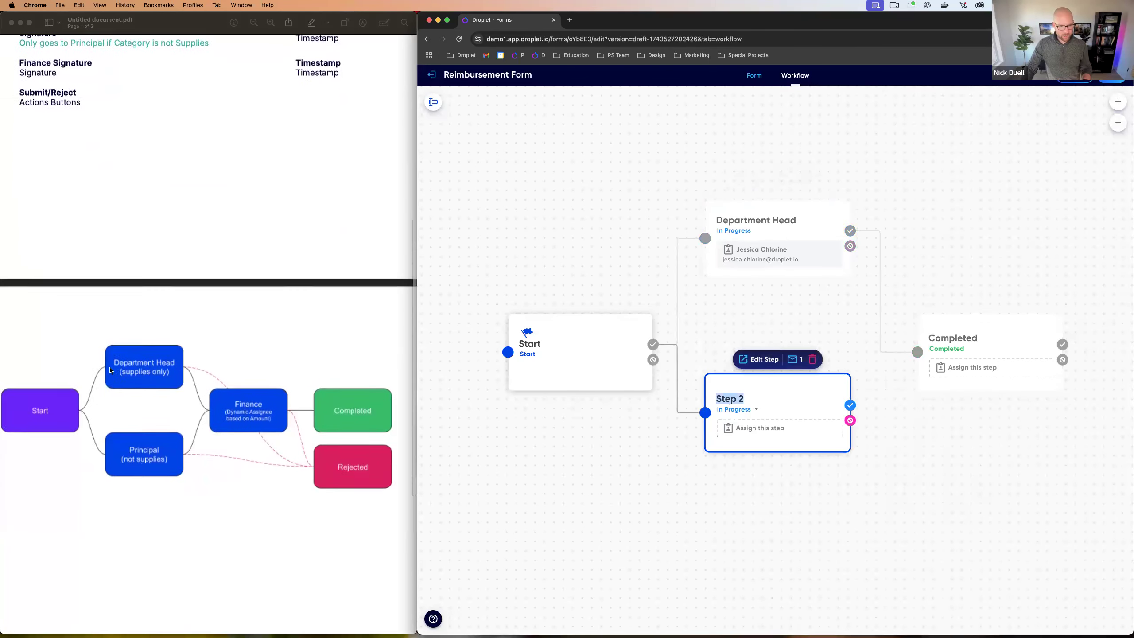
scroll(133, 384, "down", 2)
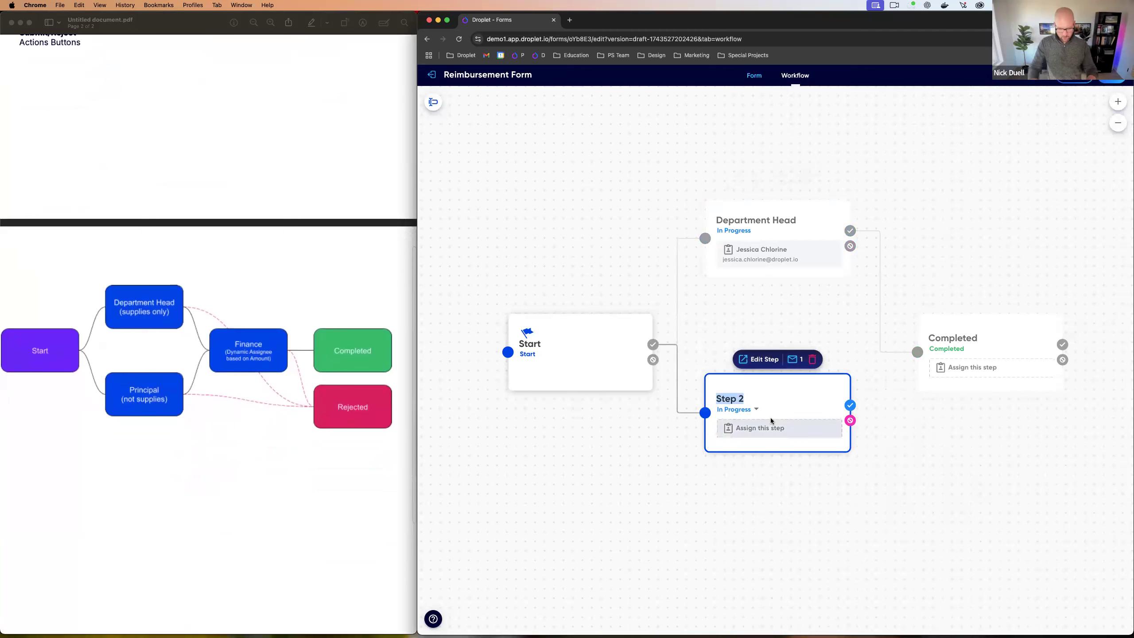
type("Principal")
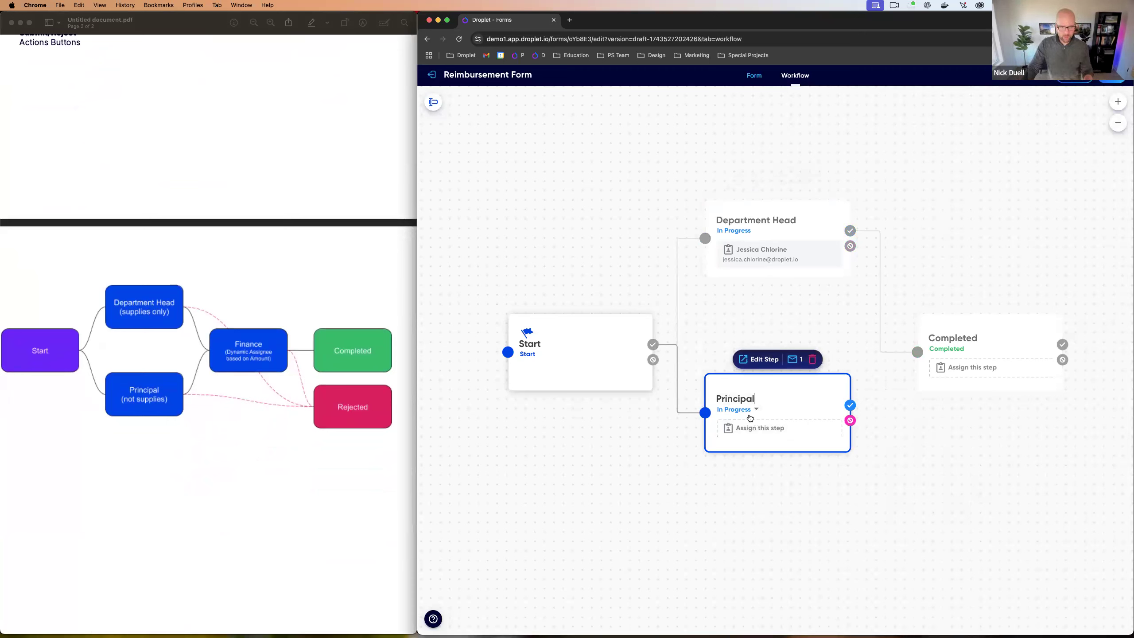
left_click_drag(849, 405, 913, 353)
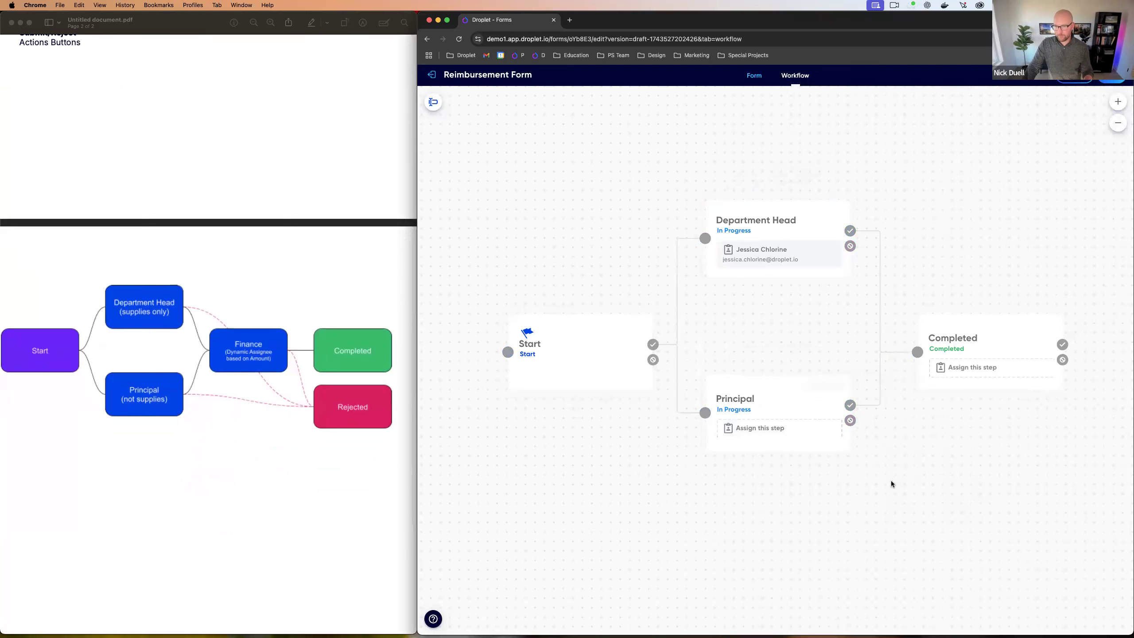
Step: Assign the Principal step to the principal's existing Droplet account
scroll(892, 482, "right", 5)
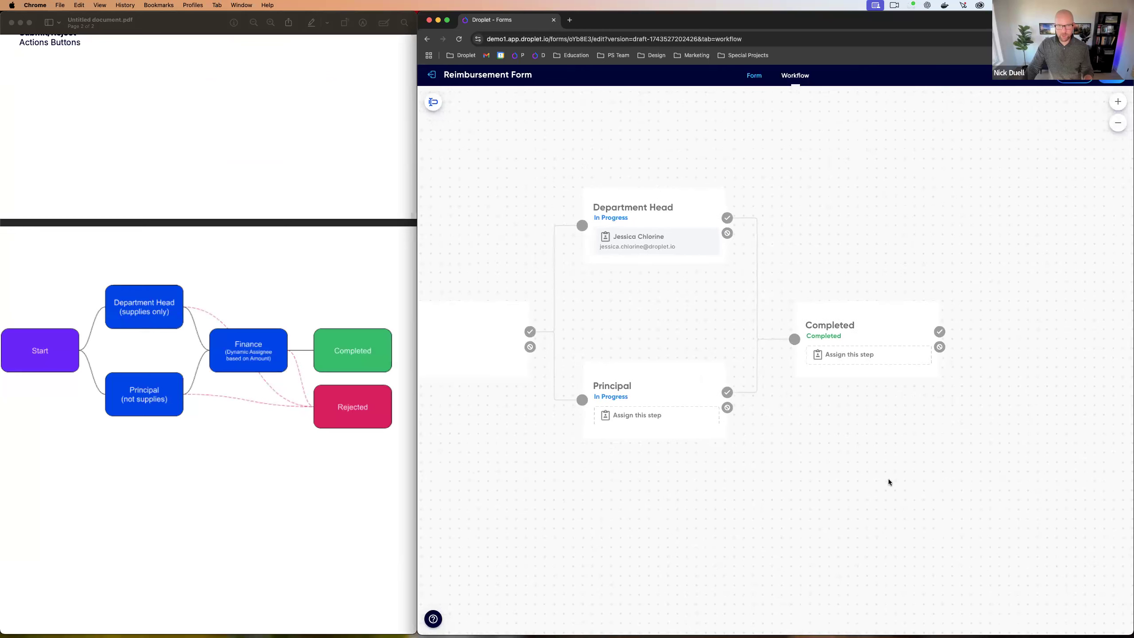
left_click(631, 416)
left_click(631, 415)
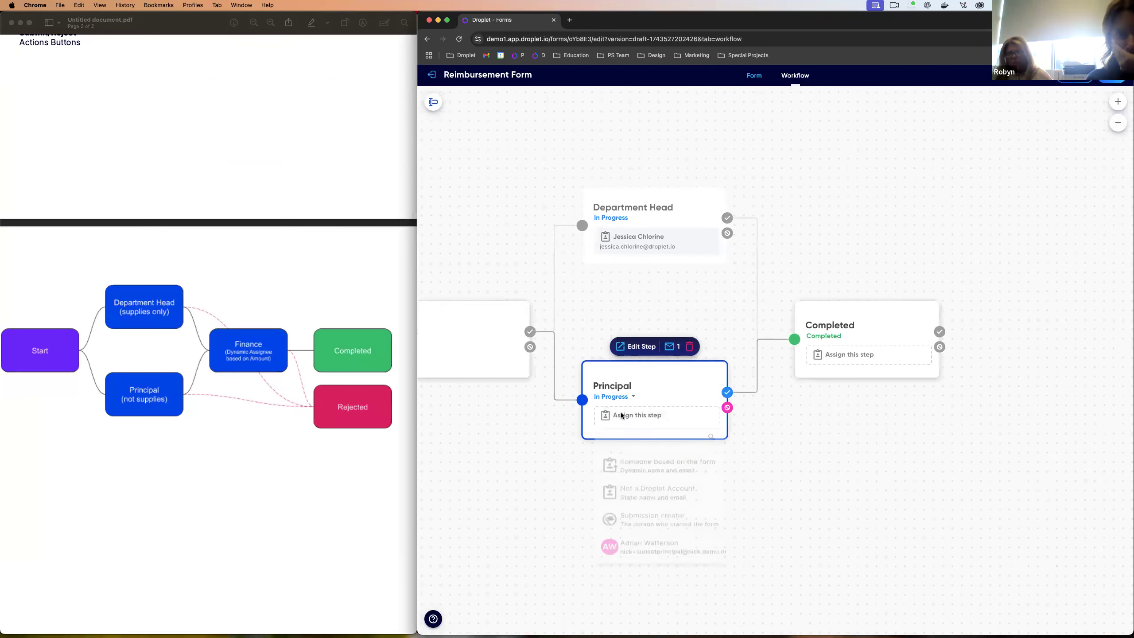
left_click(676, 566)
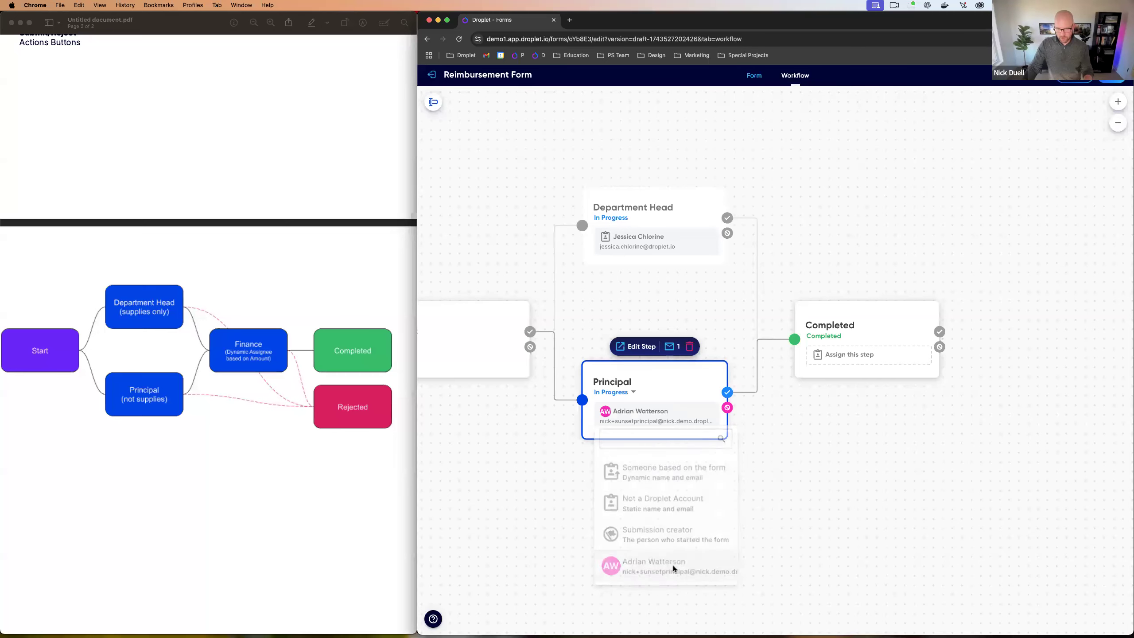
scroll(621, 479, "left", 1)
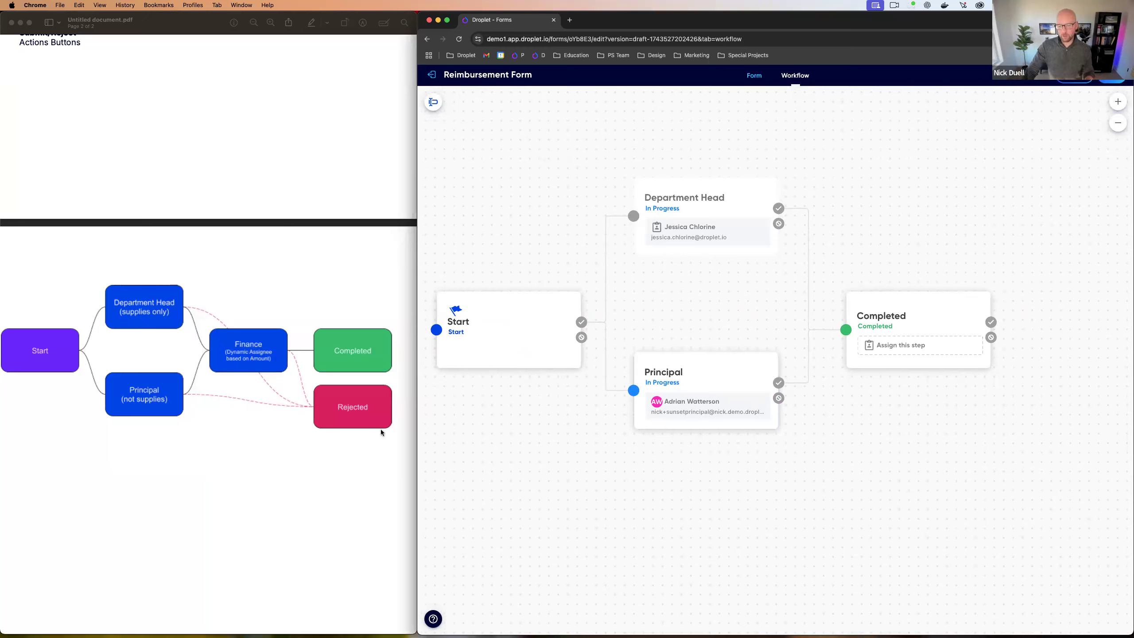
Step: Insert a new step between Department Head and Completed, and reroute Principal's approval into it
left_click(965, 323)
left_click_drag(965, 323, 1011, 326)
left_click(886, 330)
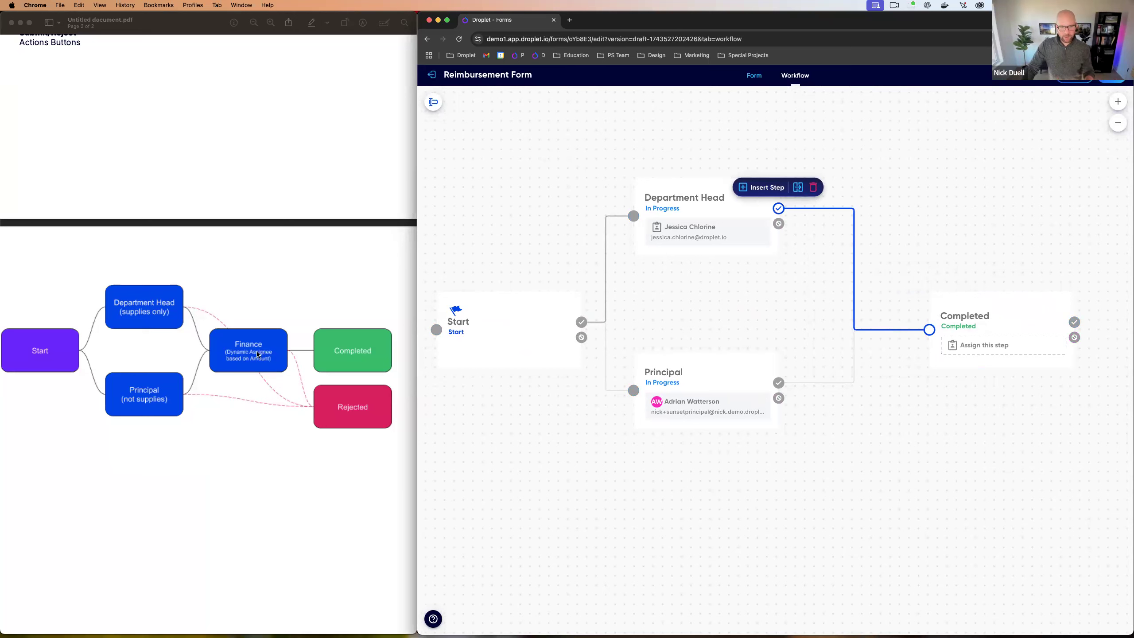
left_click(767, 188)
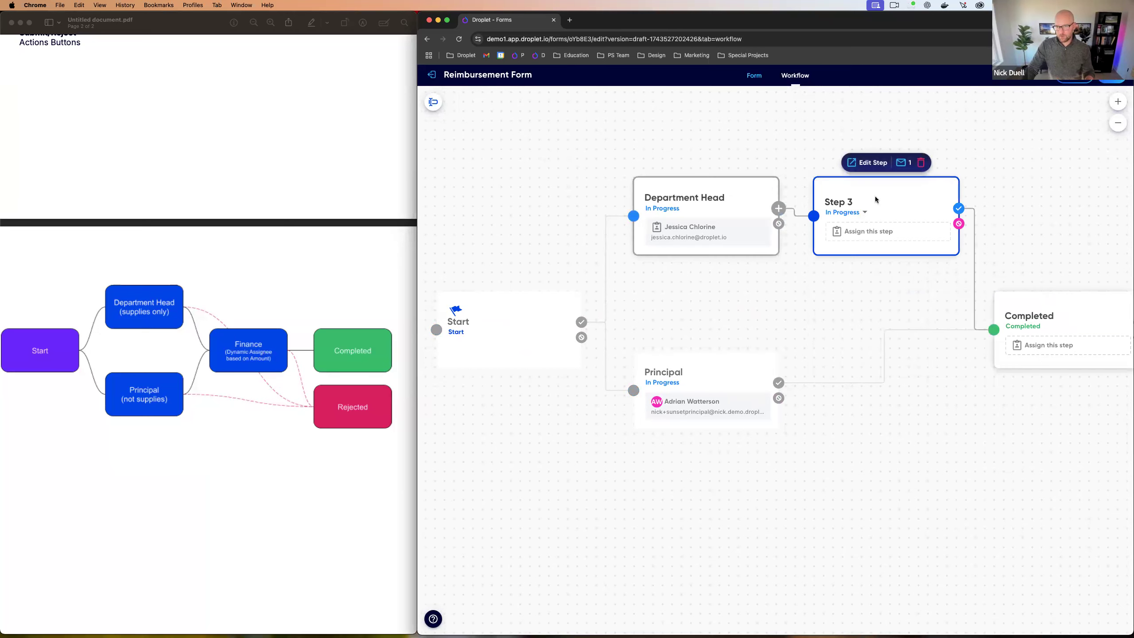
left_click_drag(900, 194, 901, 223)
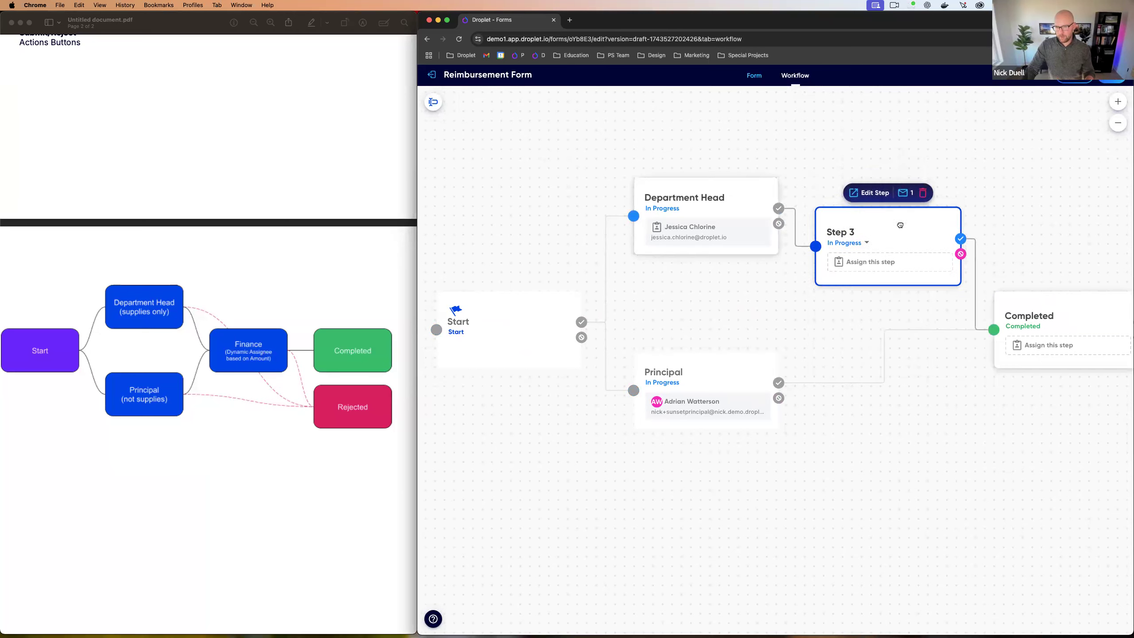
left_click(895, 330)
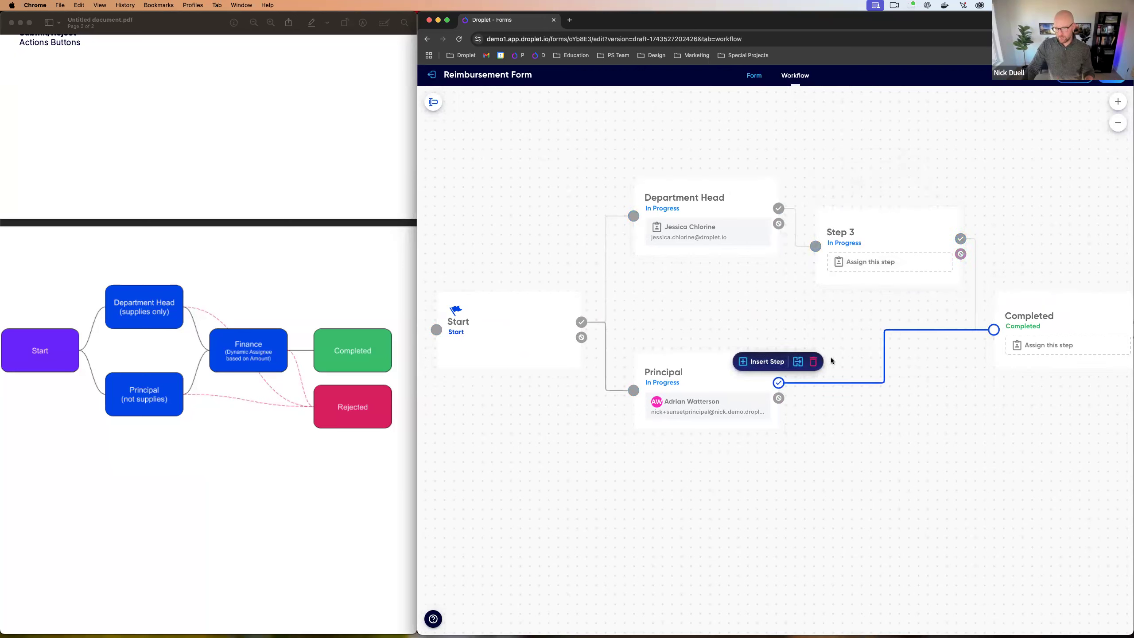
left_click(813, 361)
left_click_drag(780, 386, 873, 254)
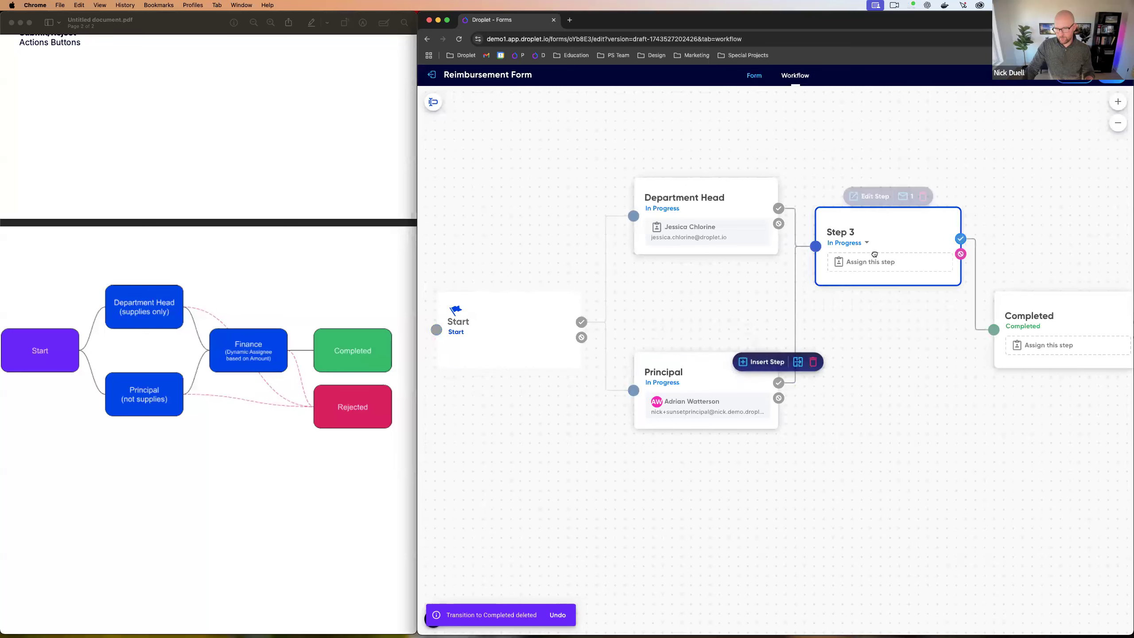
left_click(1035, 304)
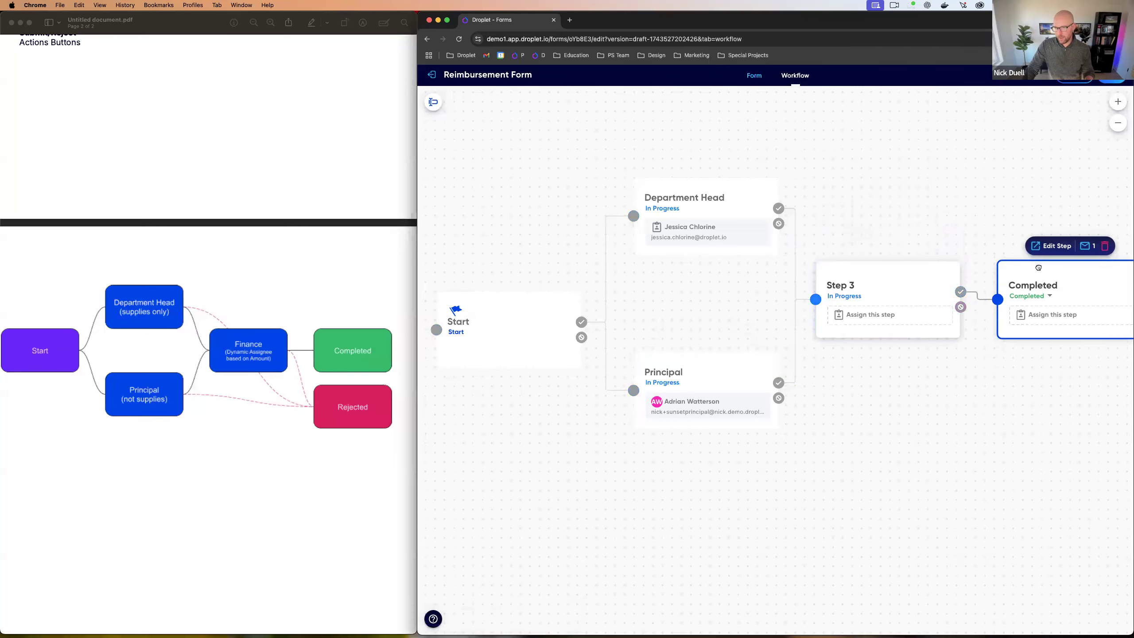
Step: Rename the new step to 'Finance' and align the Department Head and Principal steps
left_click(843, 286)
left_click(840, 286)
type("Finance")
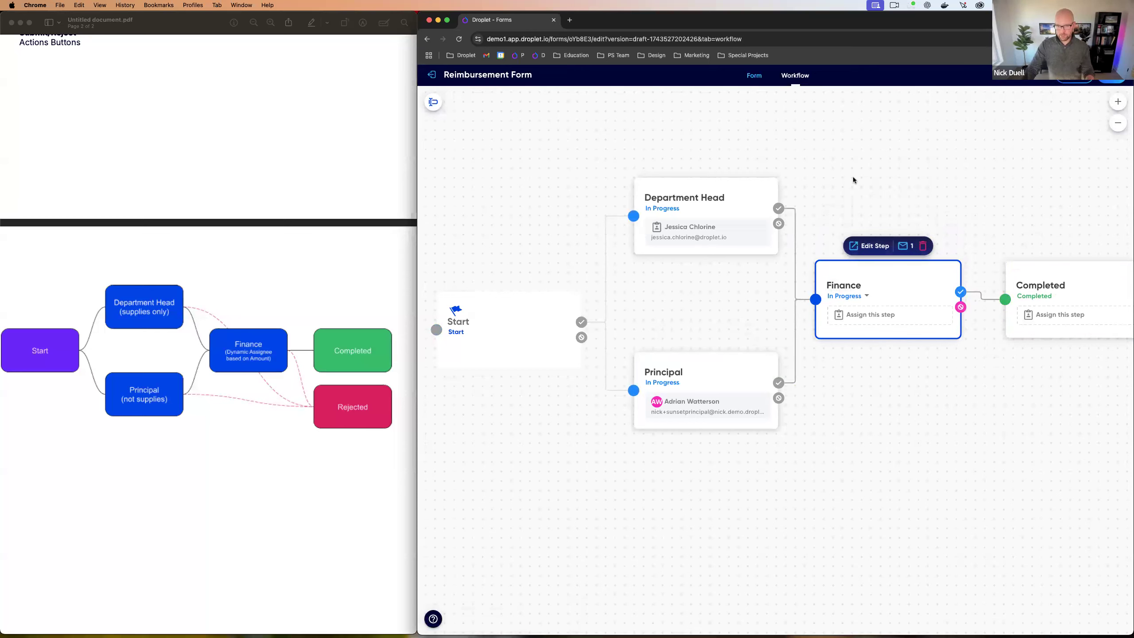
left_click(853, 179)
left_click_drag(735, 196, 730, 226)
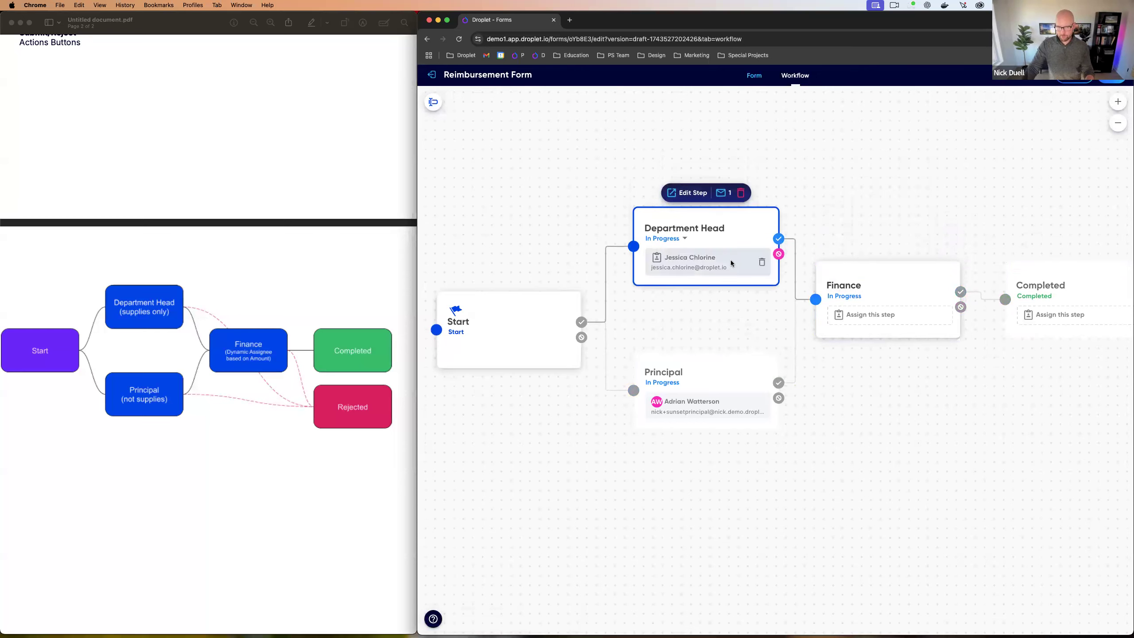
left_click_drag(732, 363, 731, 350)
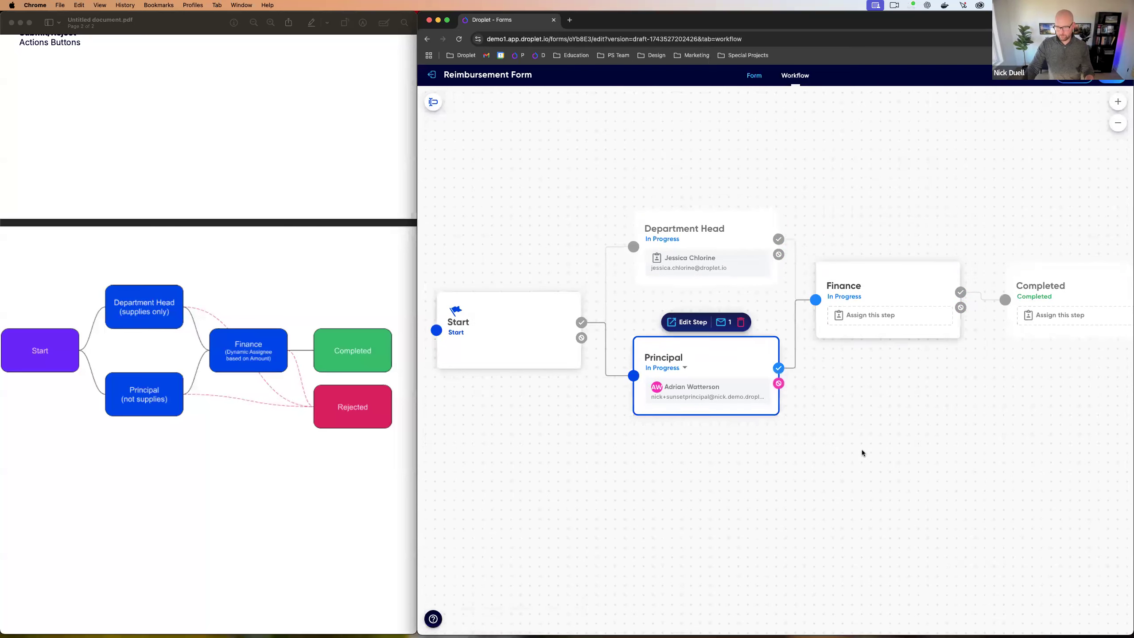
left_click(856, 324)
left_click(868, 319)
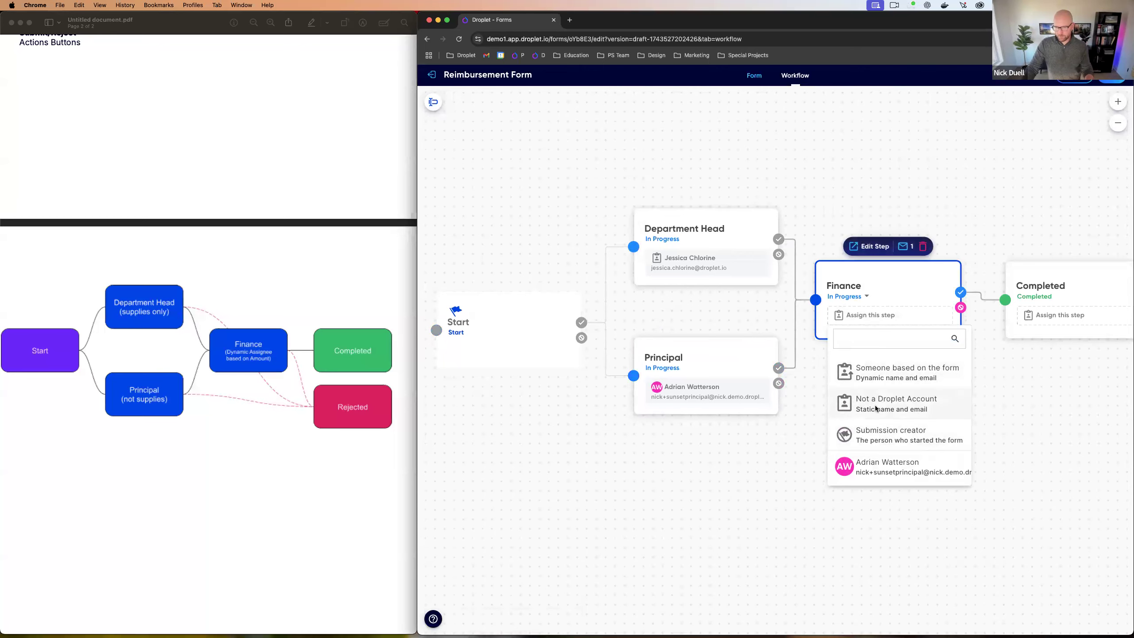
Step: Assign Finance to a person without a Droplet account, entering their full name and email
left_click(875, 408)
type("++na")
key("Tab")
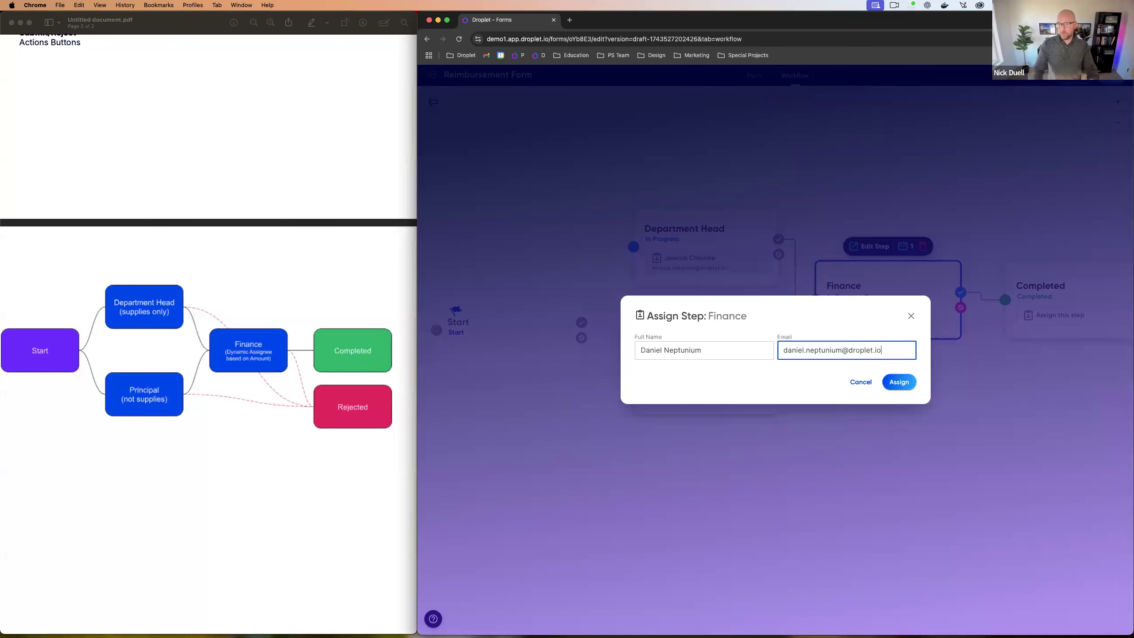
left_click(891, 383)
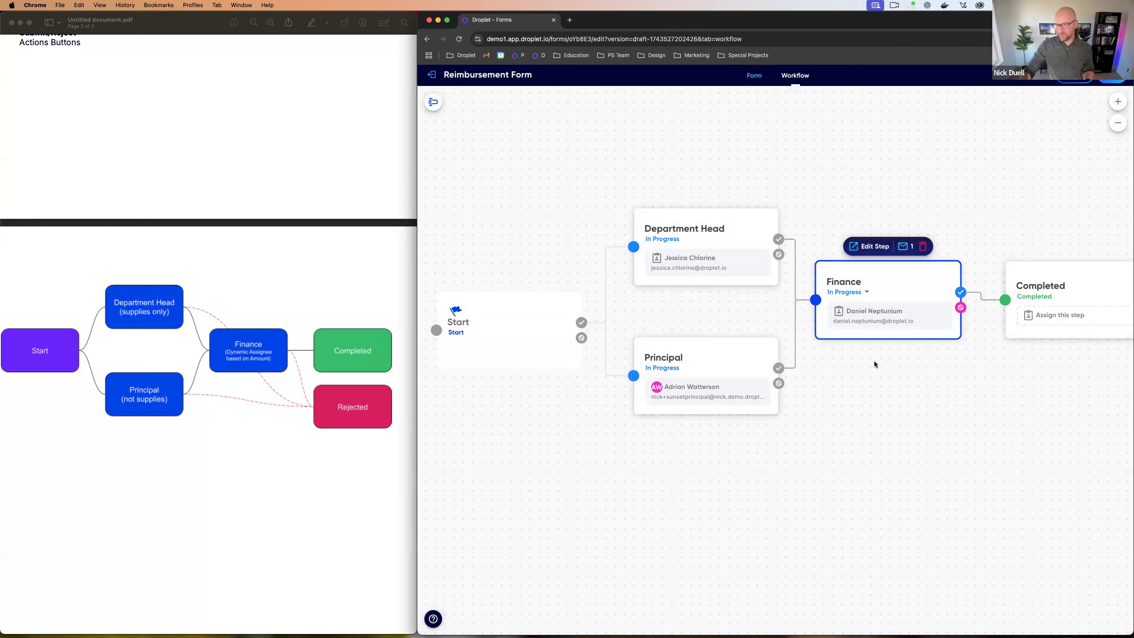
left_click_drag(914, 282, 914, 283)
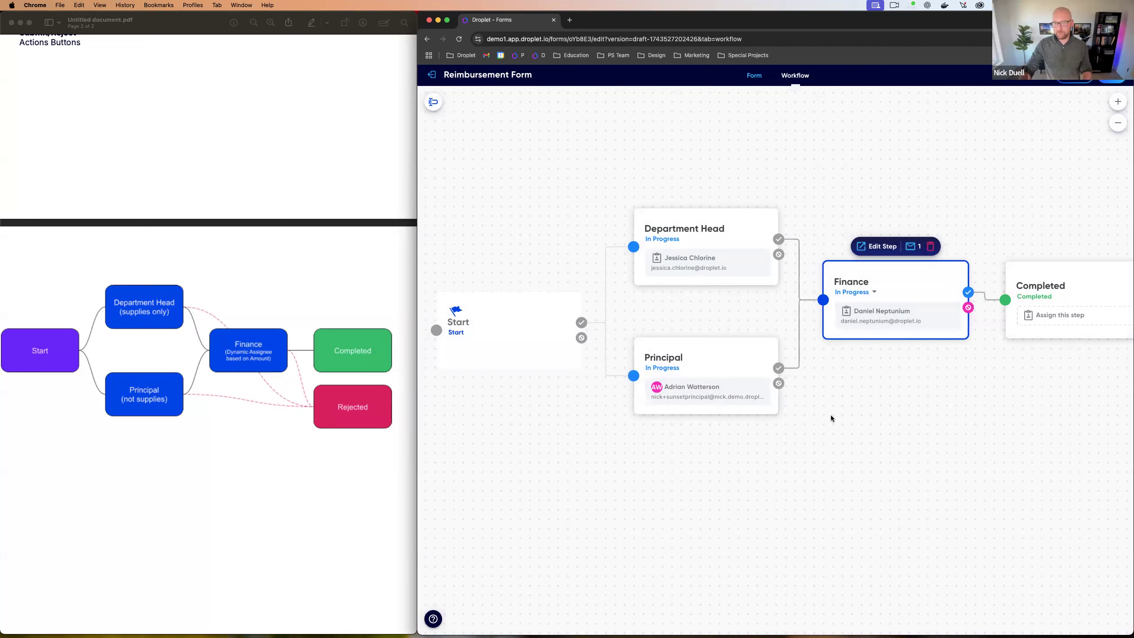
left_click(751, 244)
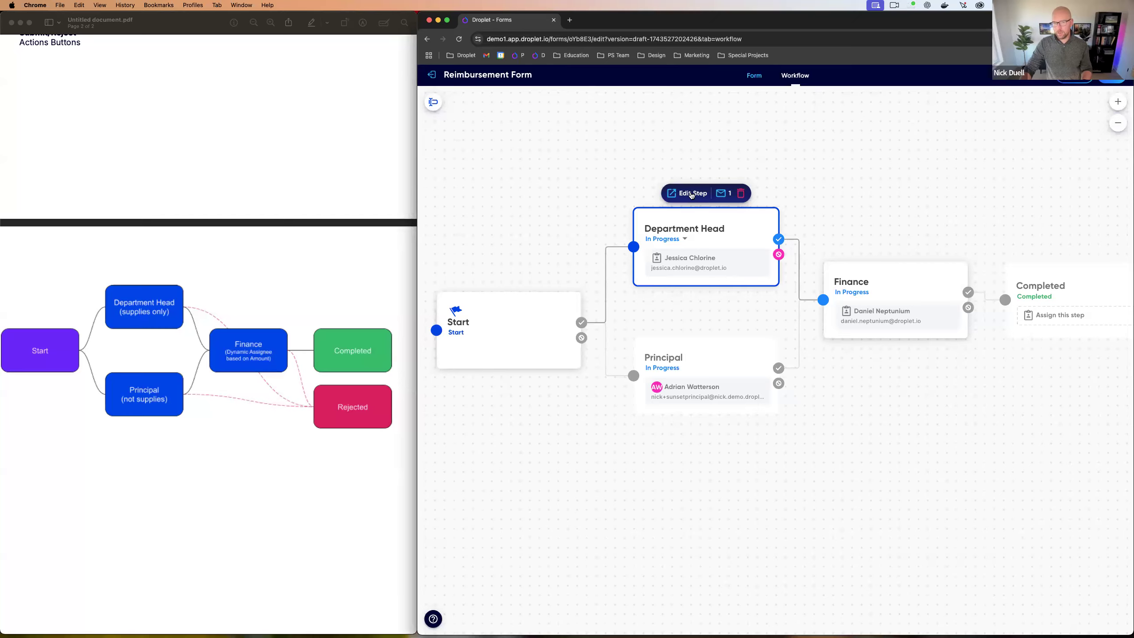
left_click(691, 194)
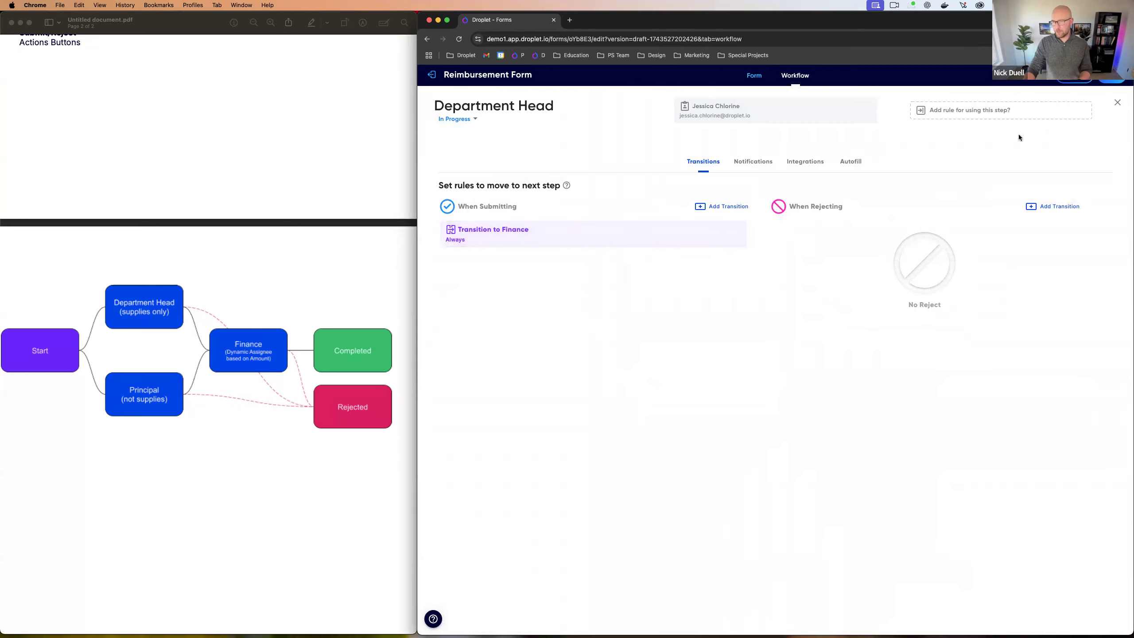
left_click(1117, 103)
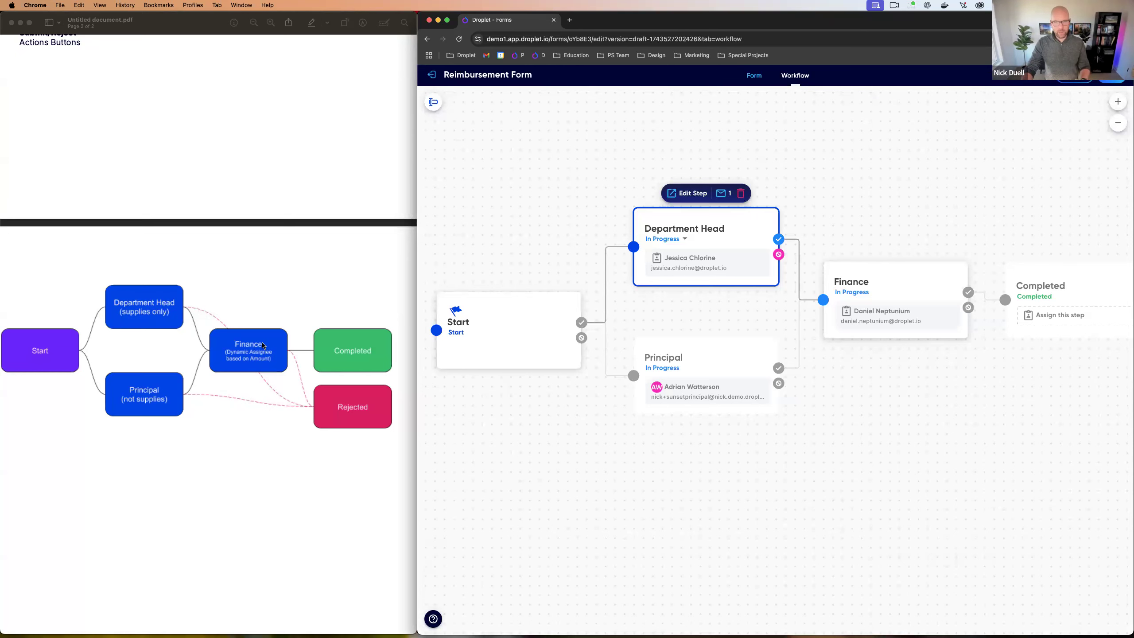
Step: Create a 'Rejected' step on Finance's rejection path
scroll(901, 406, "right", 5)
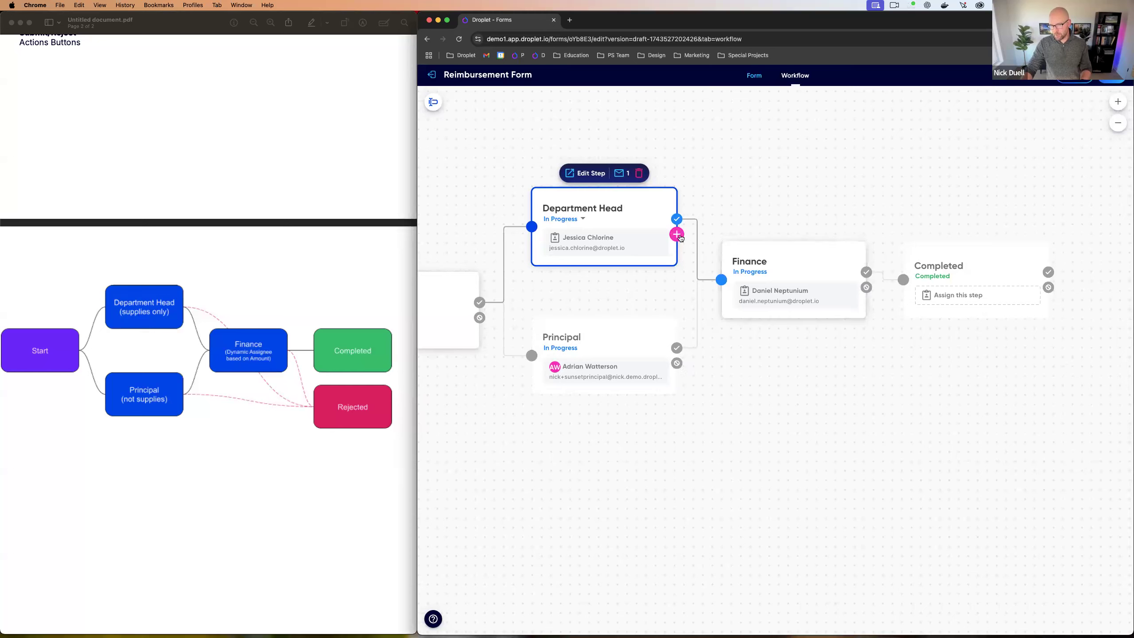
left_click_drag(865, 287, 901, 380)
type("Rejected")
left_click(852, 400)
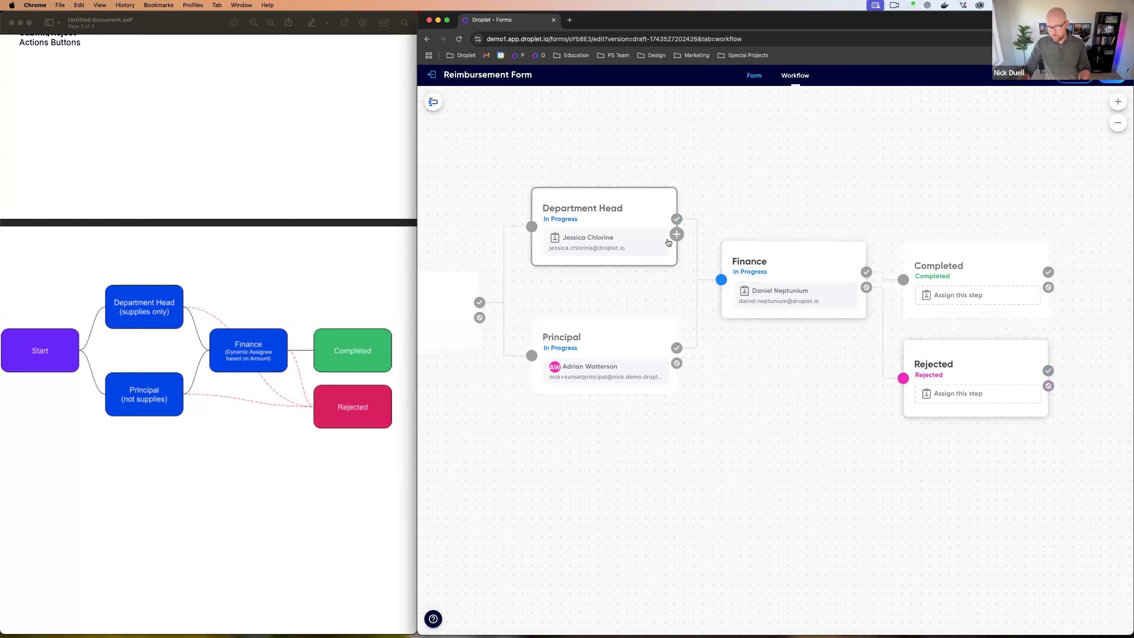
Step: Route Department Head and Principal rejections into the Rejected step
left_click_drag(676, 234, 902, 378)
left_click_drag(676, 363, 900, 379)
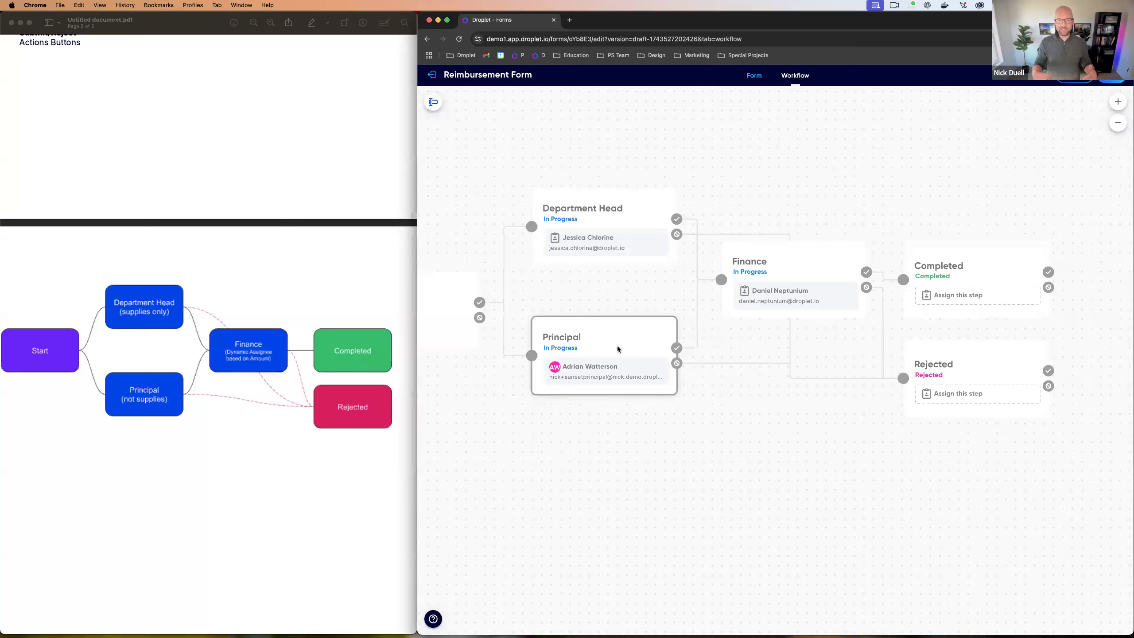
left_click(987, 370)
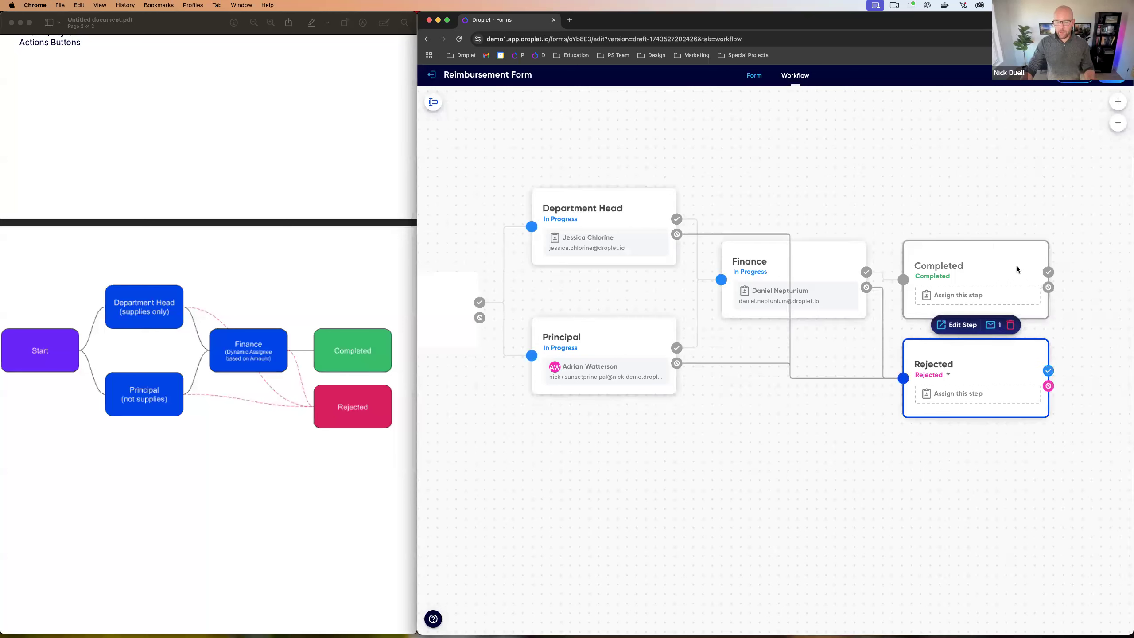
left_click(984, 269)
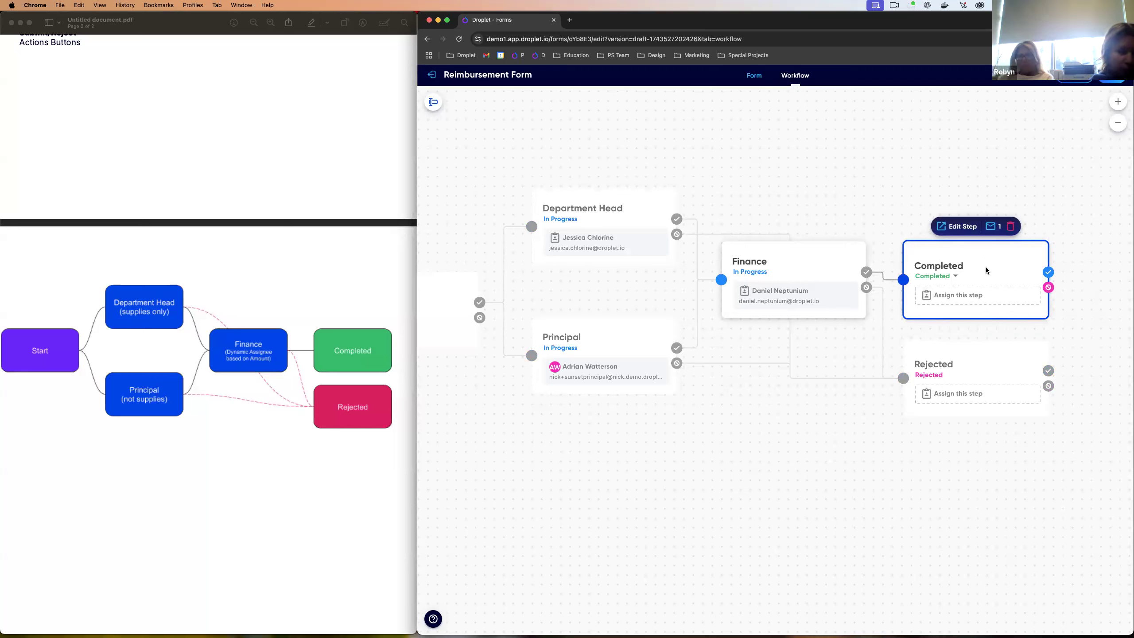
scroll(825, 420, "left", 5)
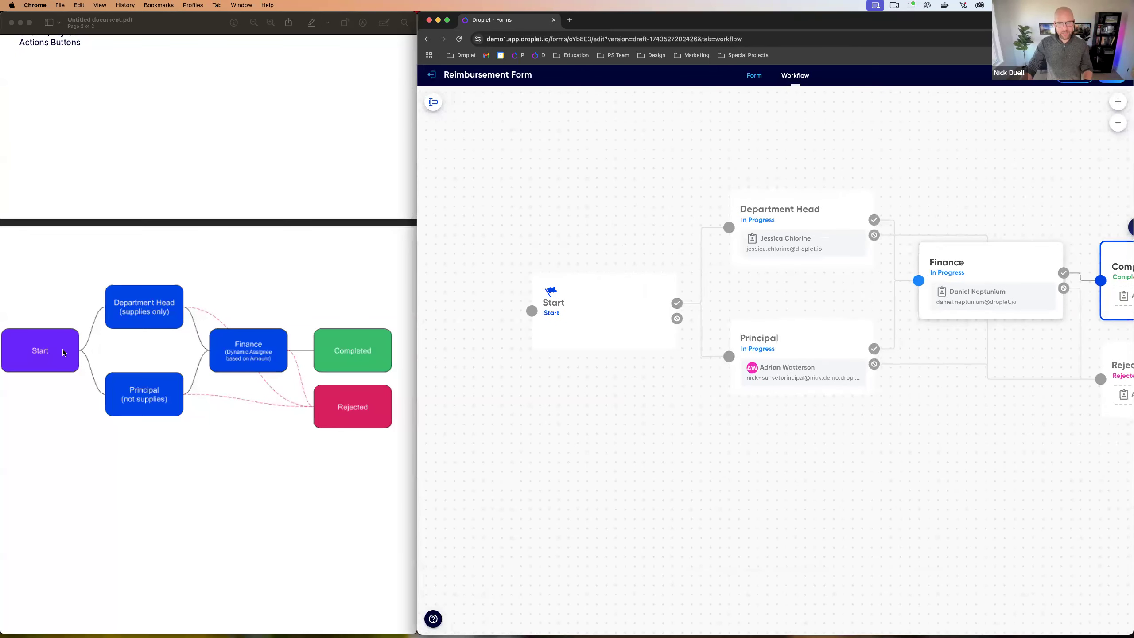
left_click(654, 307)
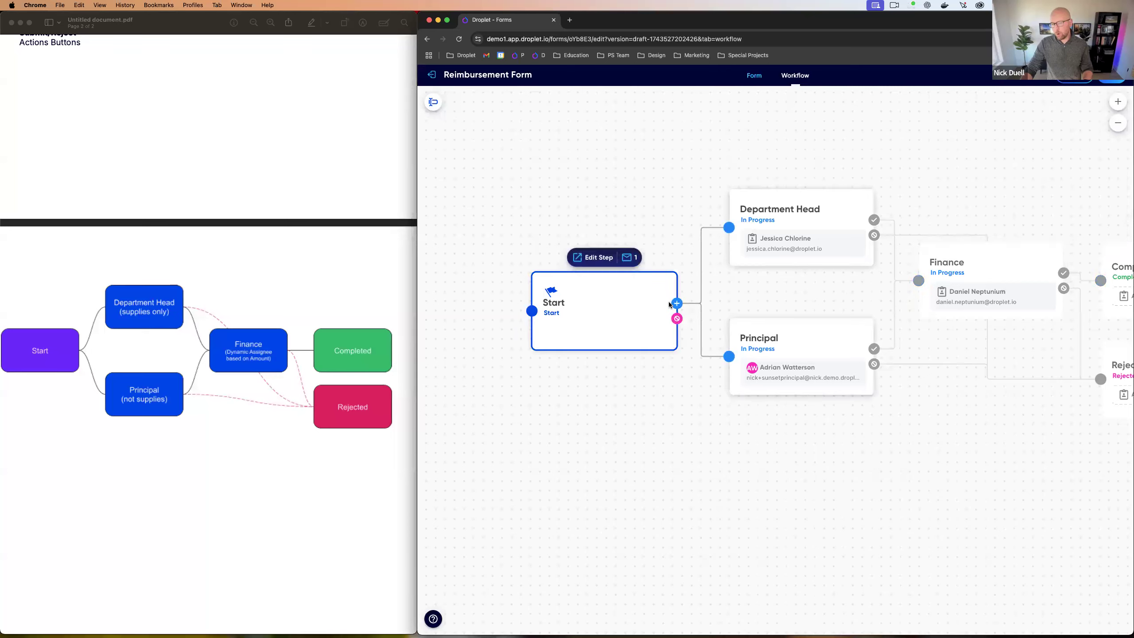
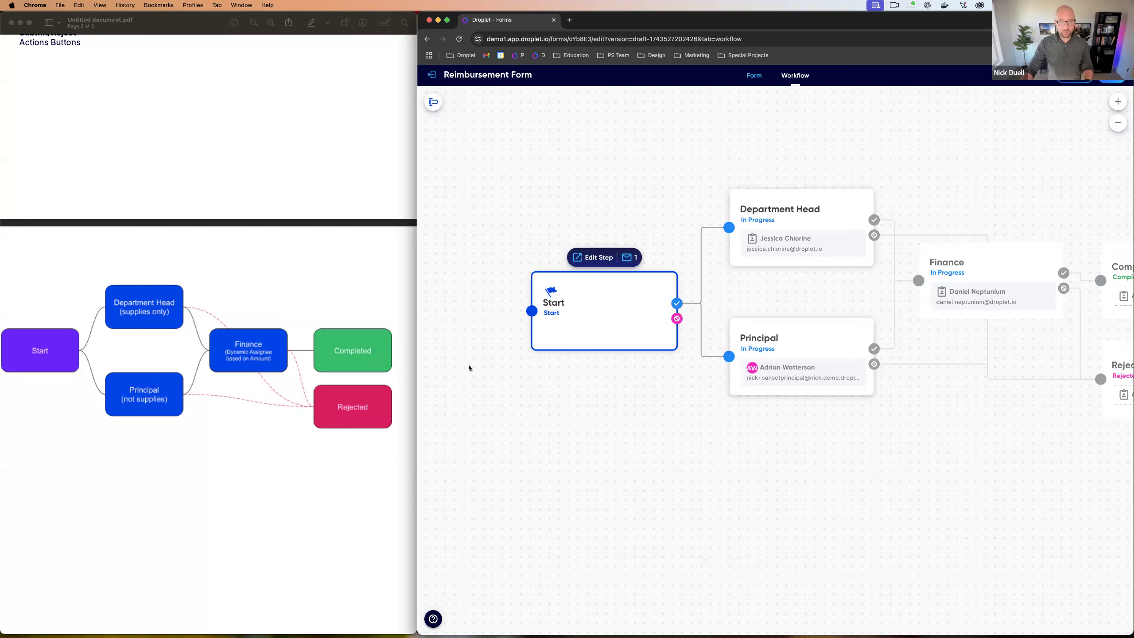
Step: Open the Start step's editor to see its transitions to Department Head and Principal
left_click(599, 258)
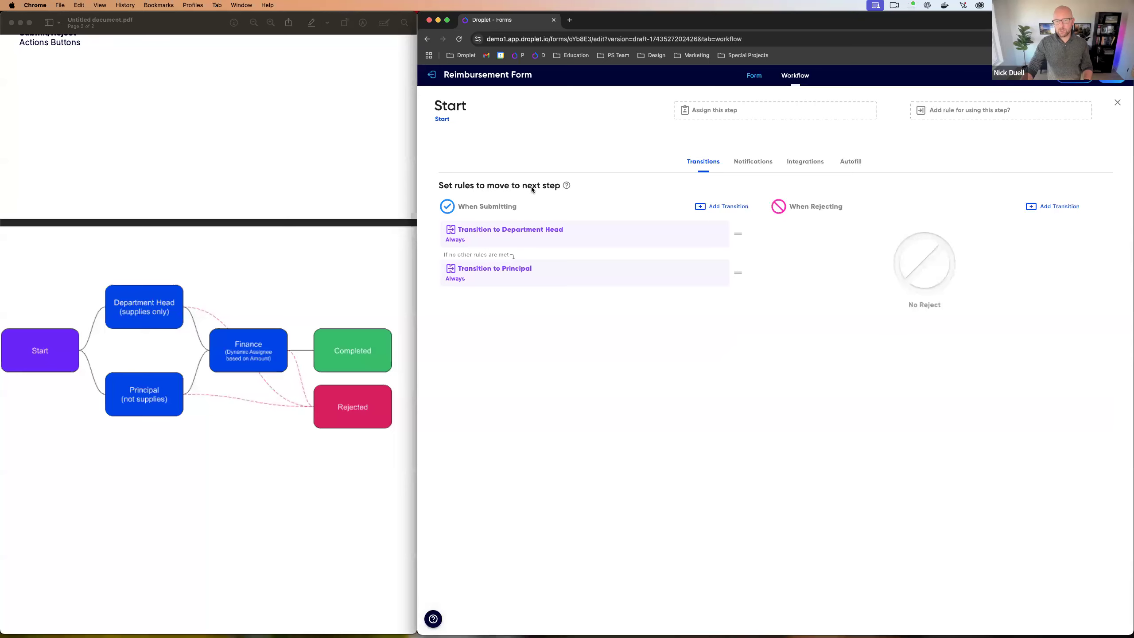
scroll(498, 191, "up", 5)
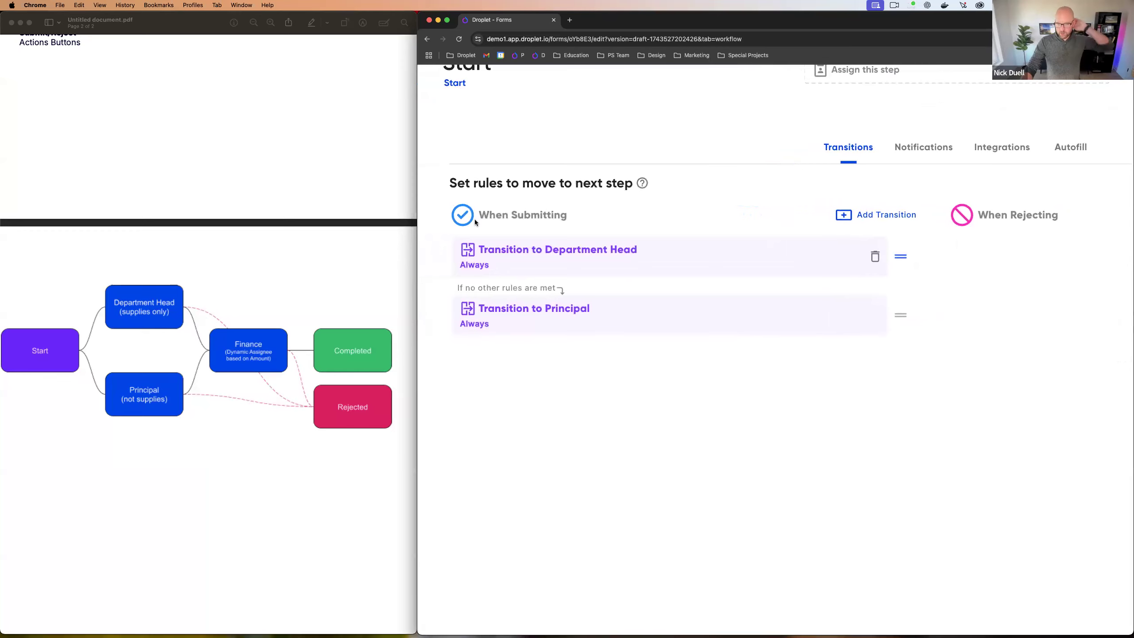
scroll(475, 219, "up", 2)
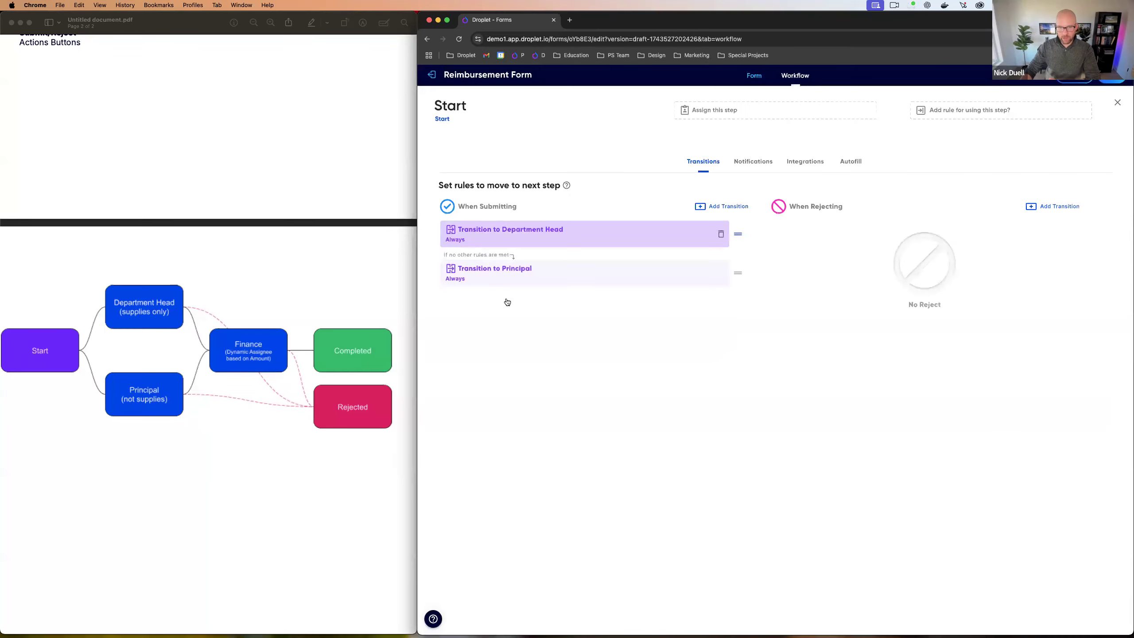
Step: Give the Department Head transition the condition Category is Supplies and apply the rule
left_click(492, 244)
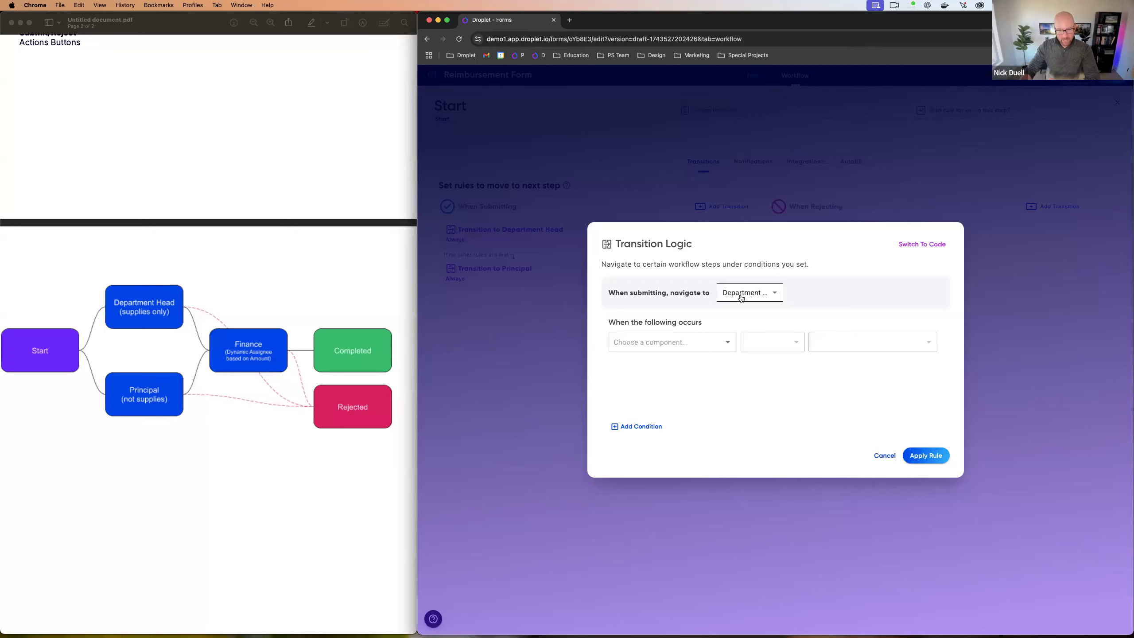
left_click(691, 338)
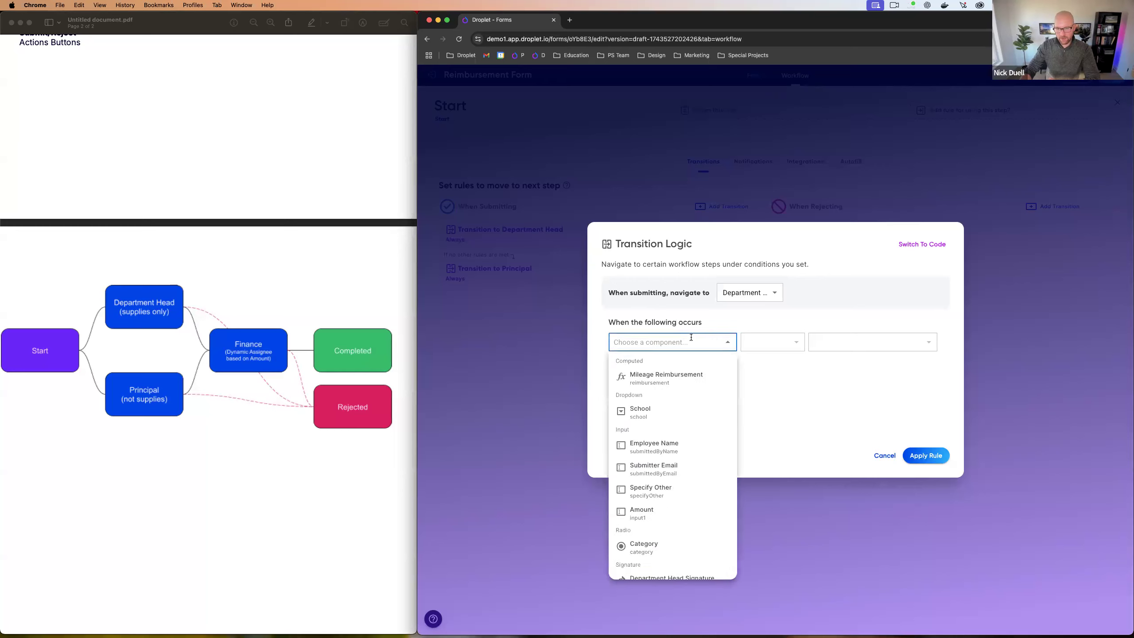
left_click(649, 544)
left_click(761, 348)
left_click(781, 409)
left_click(835, 352)
left_click(834, 357)
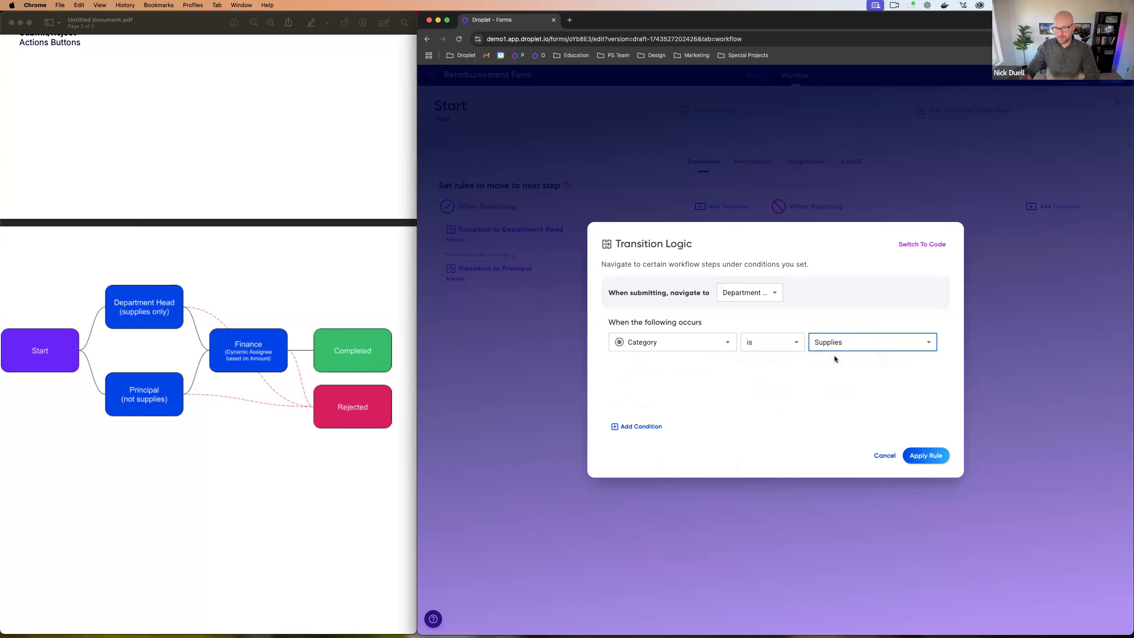
left_click(921, 456)
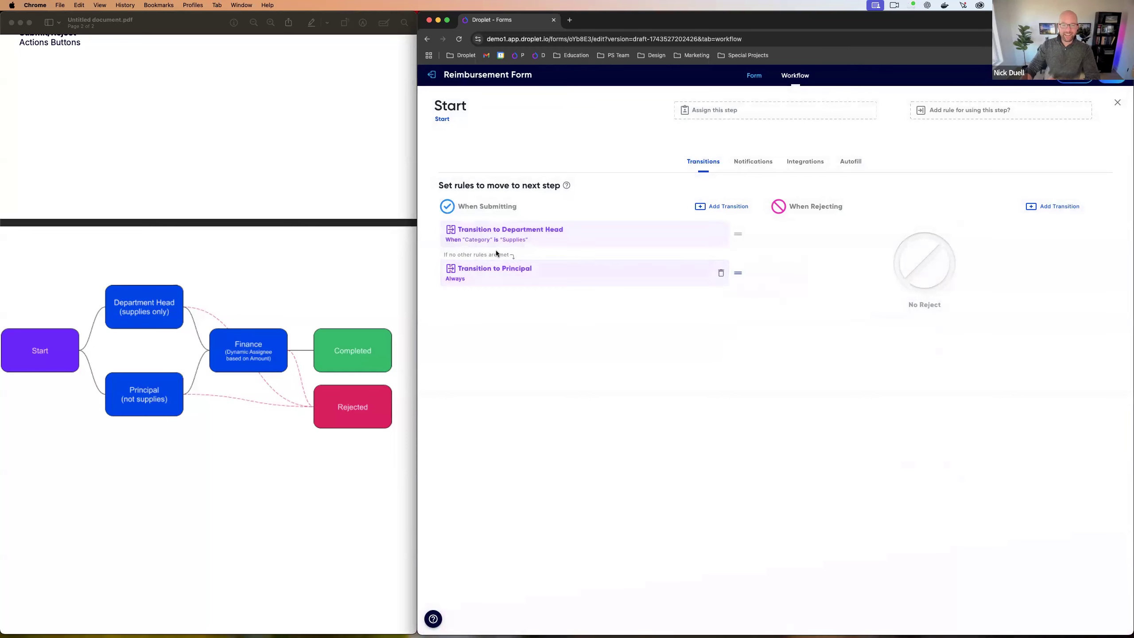
scroll(426, 250, "up", 5)
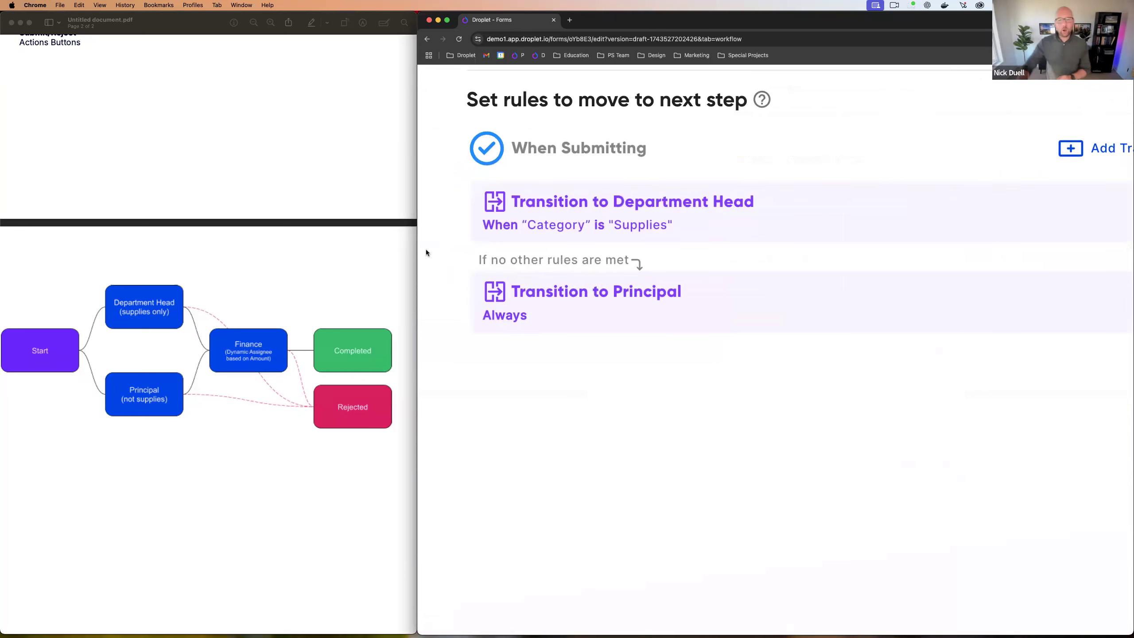
left_click(561, 231)
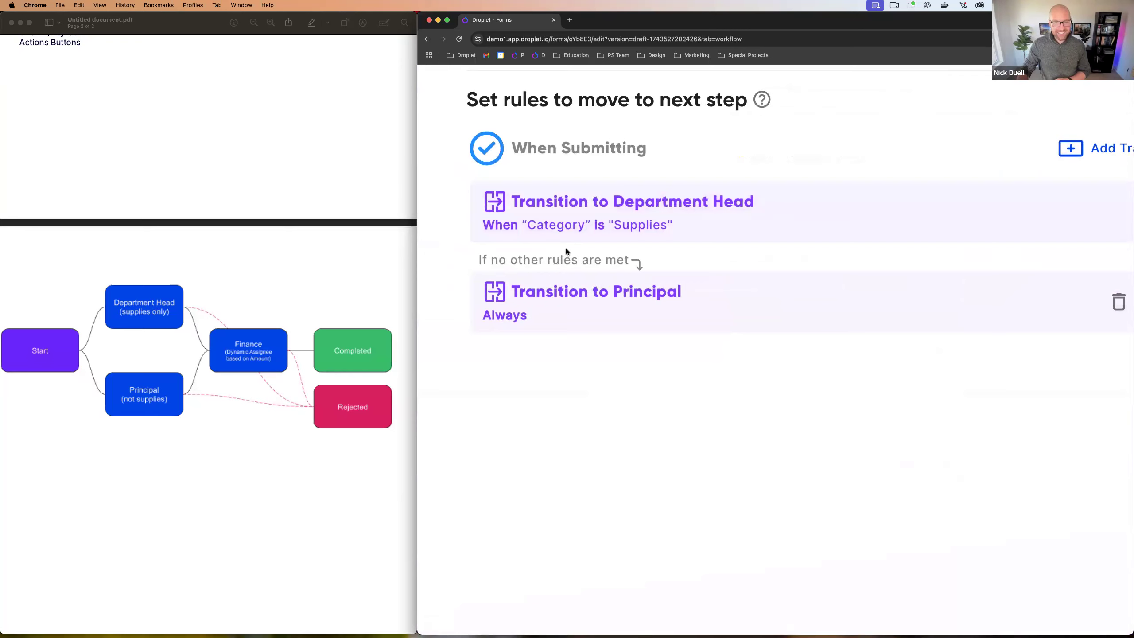
left_click(517, 315)
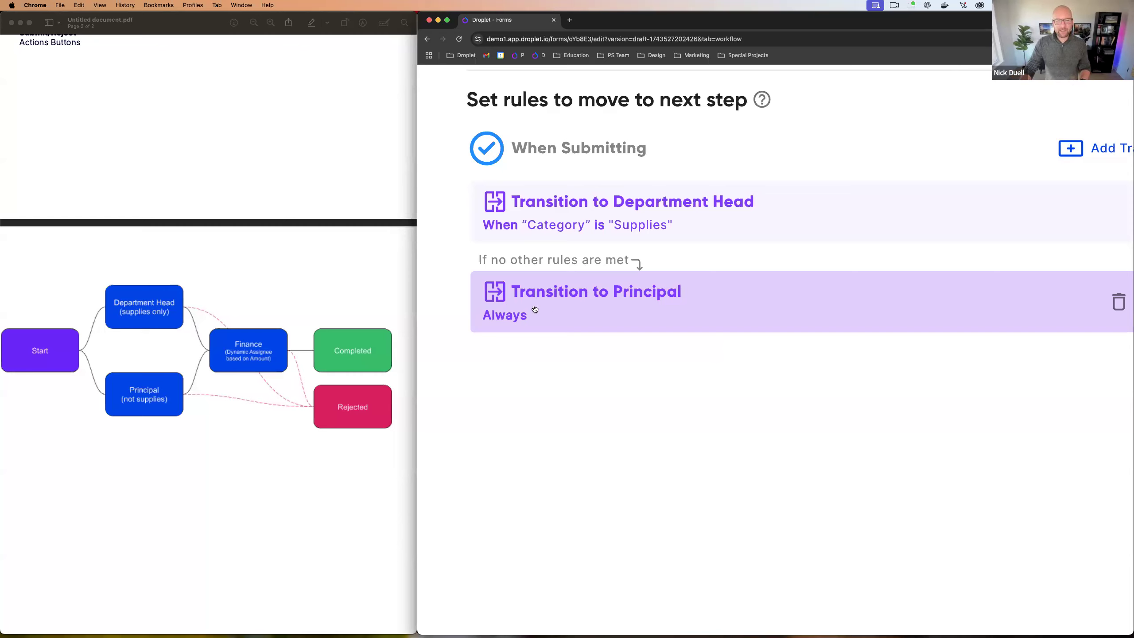
scroll(202, 283, "up", 10)
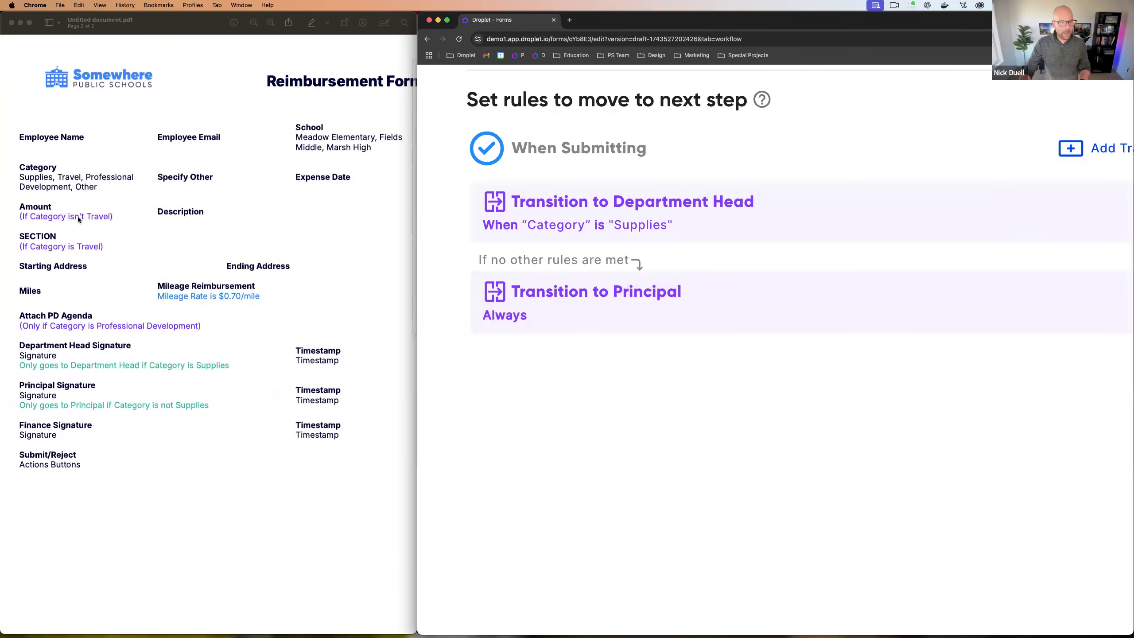
left_click(25, 198)
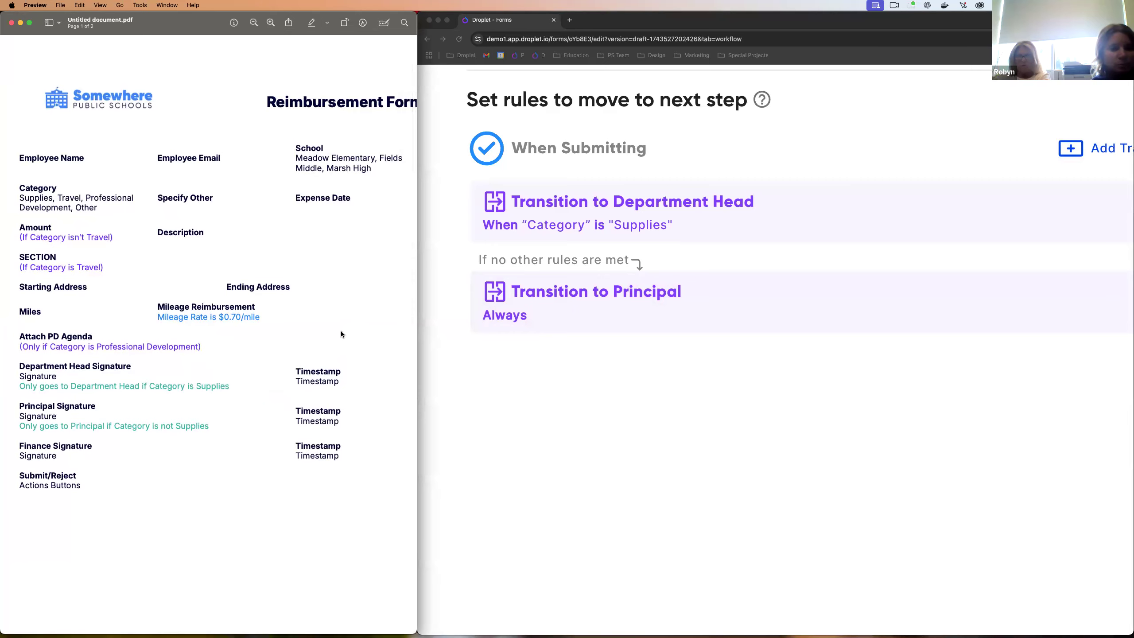
scroll(261, 283, "down", 10)
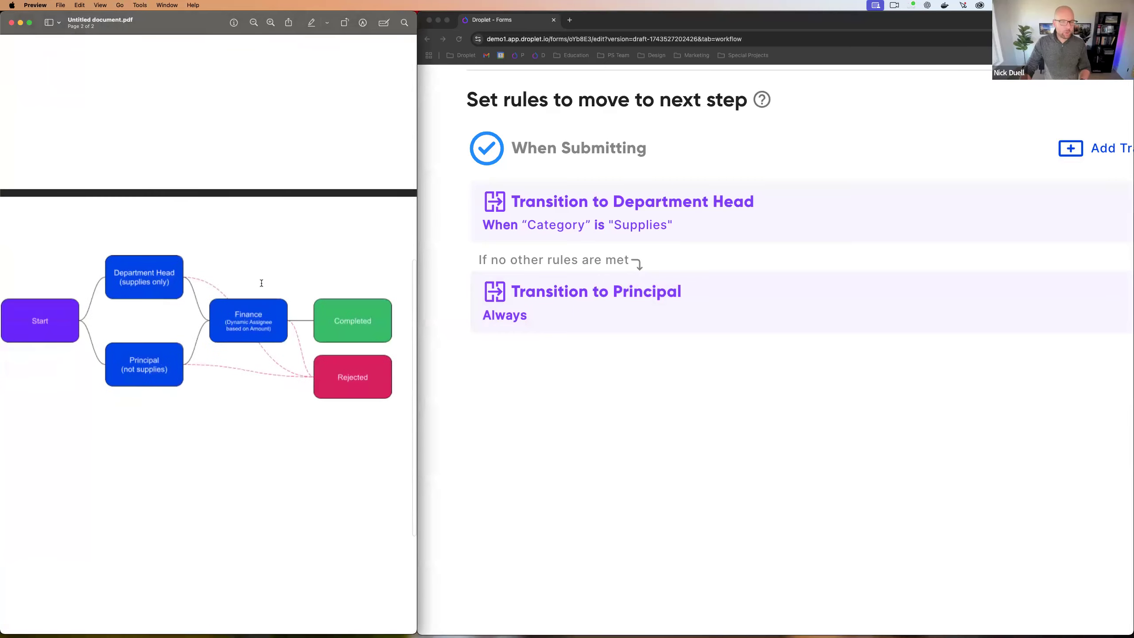
left_click(443, 286)
scroll(443, 287, "down", 5)
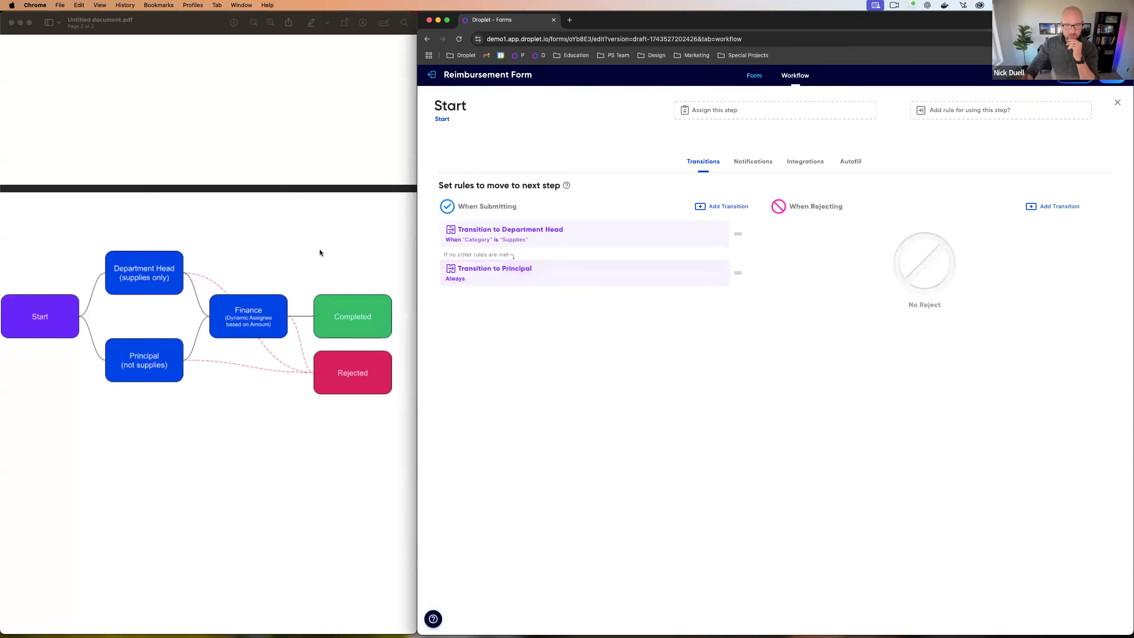
Step: Close the Start editor, review the Principal step's transitions, then select the Finance node
scroll(319, 249, "up", 10)
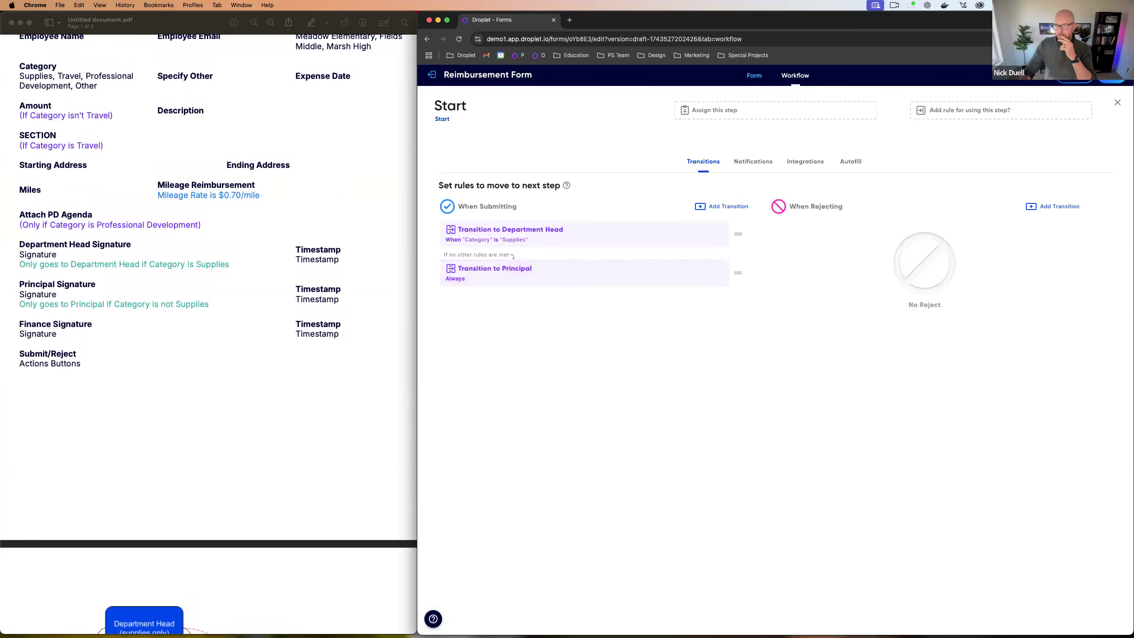
left_click(1118, 107)
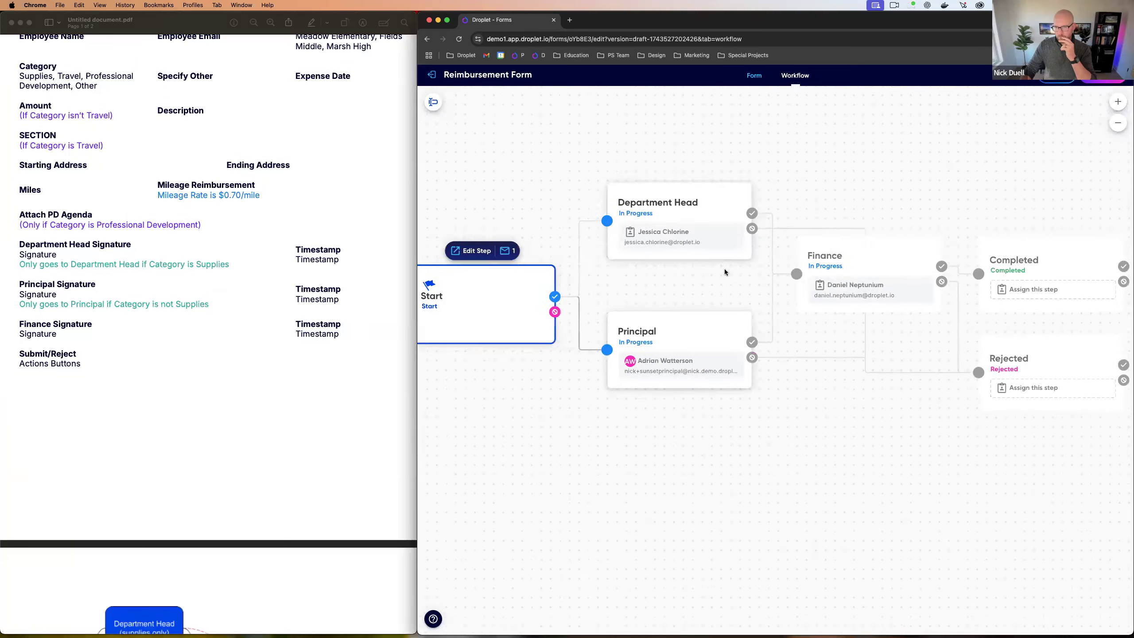
left_click(653, 208)
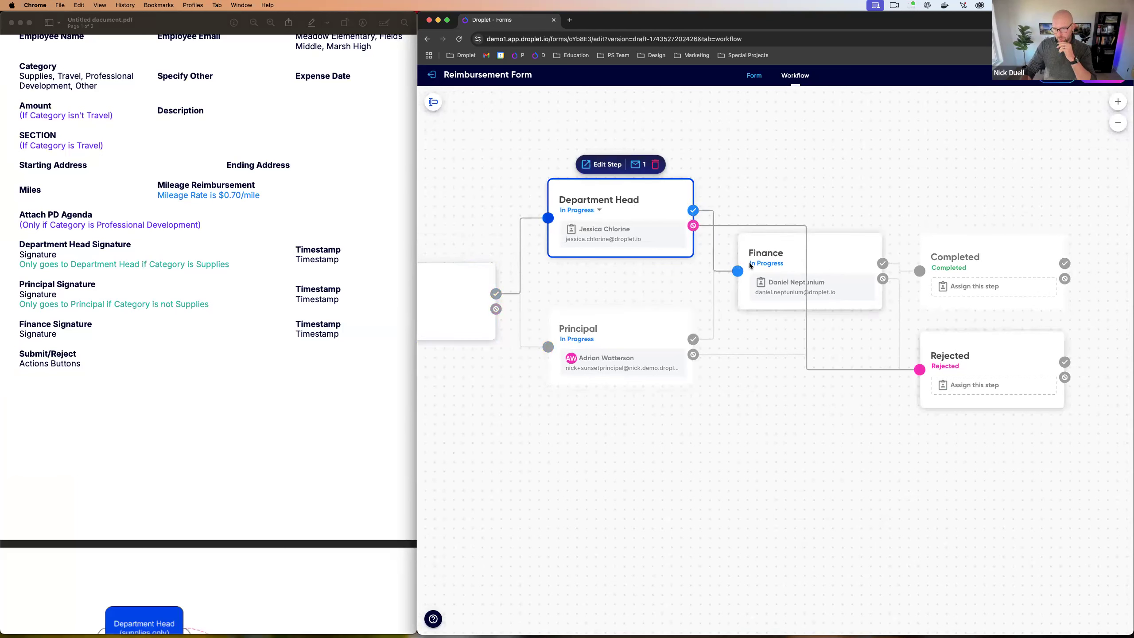
left_click(648, 322)
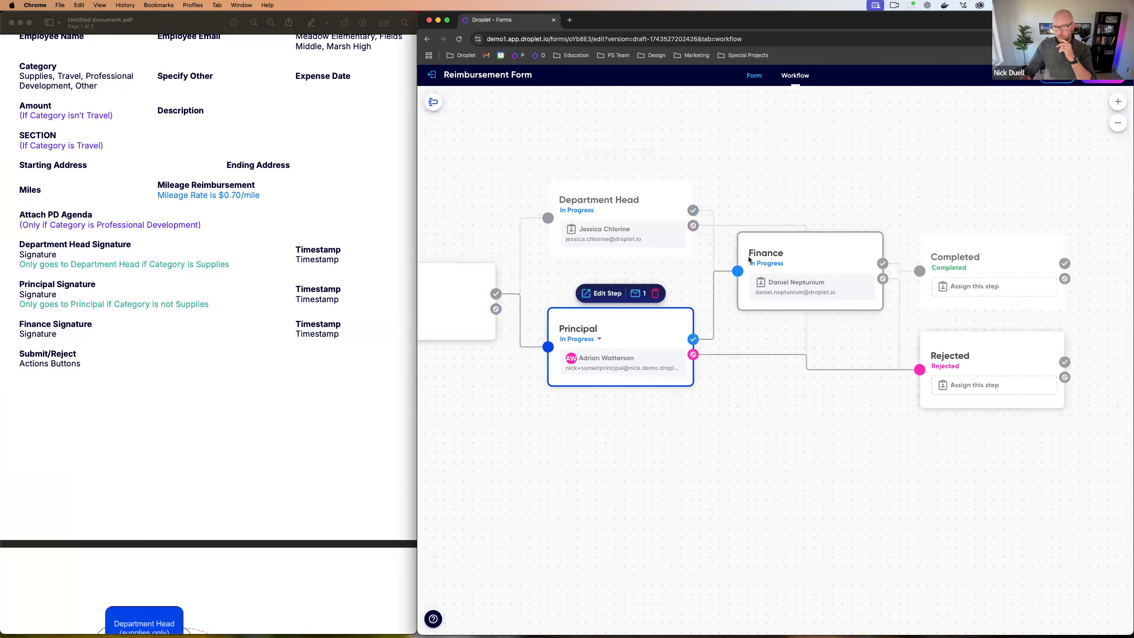
left_click(599, 295)
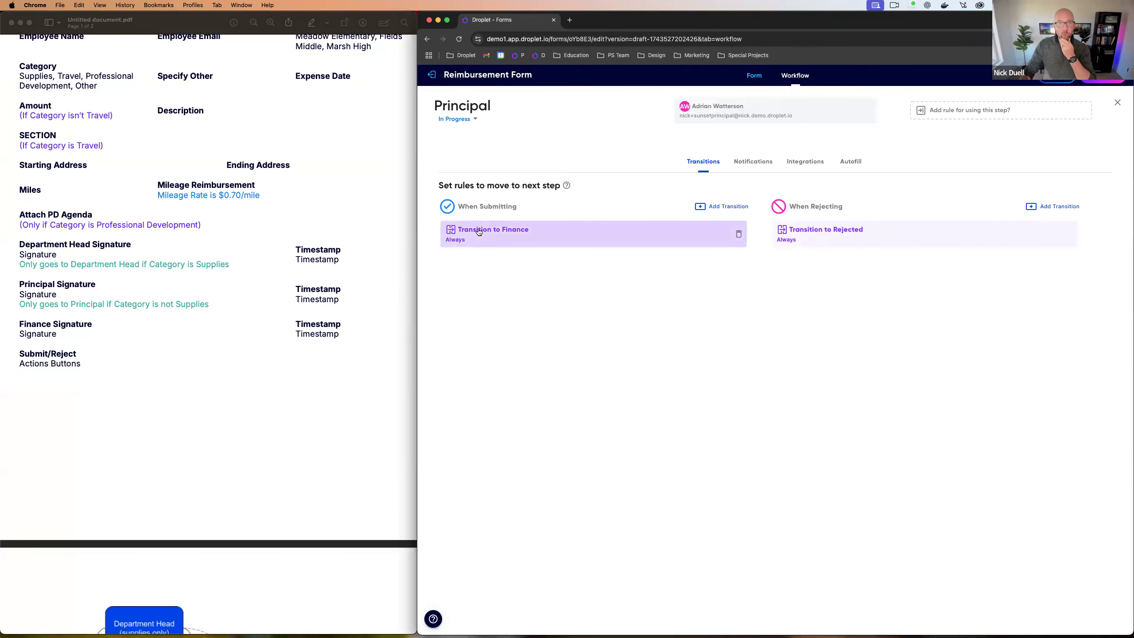
left_click(1115, 105)
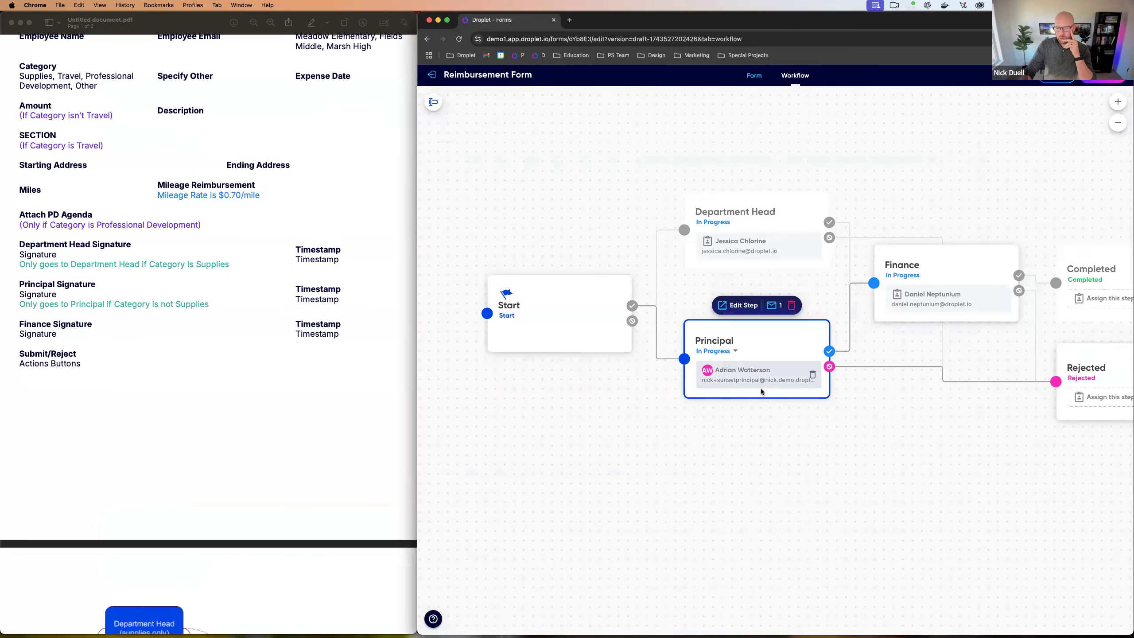
left_click(791, 274)
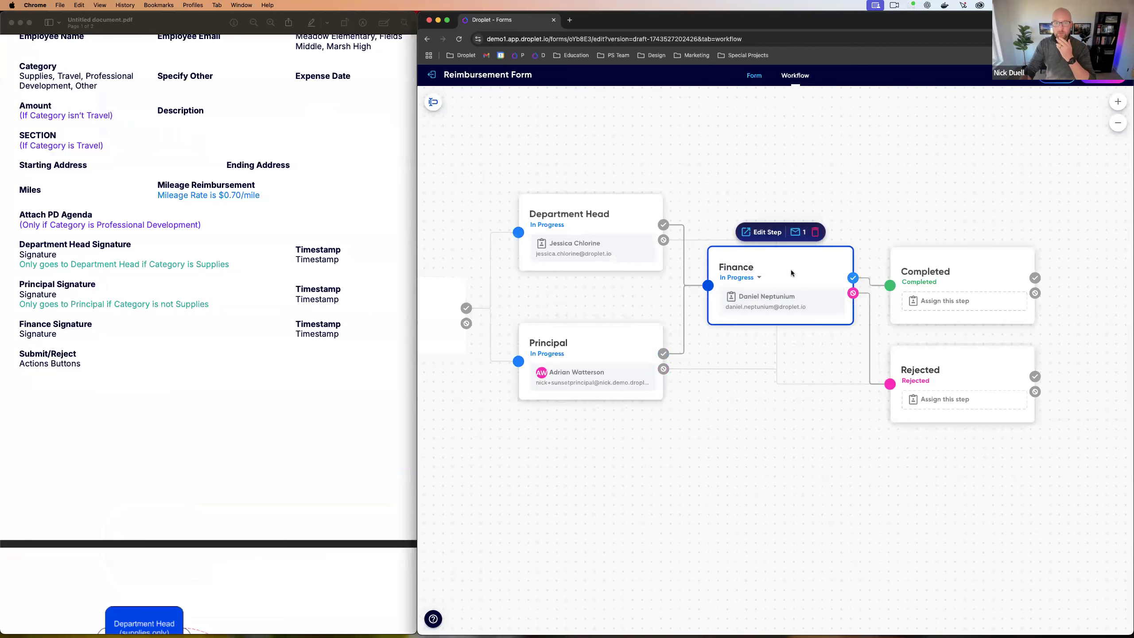
scroll(791, 273, "left", 4)
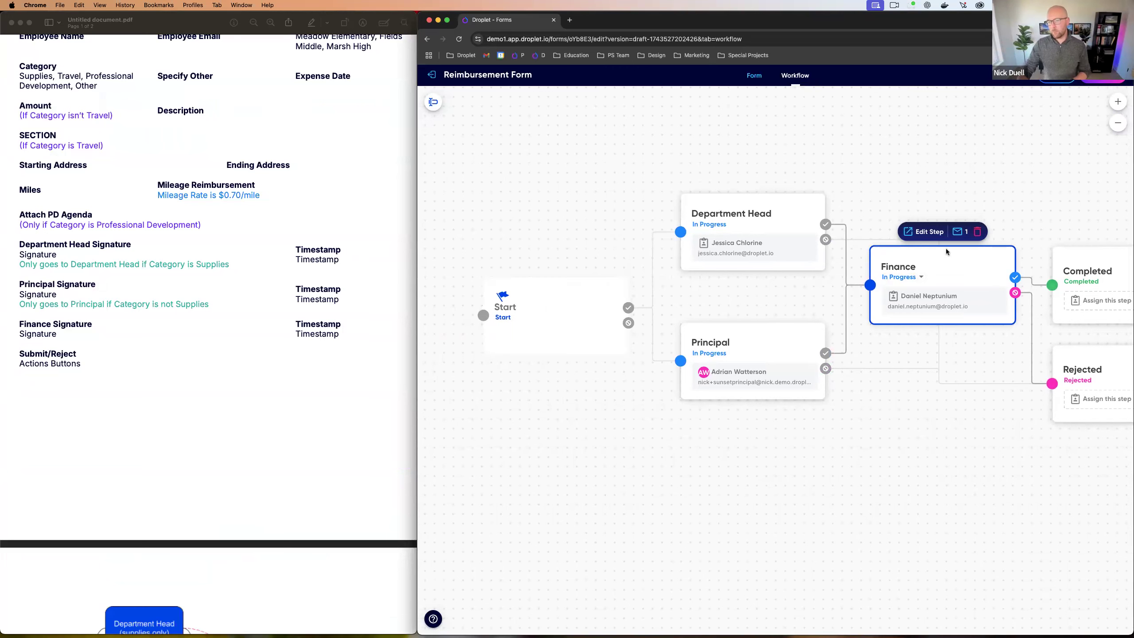
Step: Open the Finance step's settings and start a run rule that runs the step
left_click(932, 236)
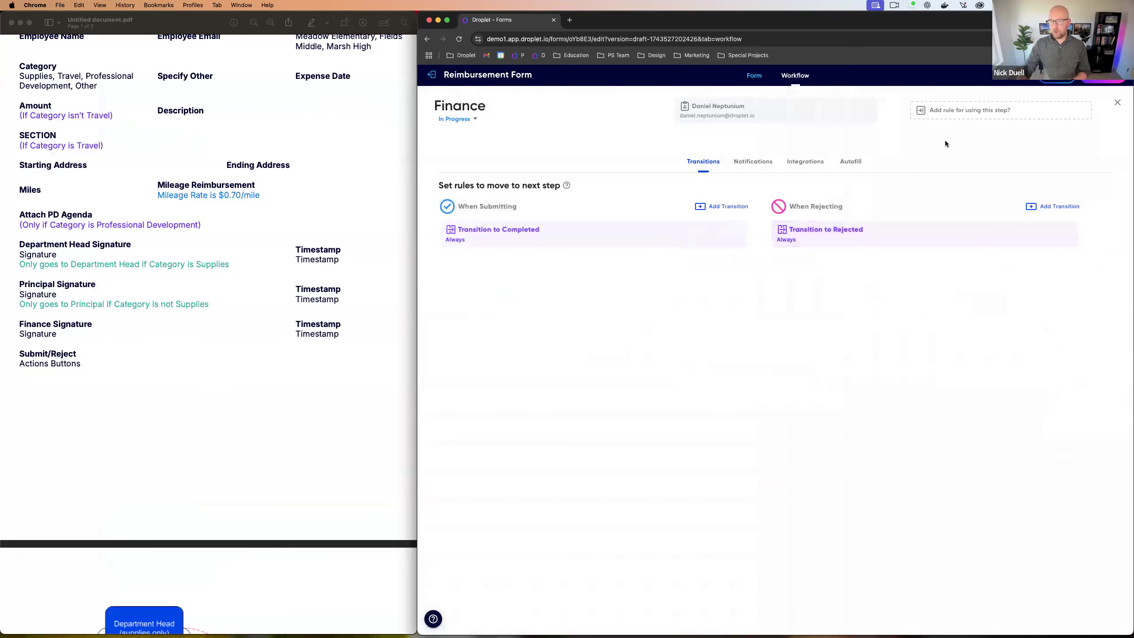
left_click(1010, 114)
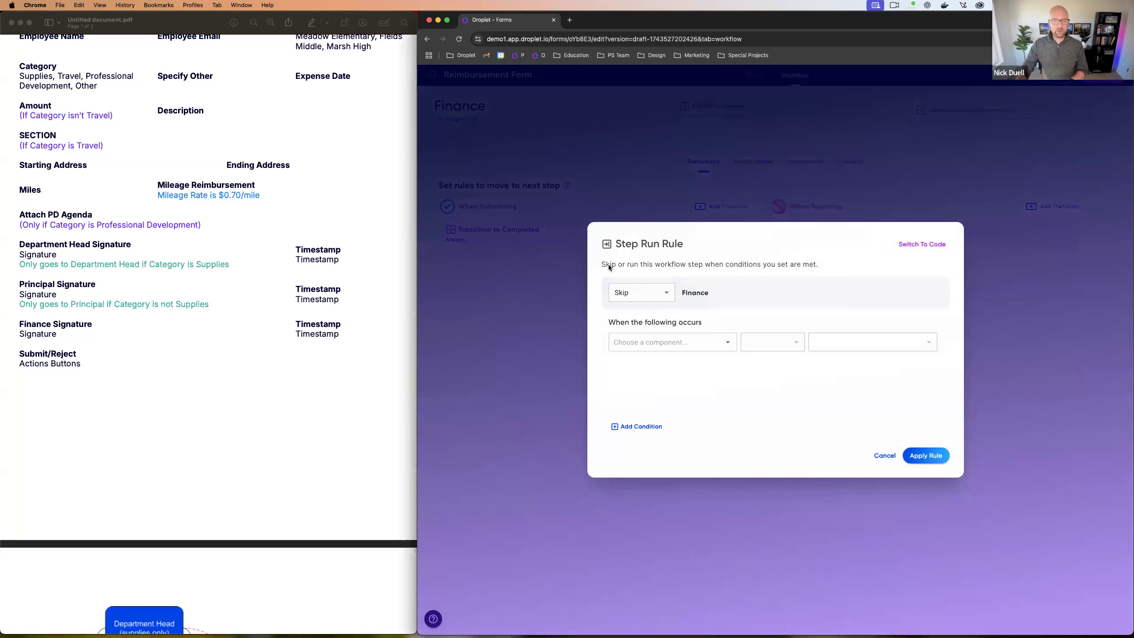
left_click(640, 300)
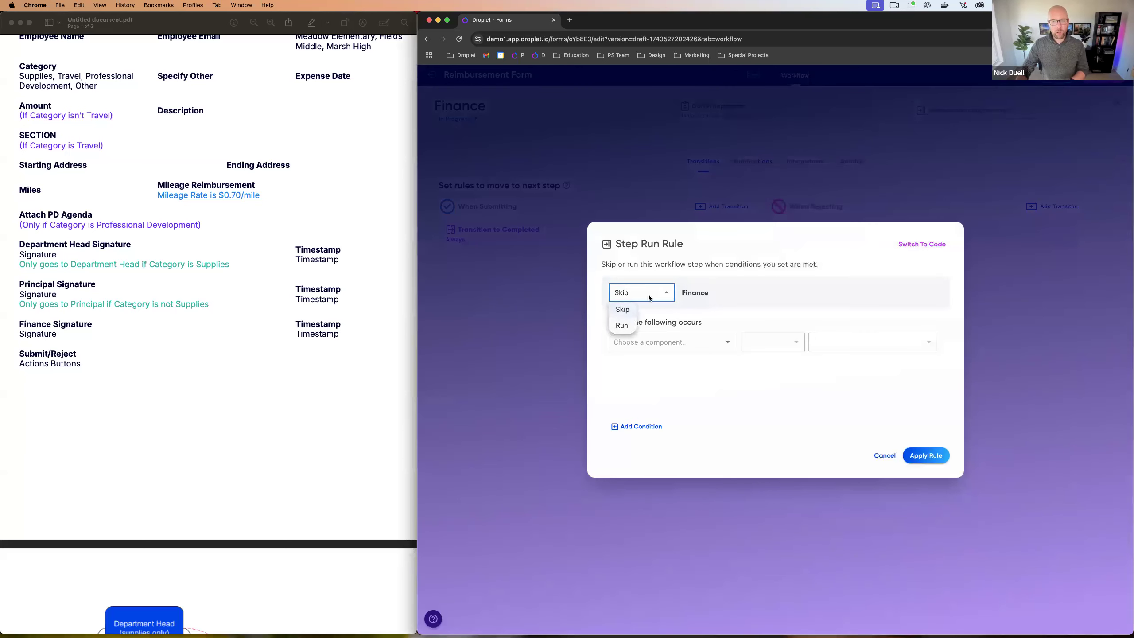
left_click(655, 290)
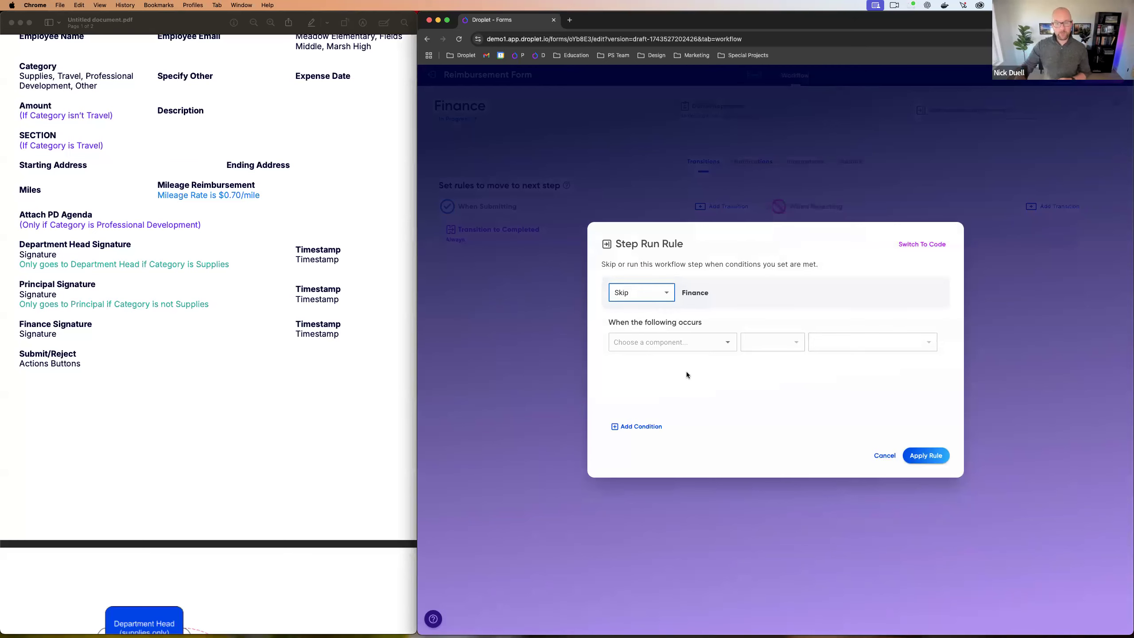
left_click(654, 295)
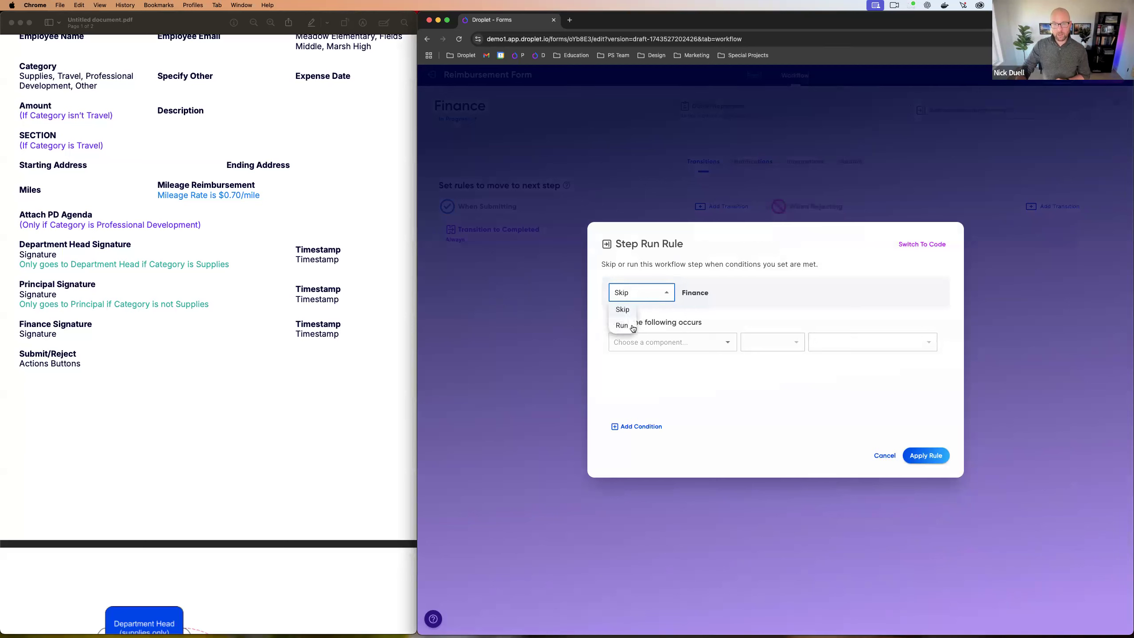
Step: Set the run condition to Mileage Reimbursement is greater than 500
left_click(687, 342)
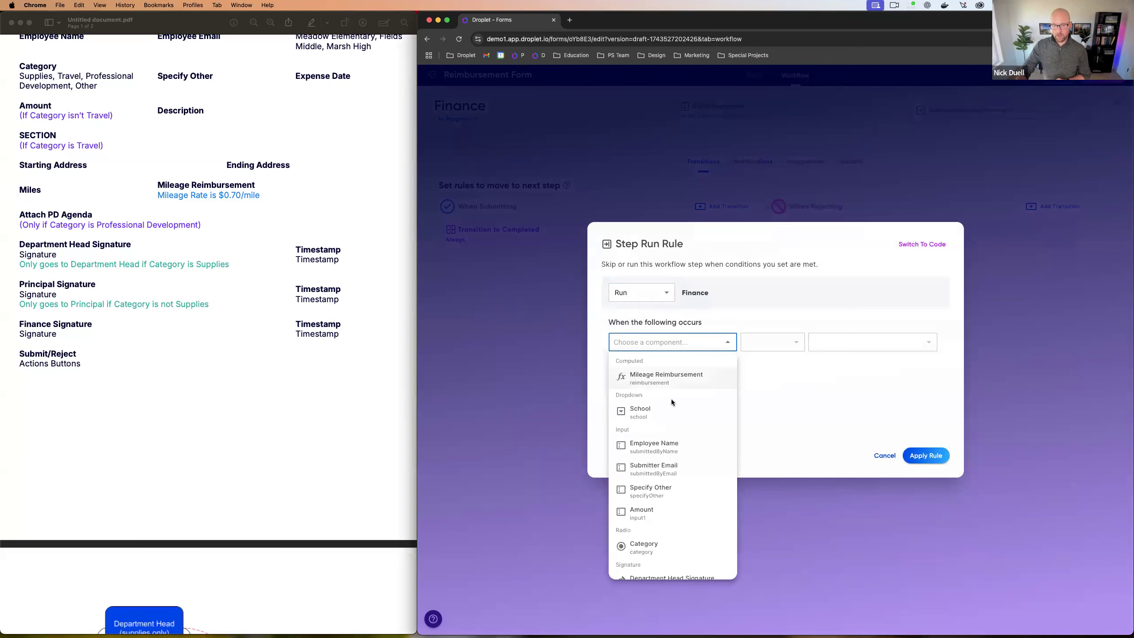
scroll(671, 399, "down", 1)
left_click(651, 503)
left_click(765, 342)
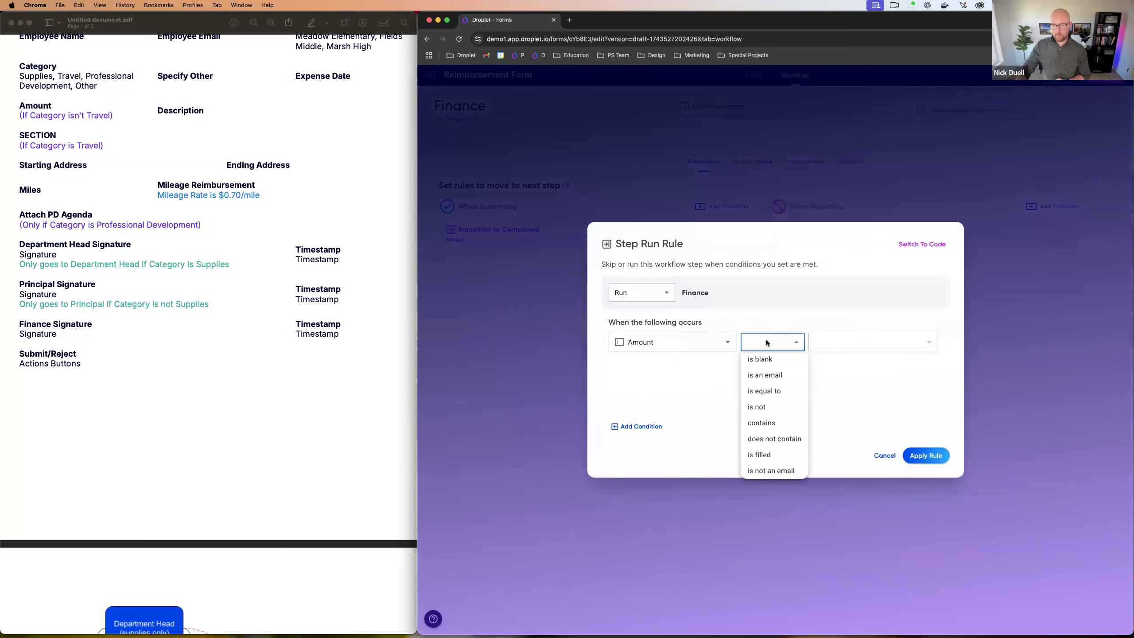
left_click(714, 343)
scroll(662, 431, "down", 4)
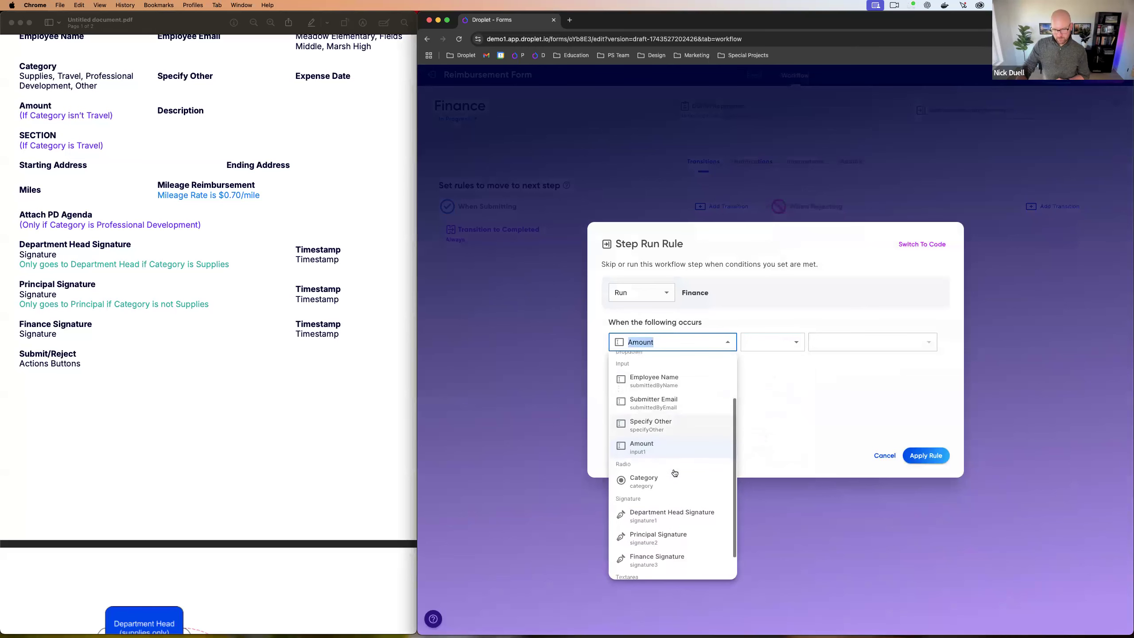
scroll(661, 464, "up", 4)
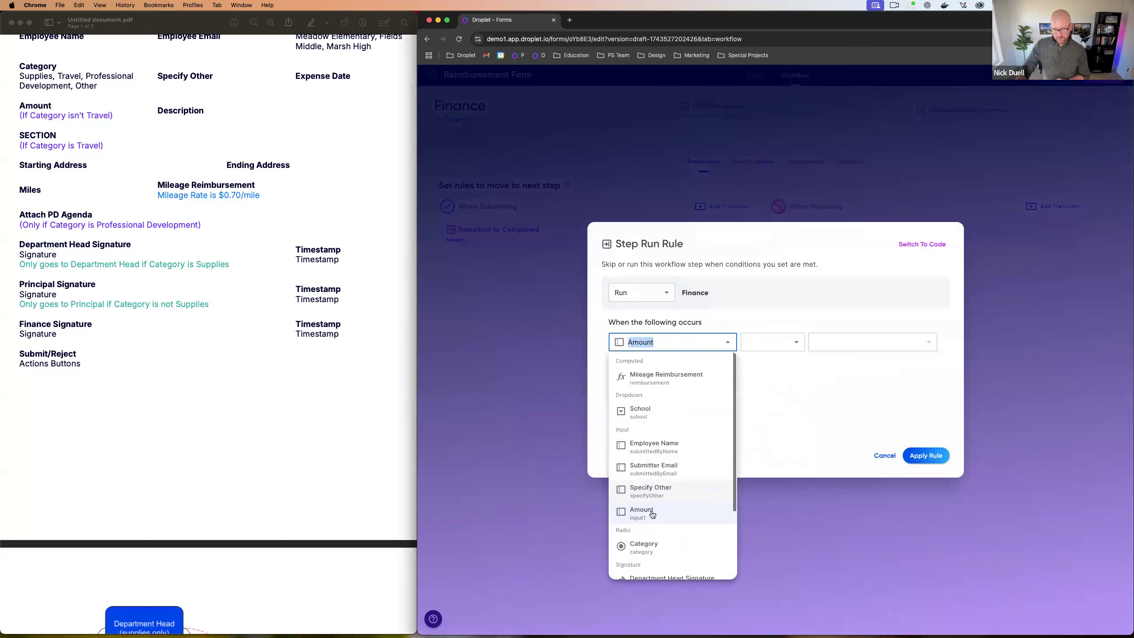
left_click(662, 380)
left_click(773, 341)
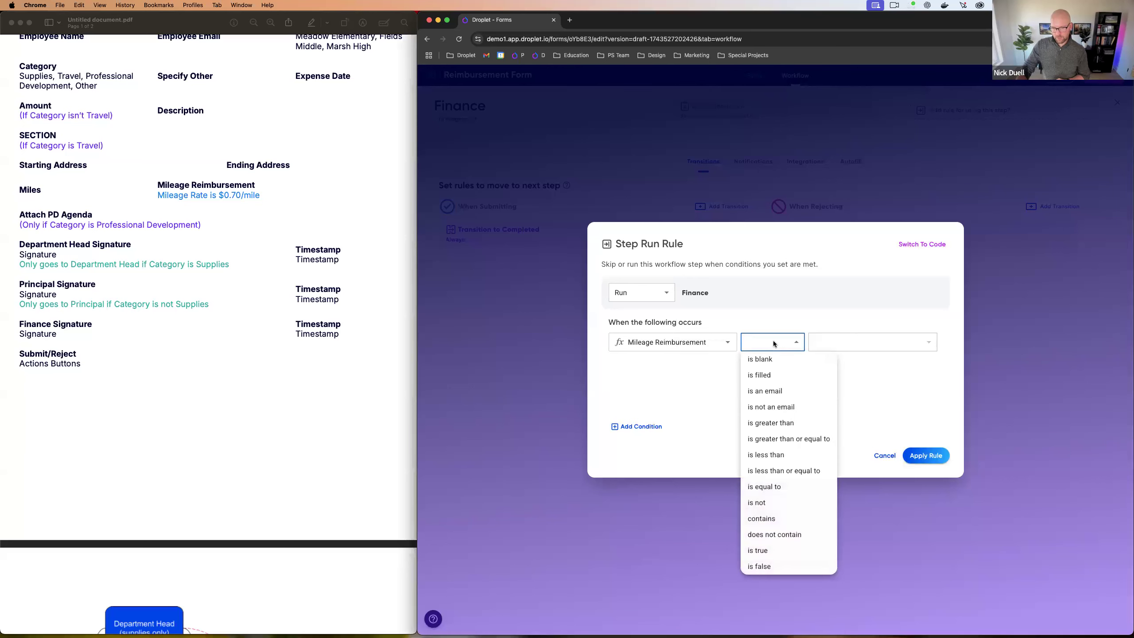
left_click(774, 427)
left_click(821, 342)
type("500")
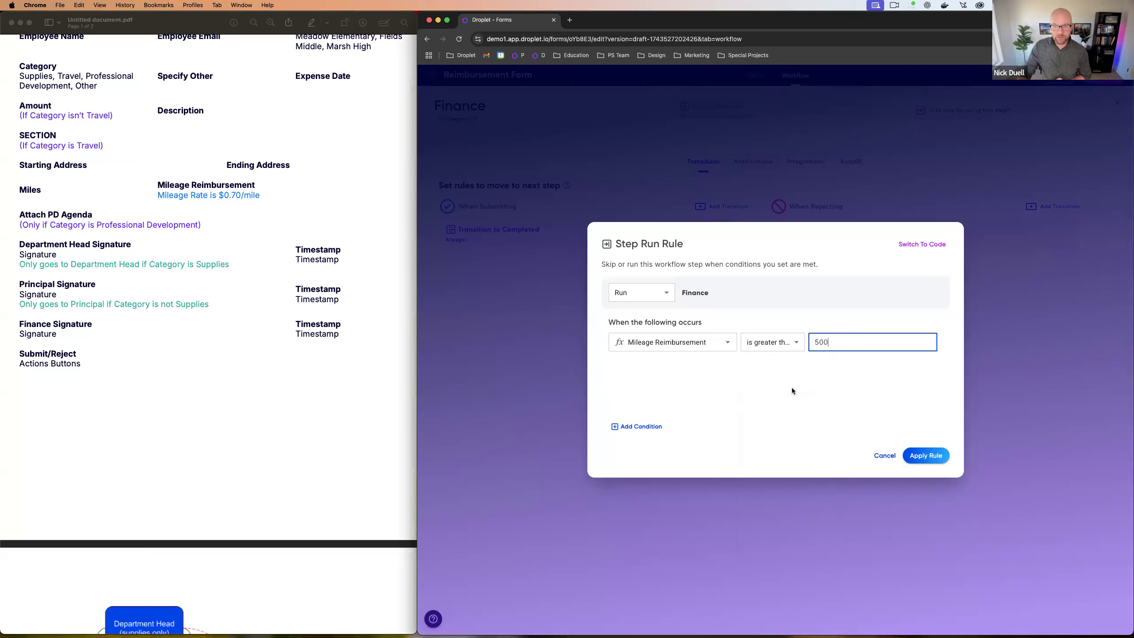
left_click(793, 389)
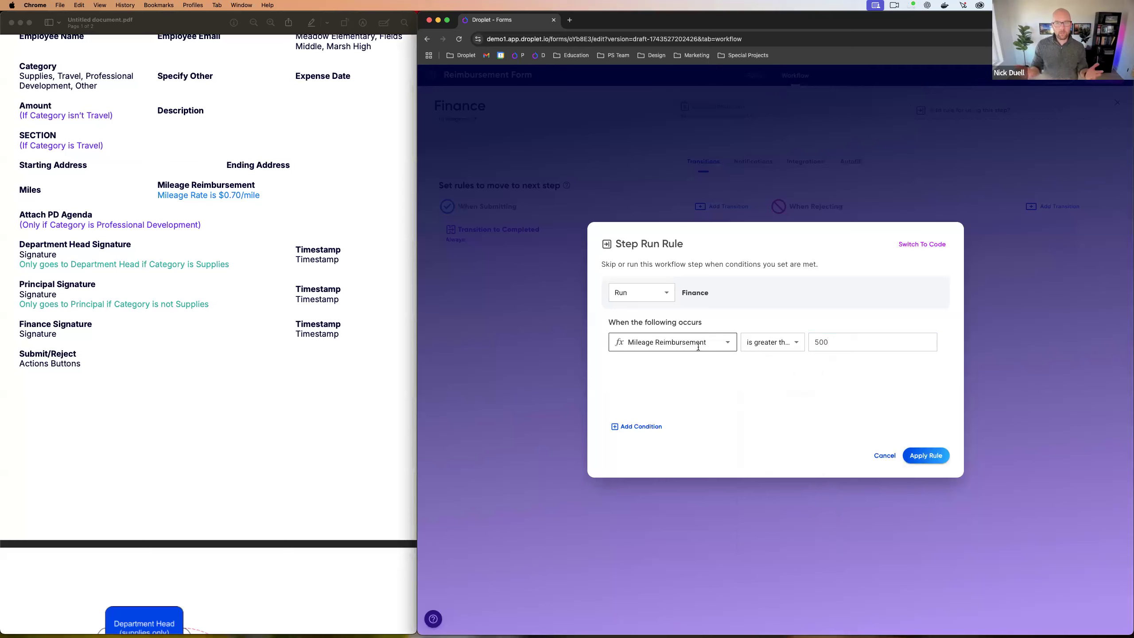
Step: Change the threshold to 100, then cancel the run rule without saving
left_click(818, 343)
left_click(784, 397)
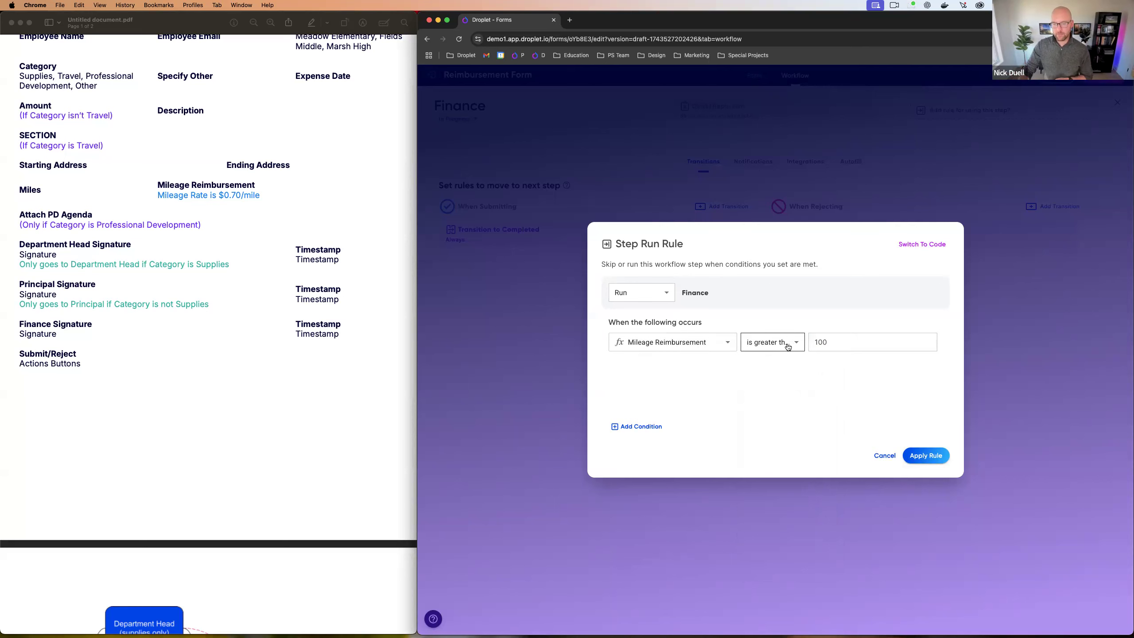
left_click(882, 456)
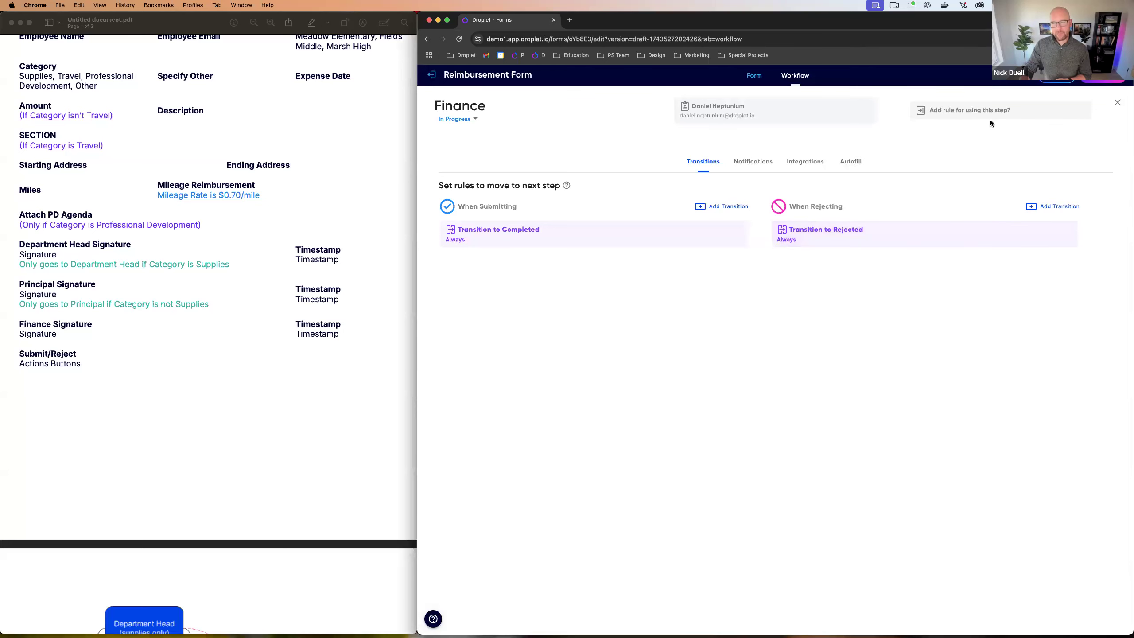
Step: Close the Finance settings, advance the slides to the Visibility topic, and return to Droplet
left_click(1117, 104)
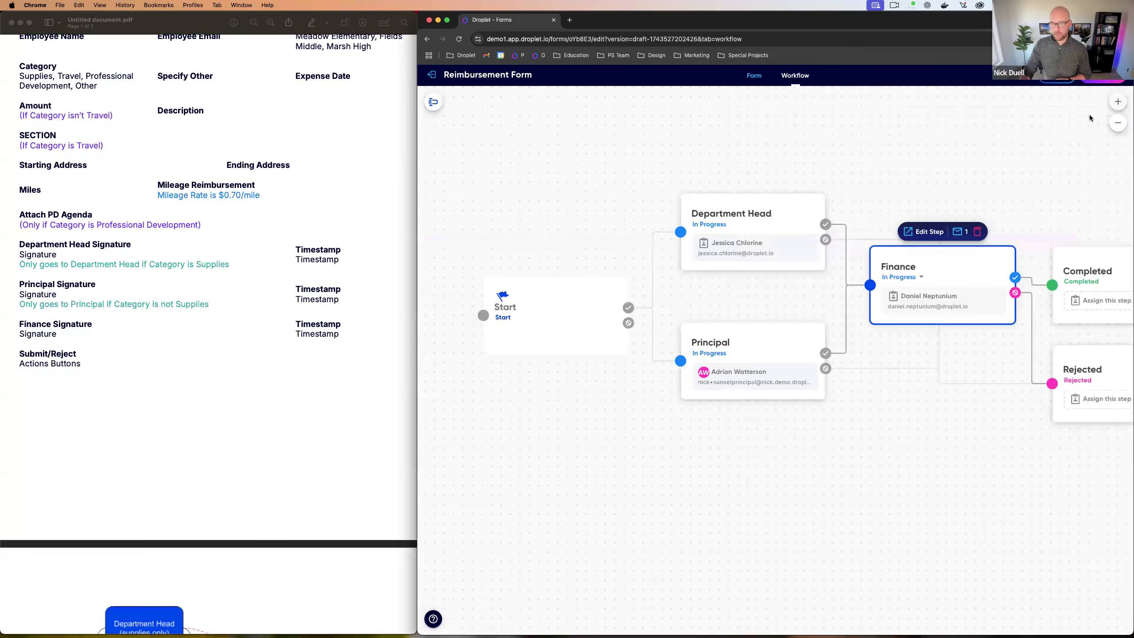
left_click(643, 435)
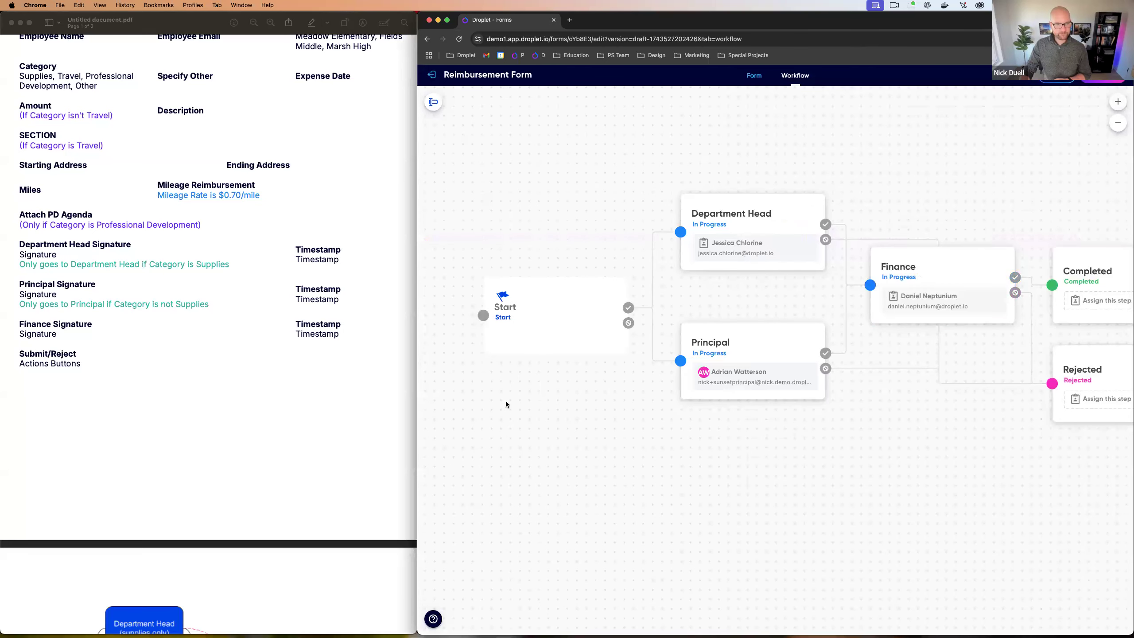
key("ctrl+Left")
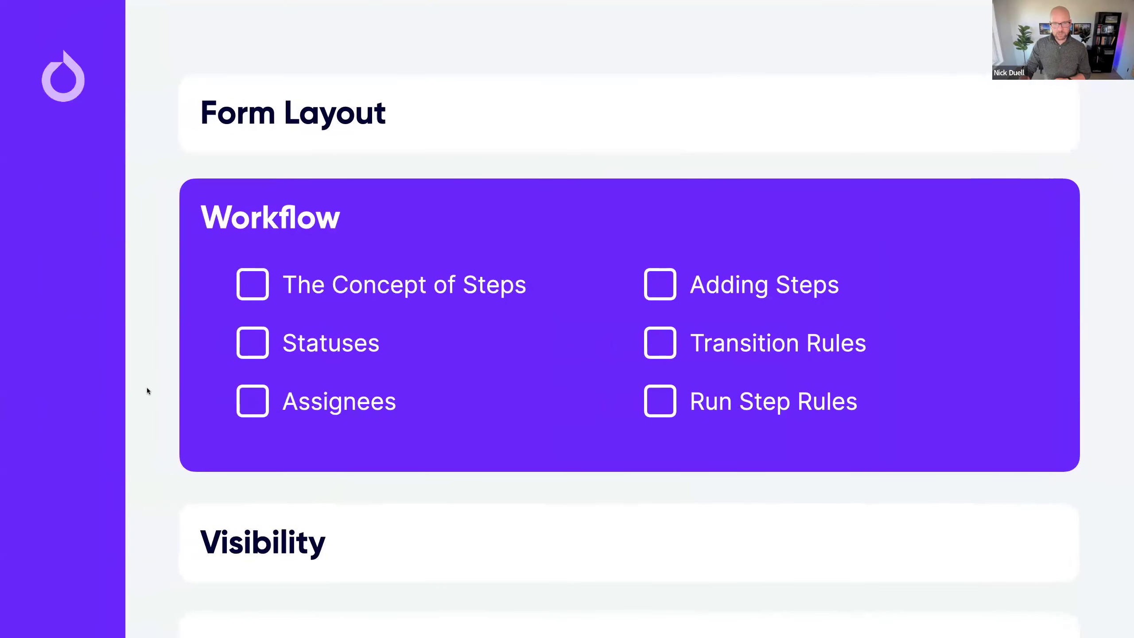
key("Right")
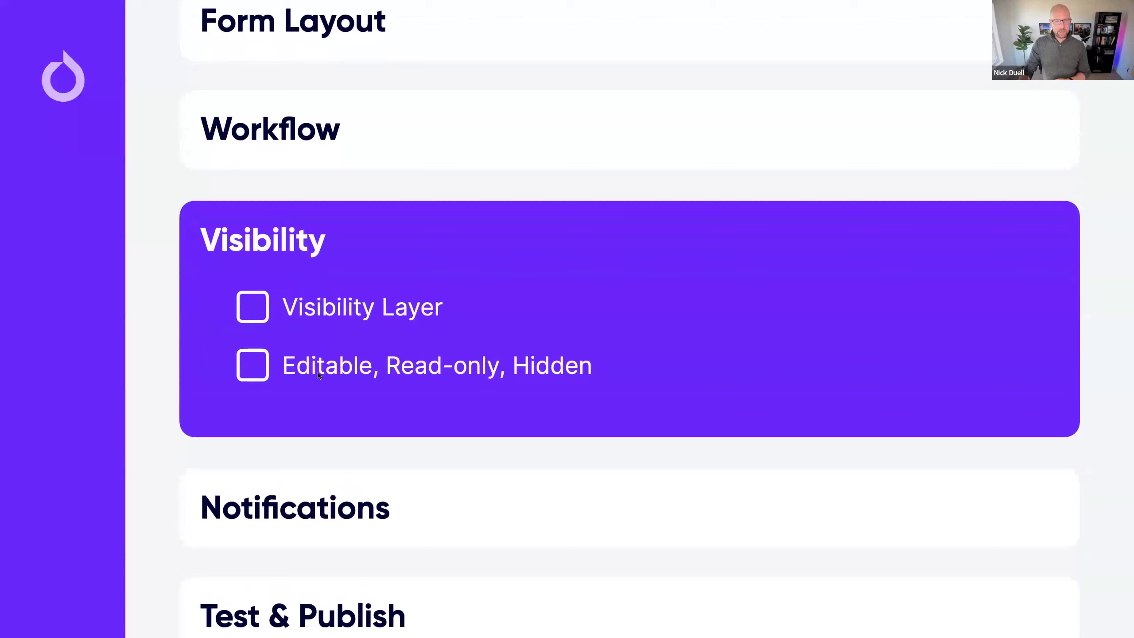
key("ctrl+Right")
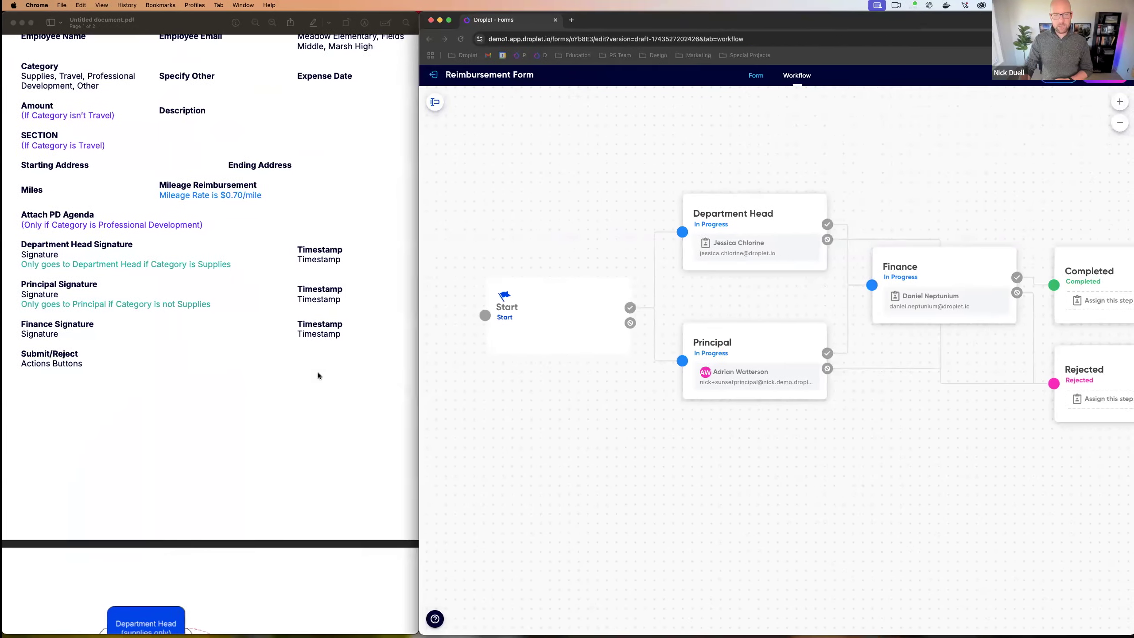
Step: Open the Form tab's Visibility settings for the Start step and select Department Head Signature
left_click(753, 76)
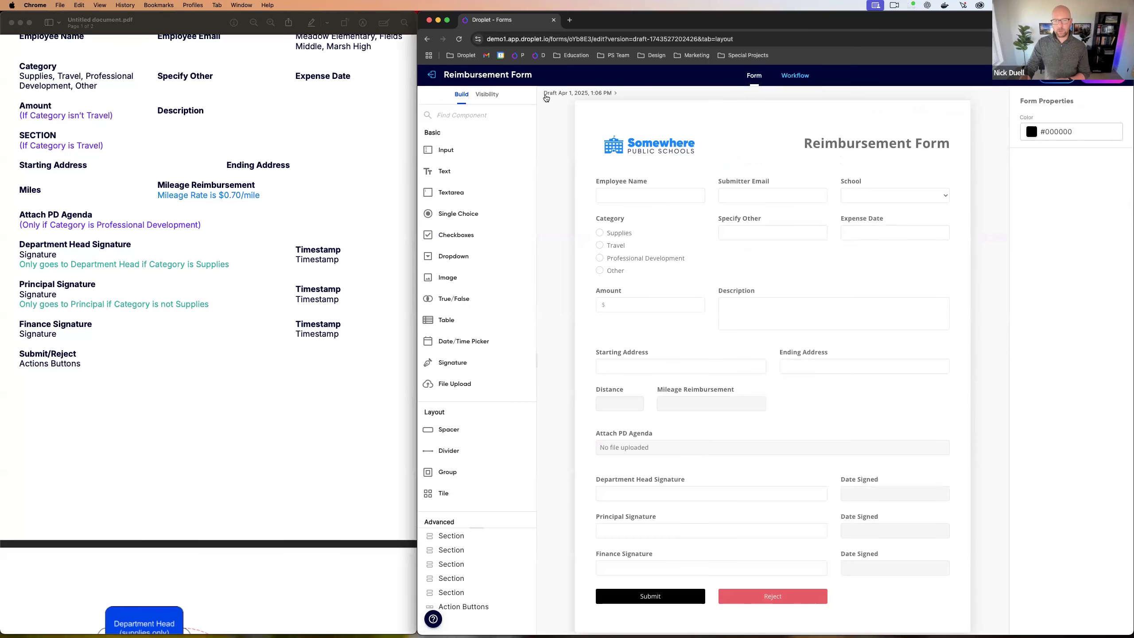
left_click(490, 98)
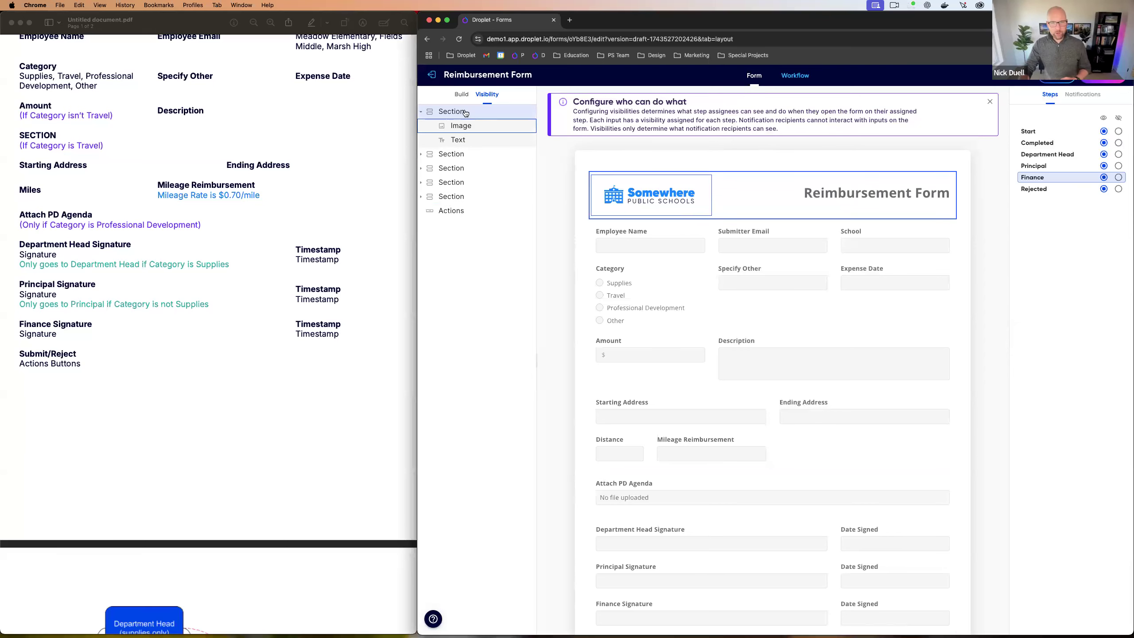
left_click(461, 94)
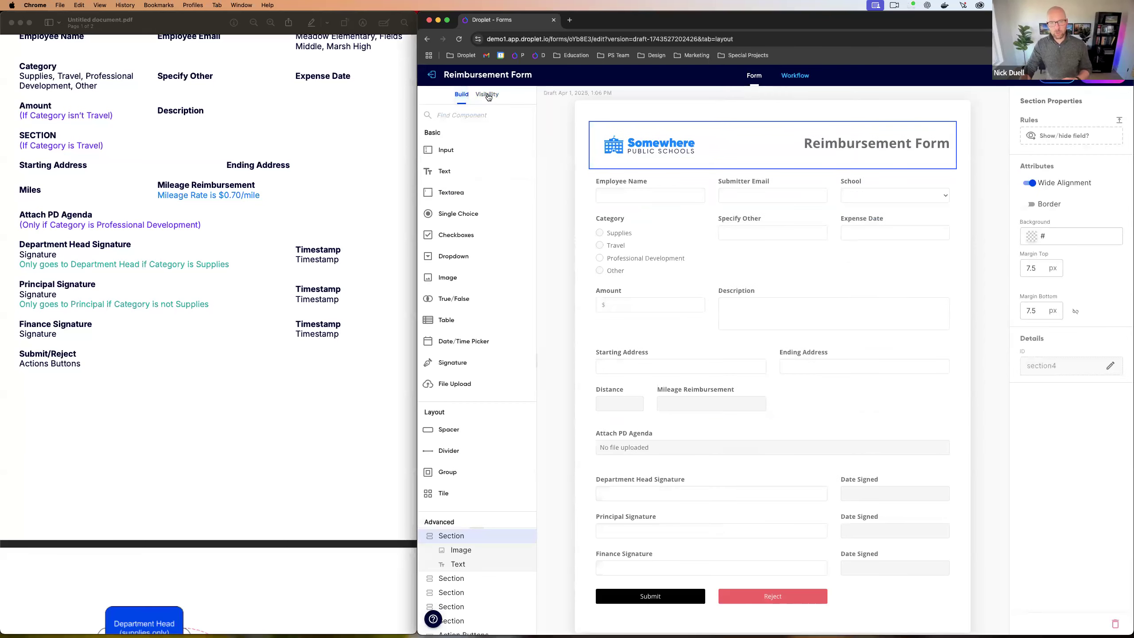
left_click(487, 95)
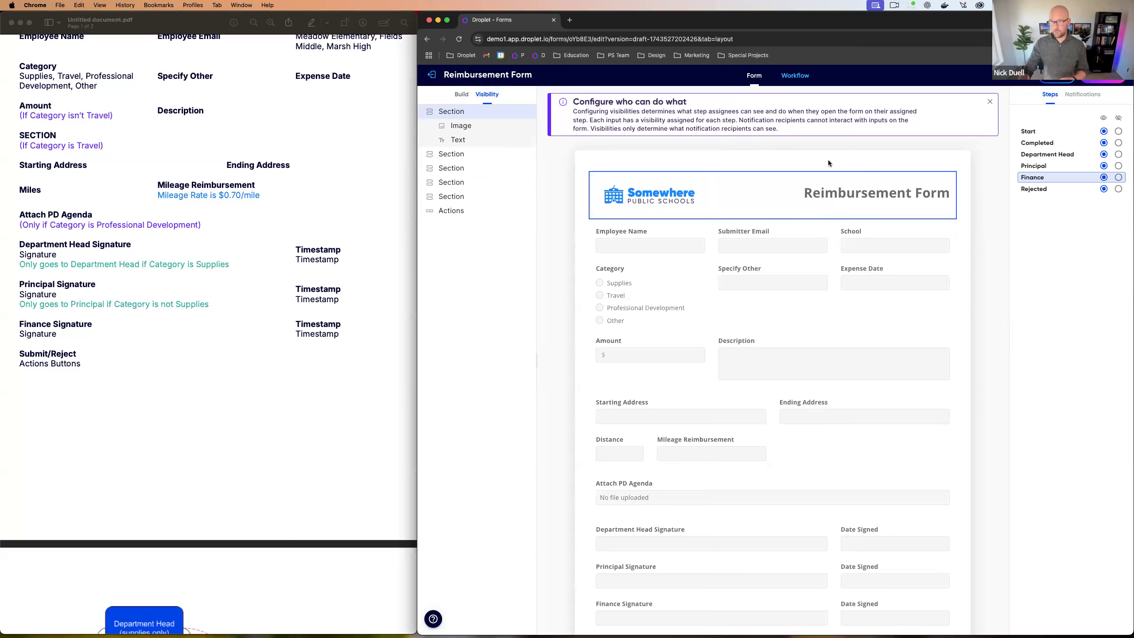
left_click(989, 101)
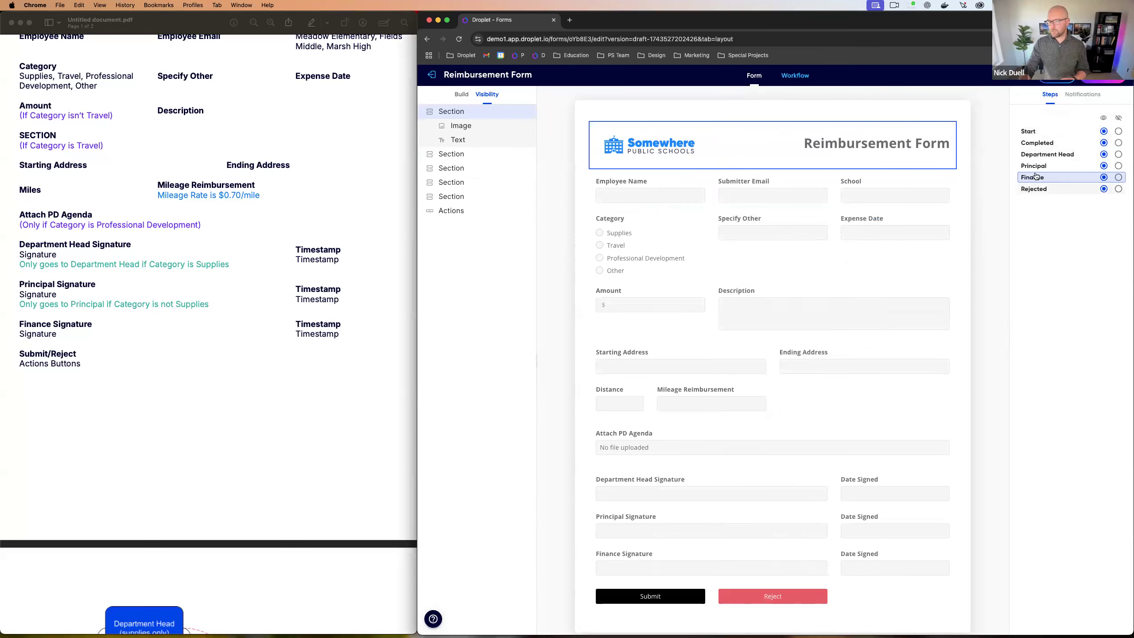
left_click(1035, 132)
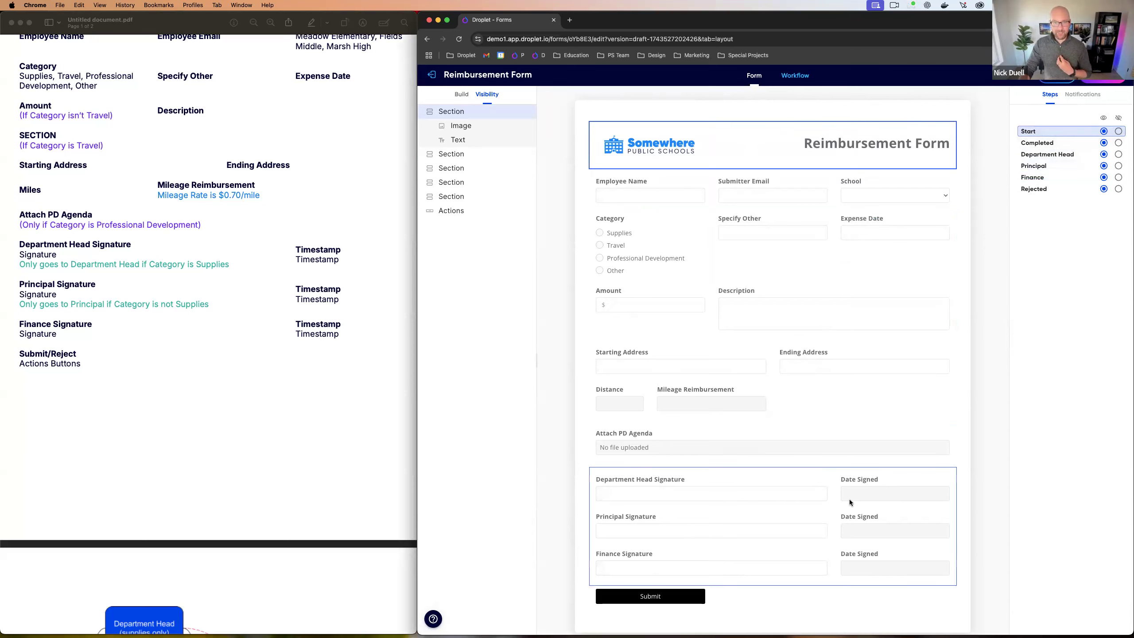
left_click(645, 493)
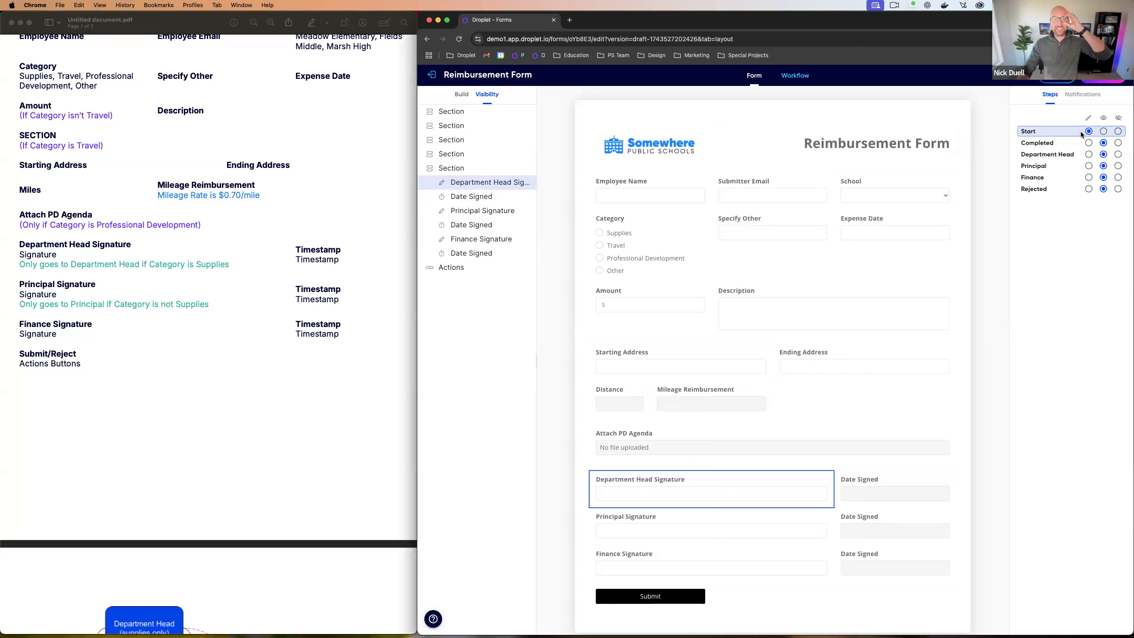
Step: At Start, keep Department Head Signature editable and make Principal and Finance Signatures read-only
left_click(1118, 131)
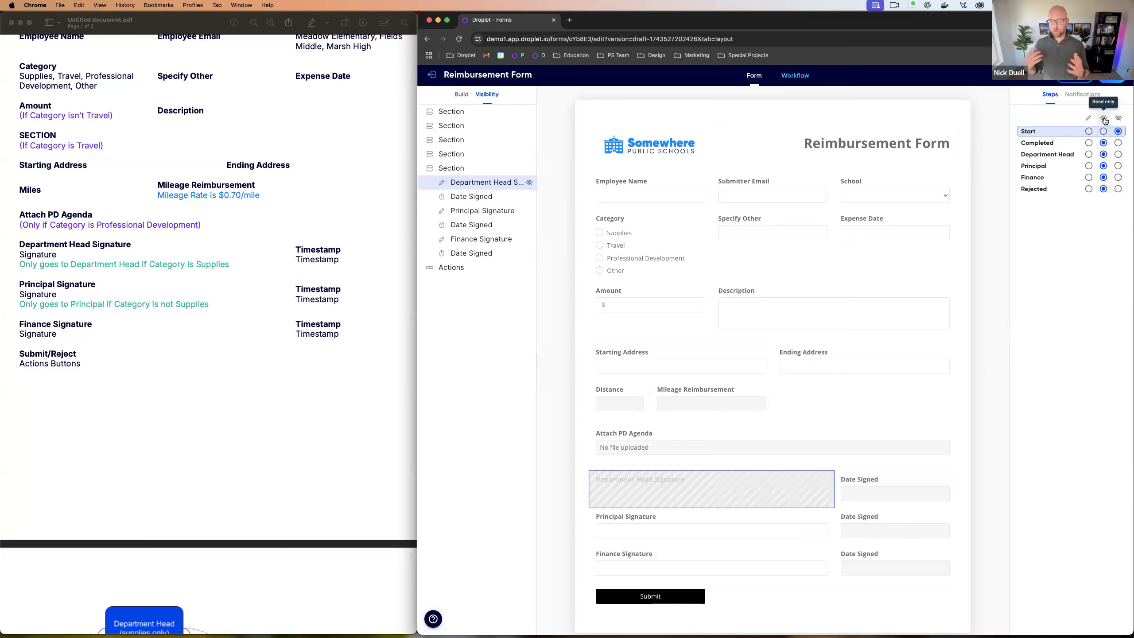
left_click(1104, 131)
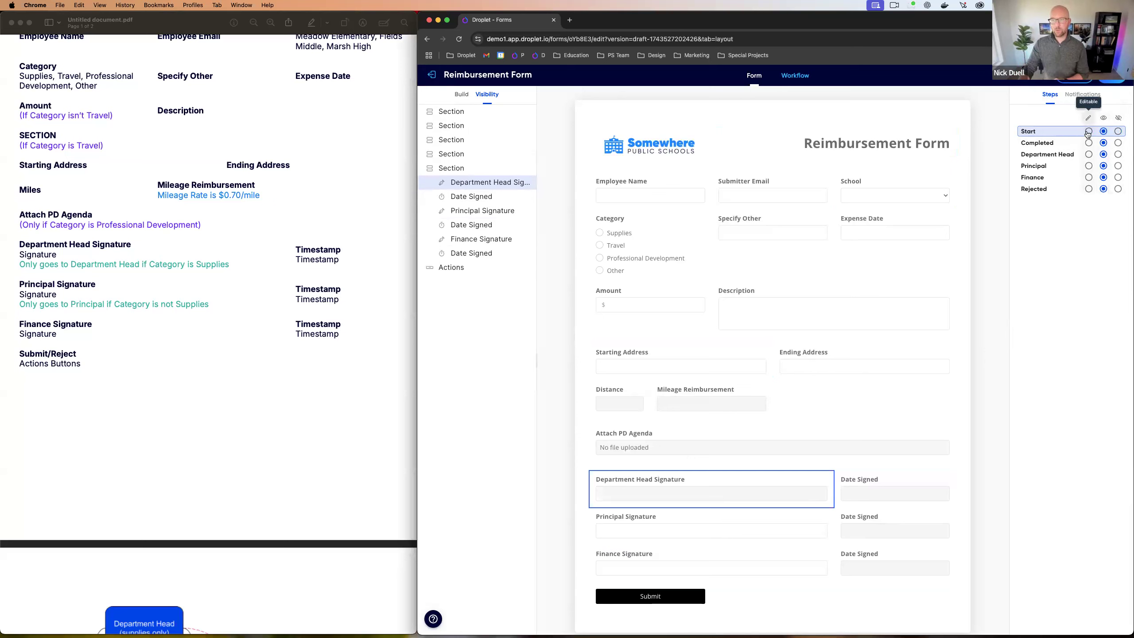
left_click(1088, 132)
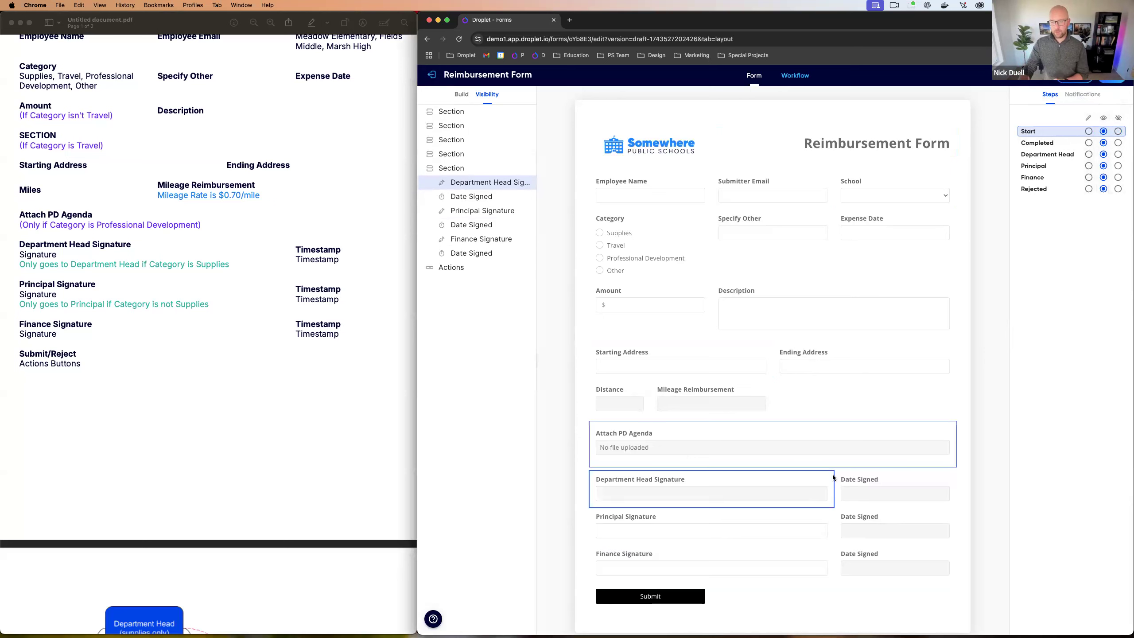
left_click(777, 538)
left_click(1102, 131)
left_click(773, 553)
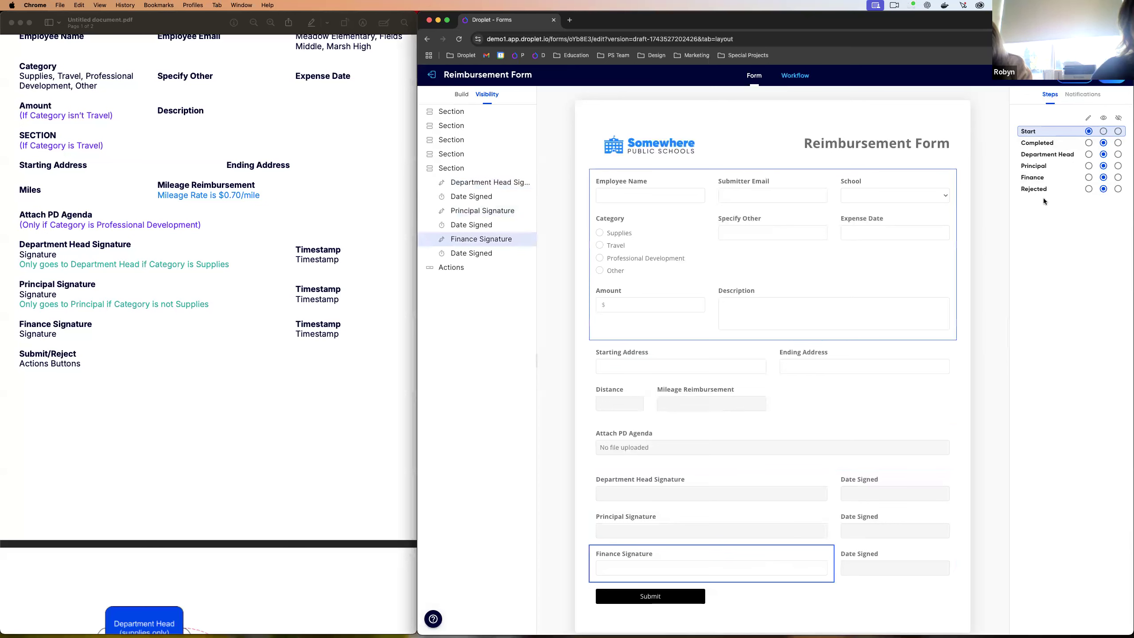
left_click(1103, 132)
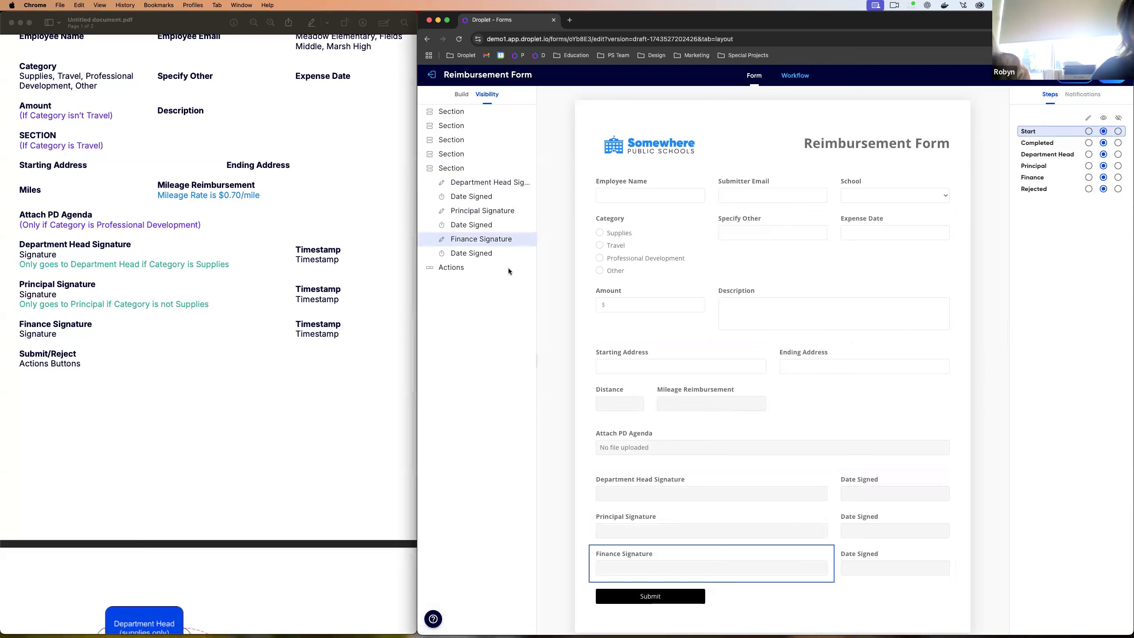
Step: Hide the whole signature section at Start and switch to the Department Head step's view
left_click(464, 173)
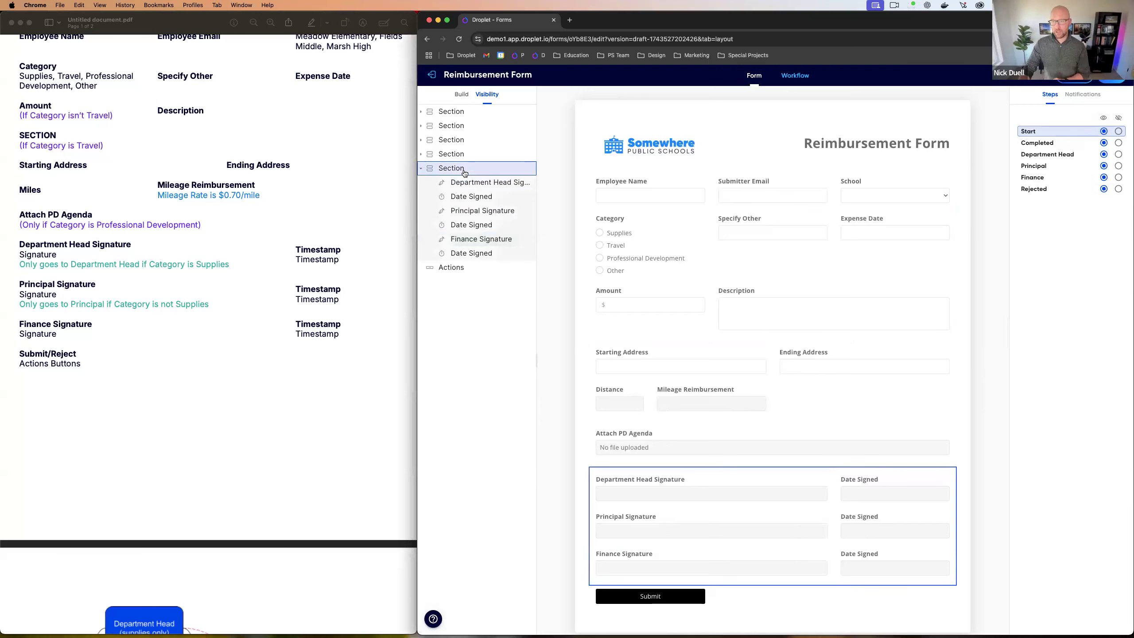
left_click(1118, 131)
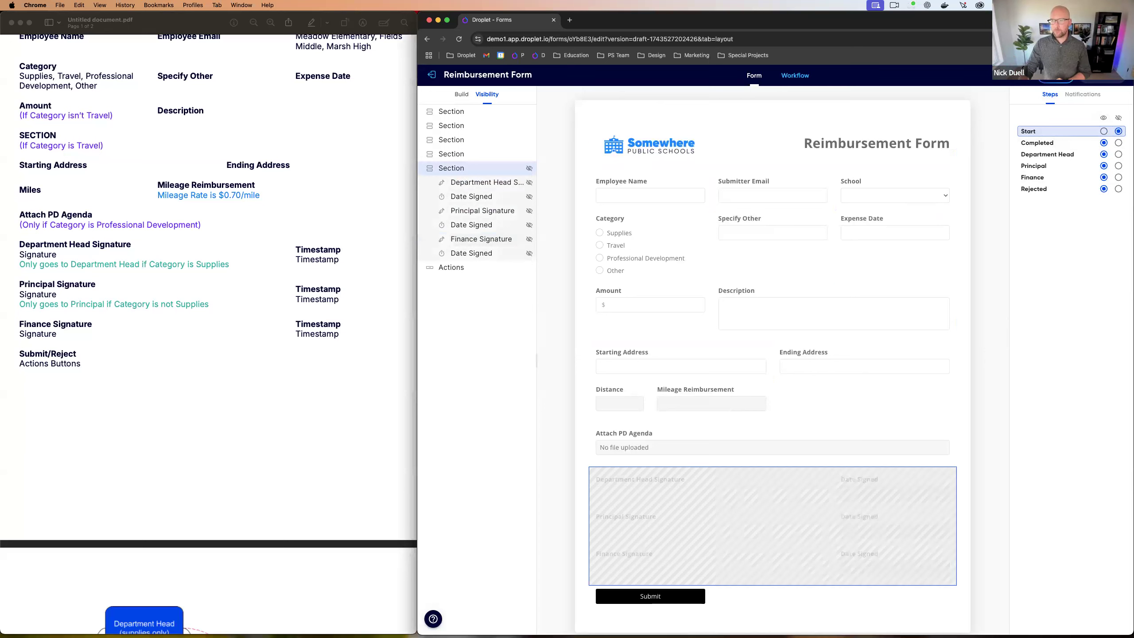
left_click(1055, 158)
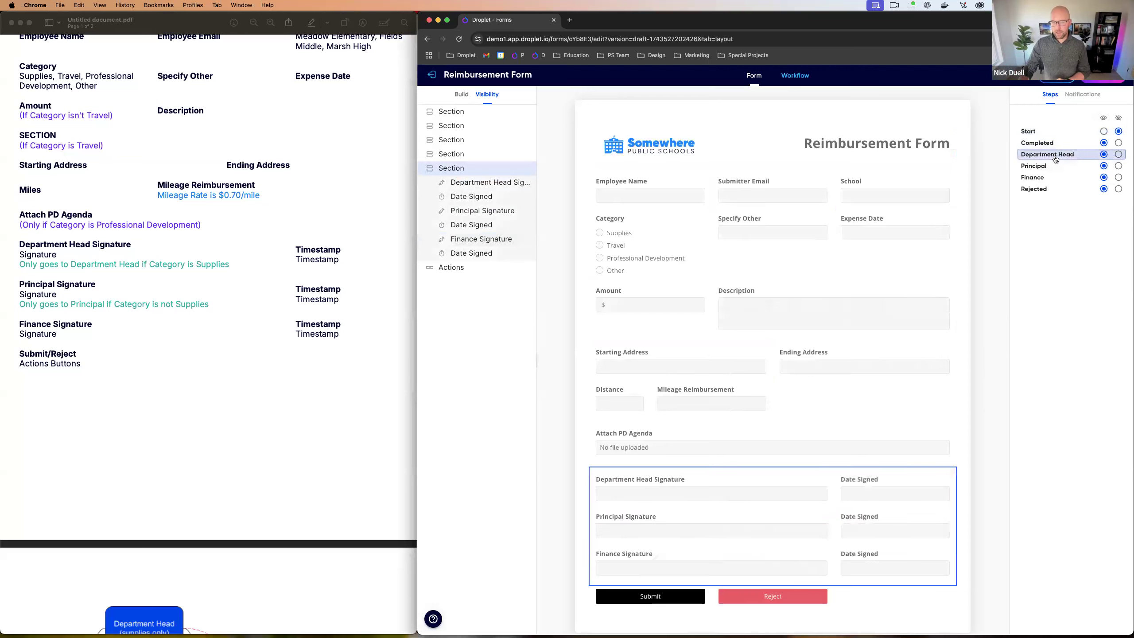
Step: Make Department Head Signature editable at Department Head, then make Finance Signature editable
left_click(626, 491)
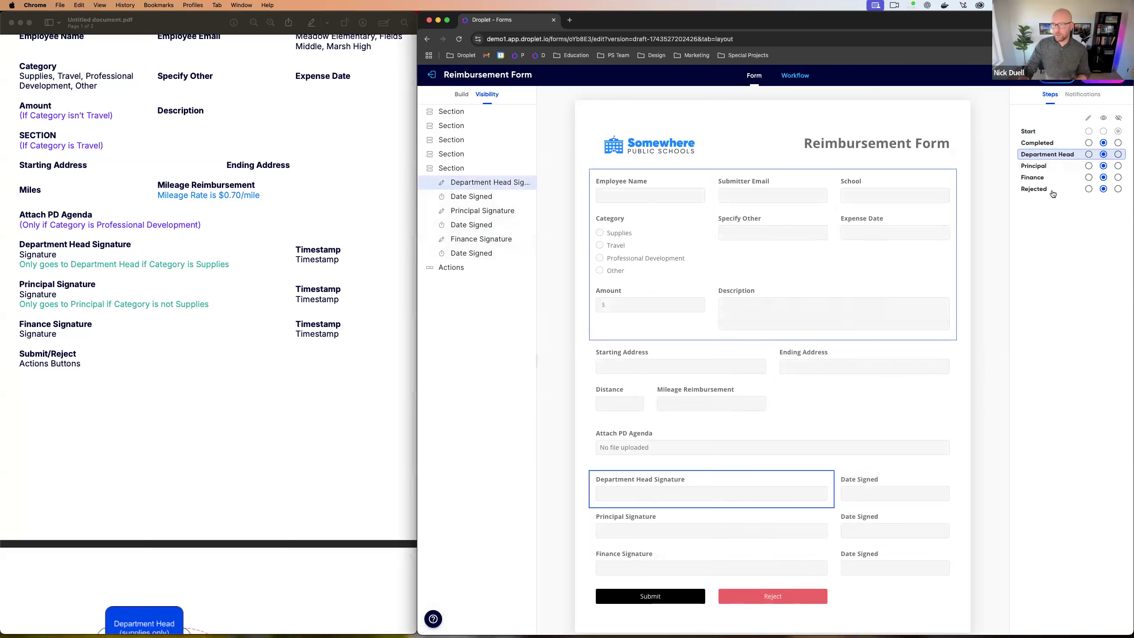
left_click(1088, 155)
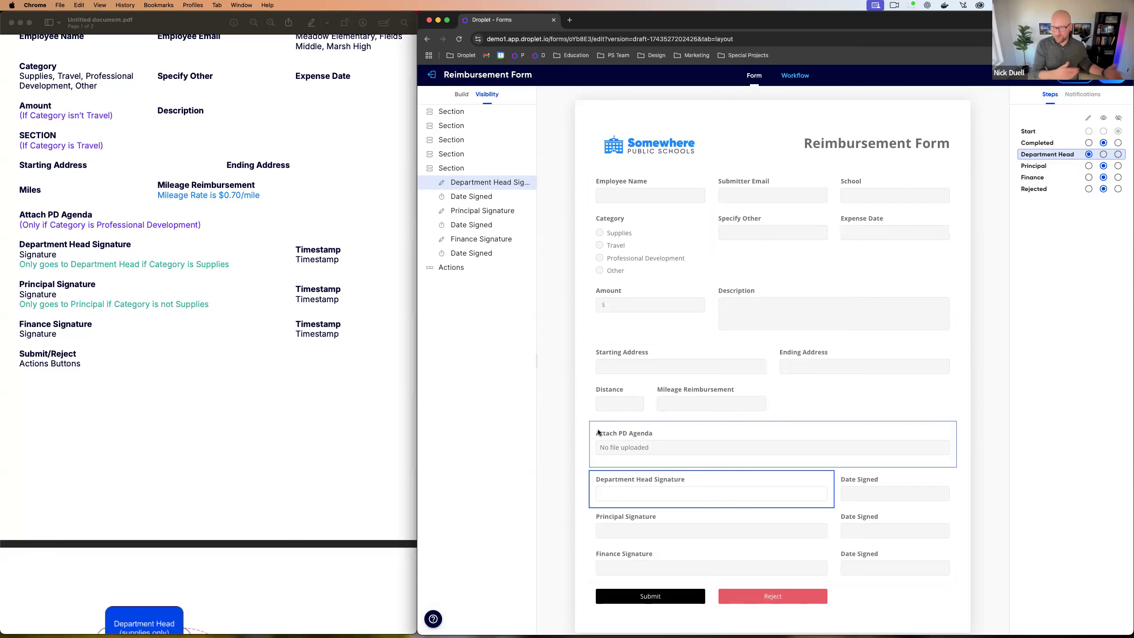
left_click(1034, 169)
left_click(721, 527)
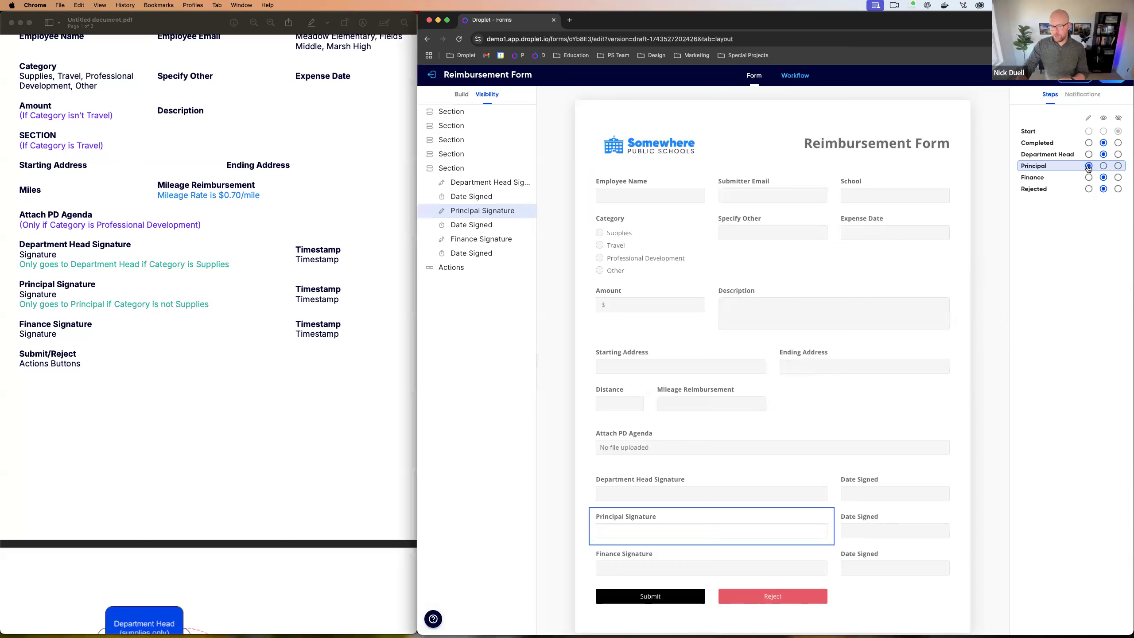
left_click(692, 566)
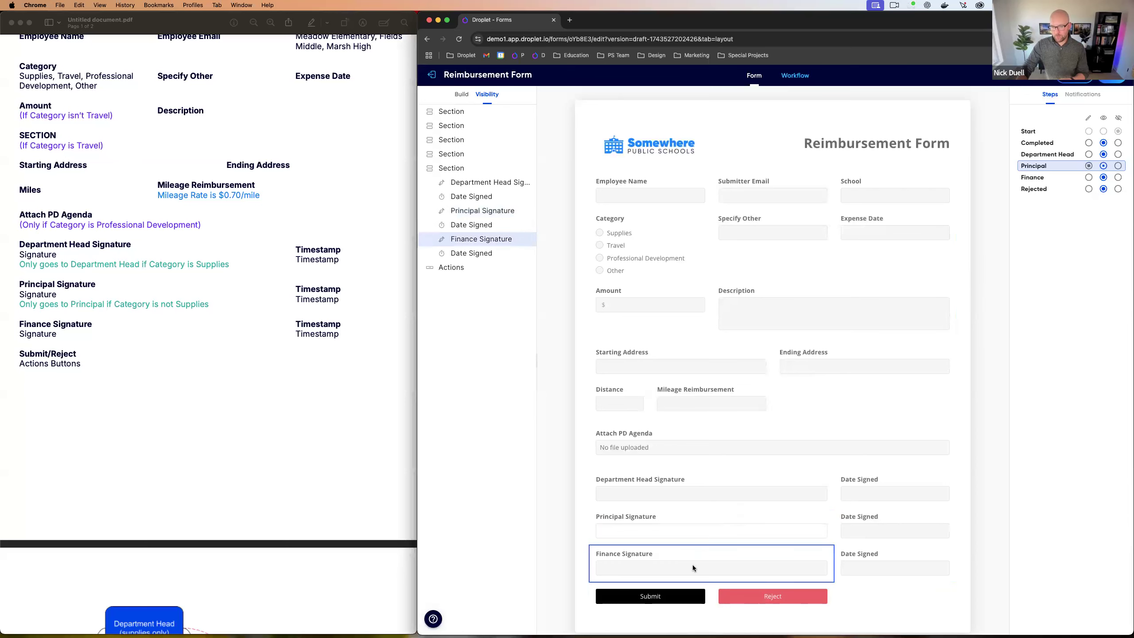
left_click(1088, 178)
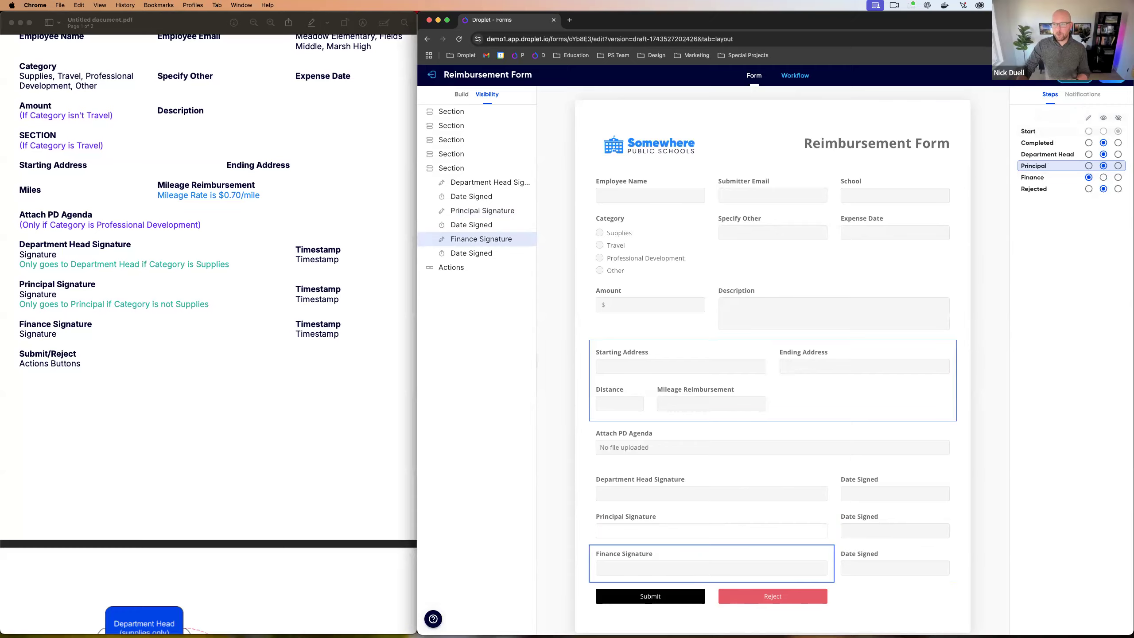
Step: Preview the finished Reimbursement Form, close the preview, and switch to the slides
left_click(1074, 76)
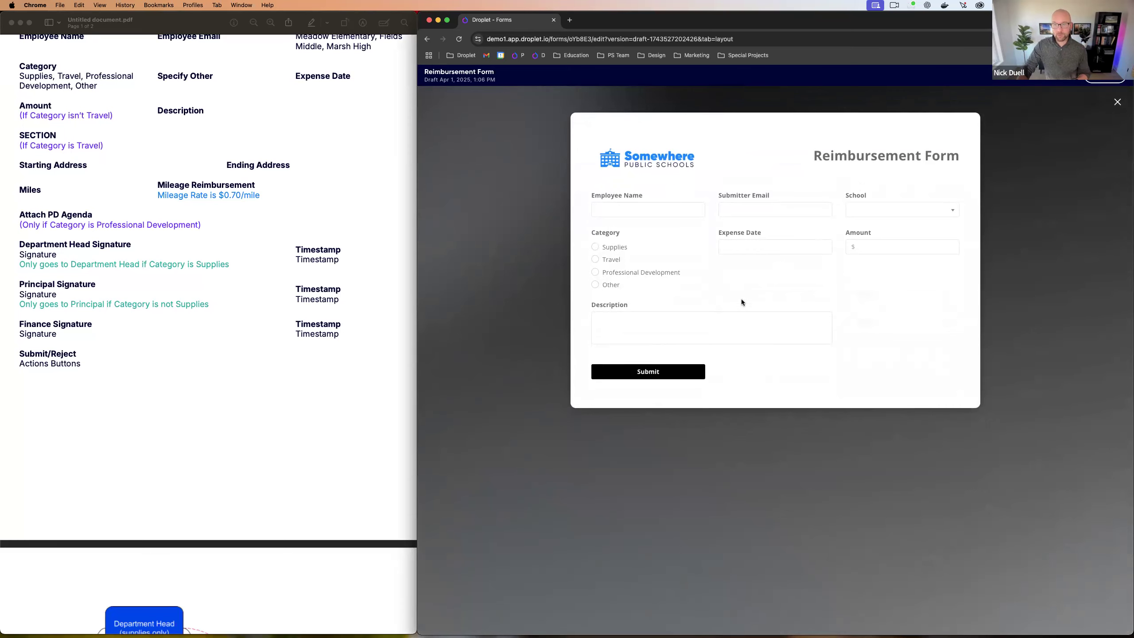
left_click(1118, 102)
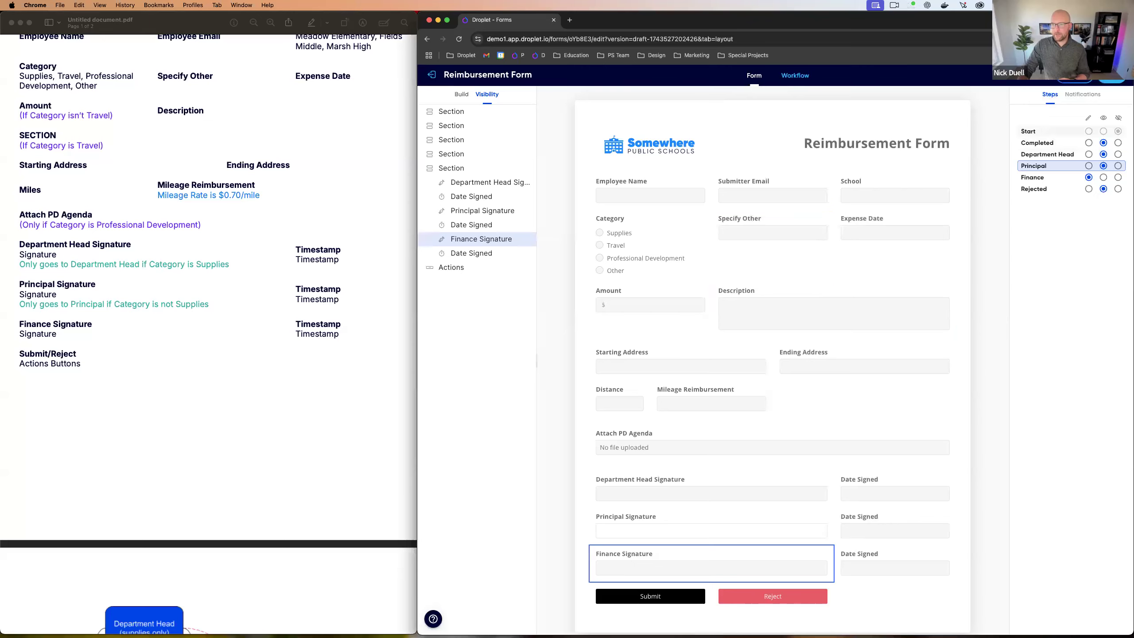
key("ctrl+Left")
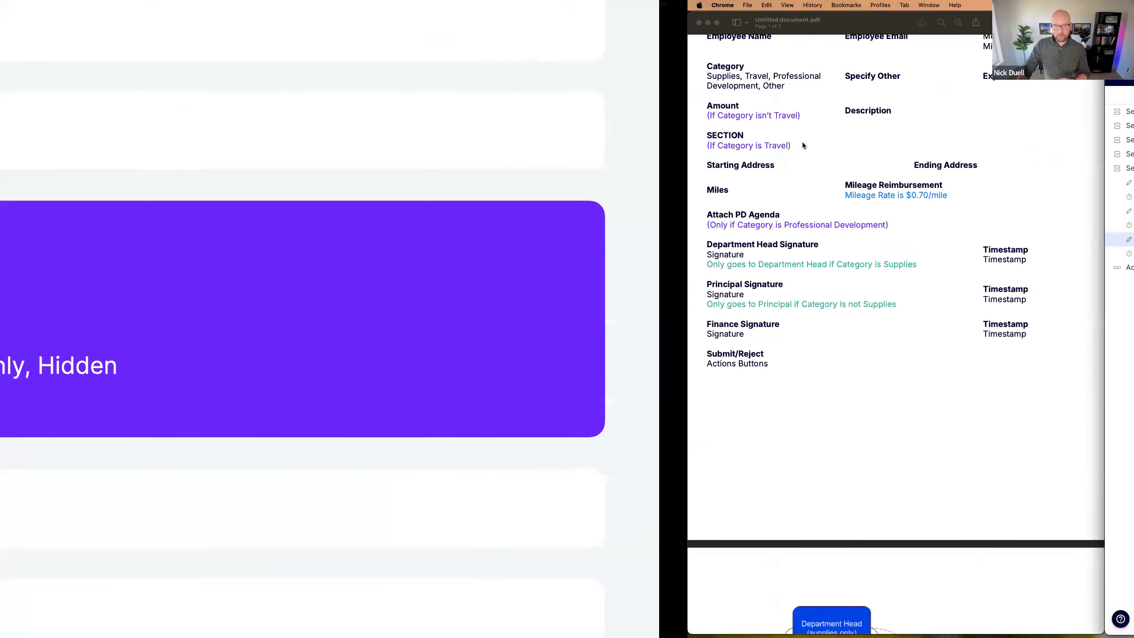
Step: Advance the slides to the Notifications topic and bring up the form's Workflow tab
key("Right")
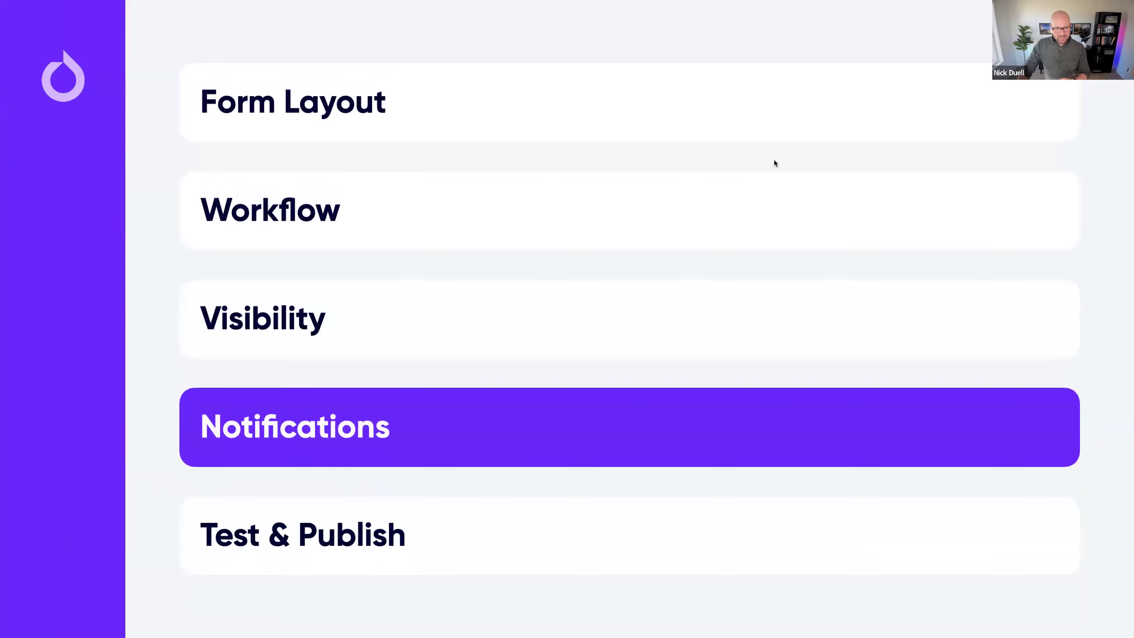
key("Right")
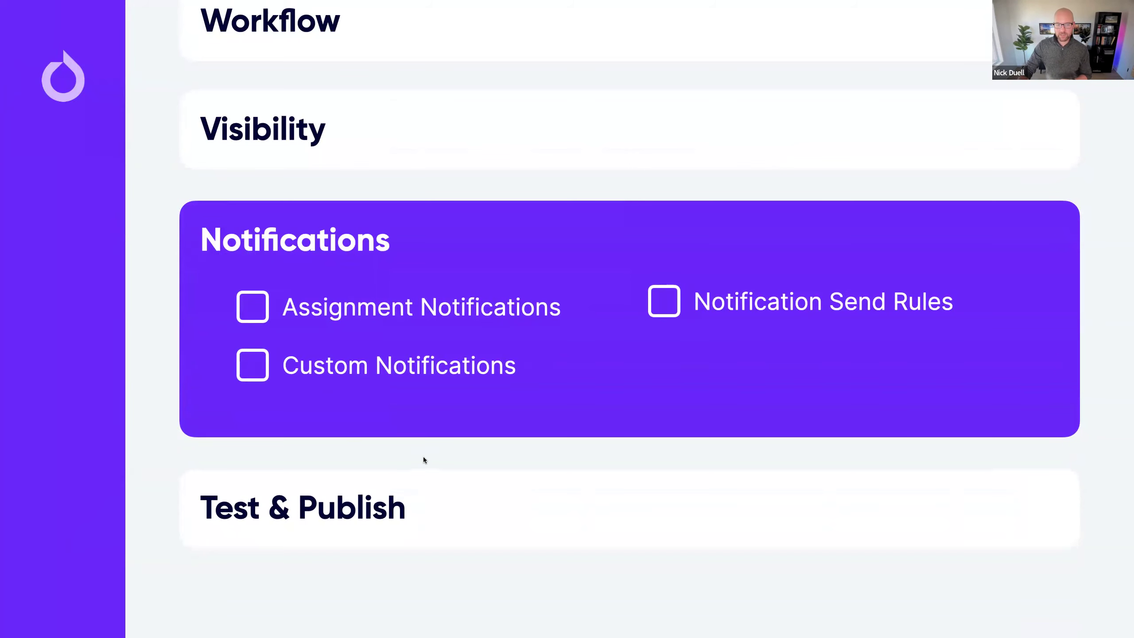
key("ctrl+Right")
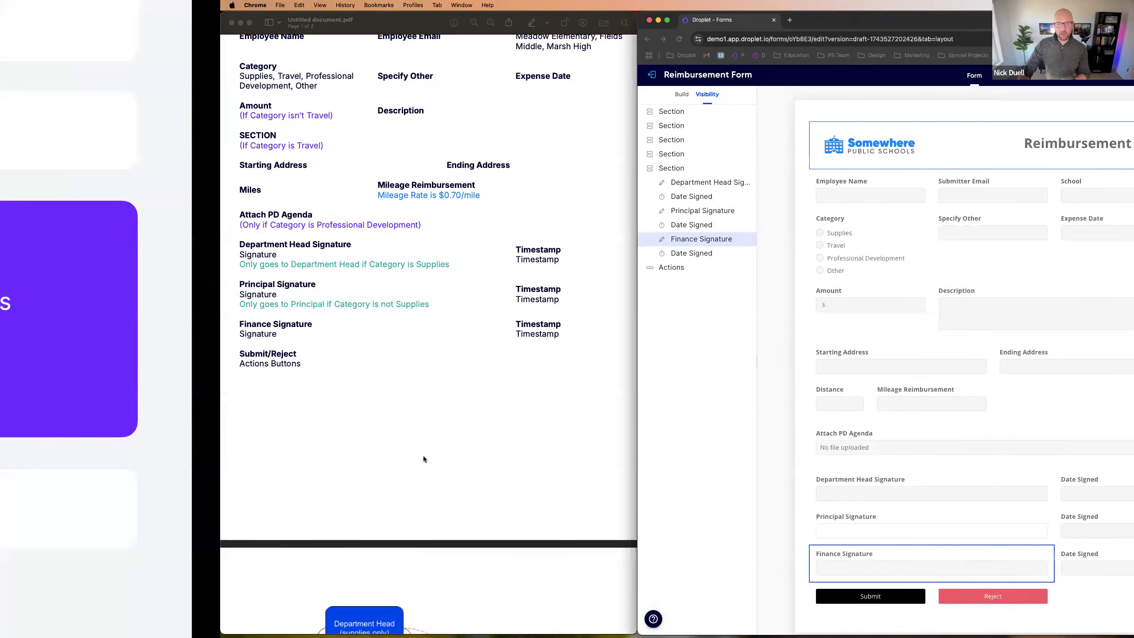
left_click(794, 75)
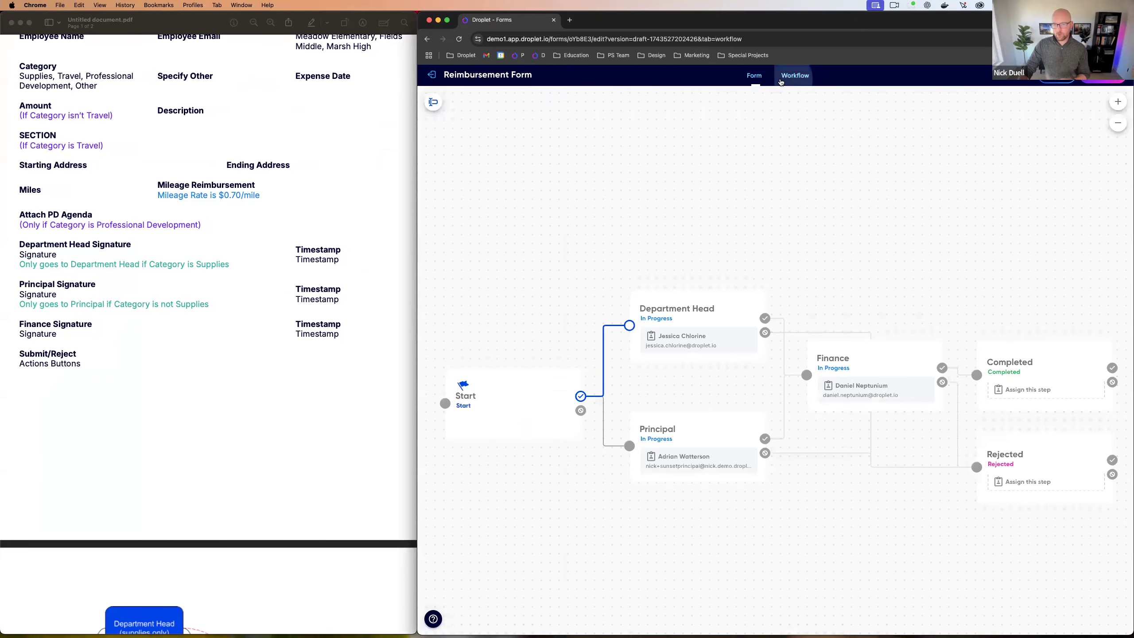
Step: Open the Start step's notification settings and review the subject and review link
left_click(500, 407)
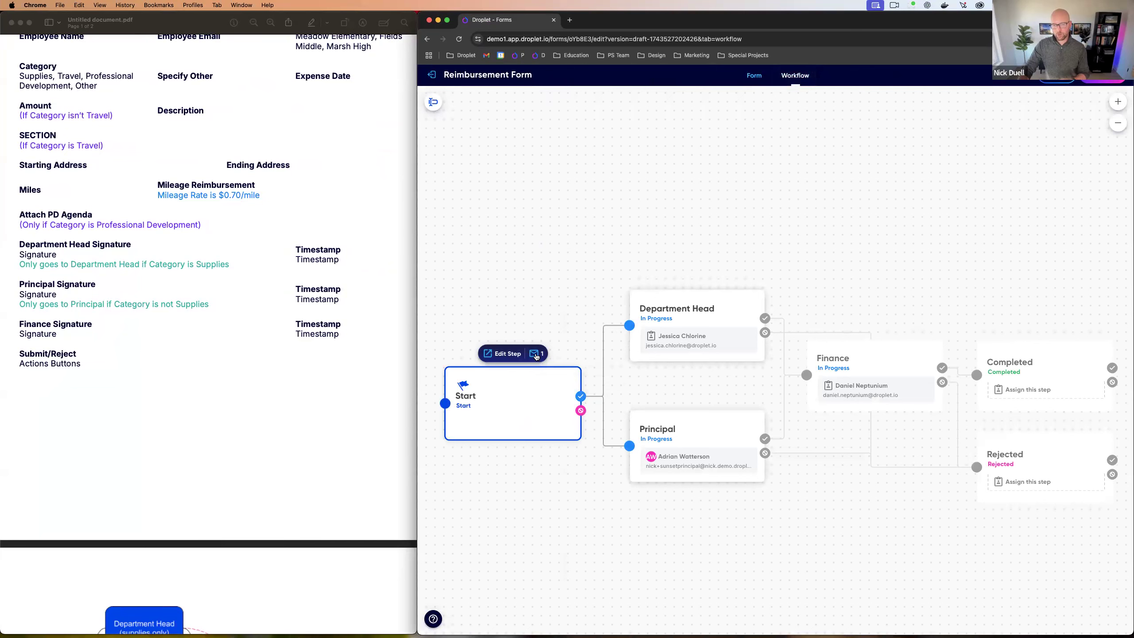
left_click(537, 355)
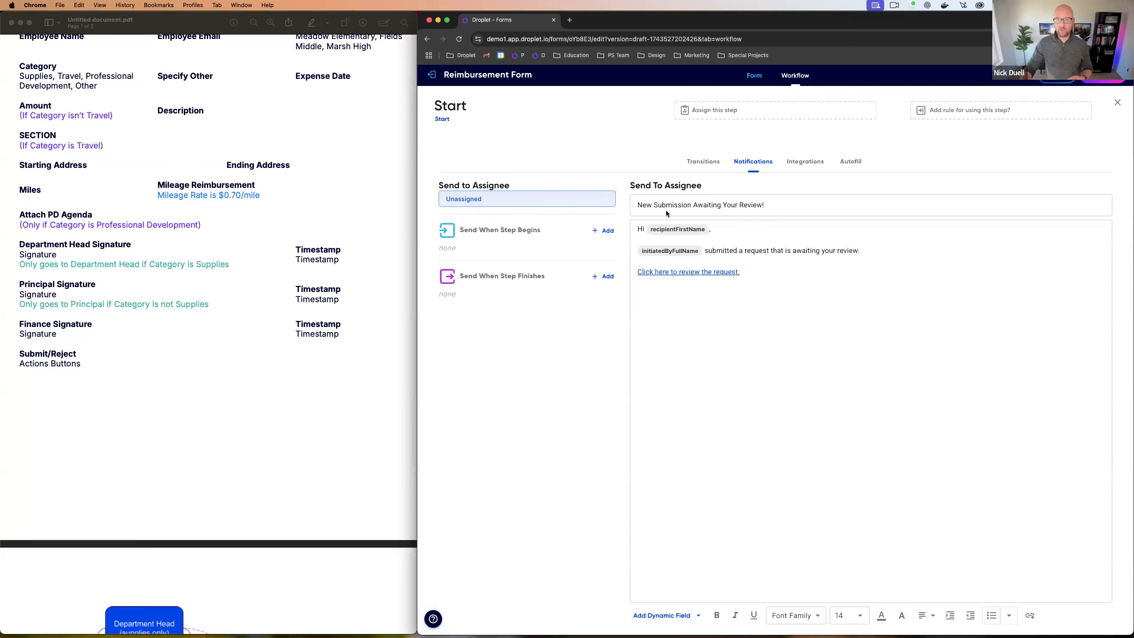
left_click(638, 210)
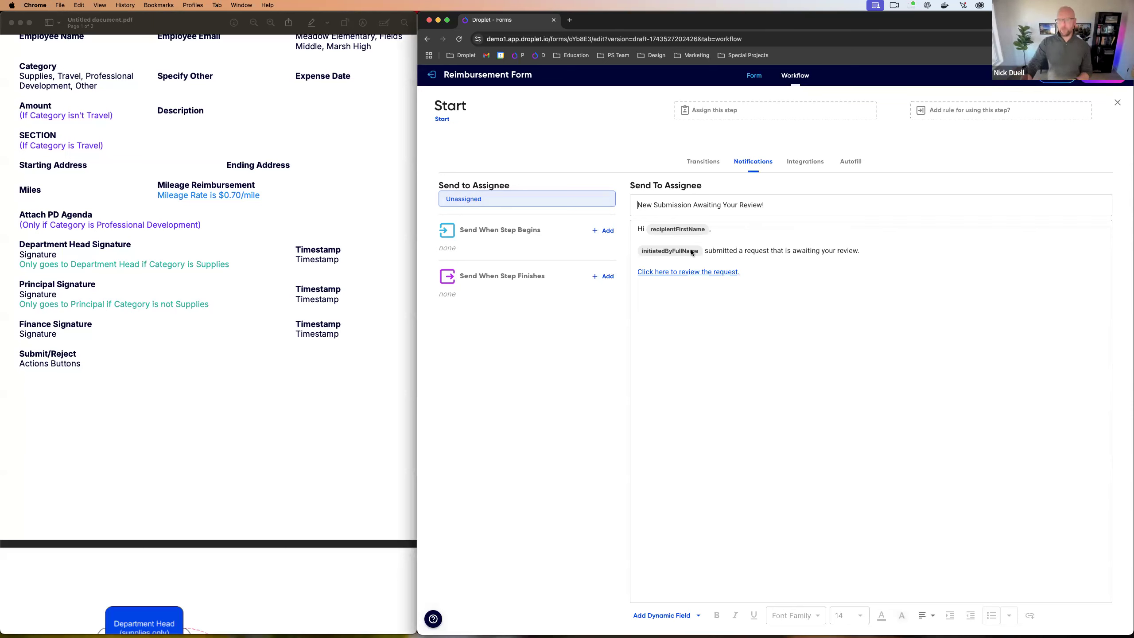
left_click(738, 277)
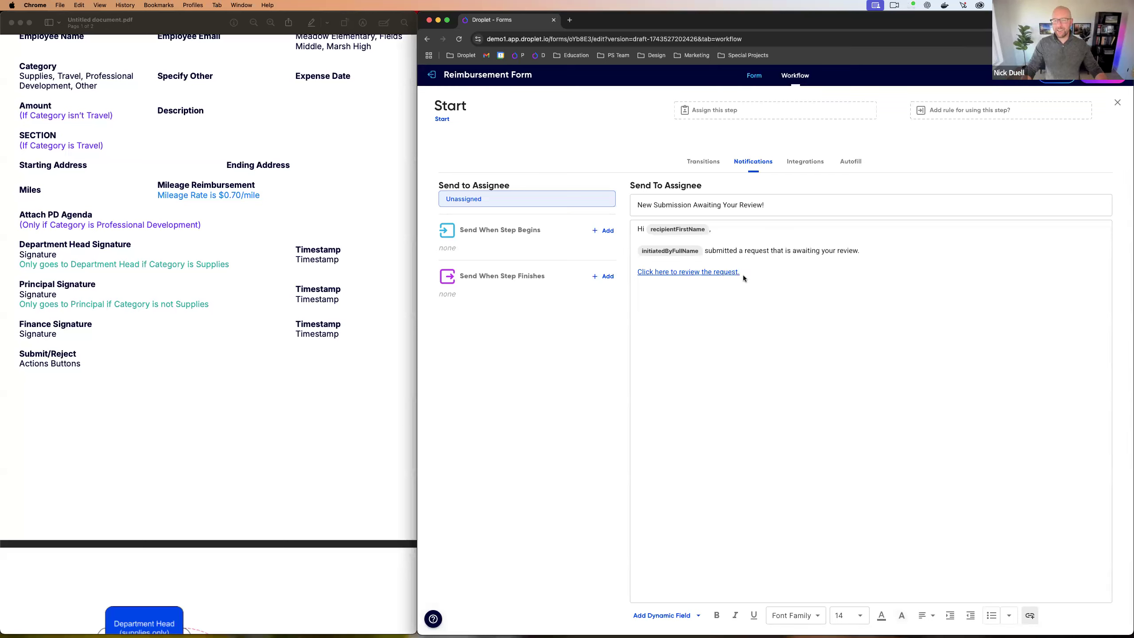
left_click(639, 205)
Step: Replace the subject with 'New Reimbursement Request Submitted' and close the Start settings
left_click(651, 207)
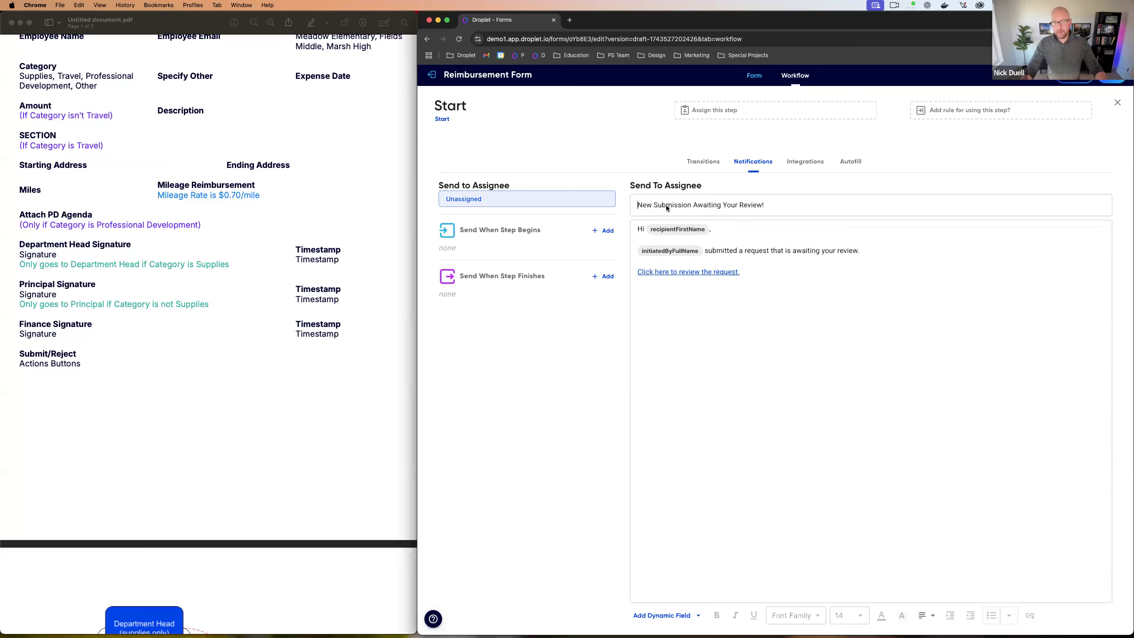
key("super+a")
type("New ")
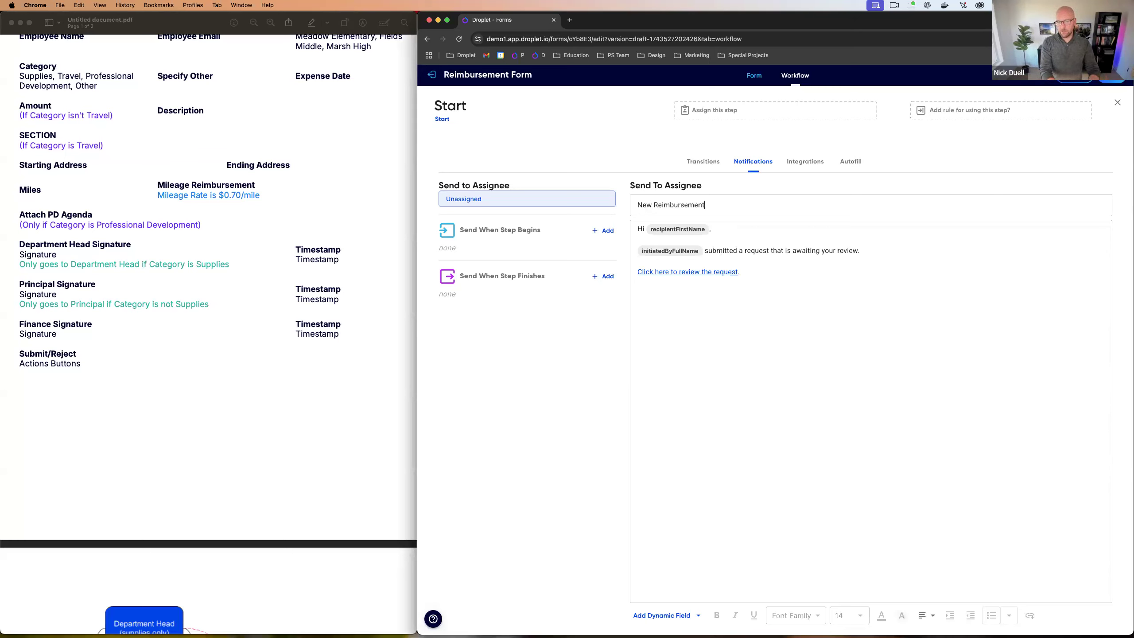
type("Reimbursement Request Submitted")
left_click(860, 255)
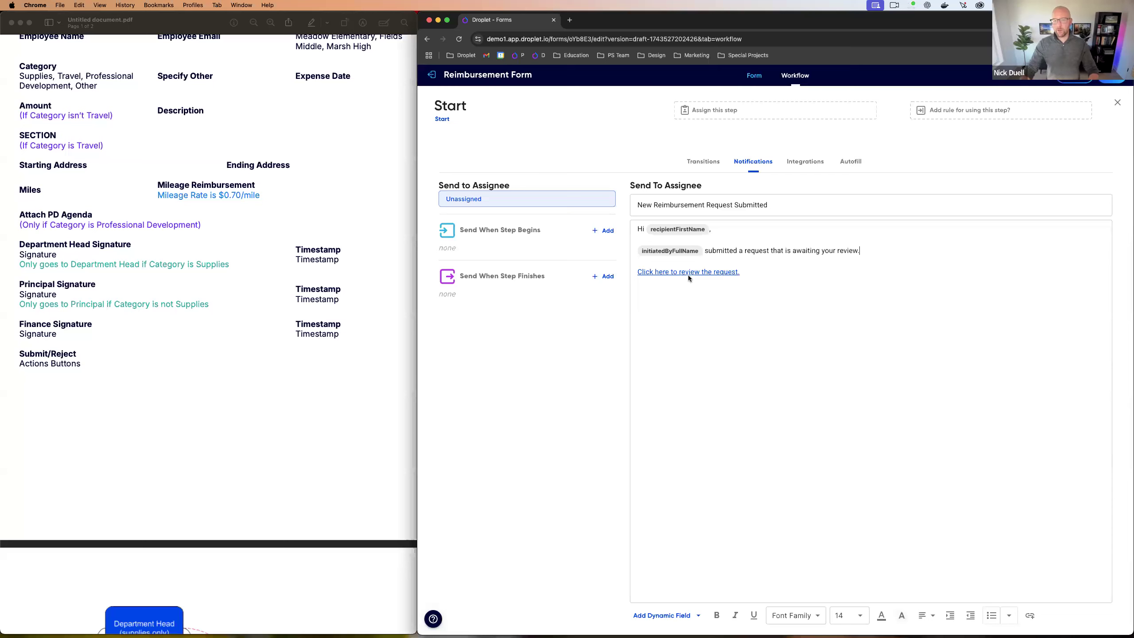
left_click(824, 266)
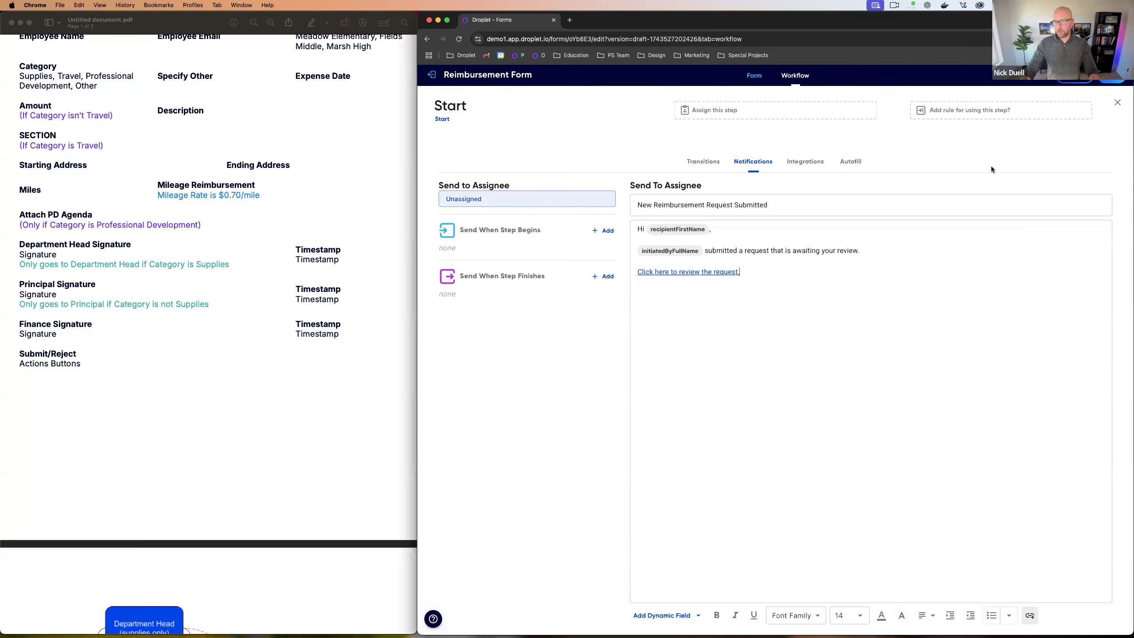
left_click(1117, 104)
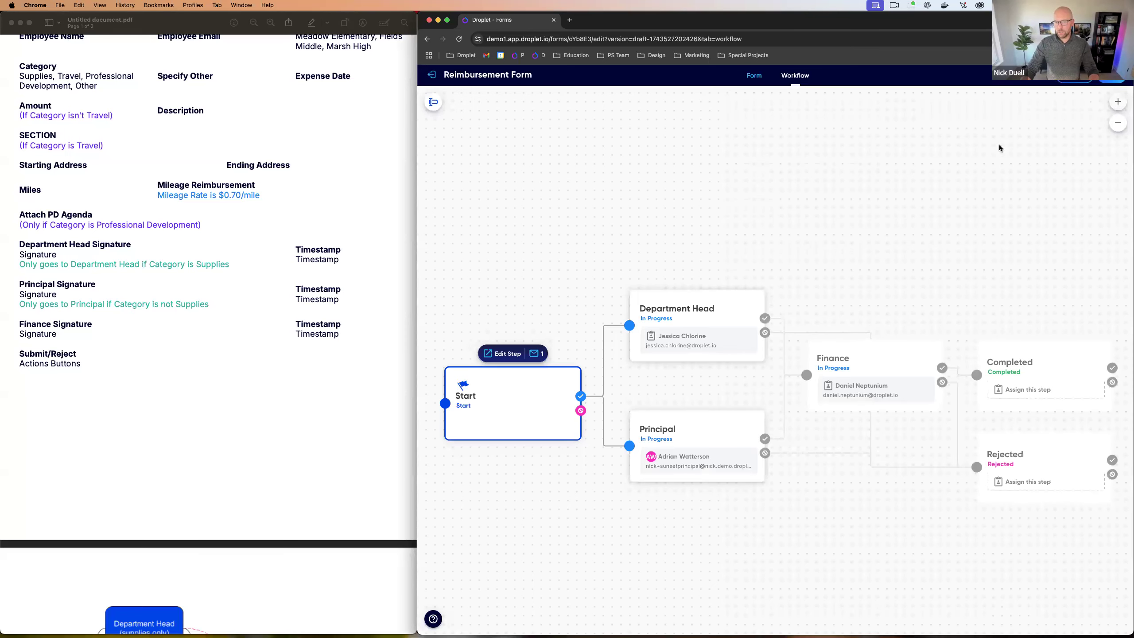
left_click(727, 318)
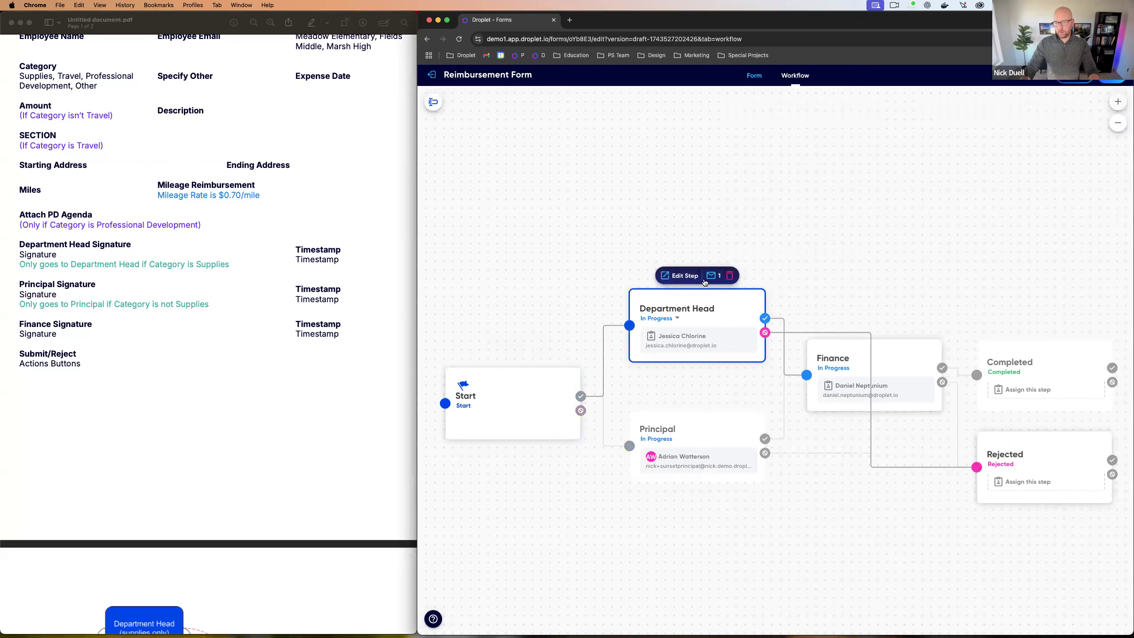
Step: Add a step-start notification on Department Head for a non-Droplet recipient, entering the assistant's name and e-mail
left_click(712, 276)
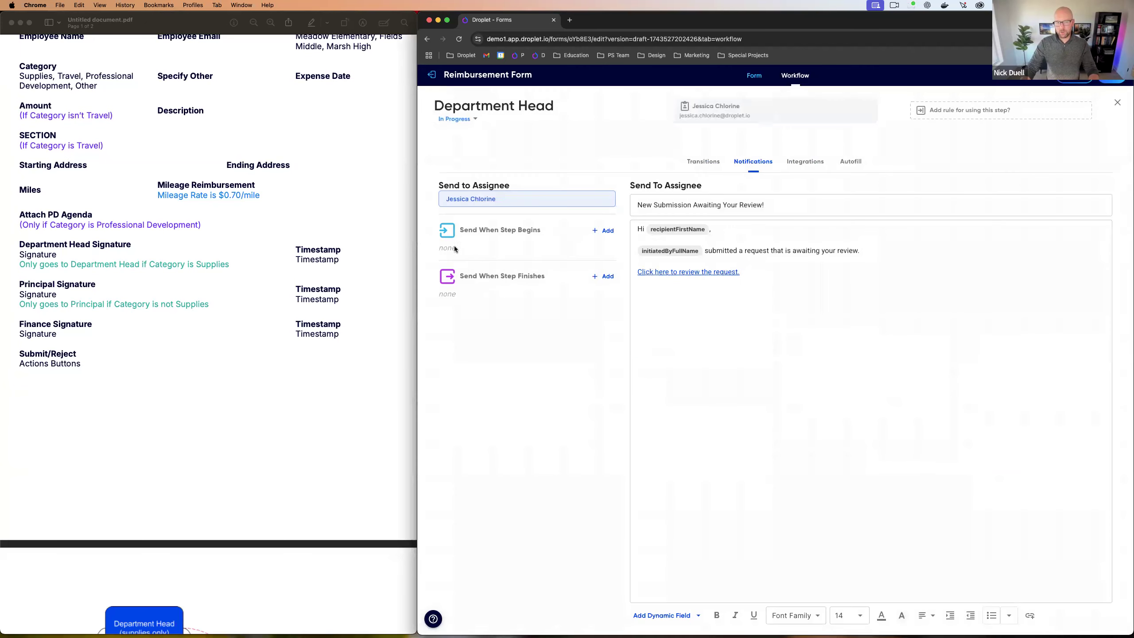
left_click(603, 231)
left_click(678, 189)
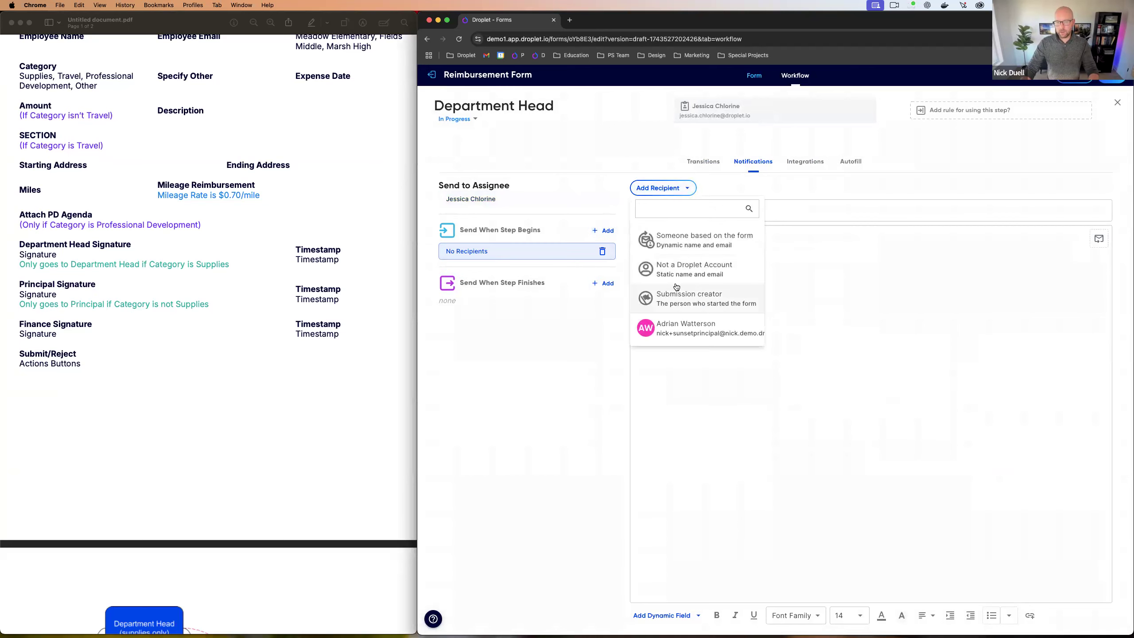
left_click(676, 271)
type("Jessica's Assistant")
key("Tab")
left_click(896, 384)
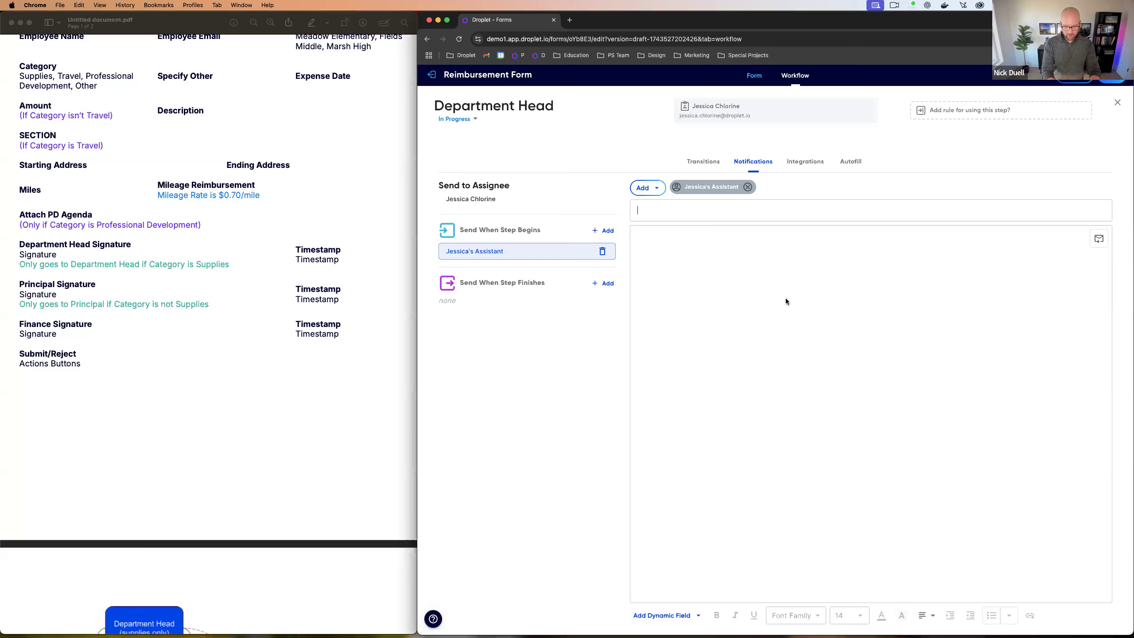
Step: Give the notification a subject saying the department head has a Droplet to Review, then close the settings
type("Hey!")
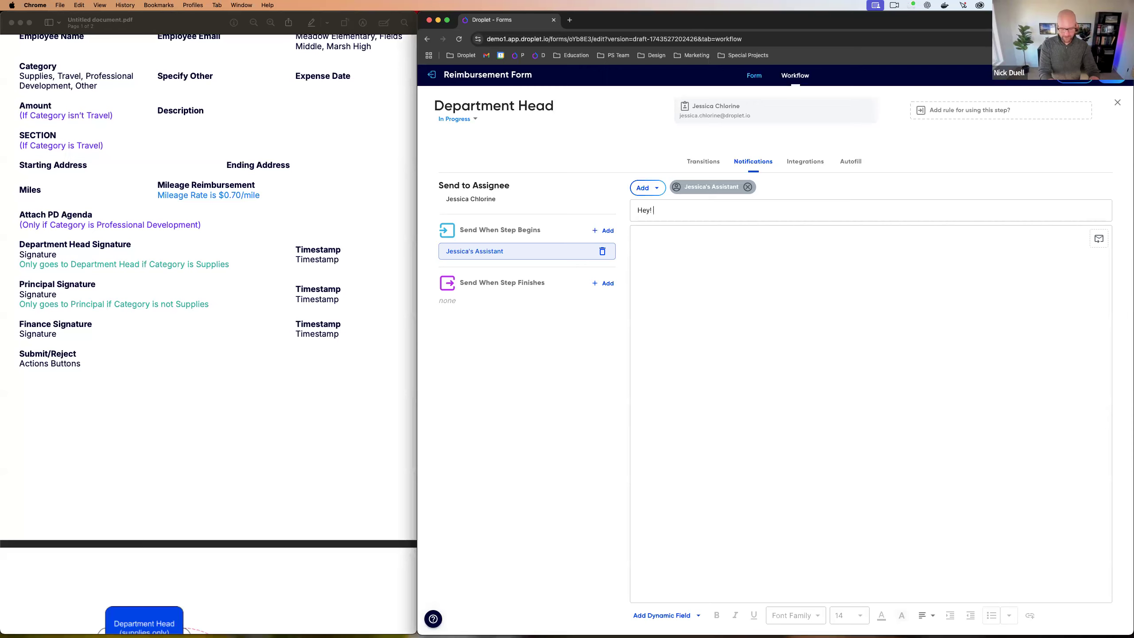
type("Jessica")
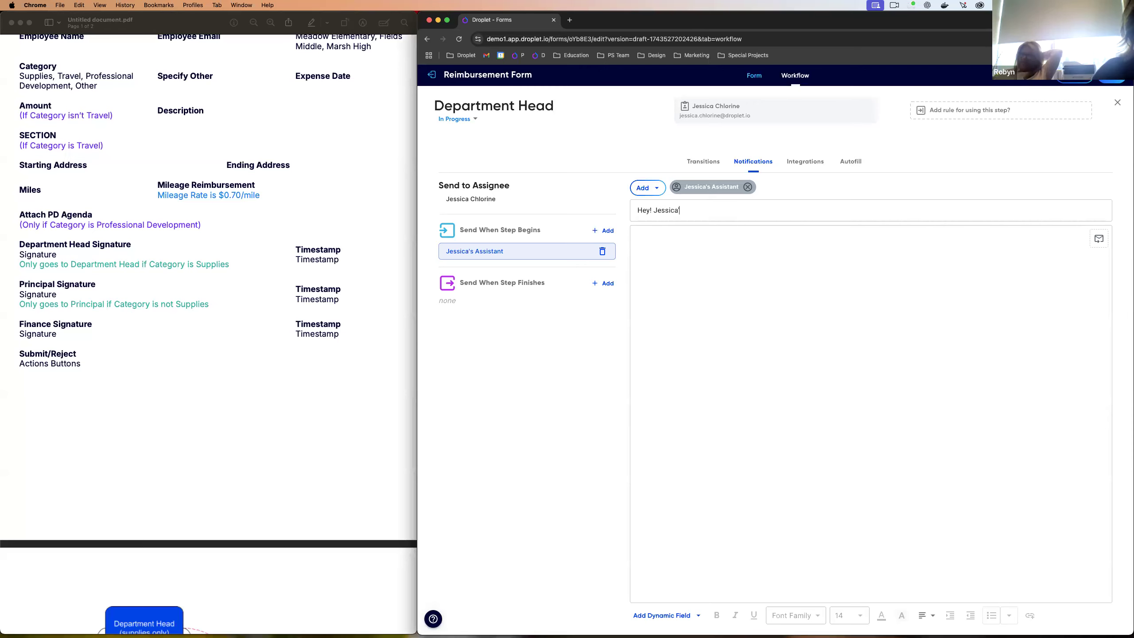
type(" has a D")
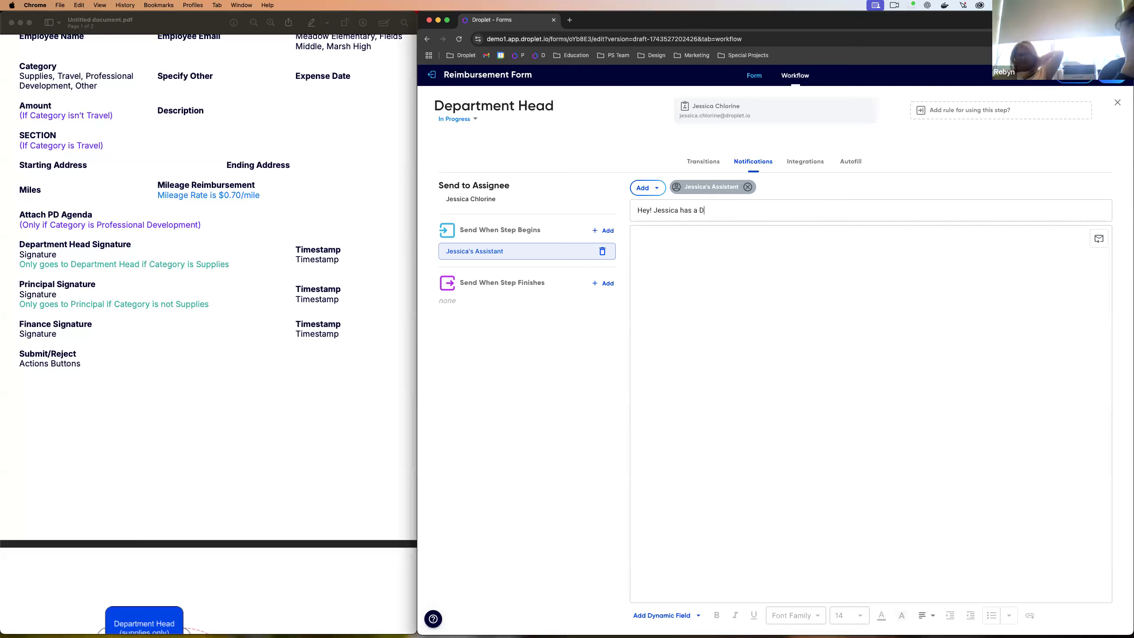
type("roplet to Review")
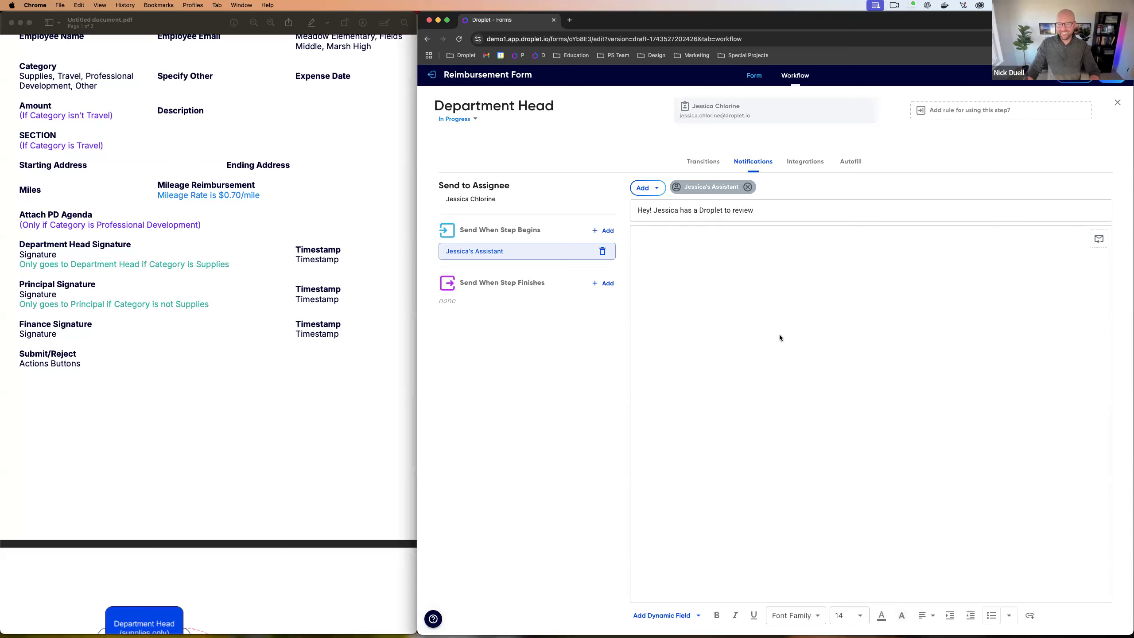
left_click(690, 343)
type("<body>")
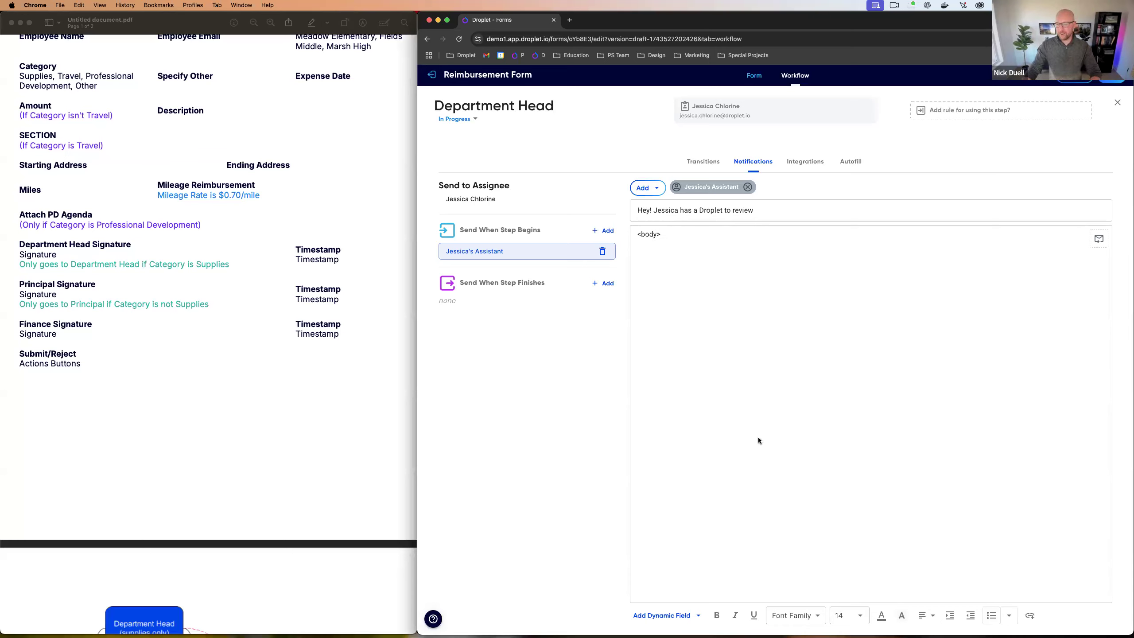
key("BackSpace")
key("BackSpace")
key("BackSpace")
key("BackSpace")
key("BackSpace")
key("BackSpace")
left_click(1117, 105)
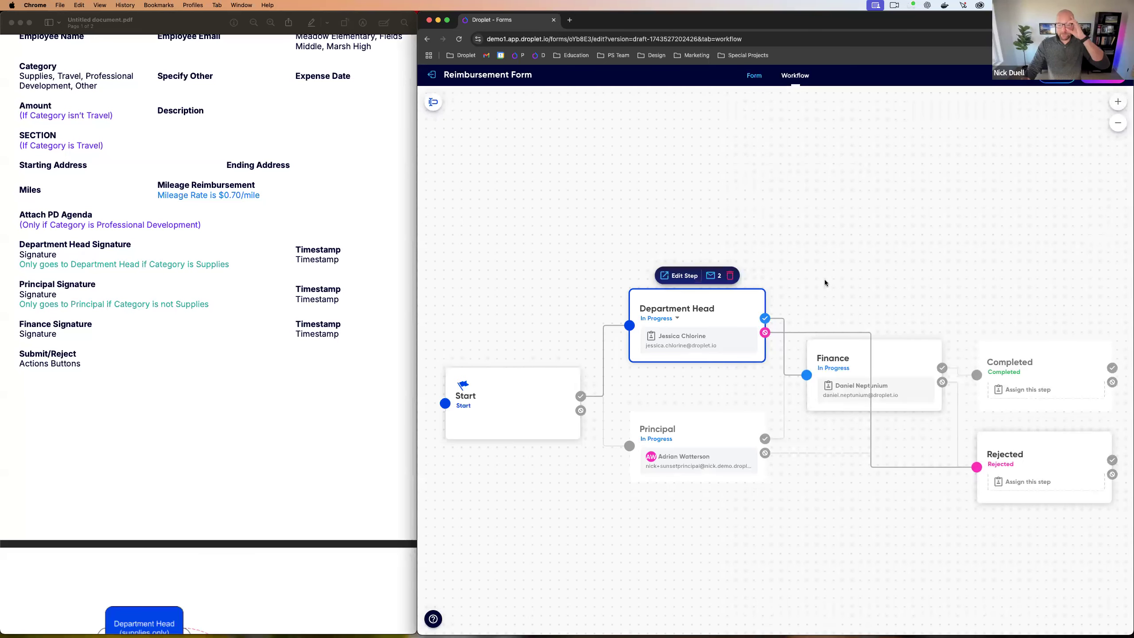
Step: Check the Principal, Finance, Completed and Department Head steps' notifications, then return to the Notifications slide
mouse_move(696, 329)
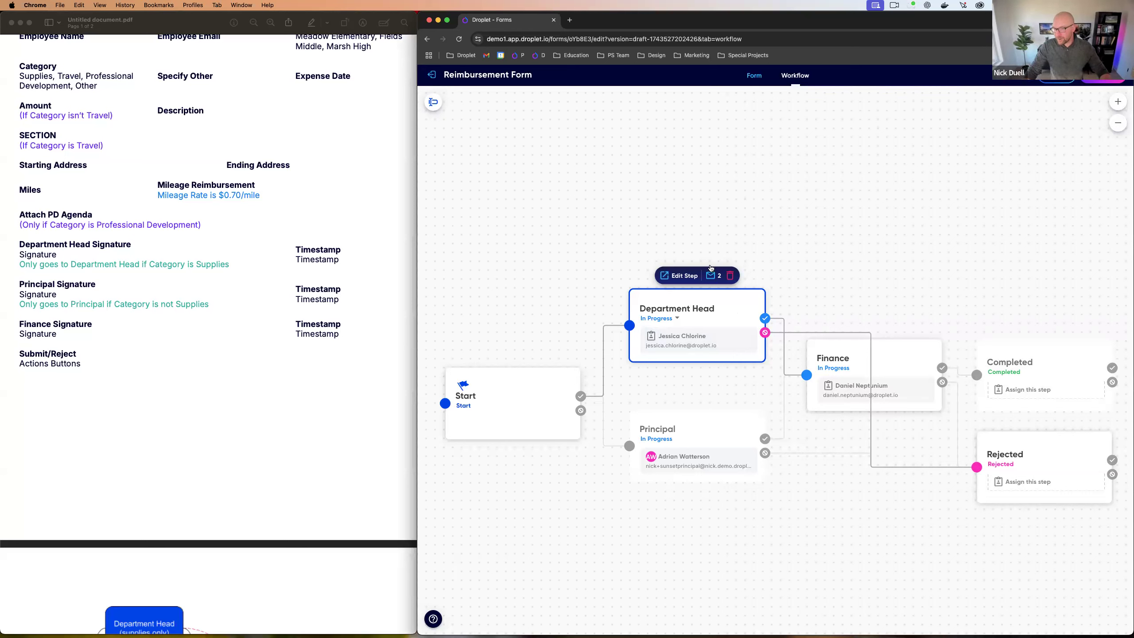
left_click(719, 429)
left_click(881, 361)
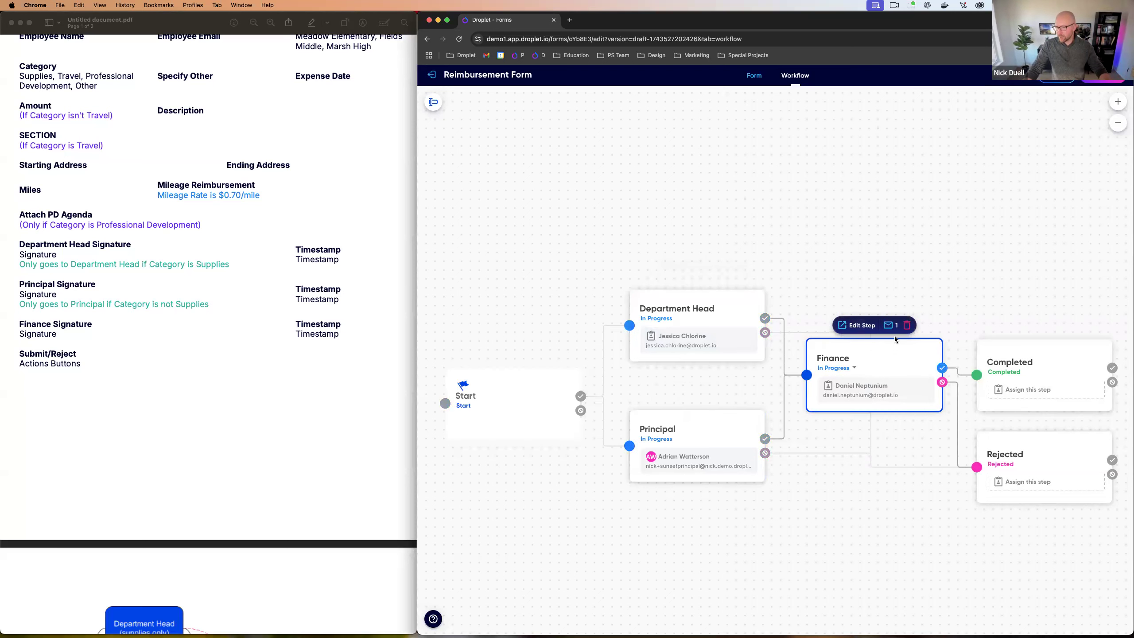
left_click(1051, 364)
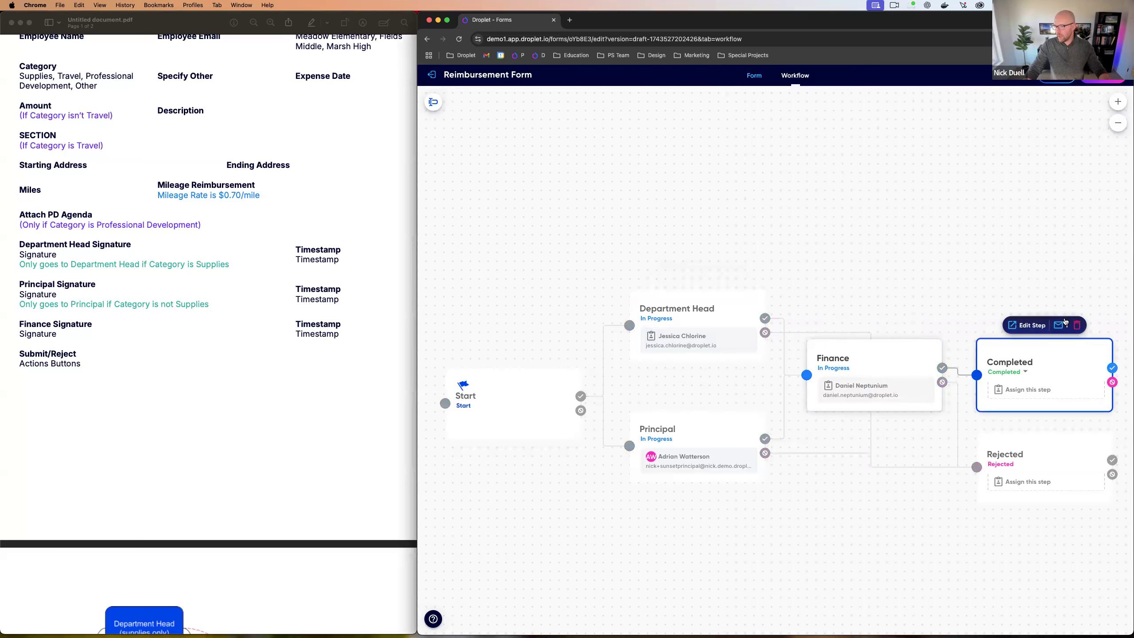
left_click(741, 303)
left_click(1073, 346)
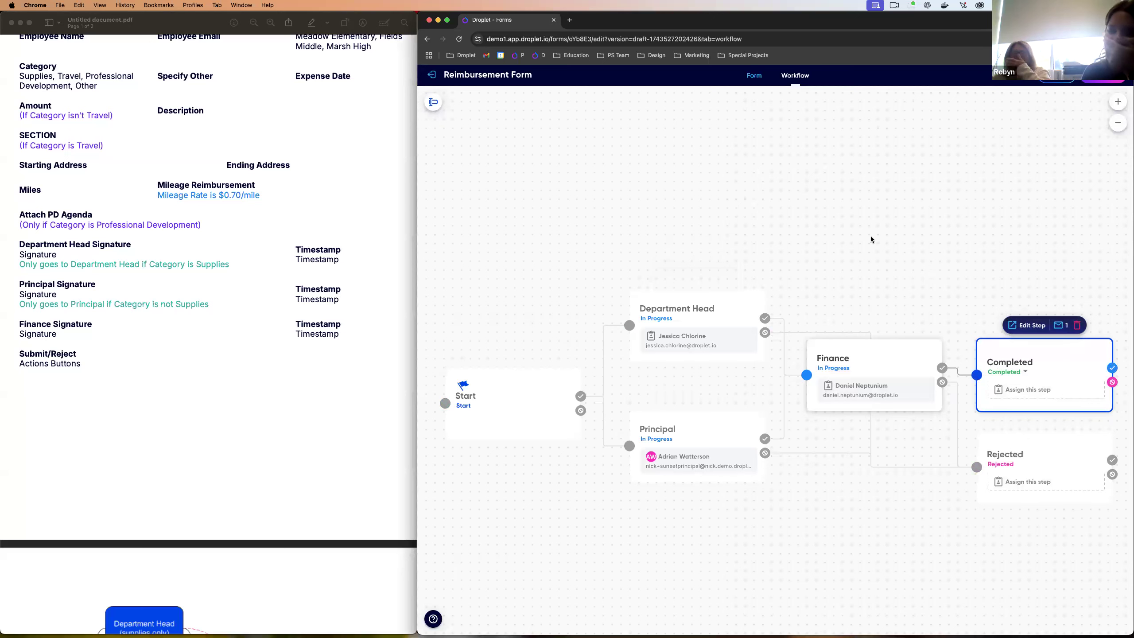
key("ctrl+Left")
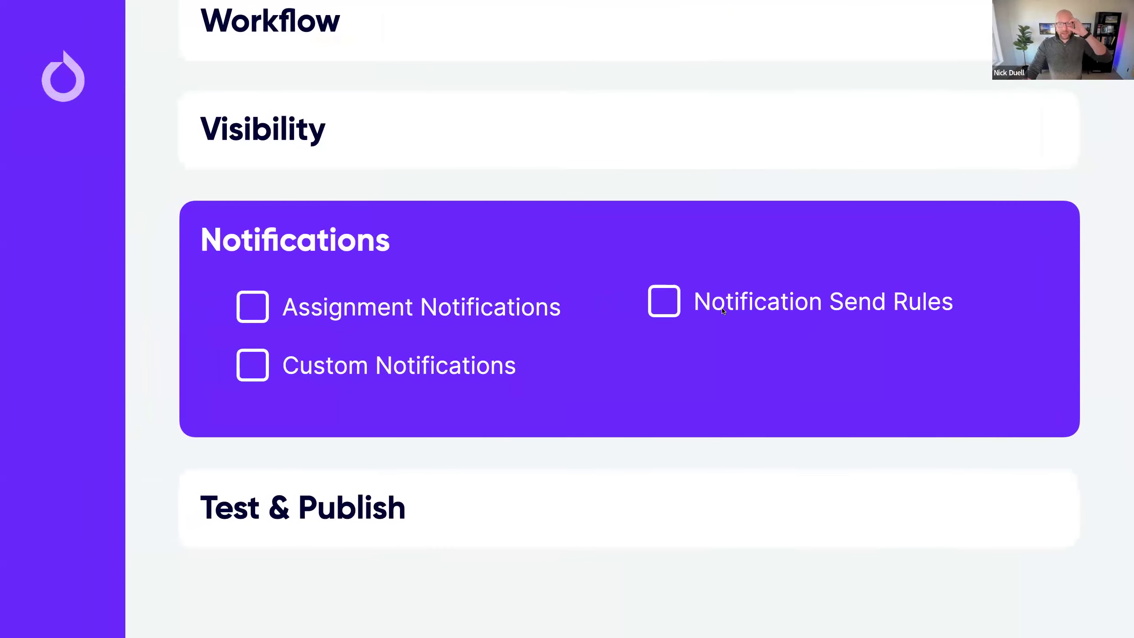
Step: Back in the workflow editor, select Department Head and open its envelope notification settings
key("ctrl+Right")
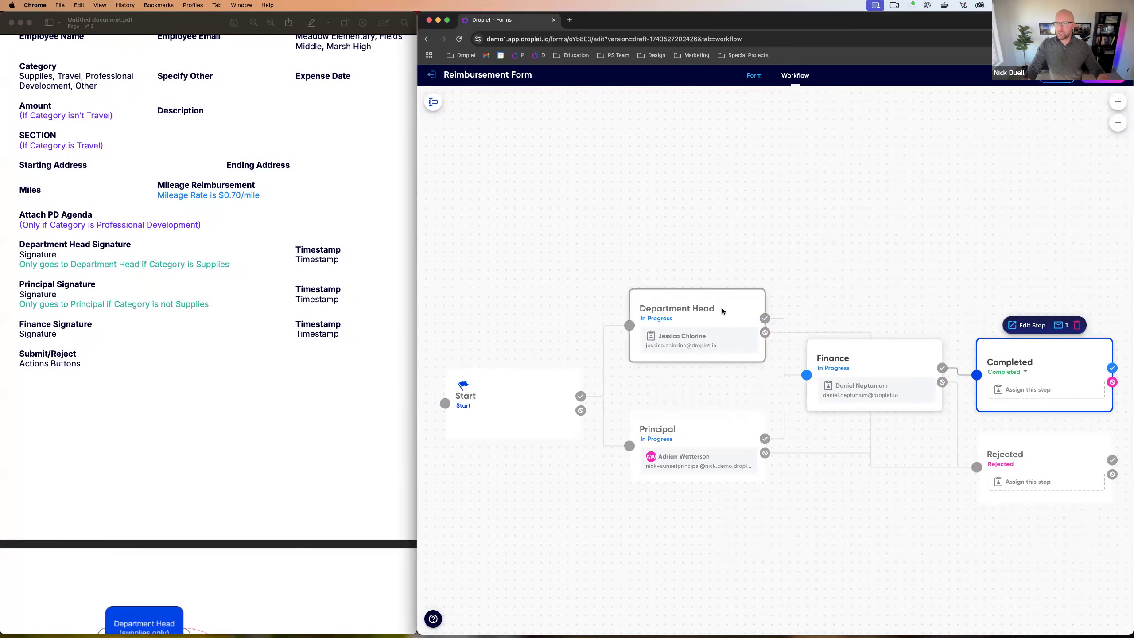
left_click(721, 316)
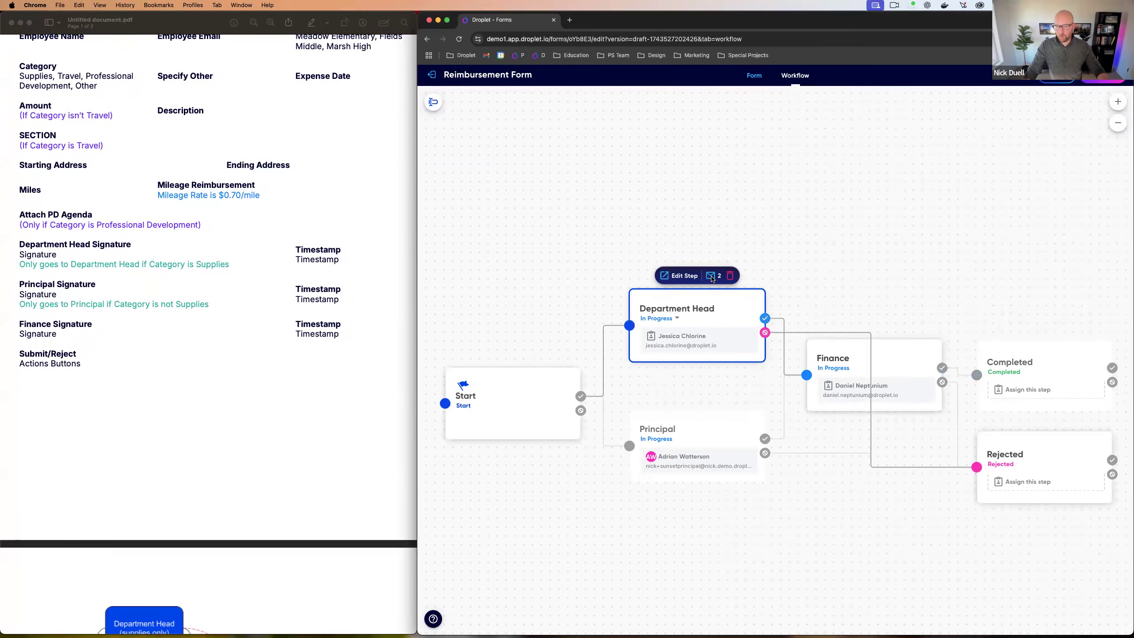
left_click(712, 276)
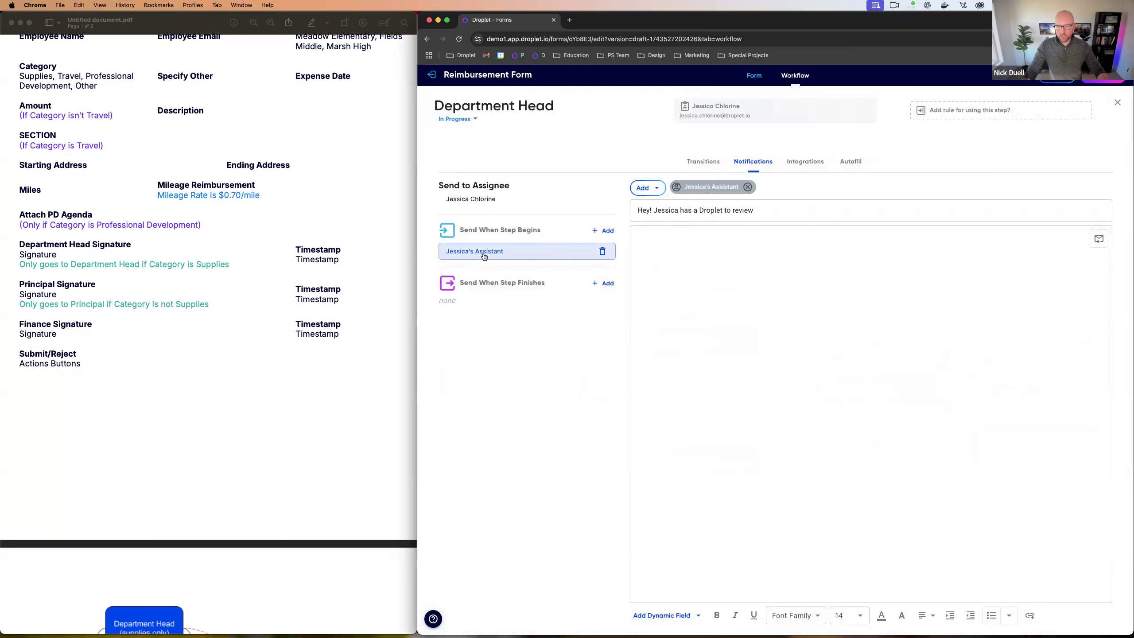
Step: Apply a send rule requiring Category 'is one of' Supplies and Travel on the assistant's notification
left_click(1089, 240)
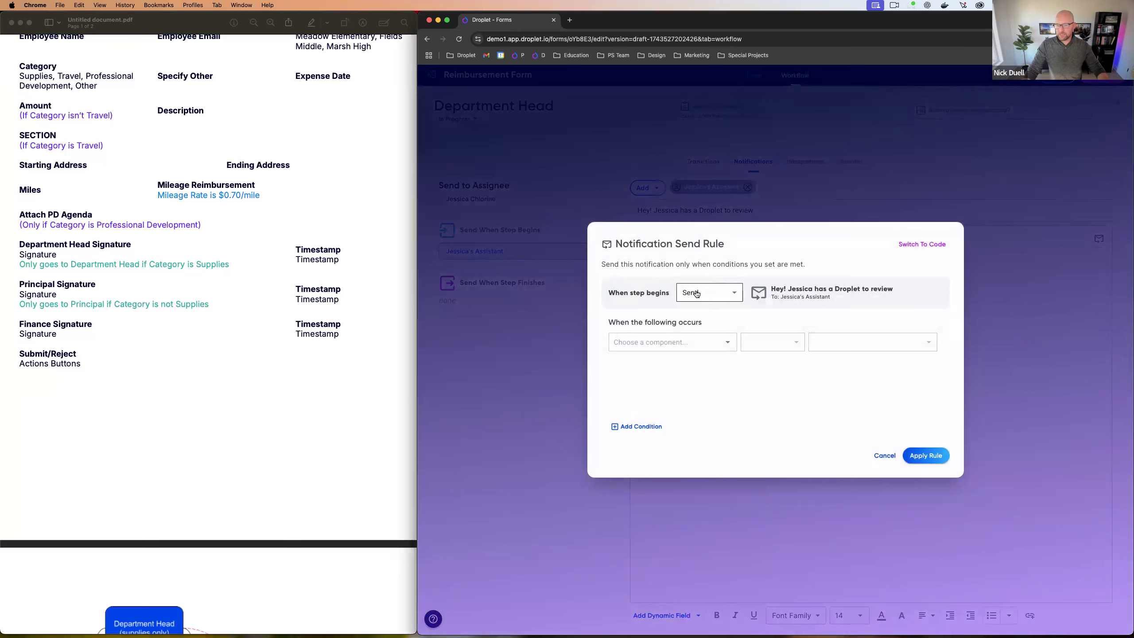
left_click(677, 343)
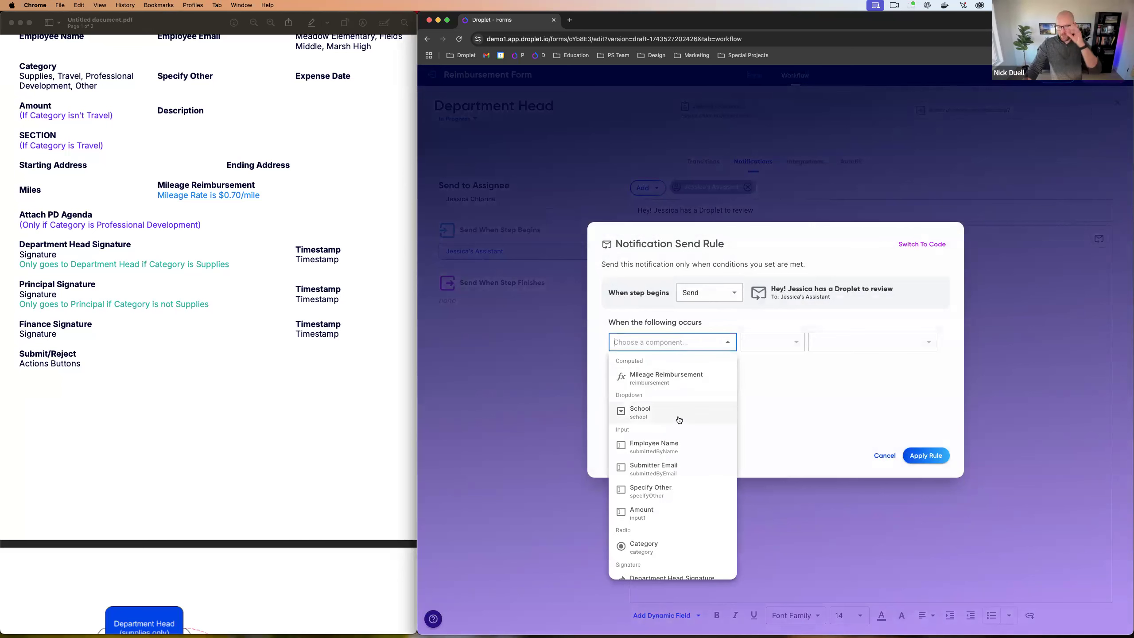
scroll(656, 442, "down", 2)
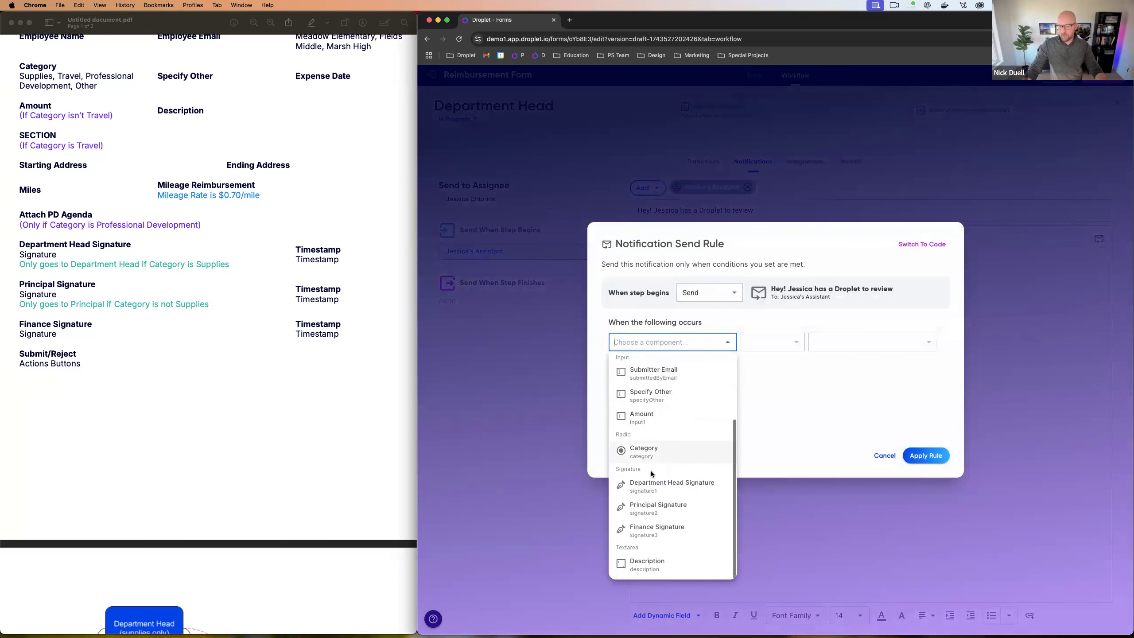
left_click(653, 459)
left_click(769, 340)
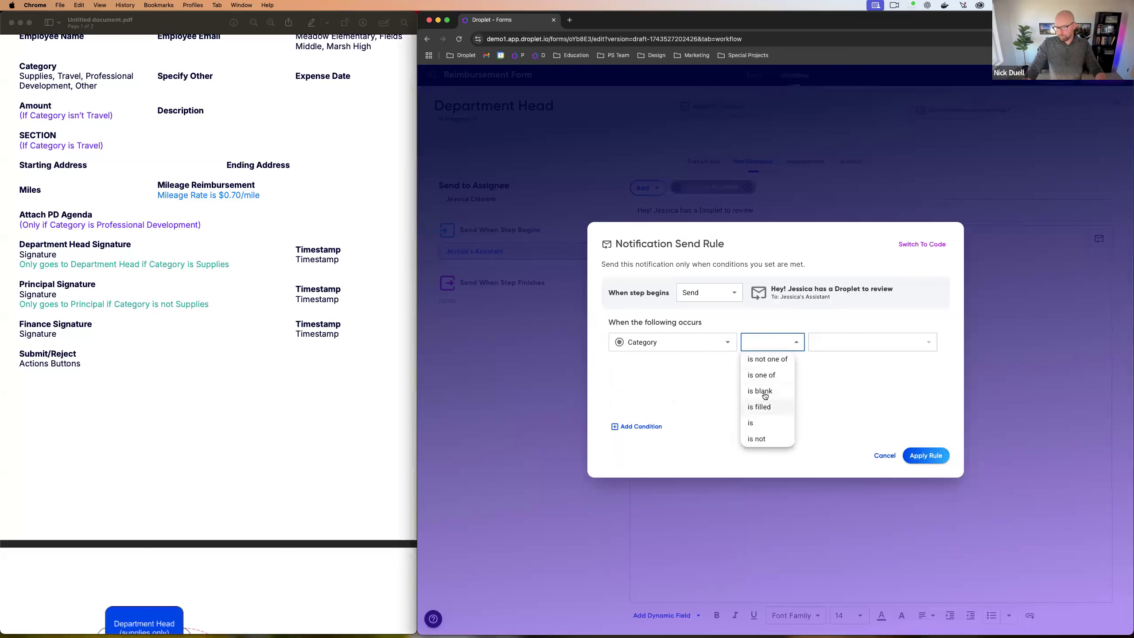
left_click(761, 375)
left_click(839, 341)
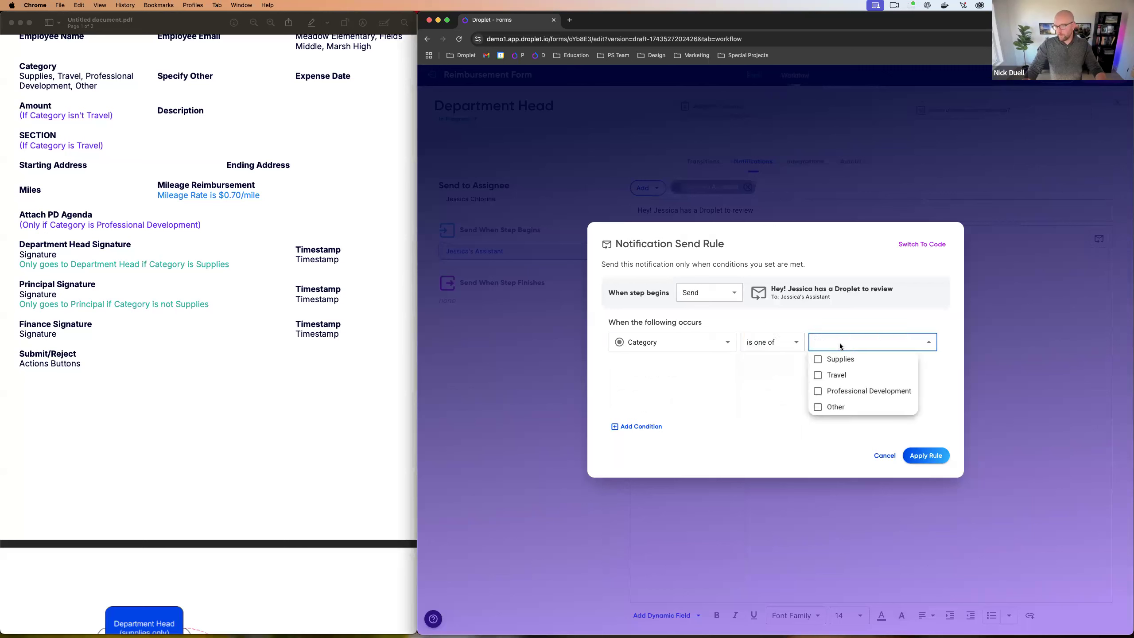
left_click(825, 364)
left_click(818, 375)
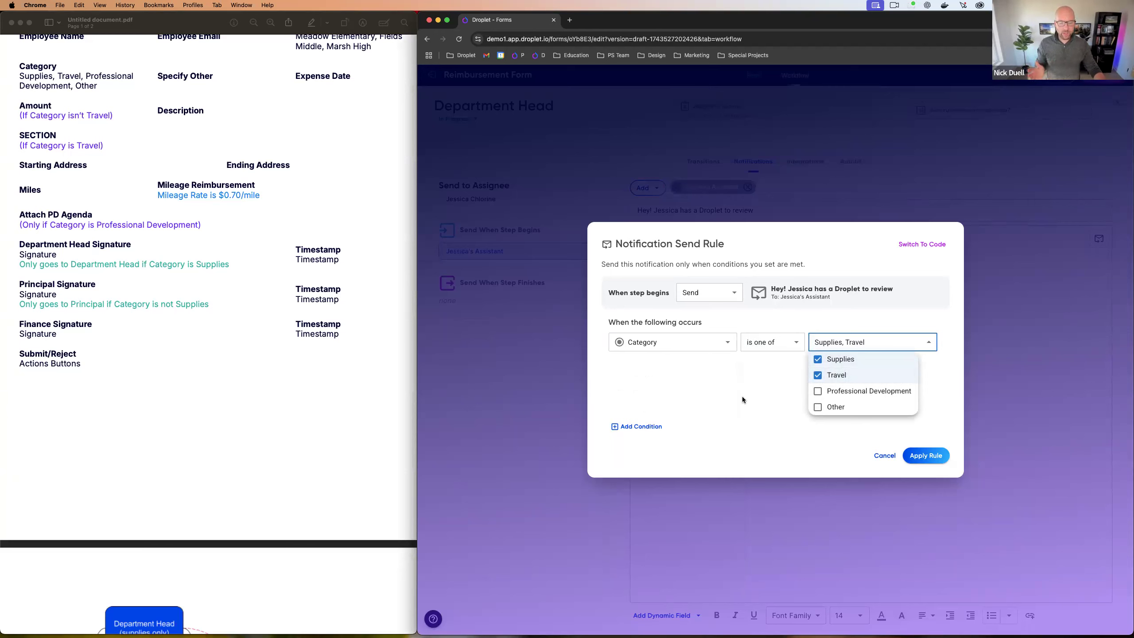
left_click(744, 396)
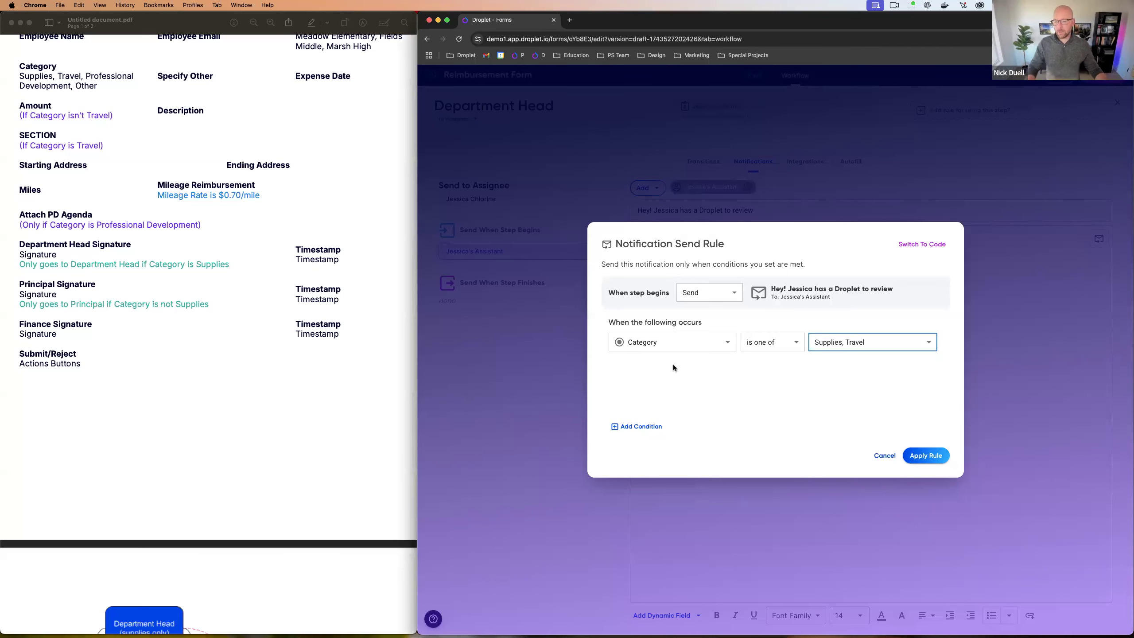
left_click(923, 455)
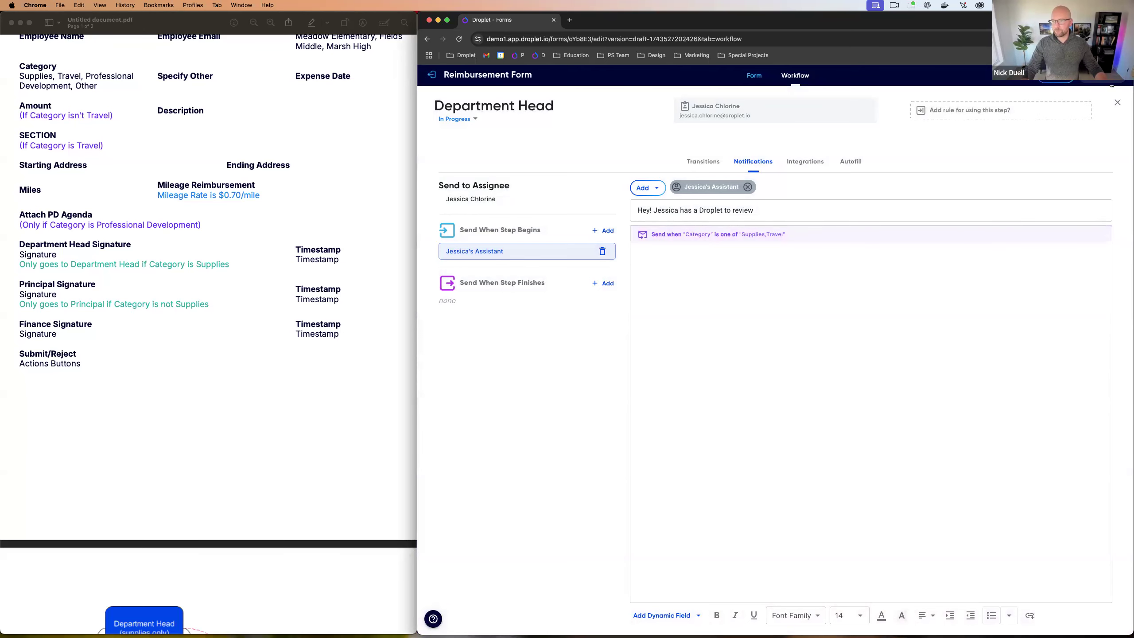
Step: Close the Department Head step editor and widen the browser window to fill the screen
left_click(1118, 102)
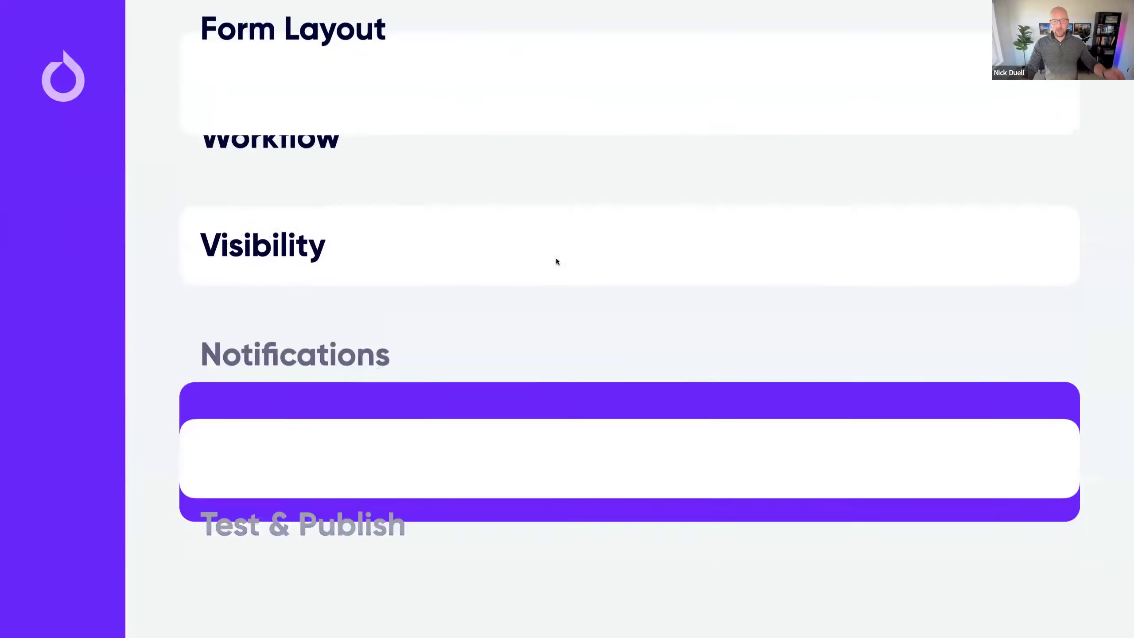
left_click(293, 514)
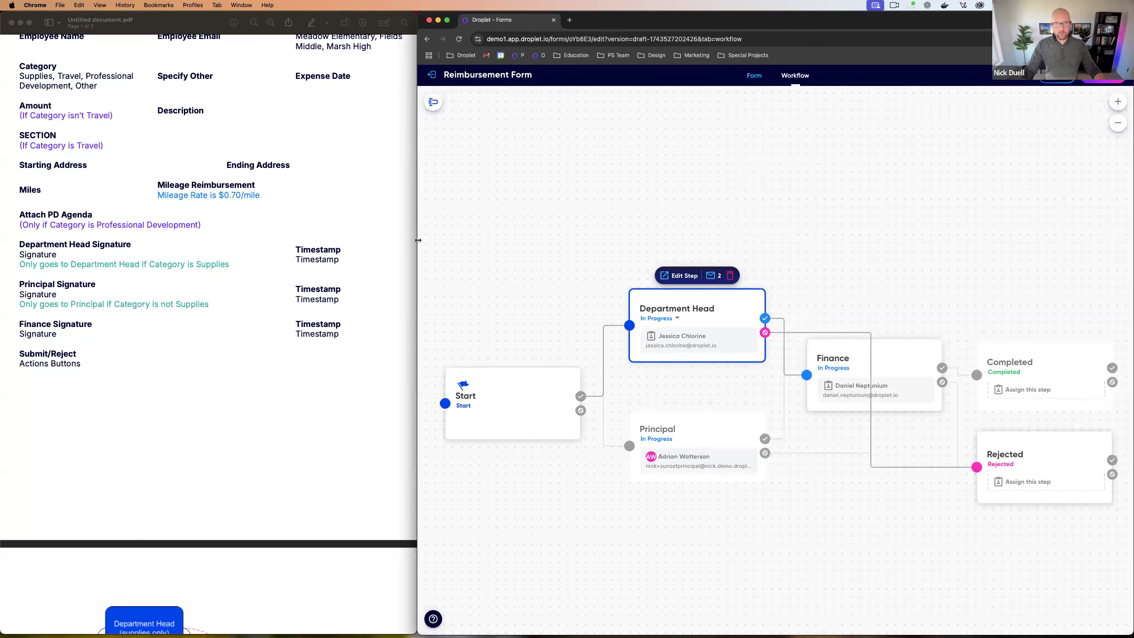
left_click_drag(417, 241, 1, 240)
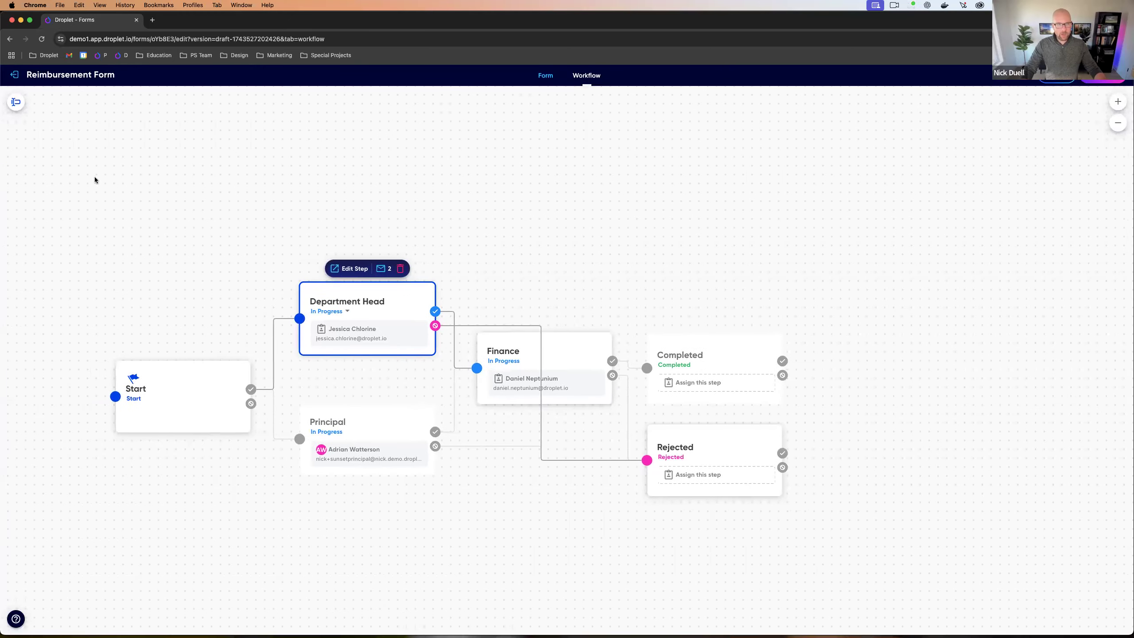
Step: Start a test run at the Start step and enter the employee's name and pasted e-mail
left_click(19, 104)
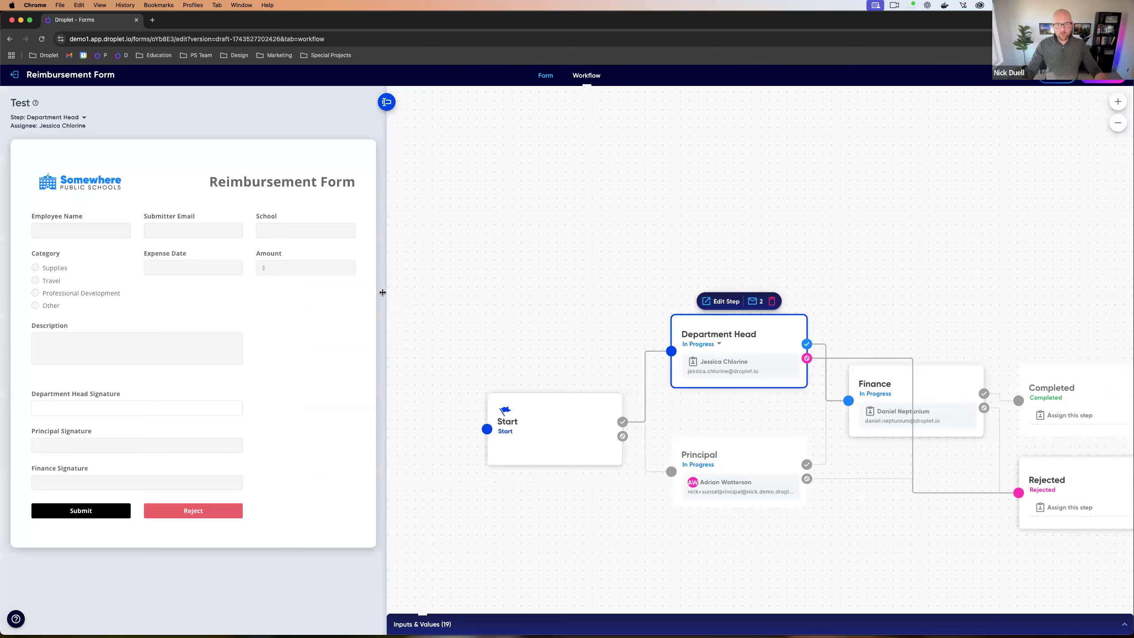
left_click_drag(382, 292, 513, 296)
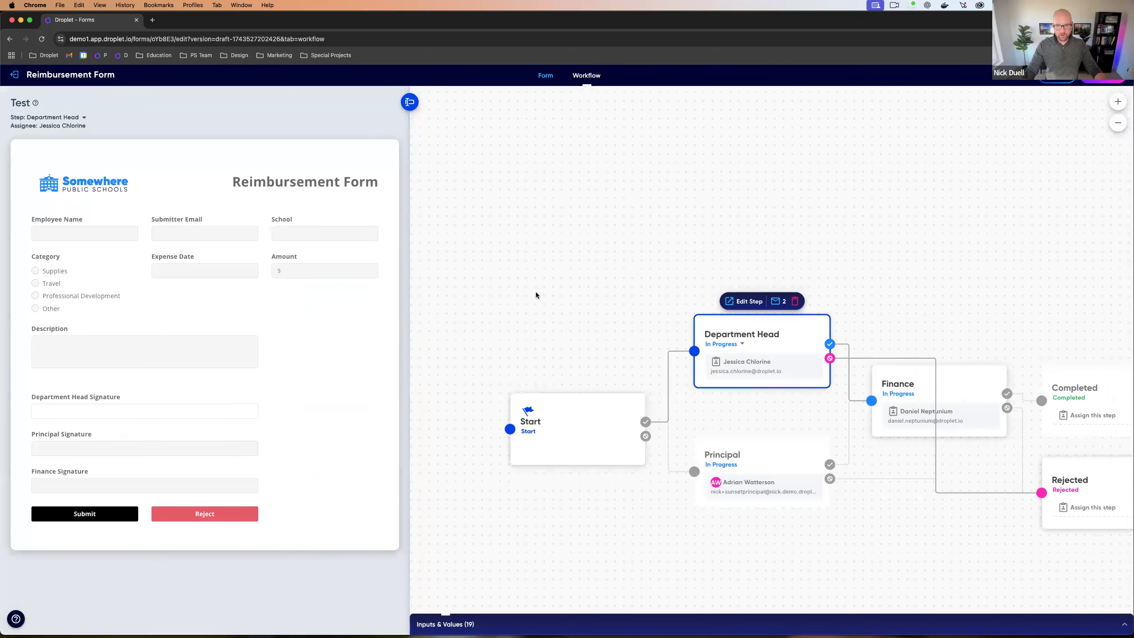
left_click(556, 418)
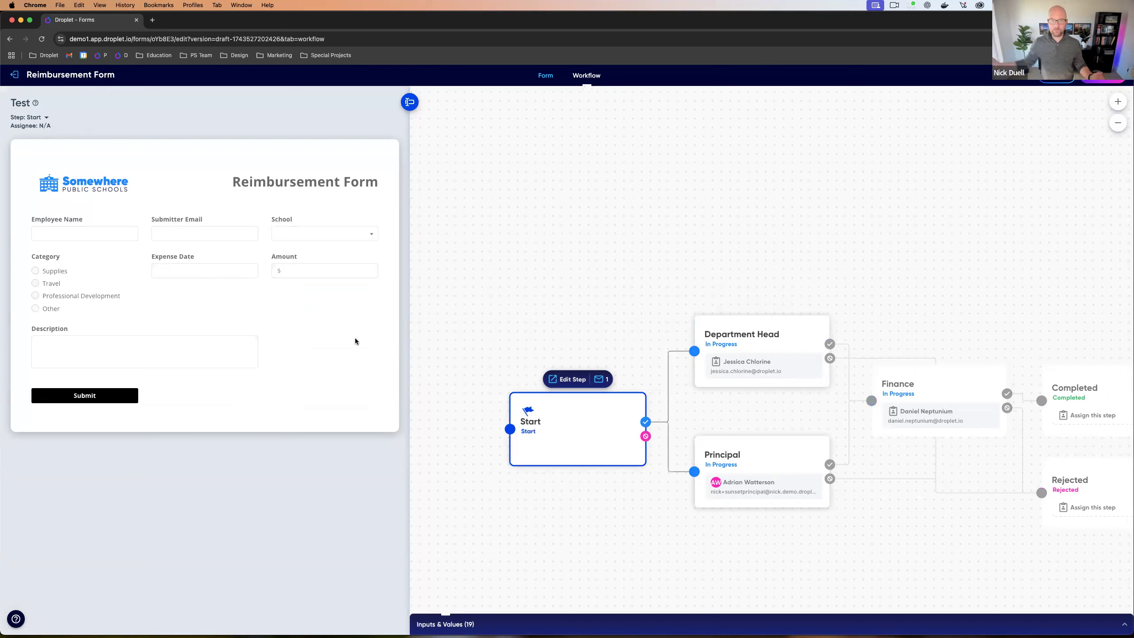
left_click(65, 225)
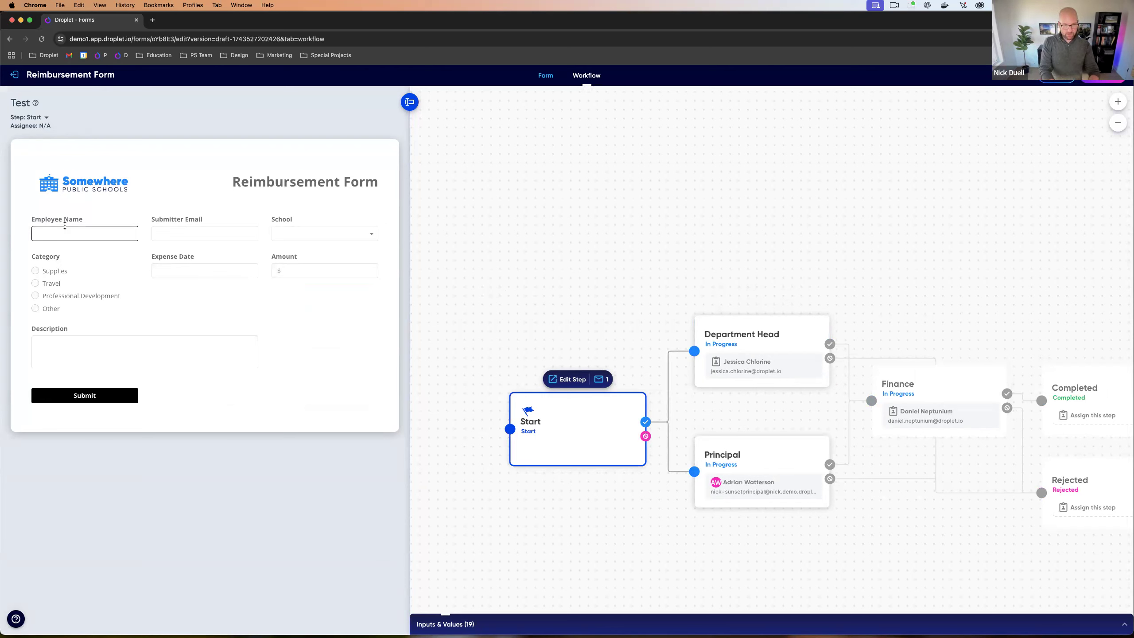
key("Tab")
key("super+v")
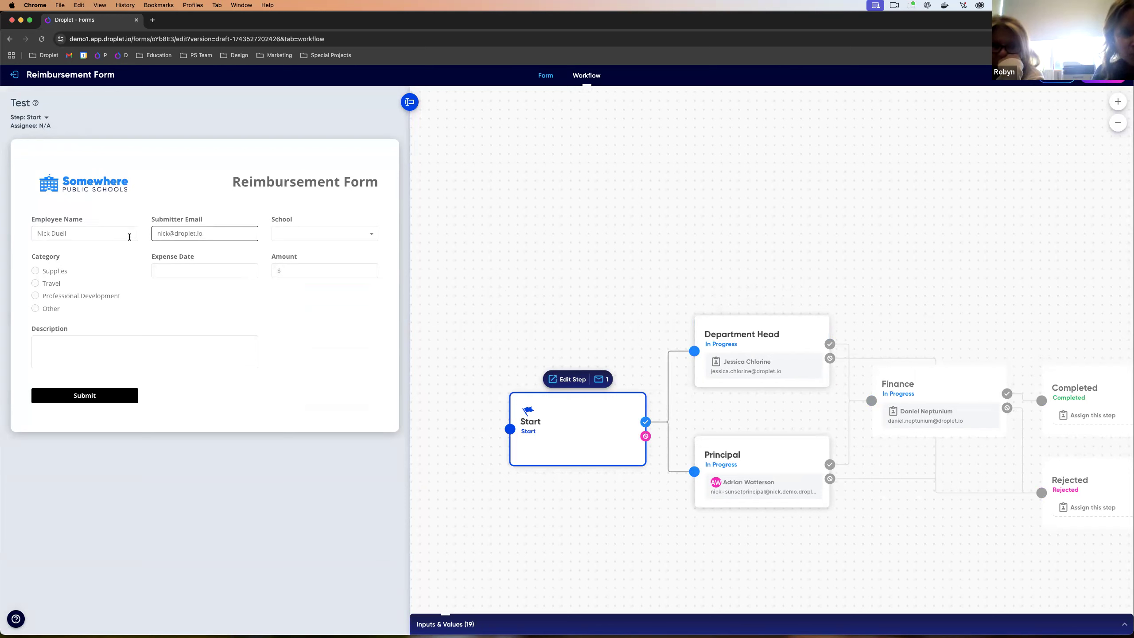
Step: Fill in Meadow Elementary, Supplies, 04/01/2025, $125.00 and description 'Banner for National Honor Society Induction'
left_click(286, 239)
left_click(292, 264)
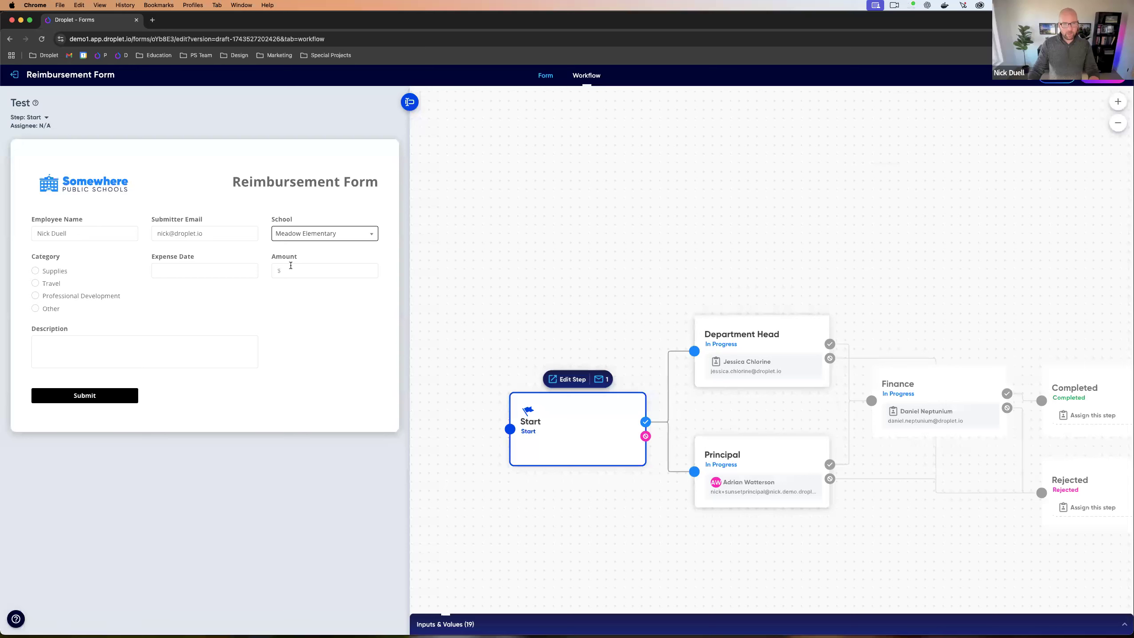
left_click(55, 271)
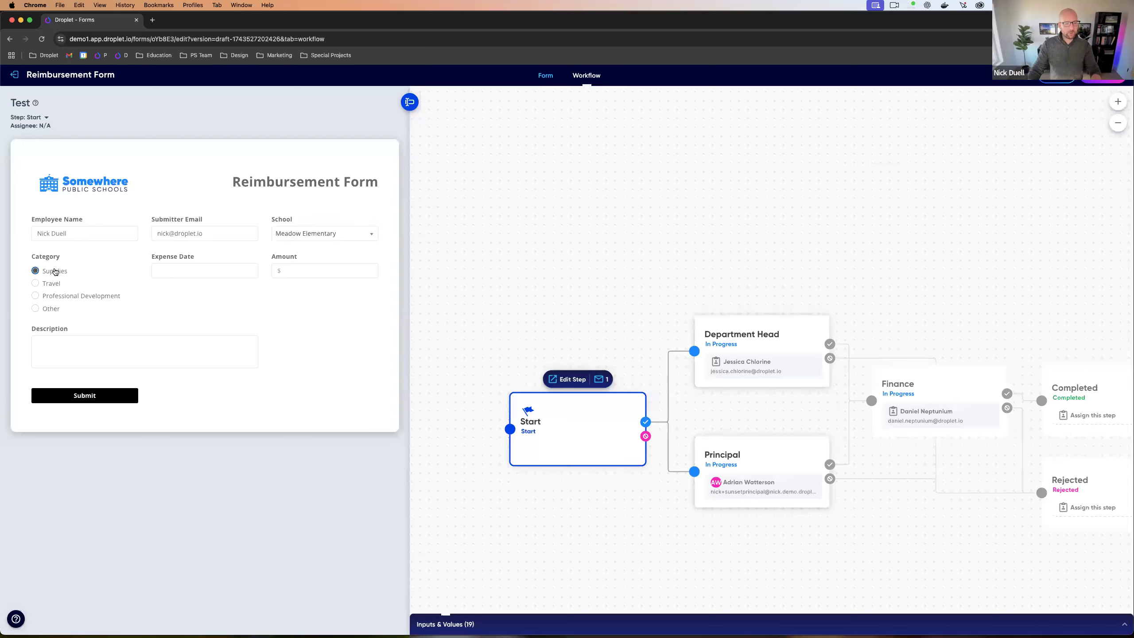
left_click(185, 270)
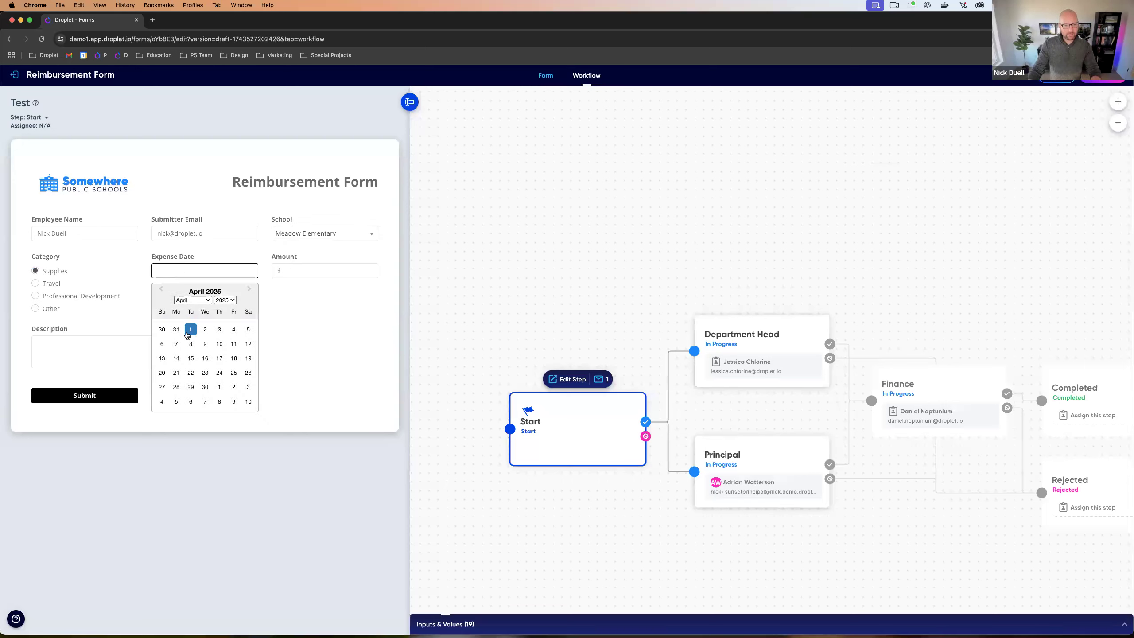
left_click(190, 332)
left_click(308, 271)
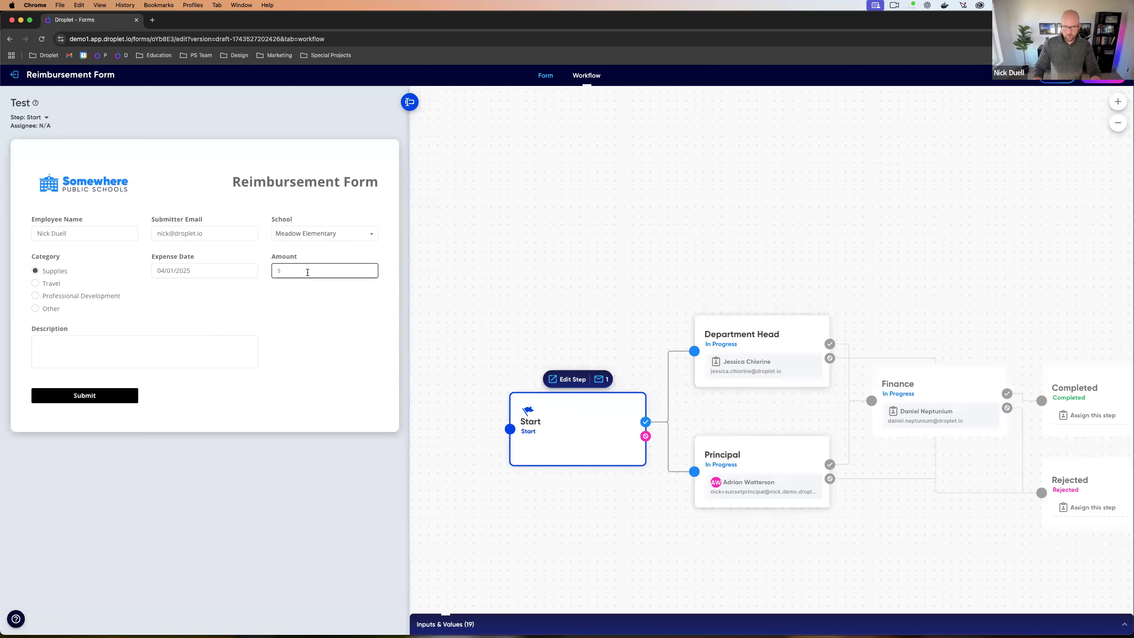
type("125.00")
left_click(180, 351)
type("Ba")
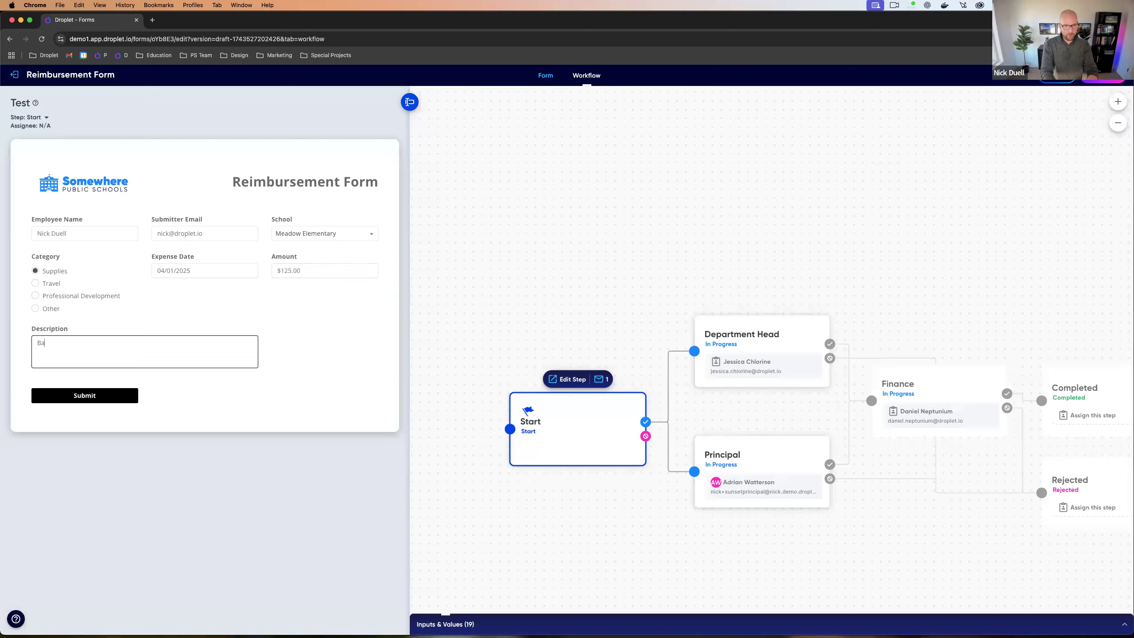
type("nner for National Honor So")
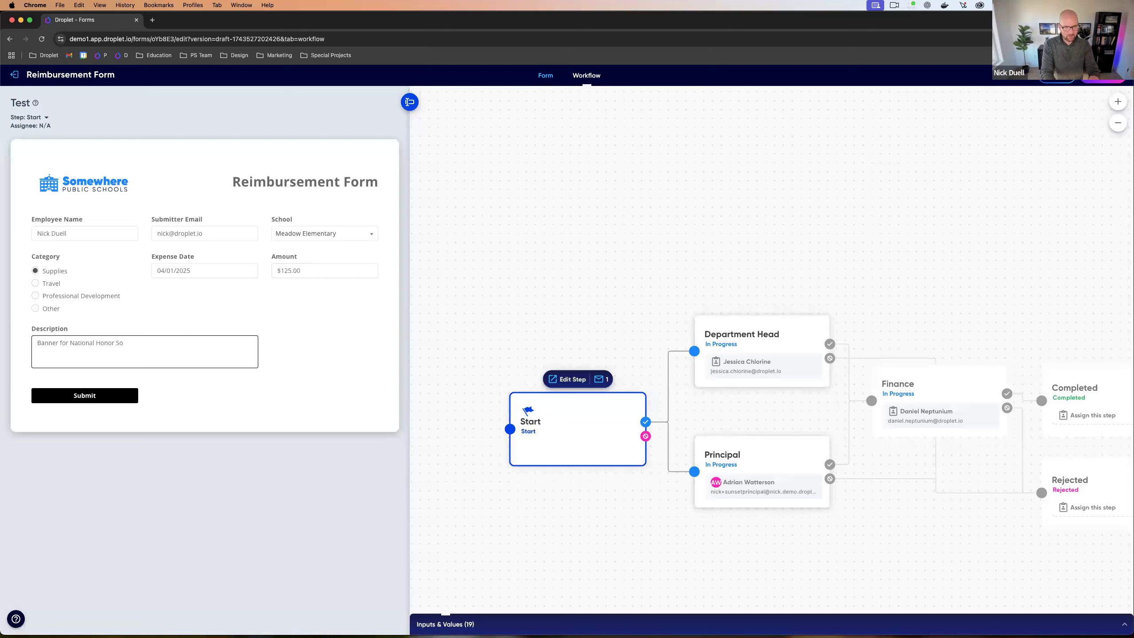
type("ciety Induction")
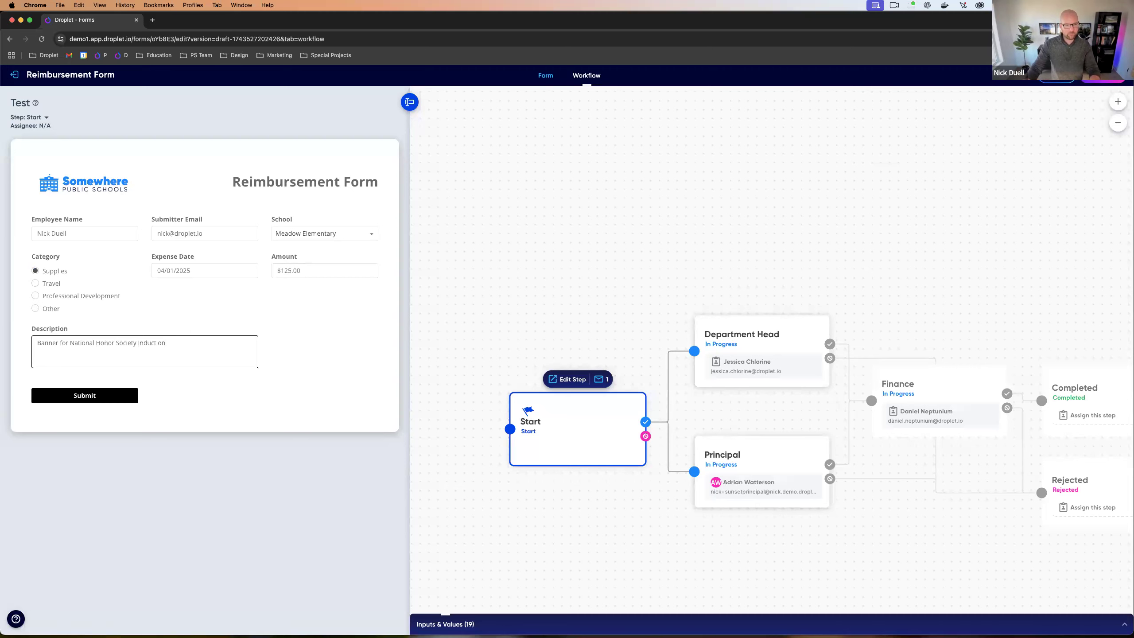
Step: Submit the test request and approve it at Department Head with a typed signature
left_click(82, 400)
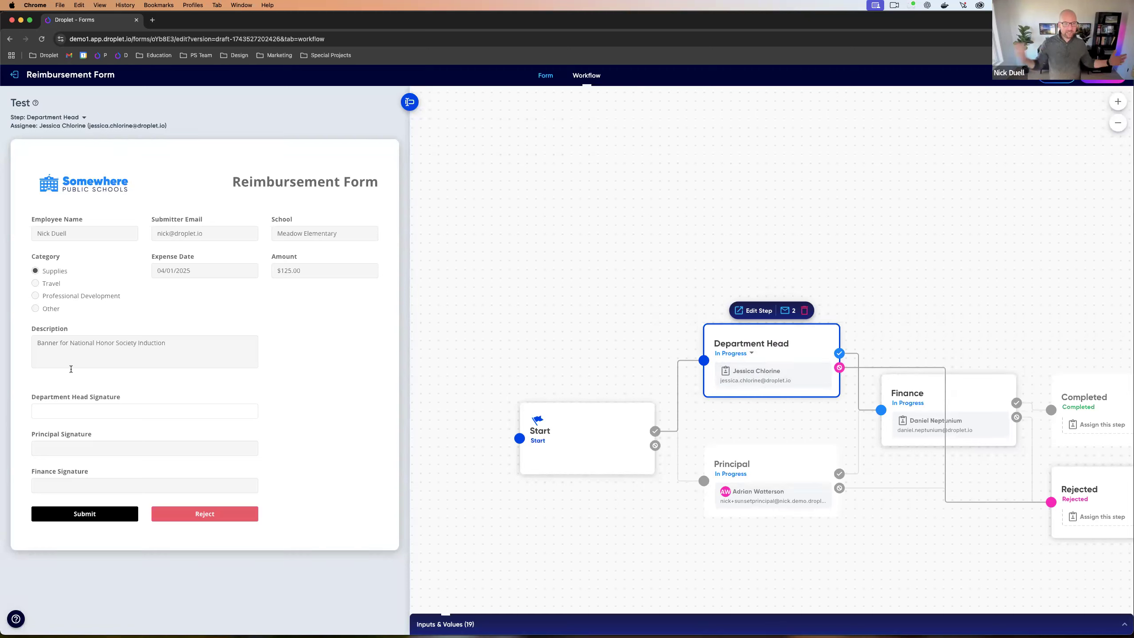
left_click(75, 412)
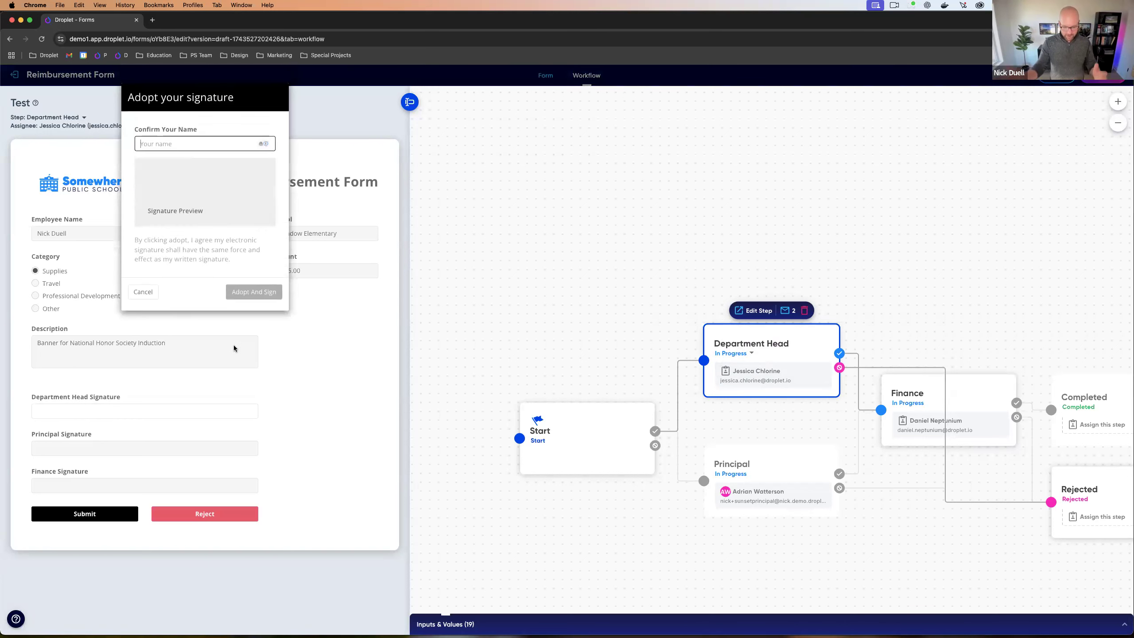
type("Jessica")
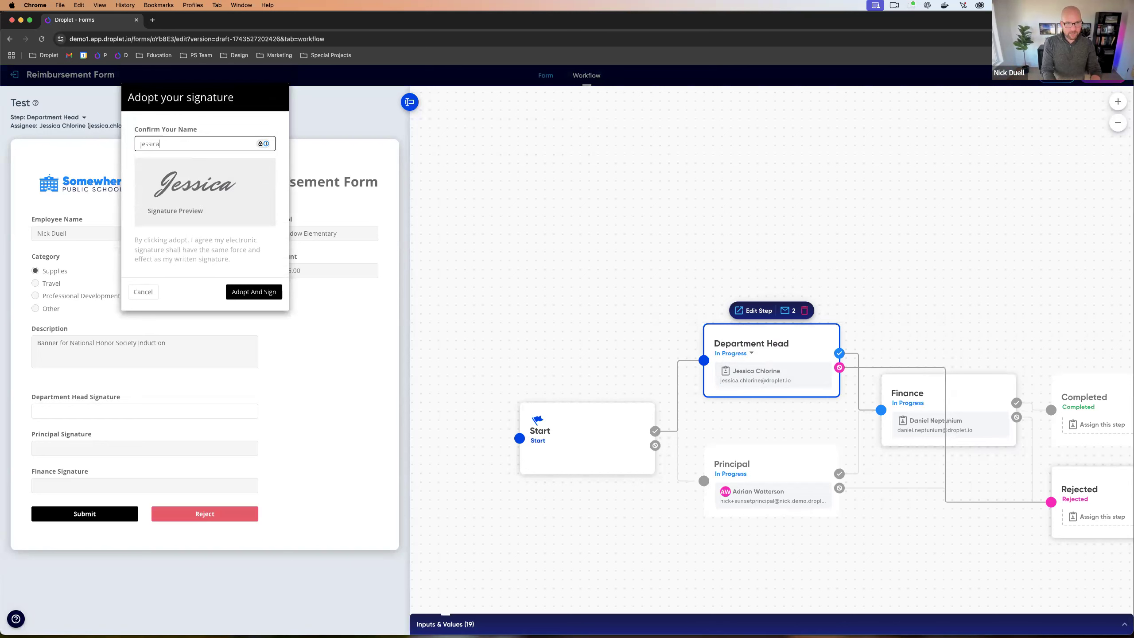
key("Return")
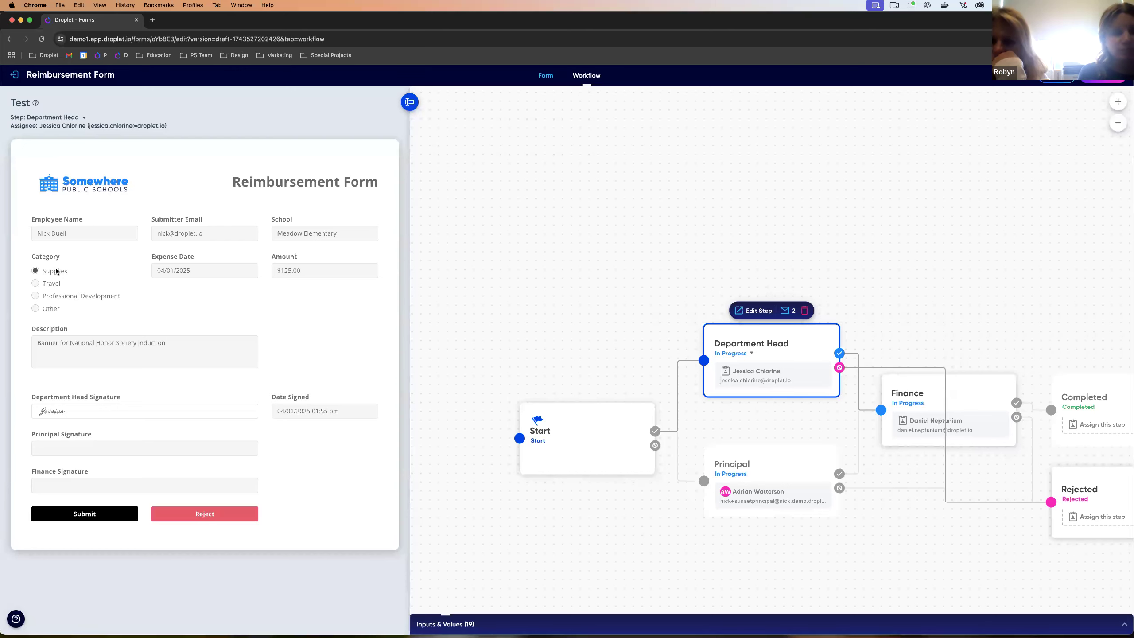
left_click(72, 513)
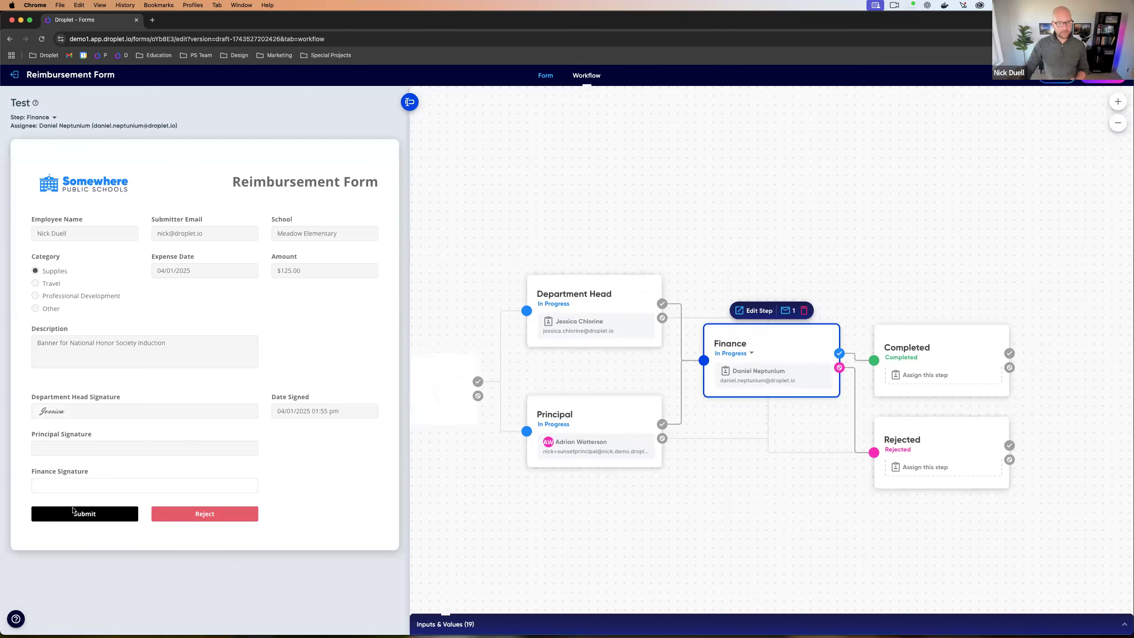
Step: Sign and approve the Finance step to complete the request, then restart the test at Start
left_click(56, 483)
type("Finance")
key("super+a")
type("Daniel")
key("Return")
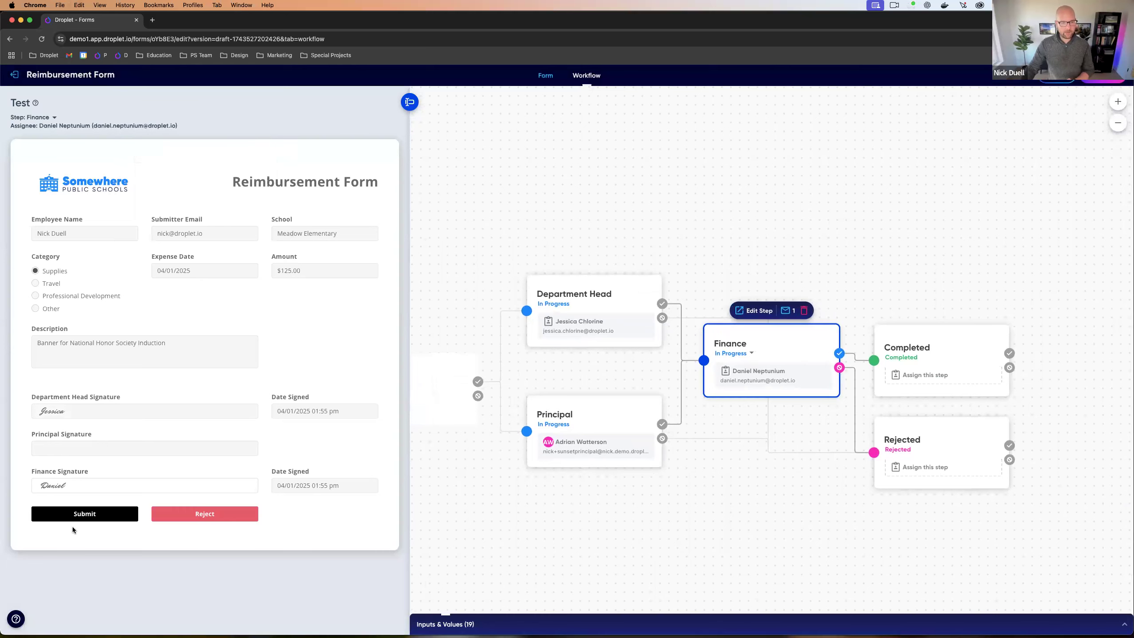
left_click(83, 517)
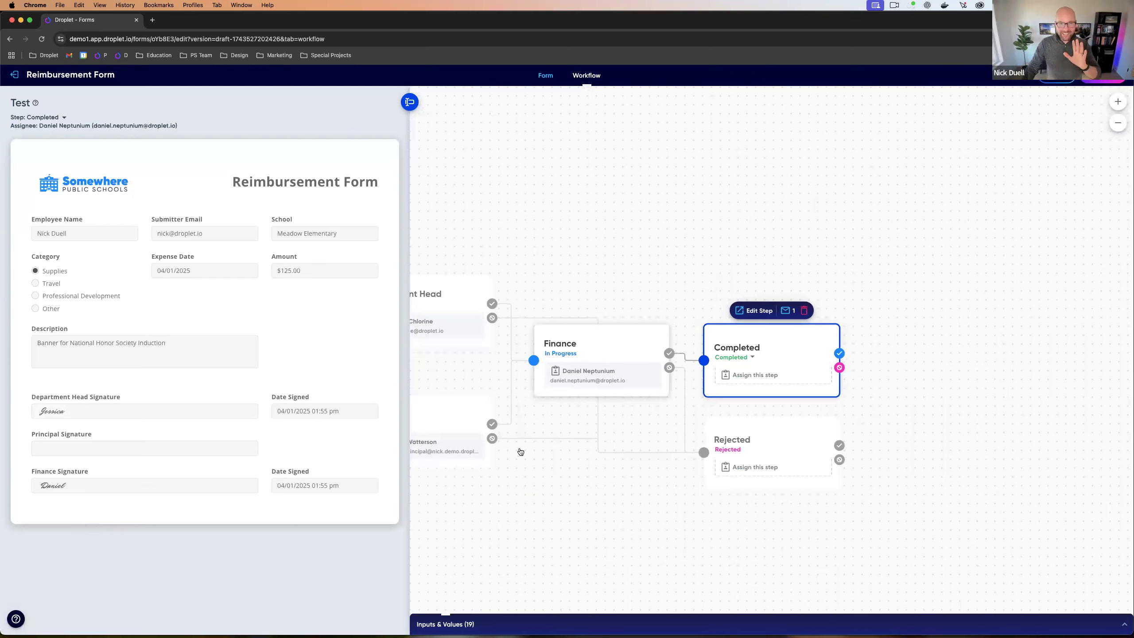
left_click(597, 390)
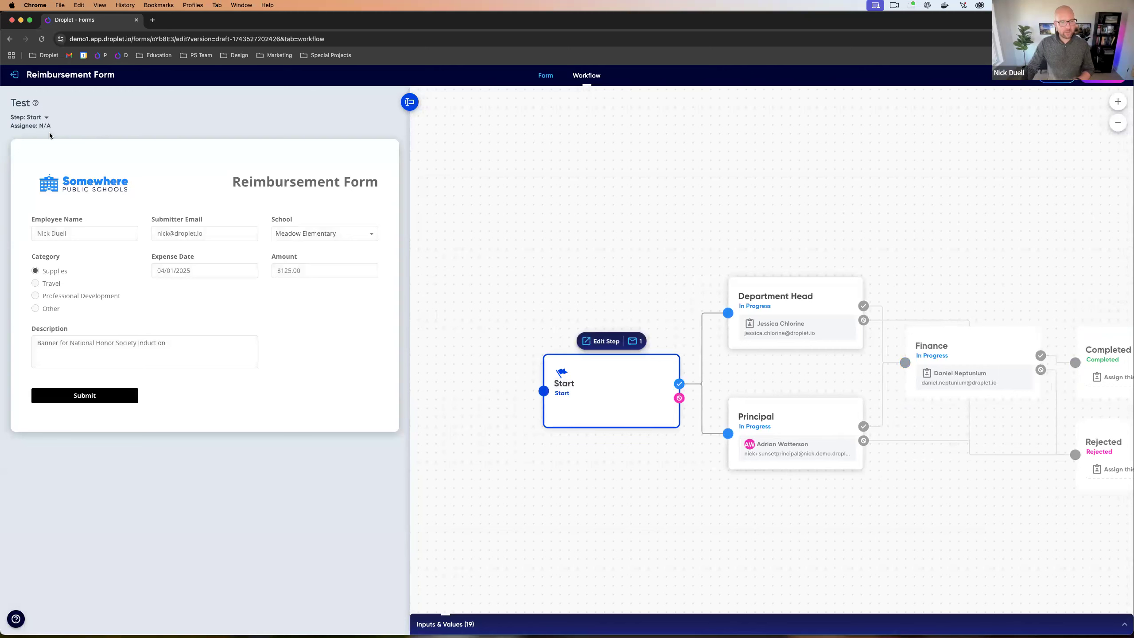
left_click(46, 285)
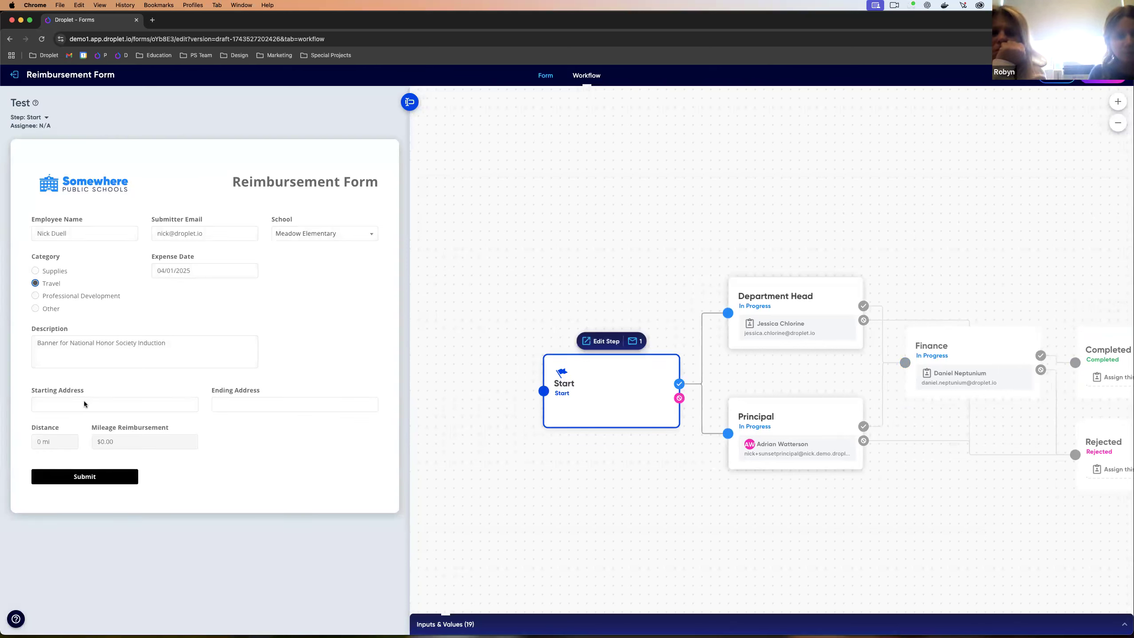
left_click(172, 351)
key("super+a")
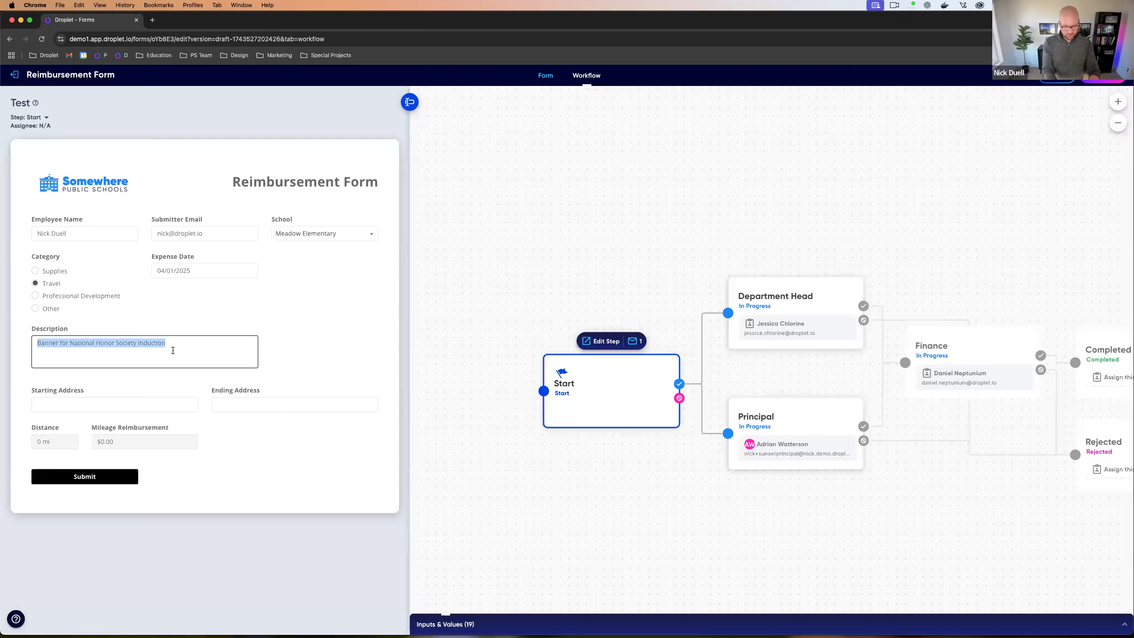
type("Traveling to")
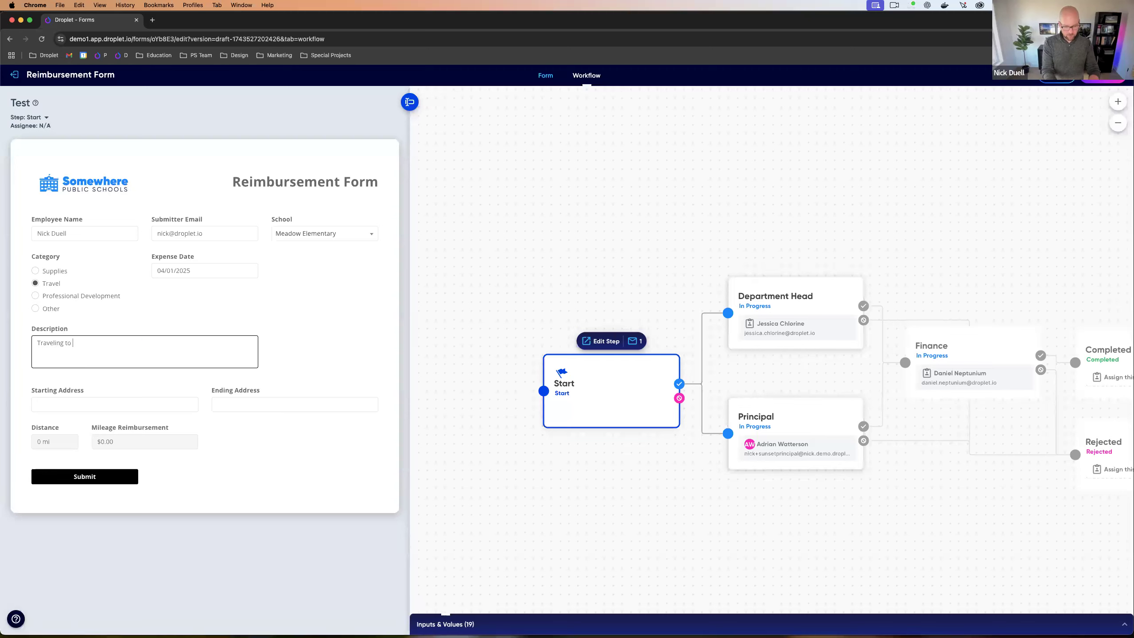
type(" Conference")
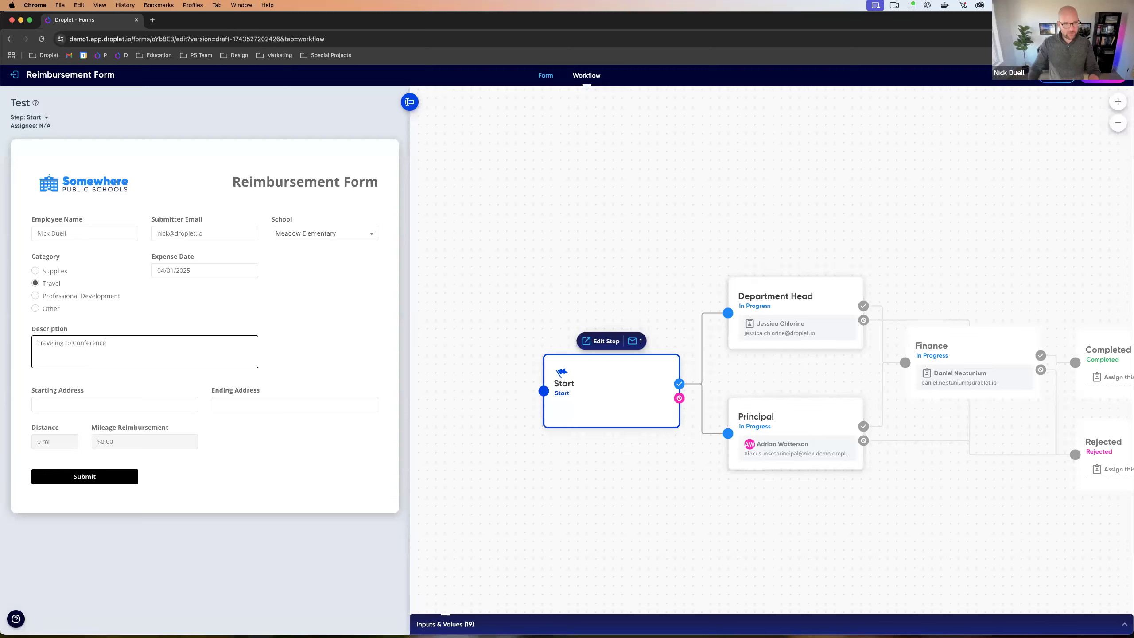
left_click(155, 402)
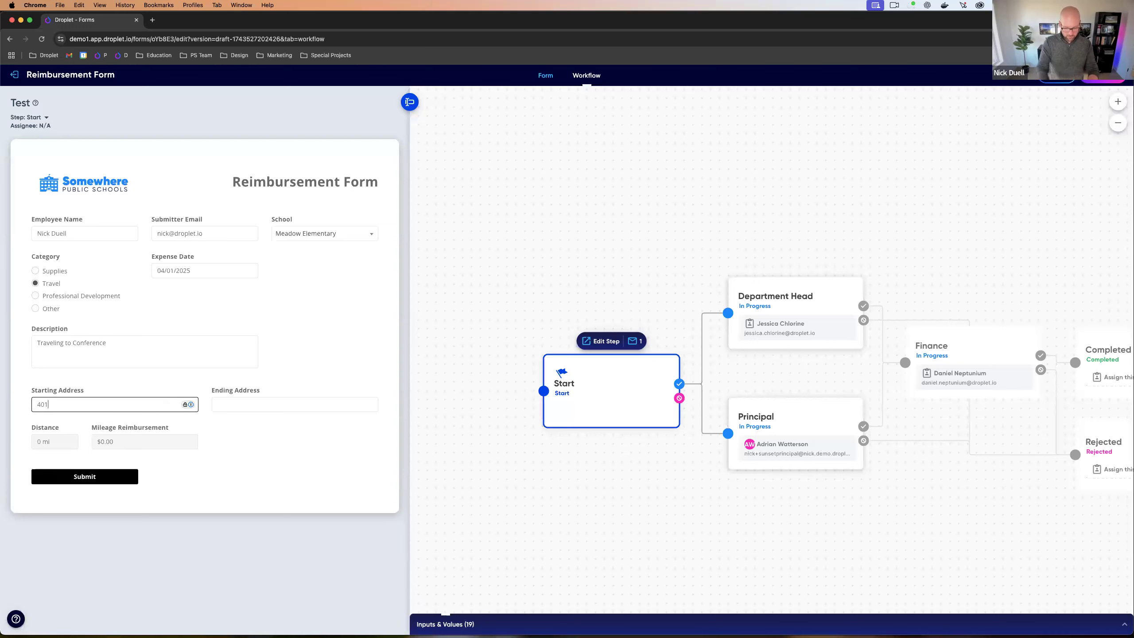
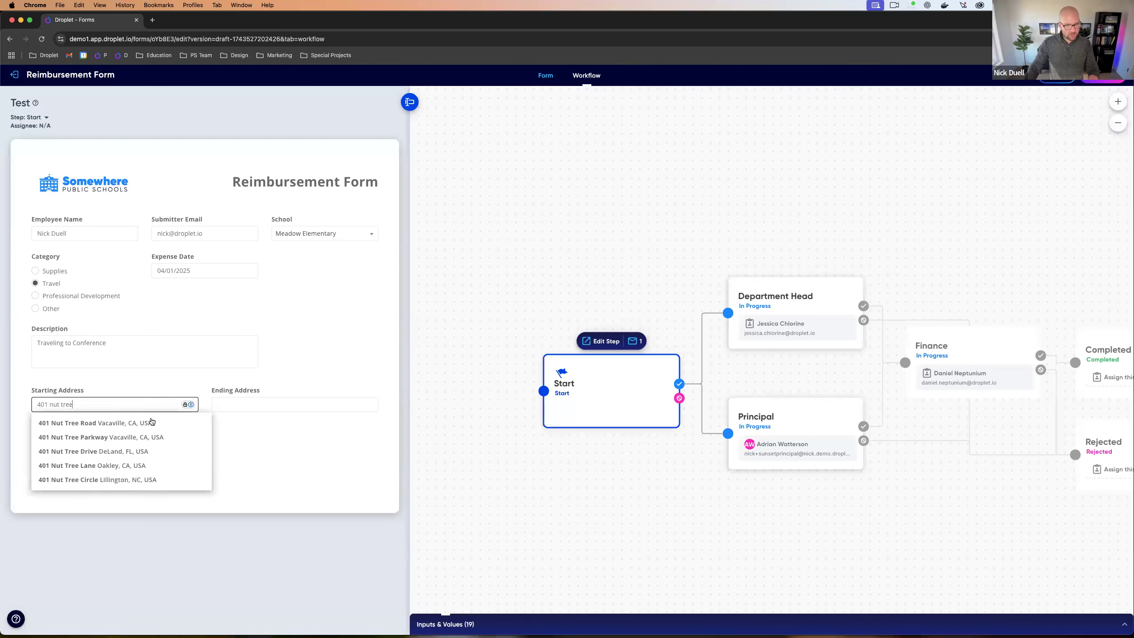
left_click(151, 422)
left_click(220, 406)
type("va")
left_click(240, 423)
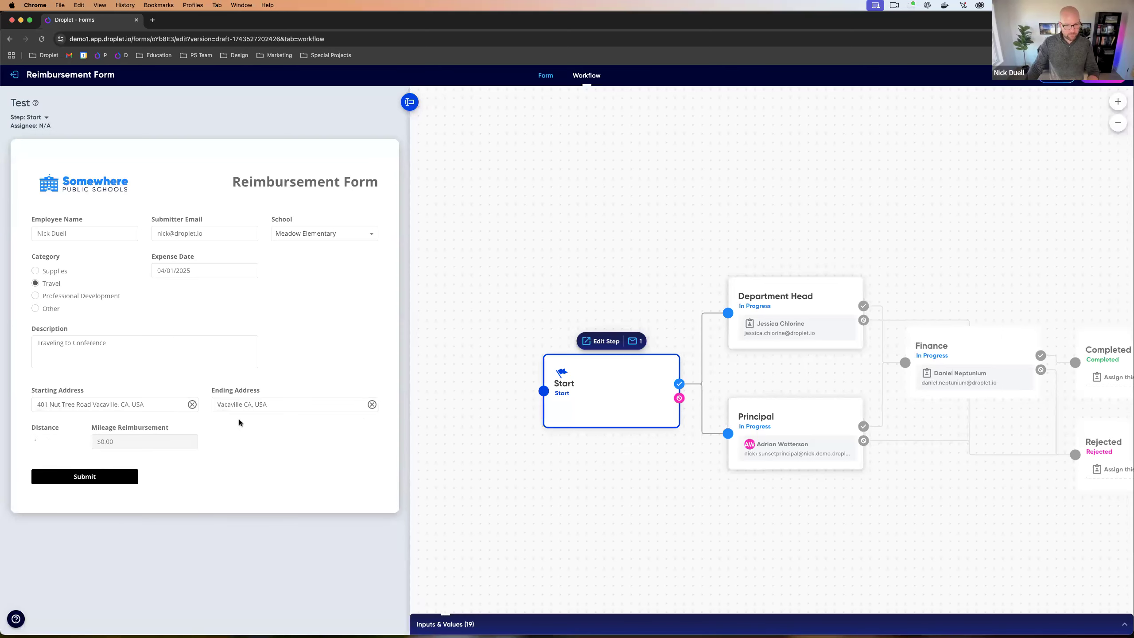
Step: Submit the Travel request and sign it through the Principal and Finance approvals to Completed
left_click(94, 475)
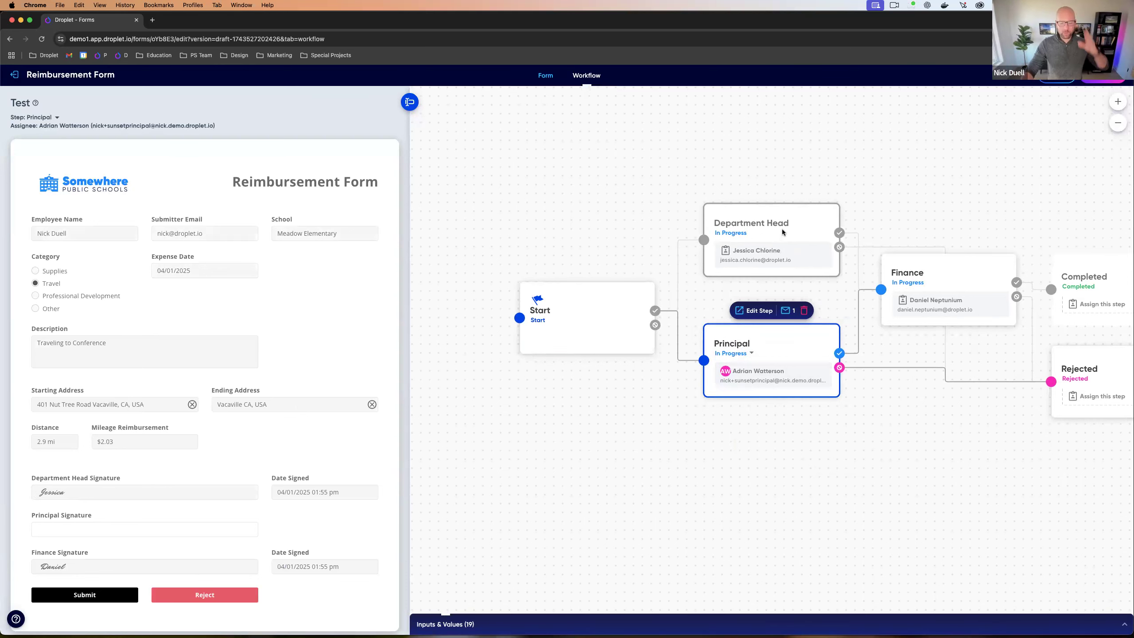
scroll(179, 424, "down", 2)
left_click(95, 471)
type("Adrian")
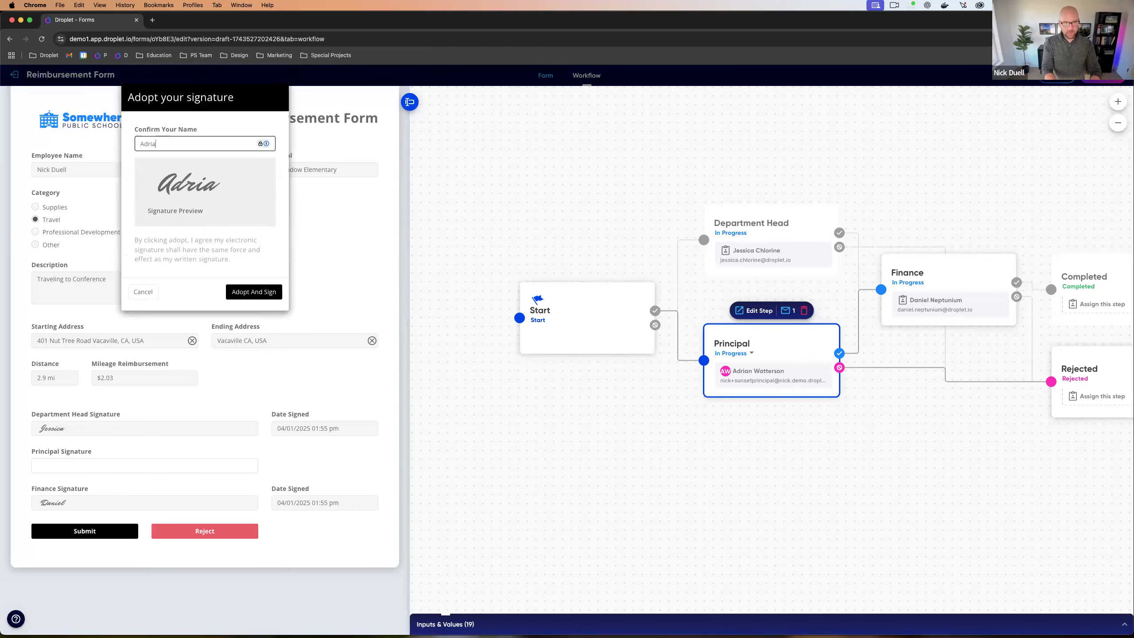
key("Return")
left_click(107, 533)
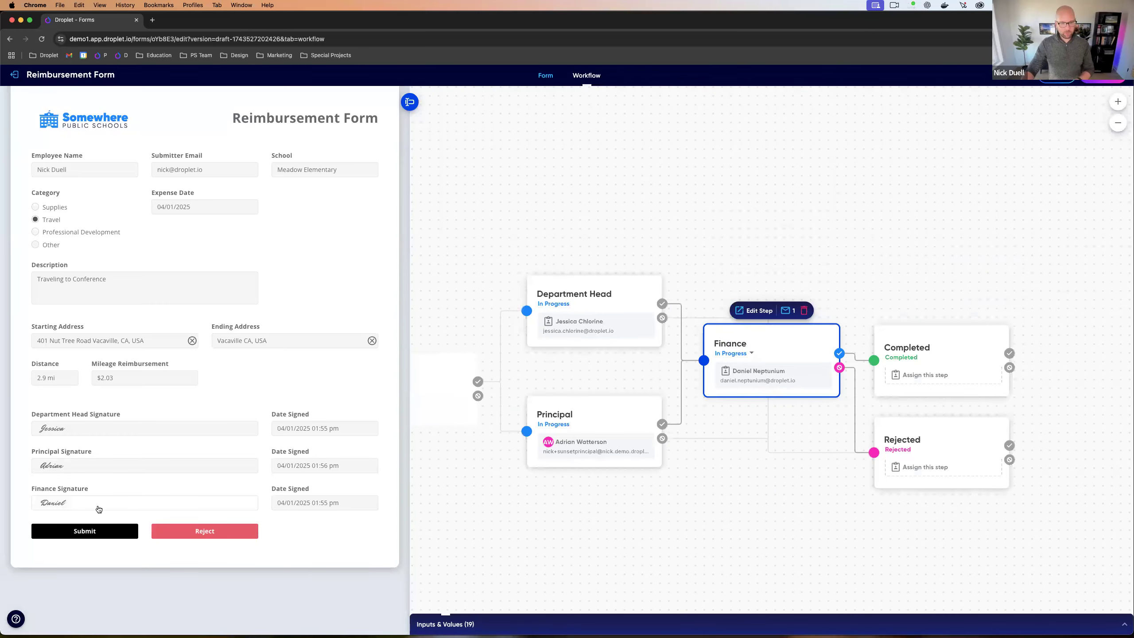
left_click(88, 534)
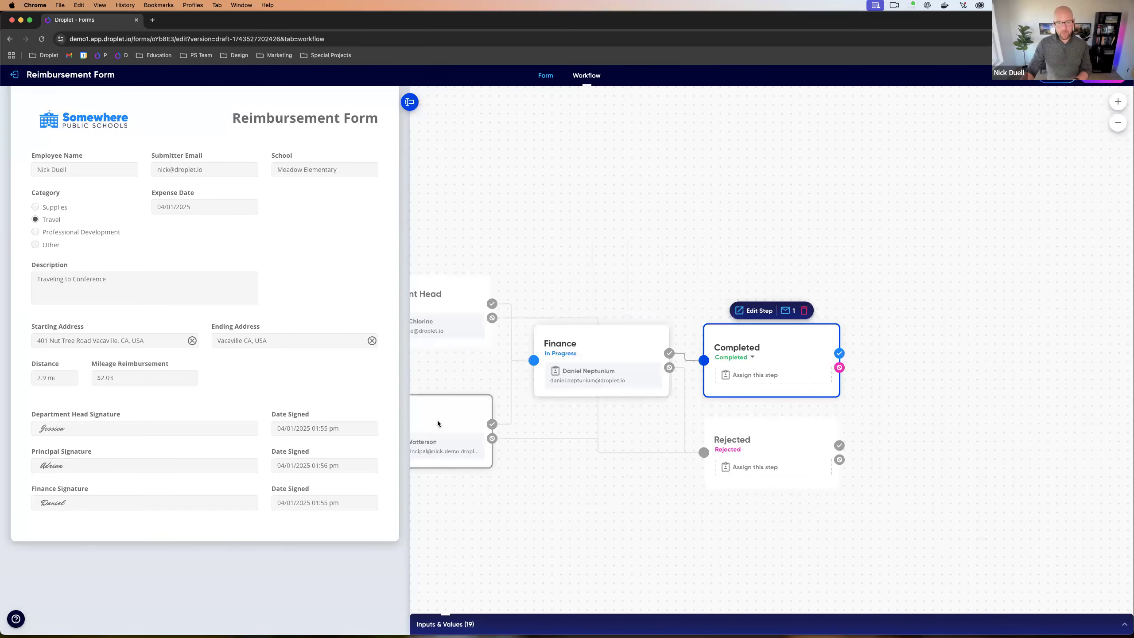
Step: Reject the request at the Principal step with reason 'Reason', then return the test to Start
left_click(438, 421)
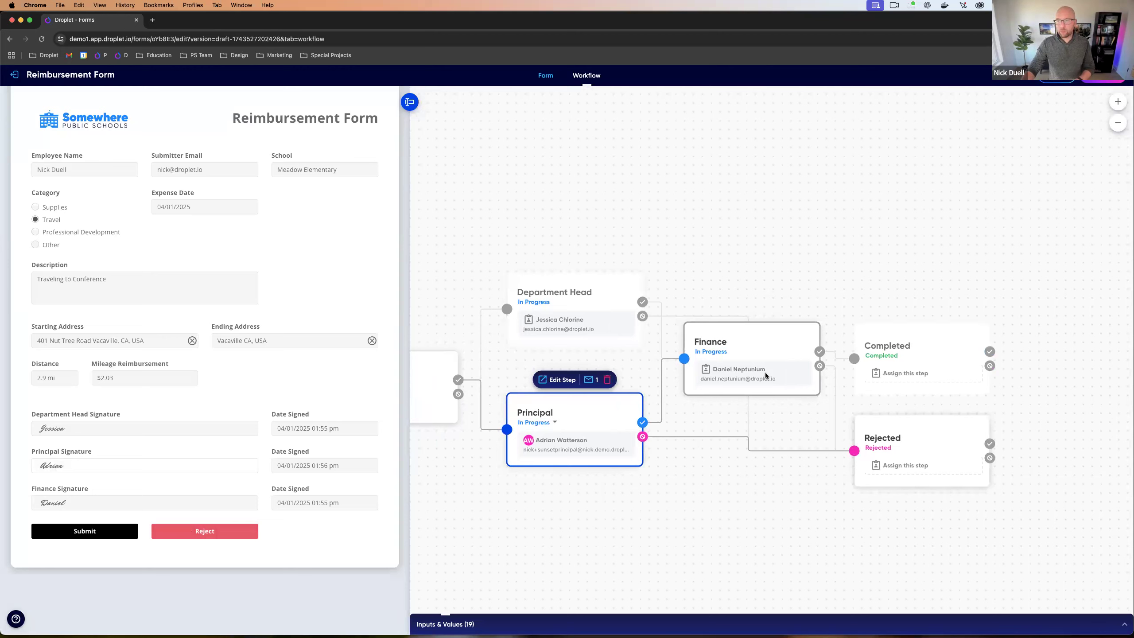
left_click(213, 533)
left_click(162, 162)
type("Reason")
left_click(140, 230)
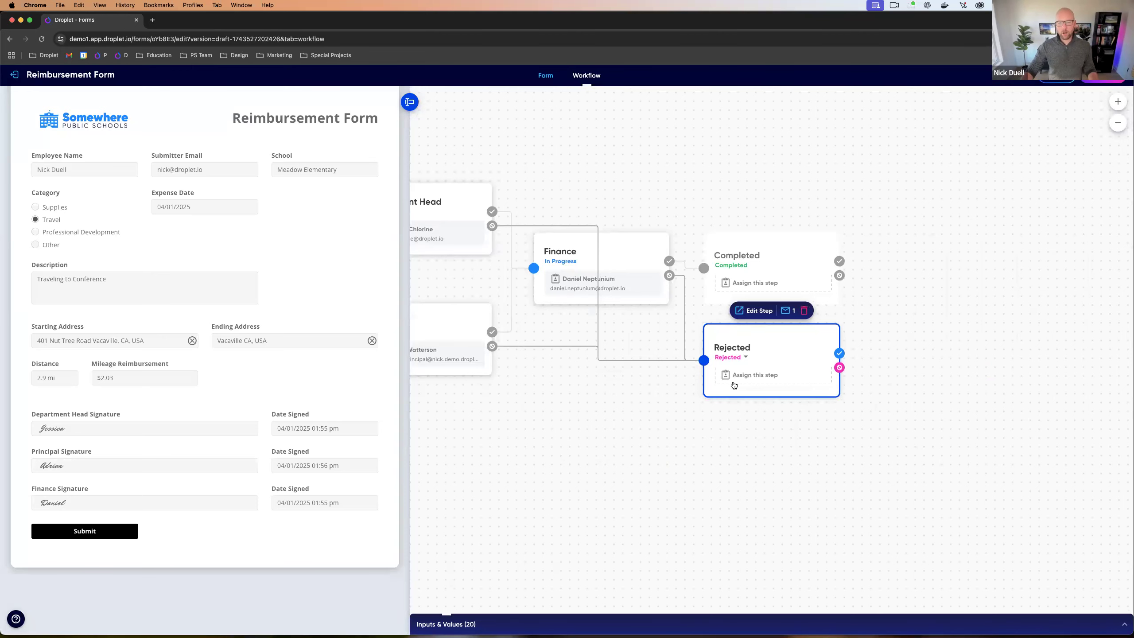
scroll(673, 406, "left", 5)
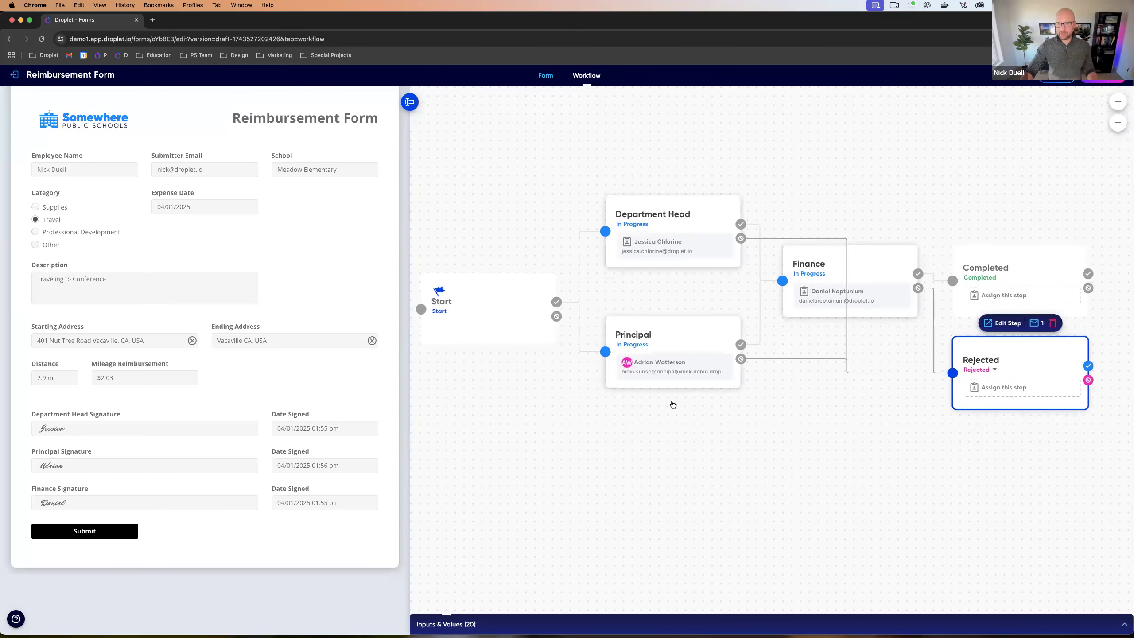
scroll(674, 405, "left", 1)
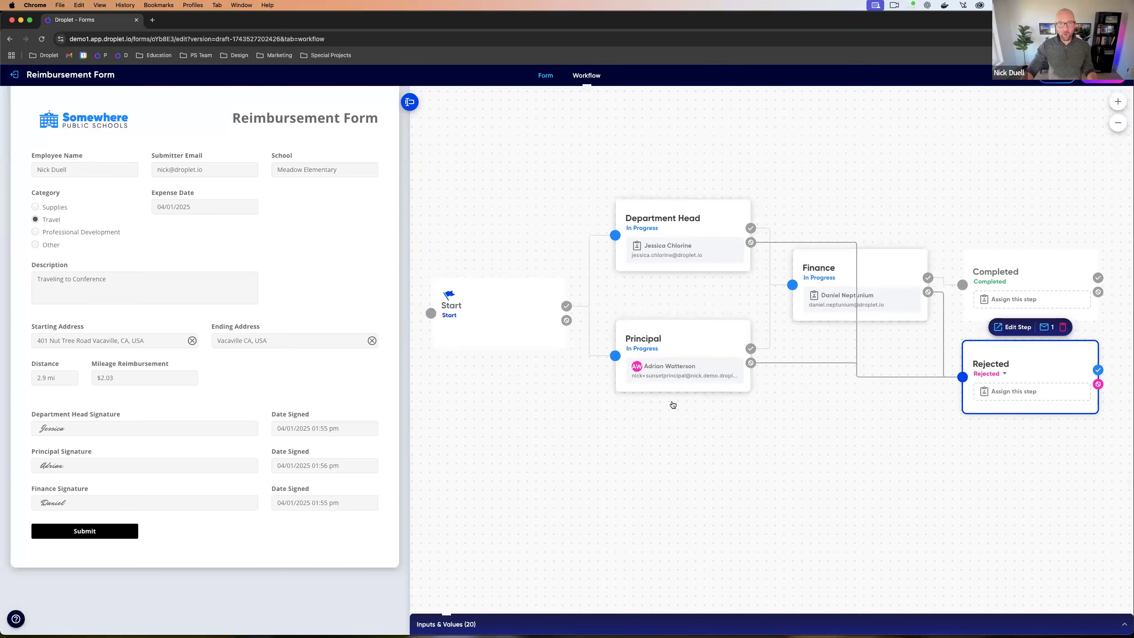
left_click(512, 314)
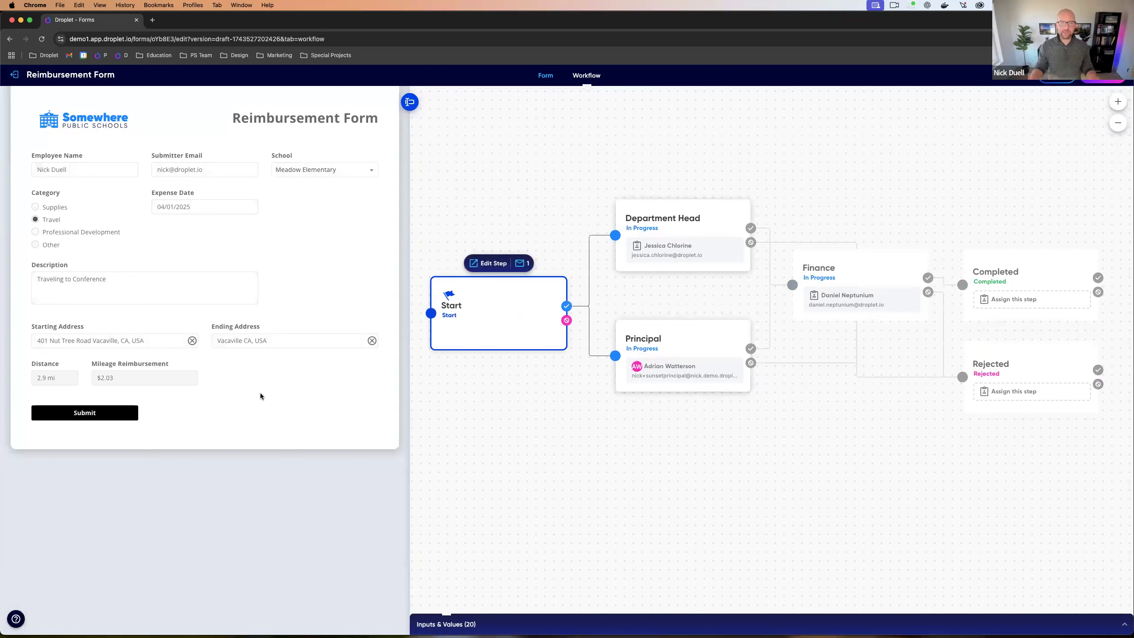
Step: Drag a Textarea under Amount, label it Notes, and go back to the Workflow tab
left_click(546, 77)
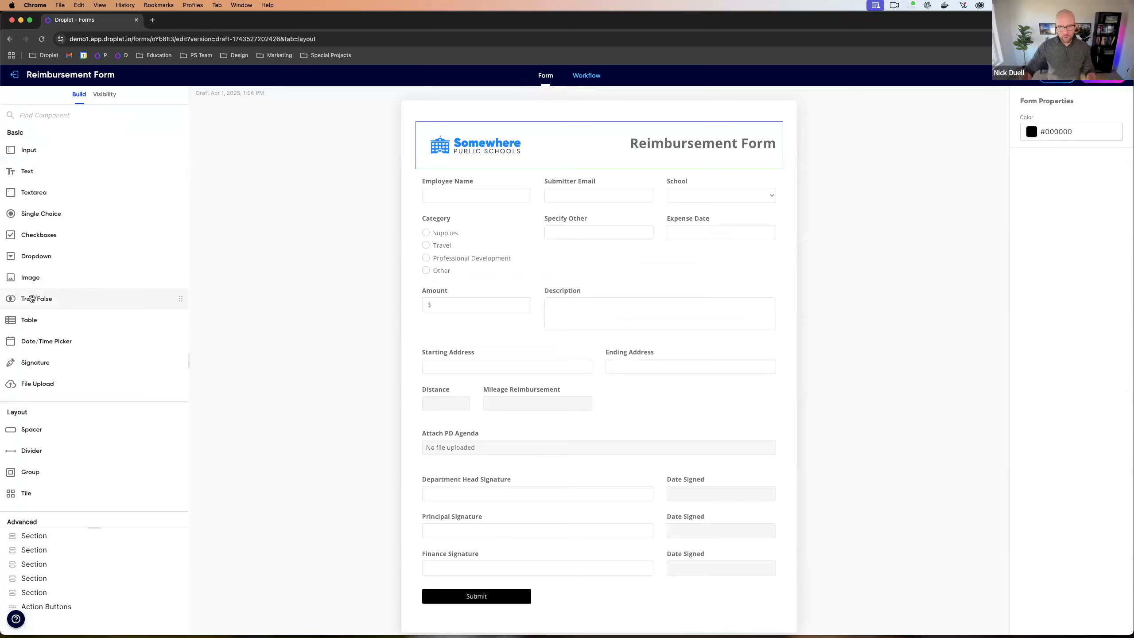
mouse_move(37, 193)
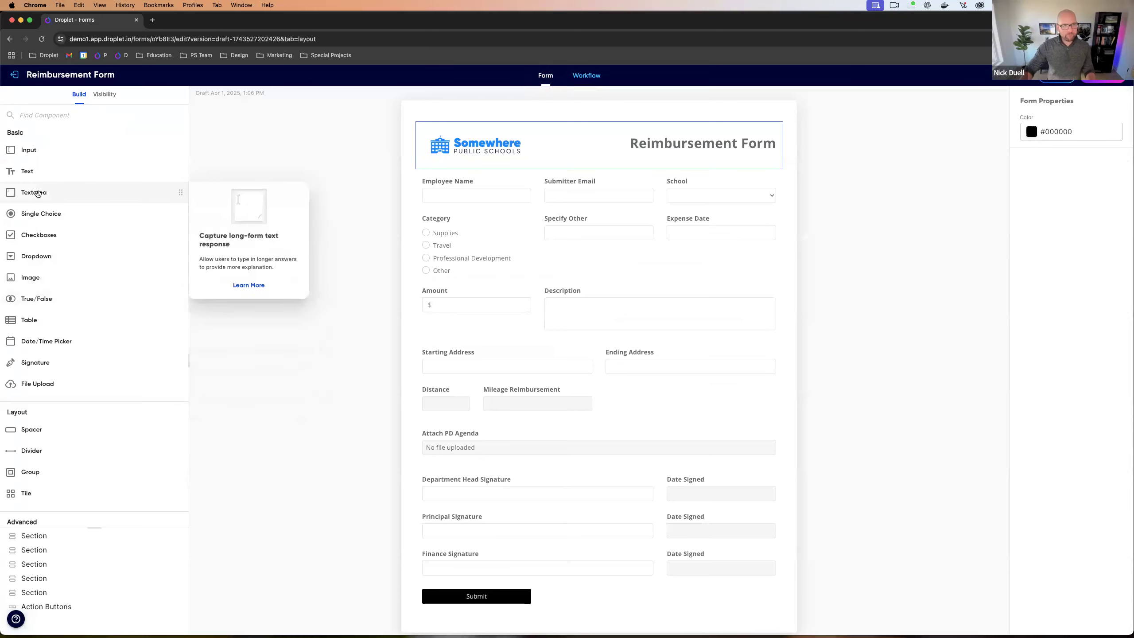
left_click_drag(36, 194, 733, 329)
type("Notes")
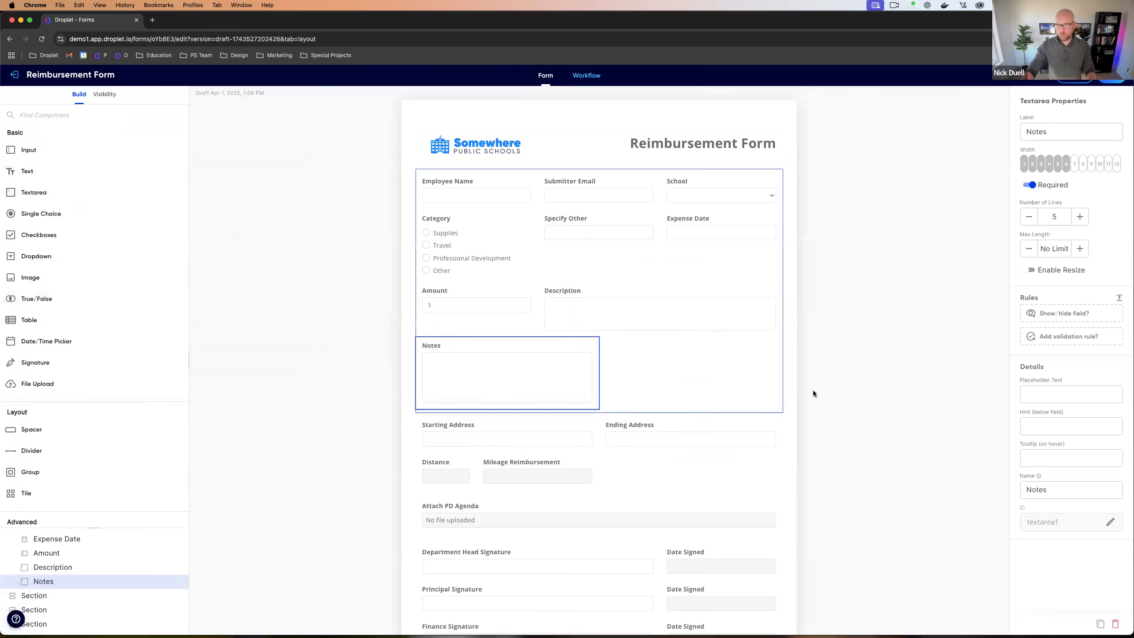
left_click(587, 77)
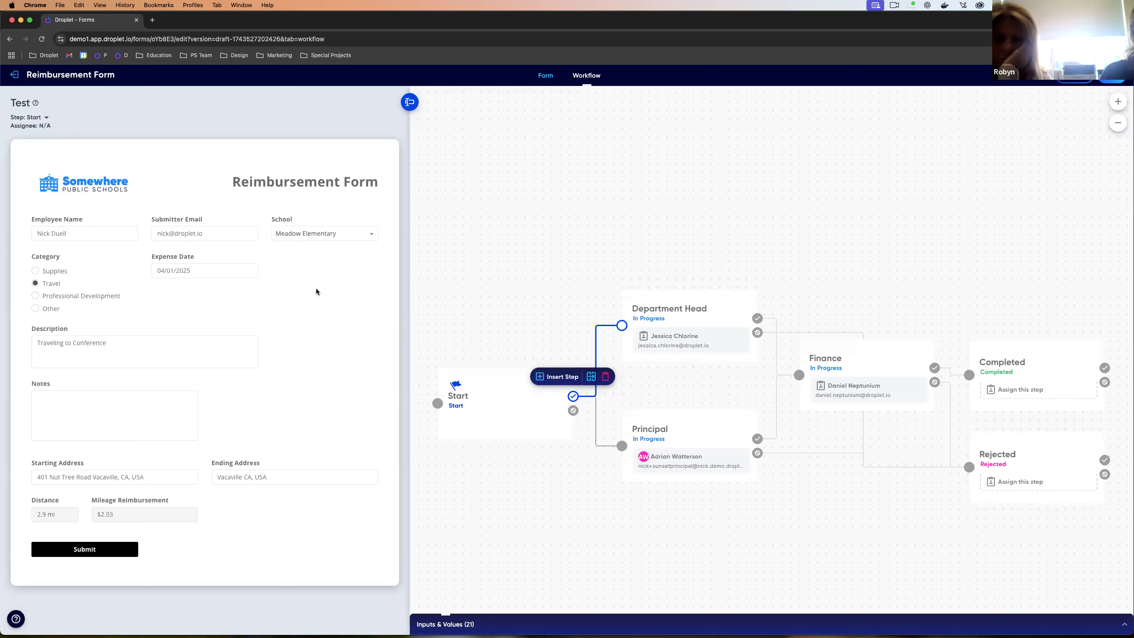
Step: Glance at the Test & Publish slide, then return to the form and choose Publish in the header
key("ctrl+Left")
key("ctrl+Right")
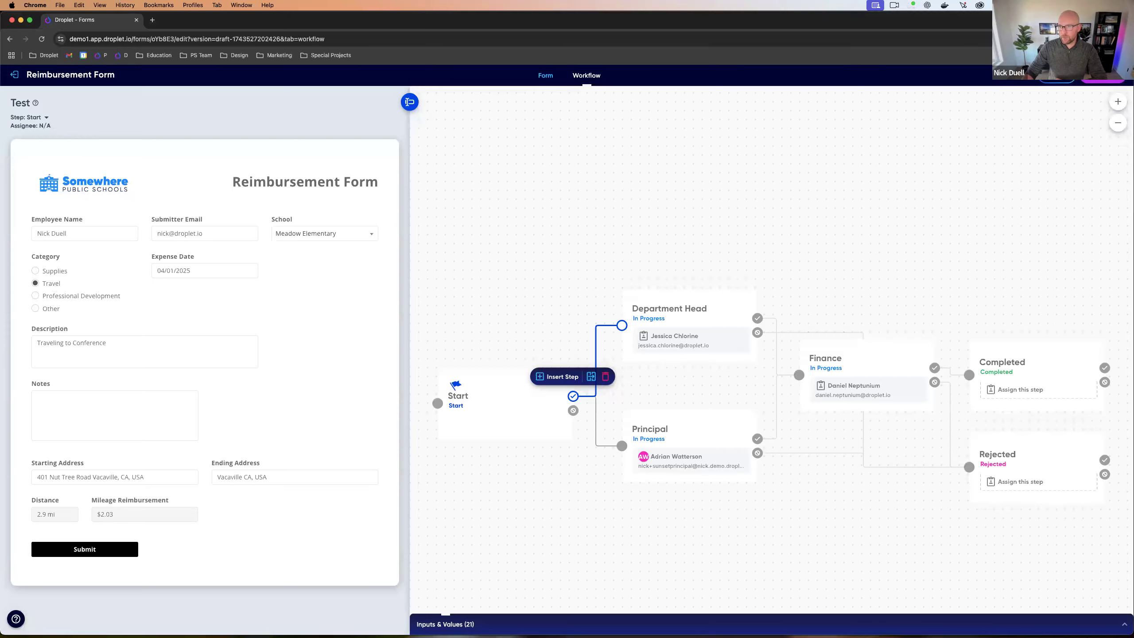
left_click(1102, 75)
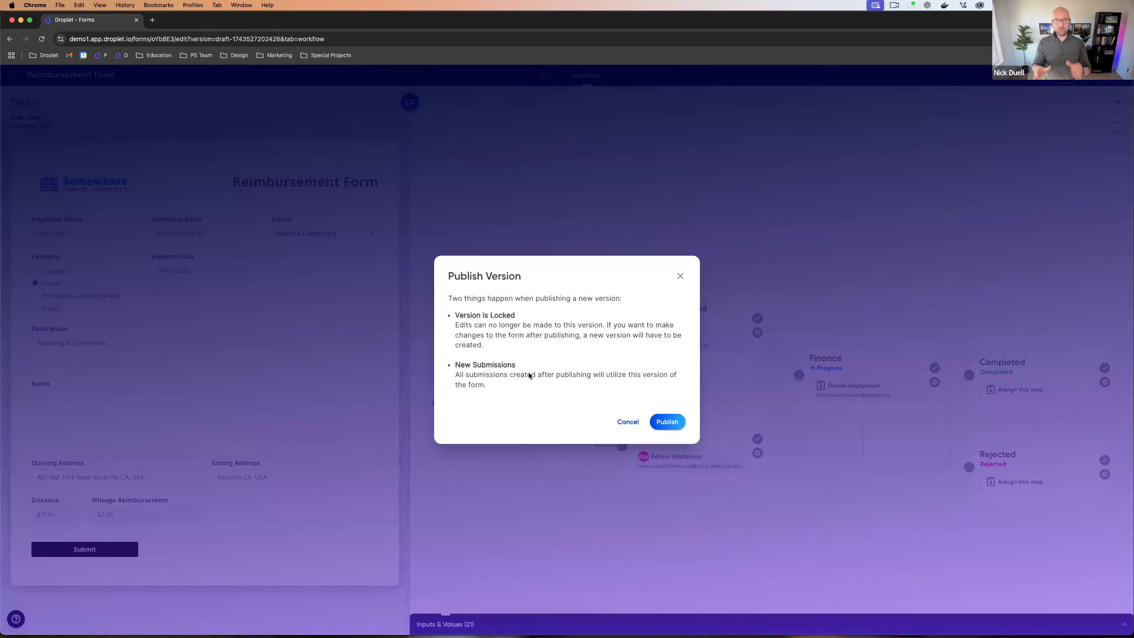
Step: Publish Version 1 of the Reimbursement Form, then create a new editable draft from Version 1
left_click(667, 422)
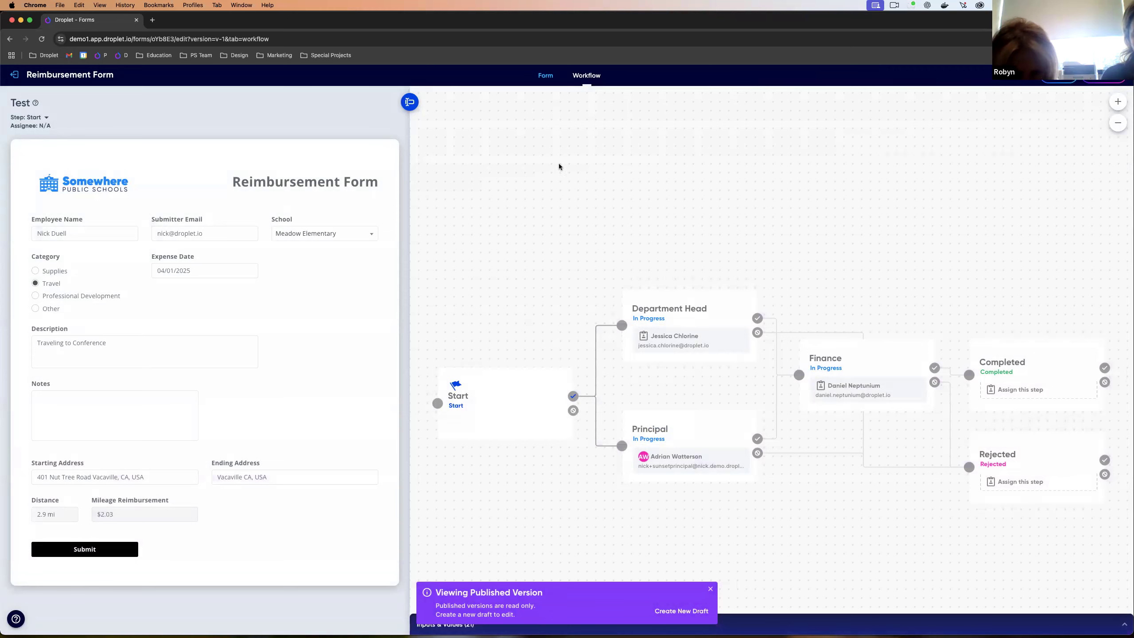
left_click(545, 76)
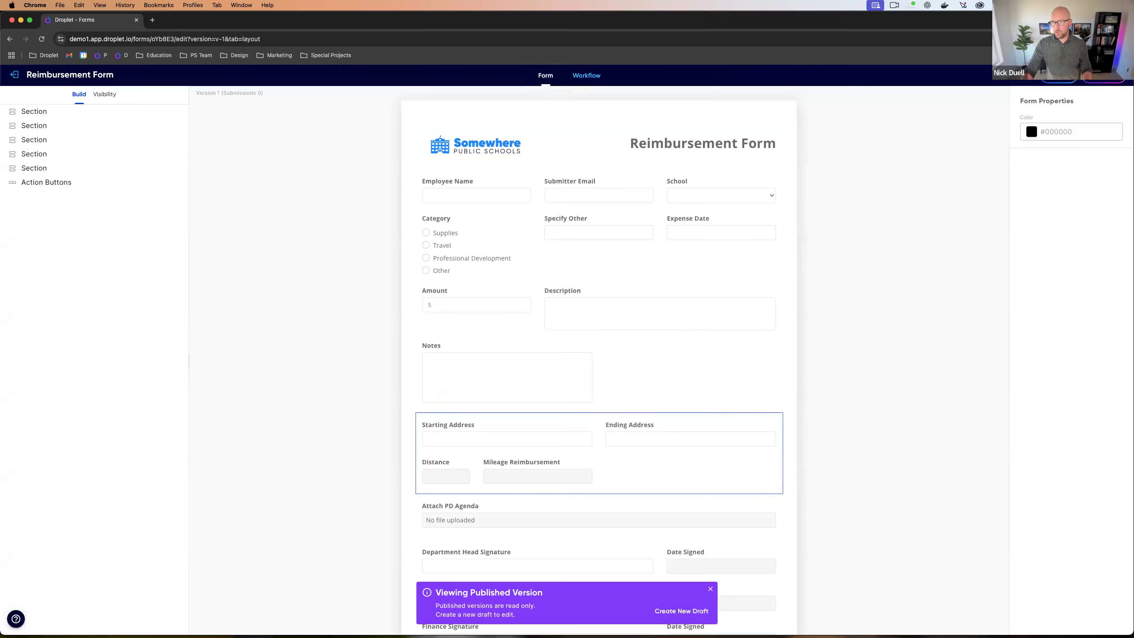
left_click(1028, 75)
left_click(988, 99)
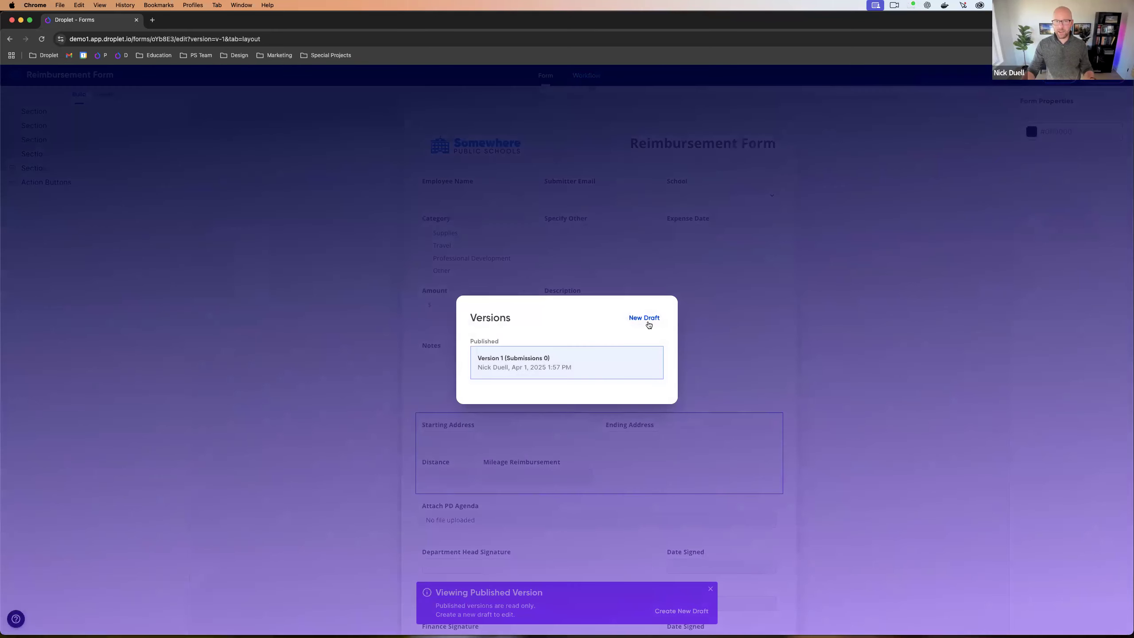
left_click(729, 305)
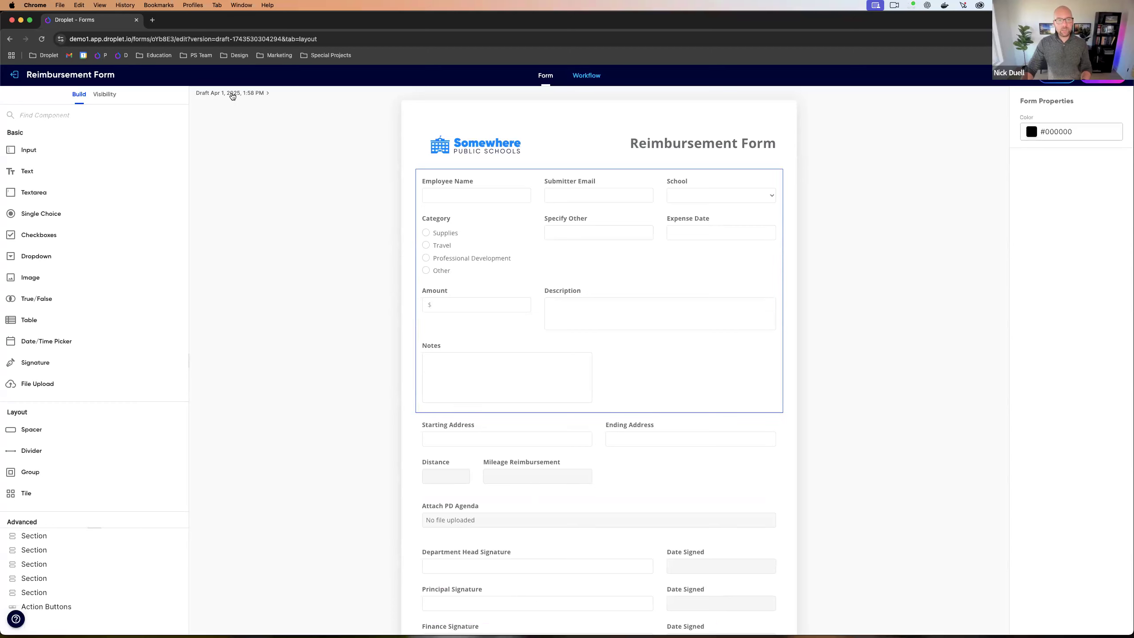
Step: Set the Notes textarea Width to 12 so it spans the full row, and publish as Version 2
left_click(237, 95)
mouse_move(503, 402)
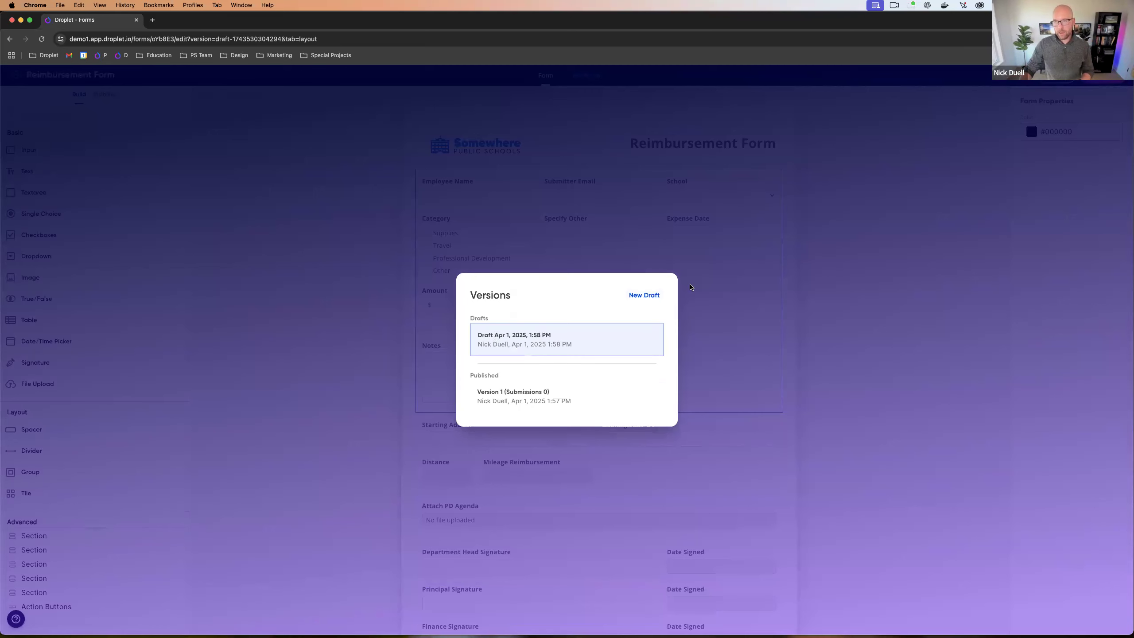
left_click(689, 287)
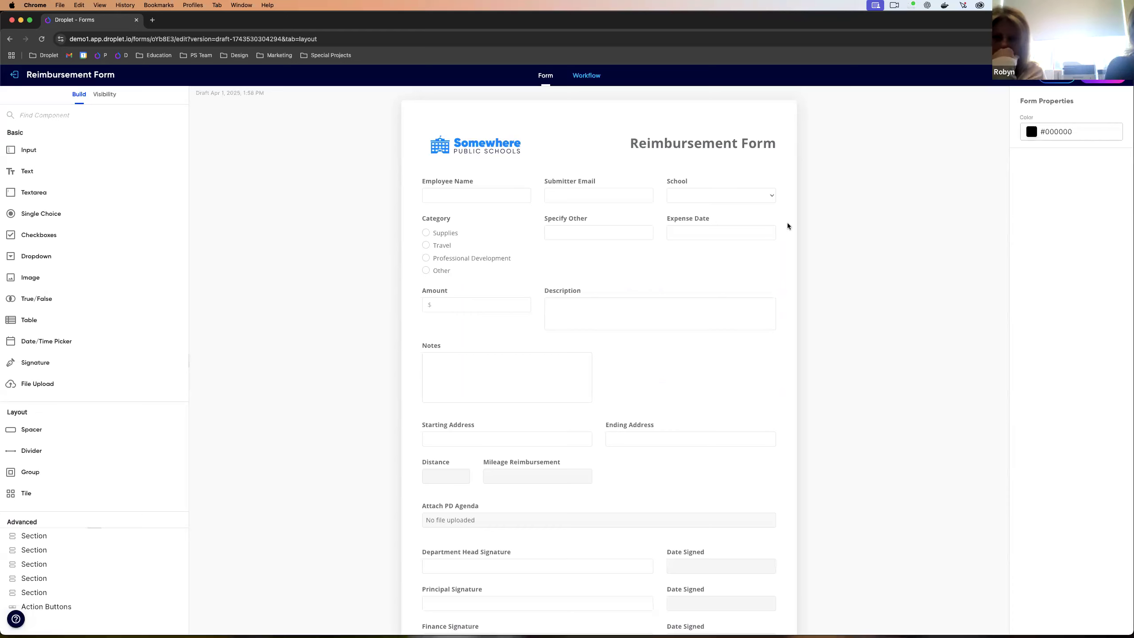
left_click(533, 357)
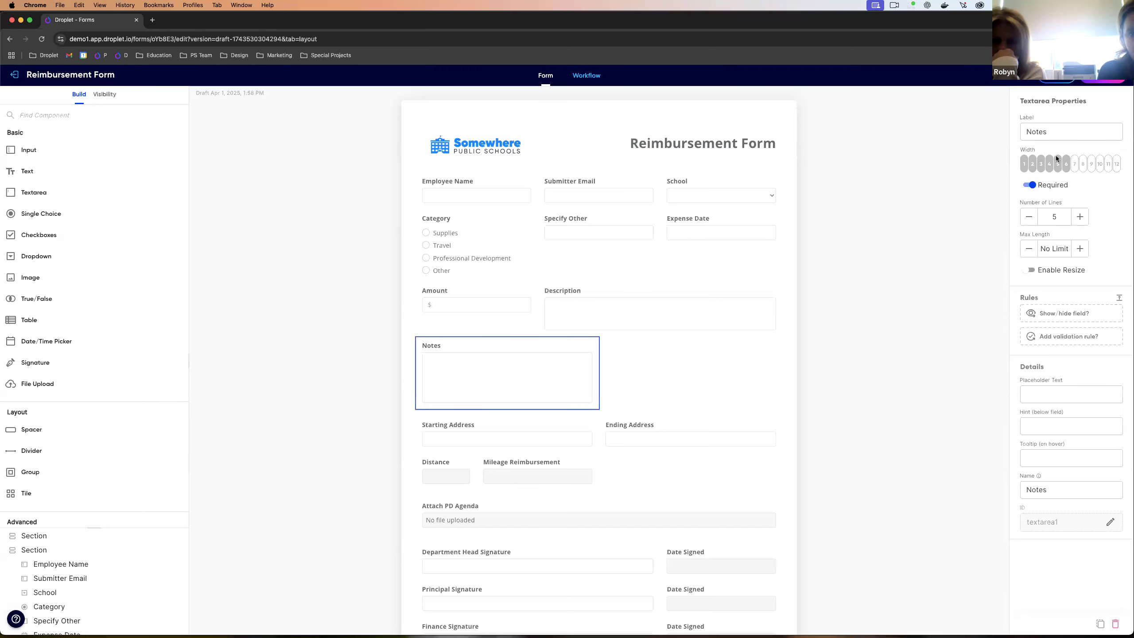
left_click(1116, 164)
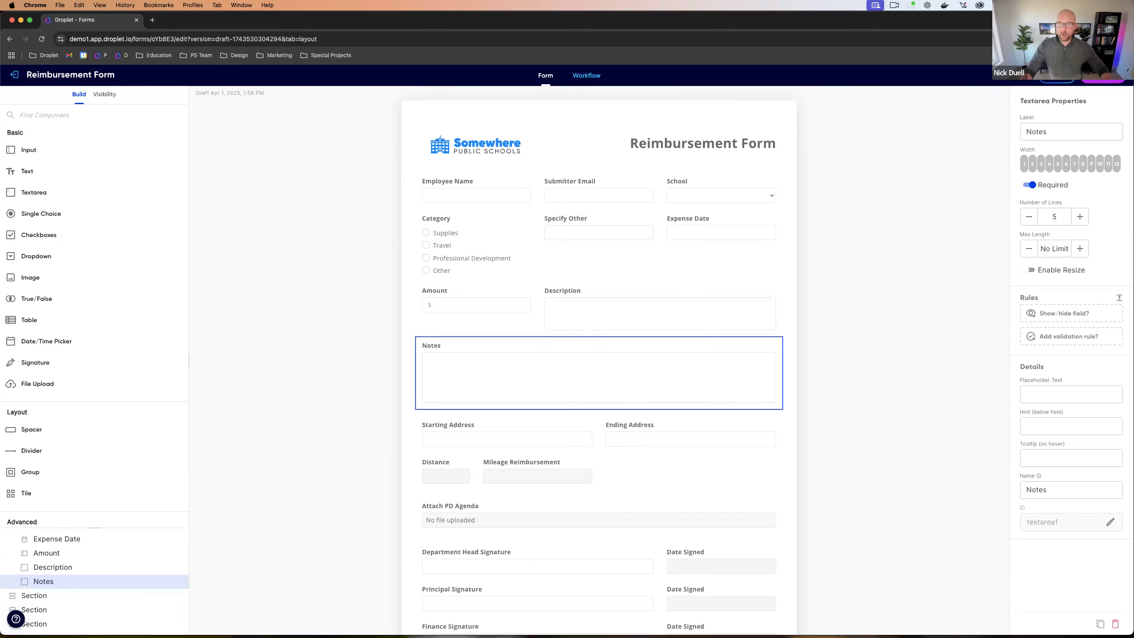
left_click(1102, 76)
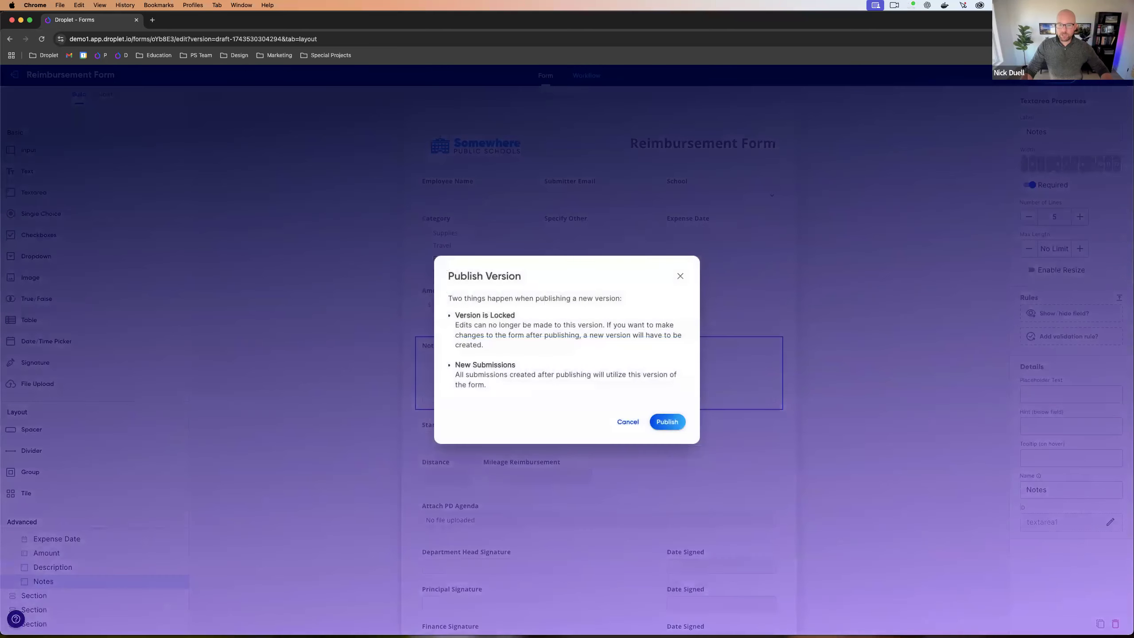
left_click(666, 422)
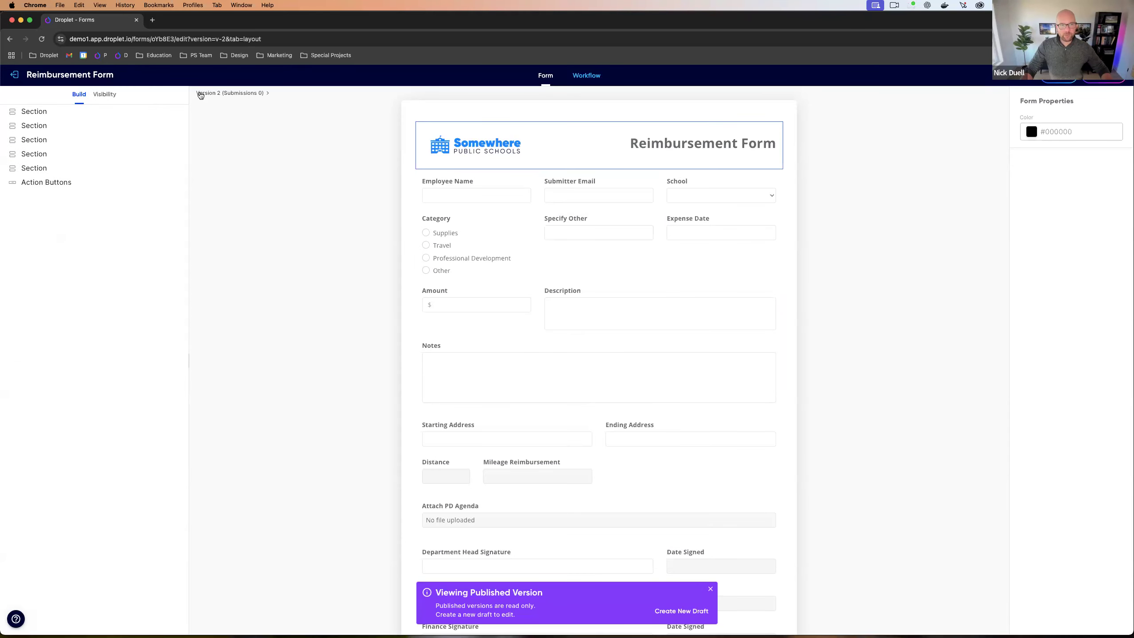
Step: Open Version 1, create a new draft from it, and publish that draft as Version 3
left_click(218, 94)
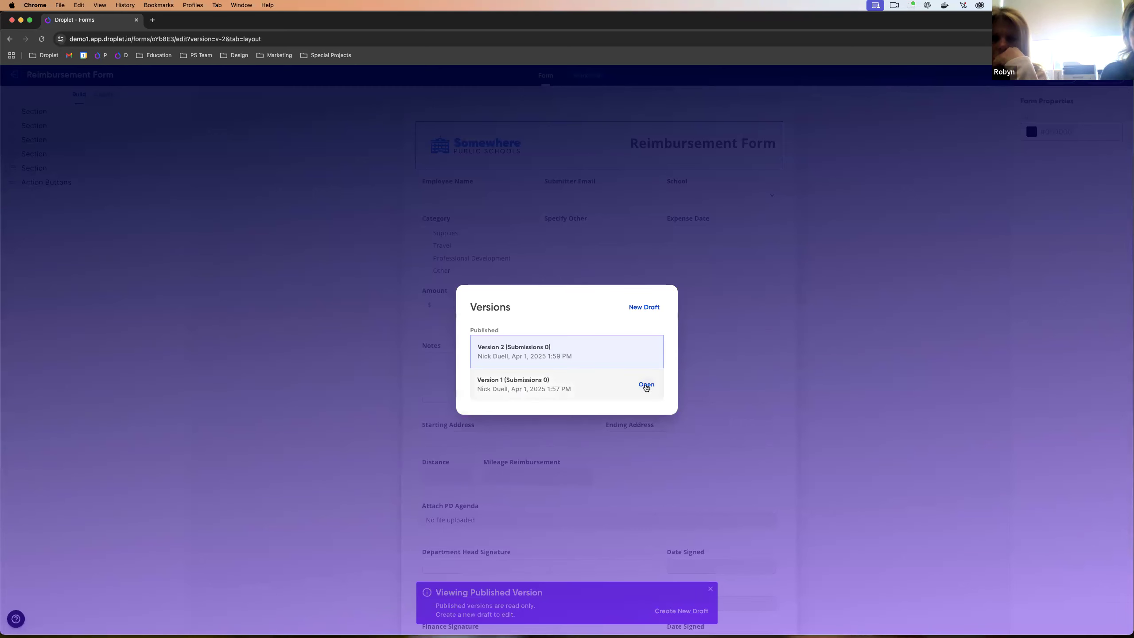
left_click(646, 384)
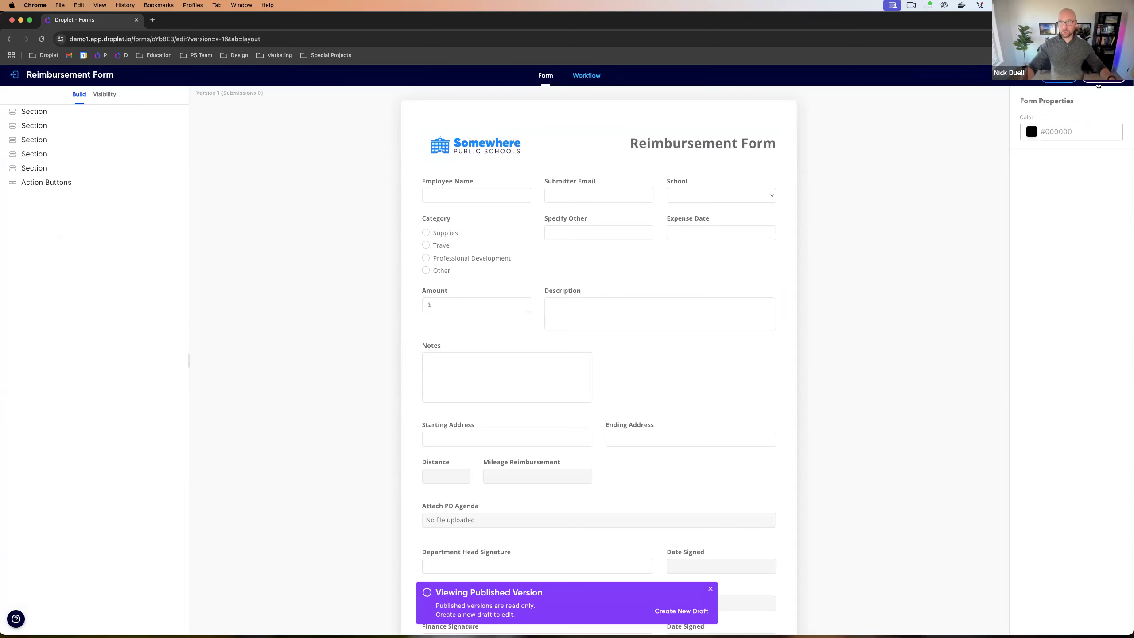
left_click(1103, 75)
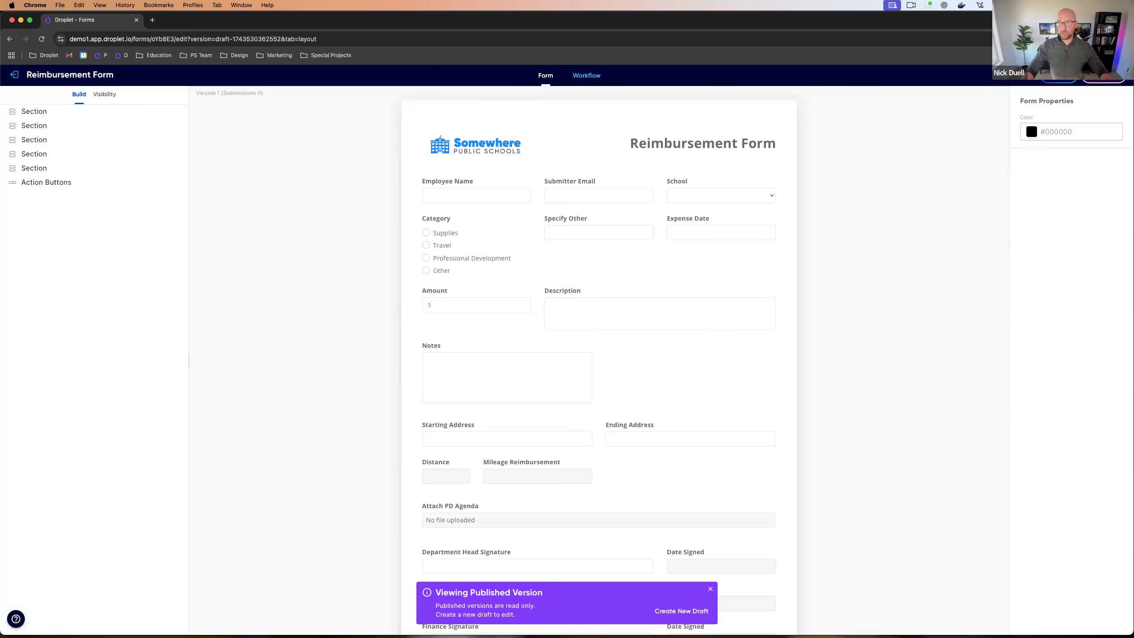
left_click(1103, 75)
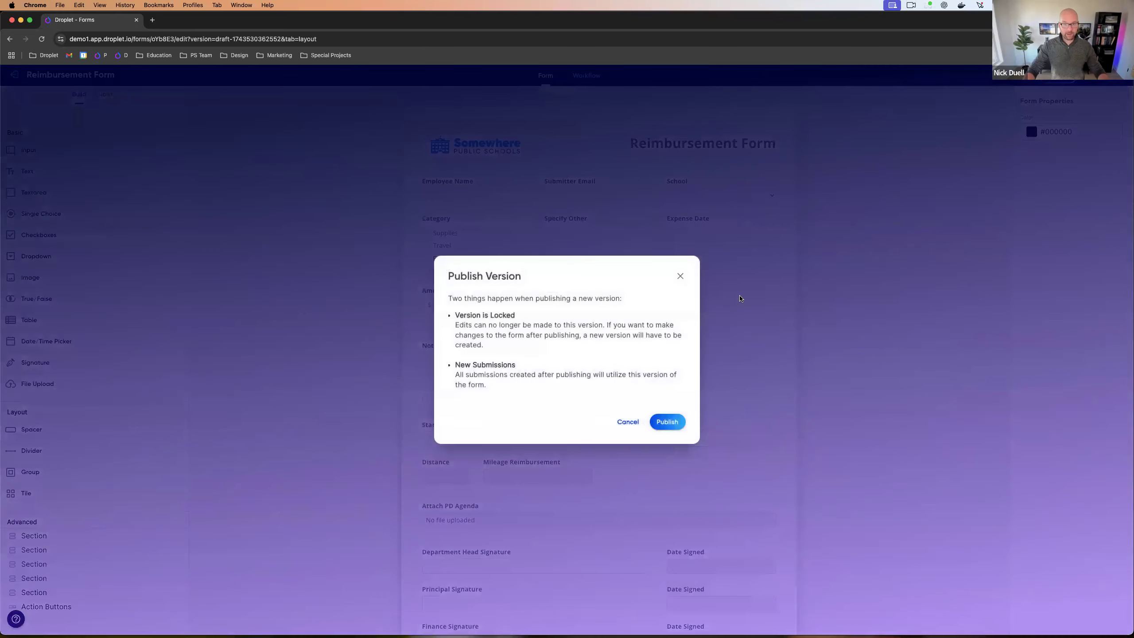
left_click(668, 423)
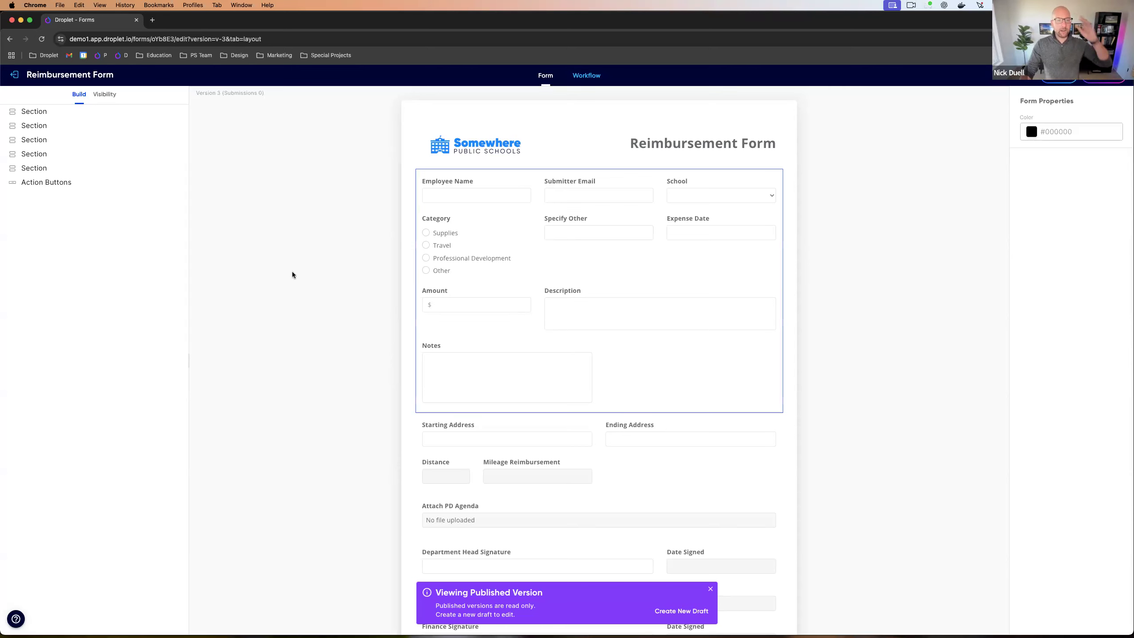
Step: Show the Version 3 workflow diagram with the Test panel hidden
left_click(219, 94)
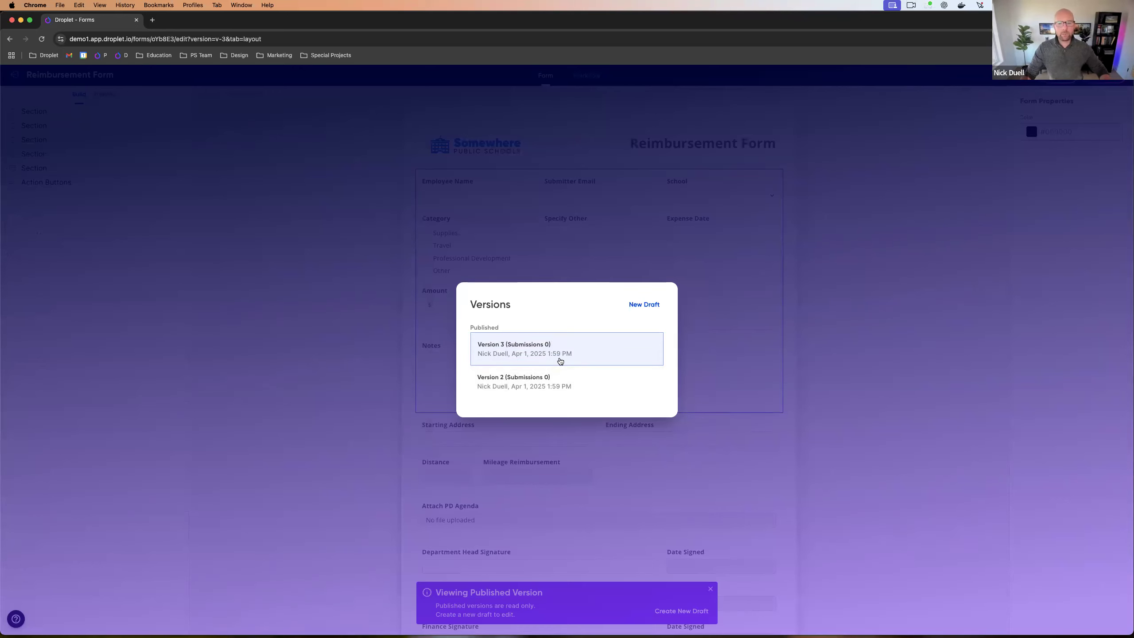
left_click(740, 337)
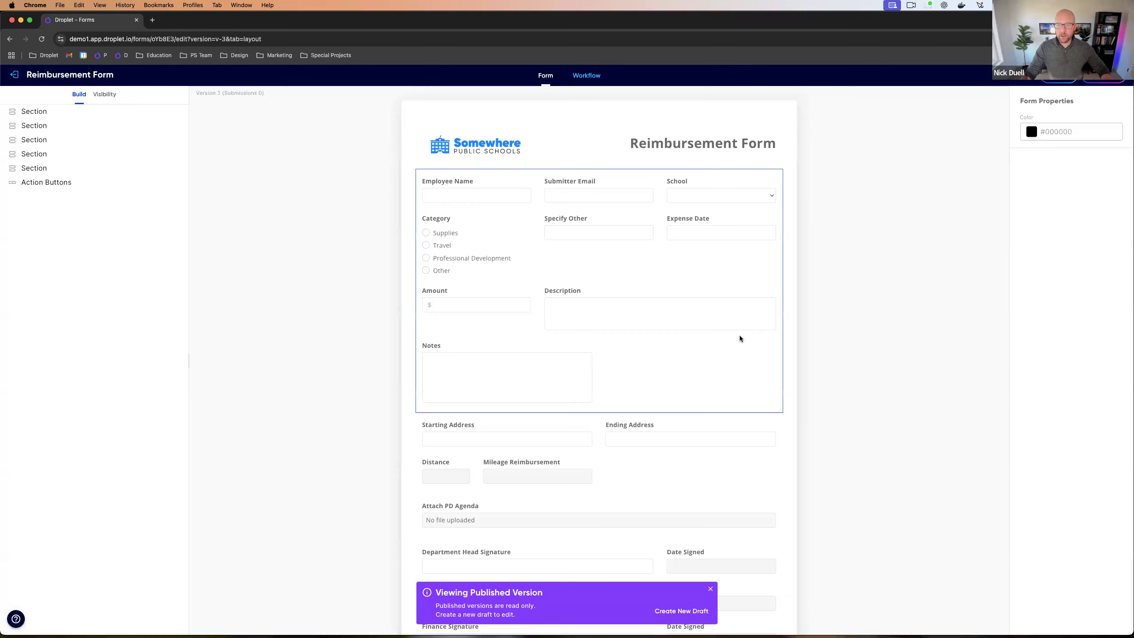
left_click(585, 75)
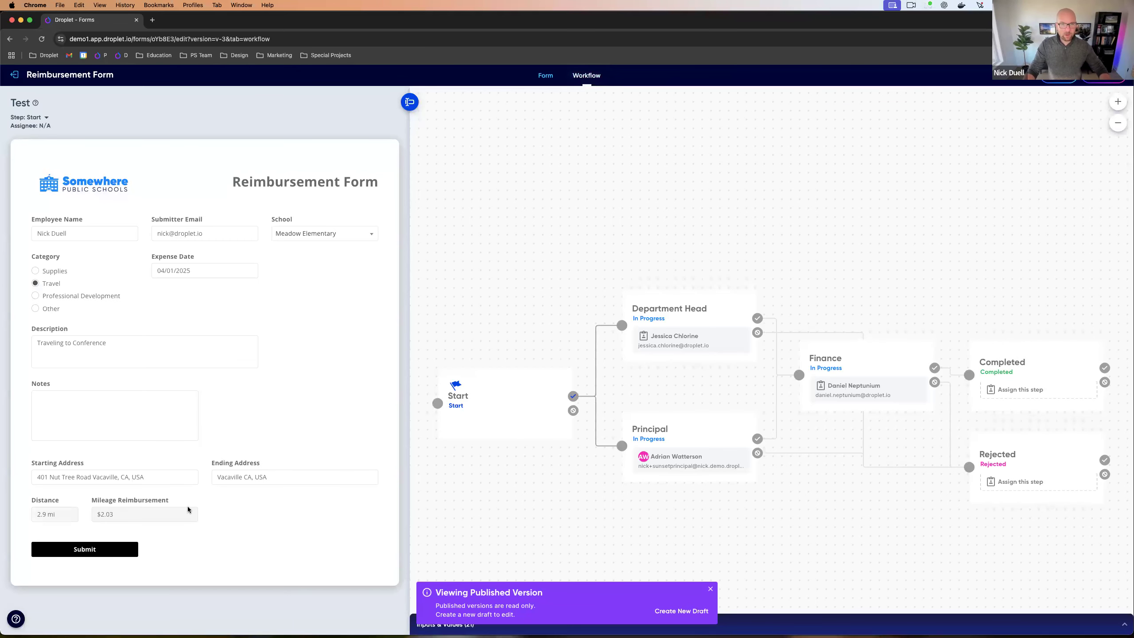
left_click(414, 104)
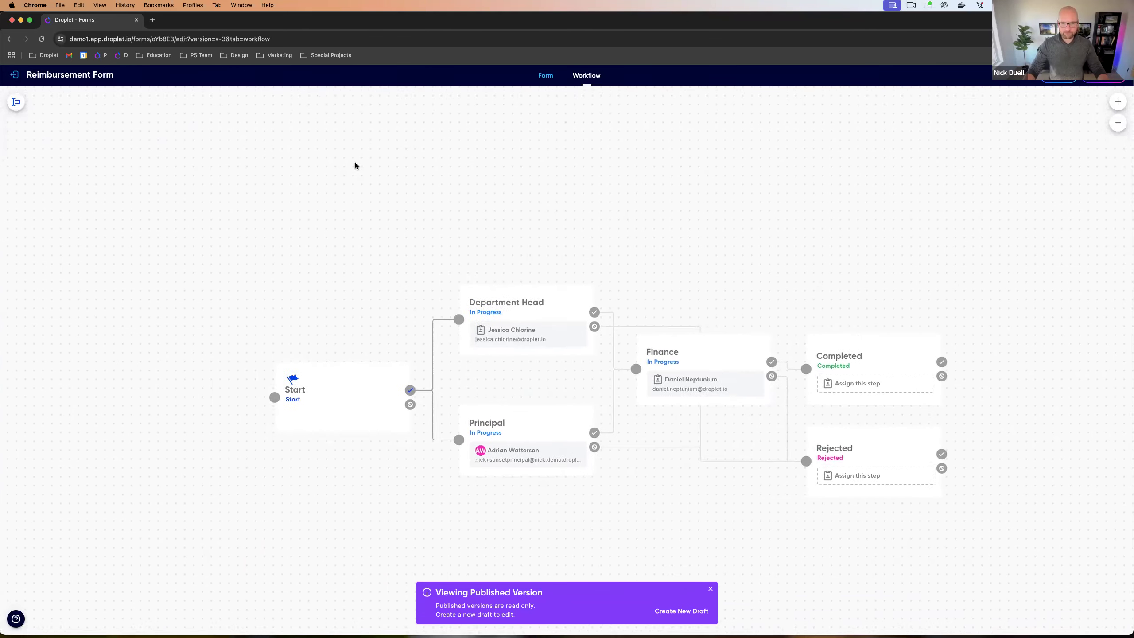
key("ctrl+Left")
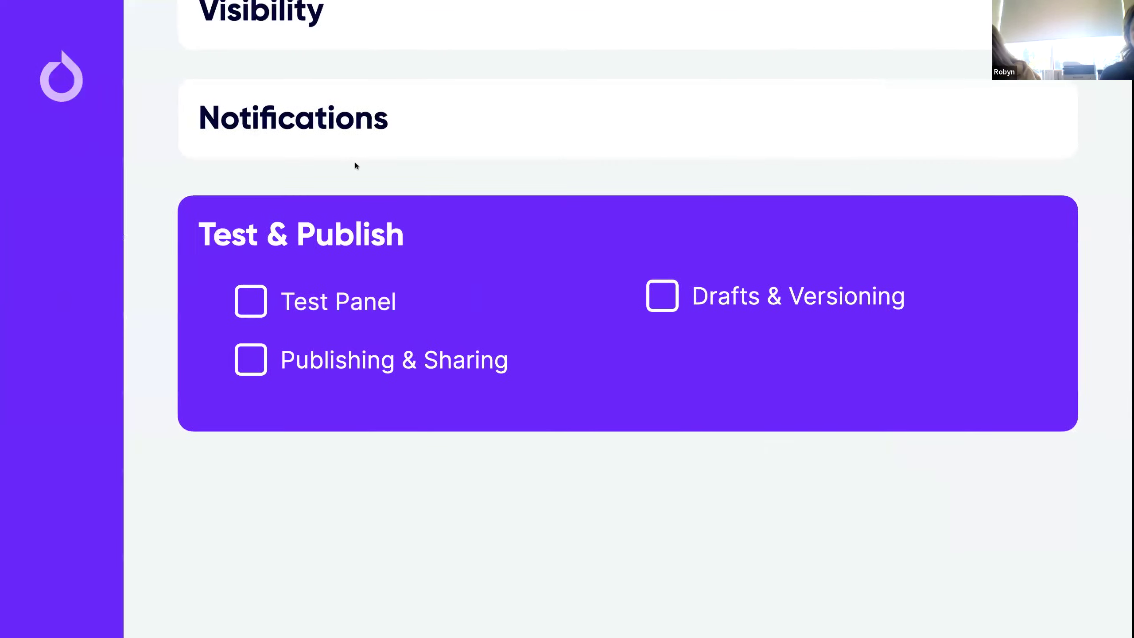
key("Right")
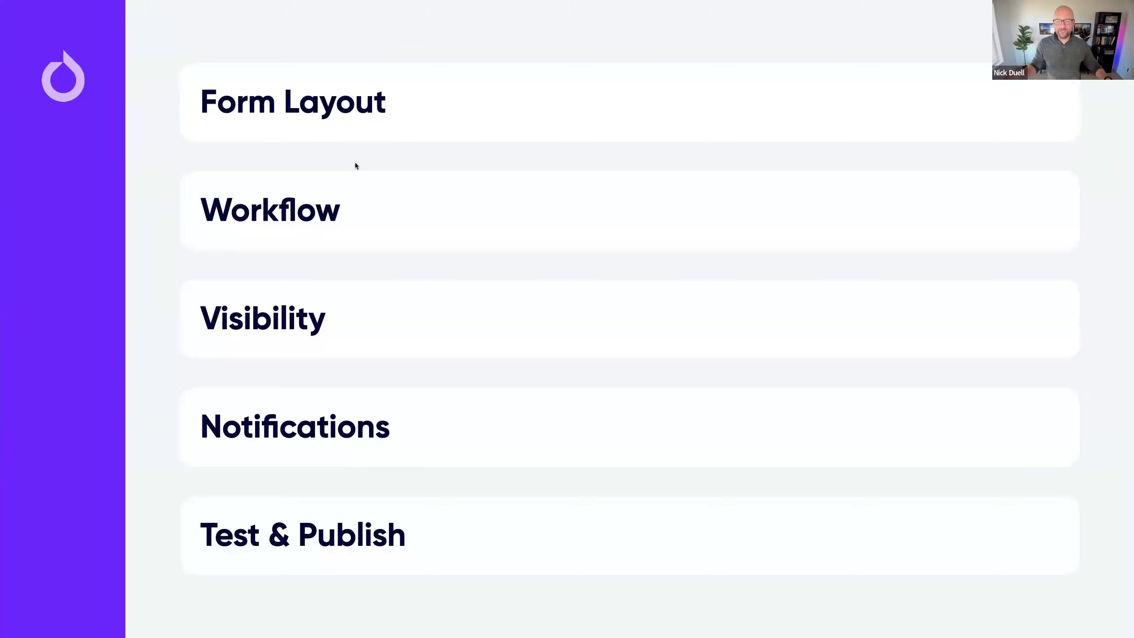
key("Right")
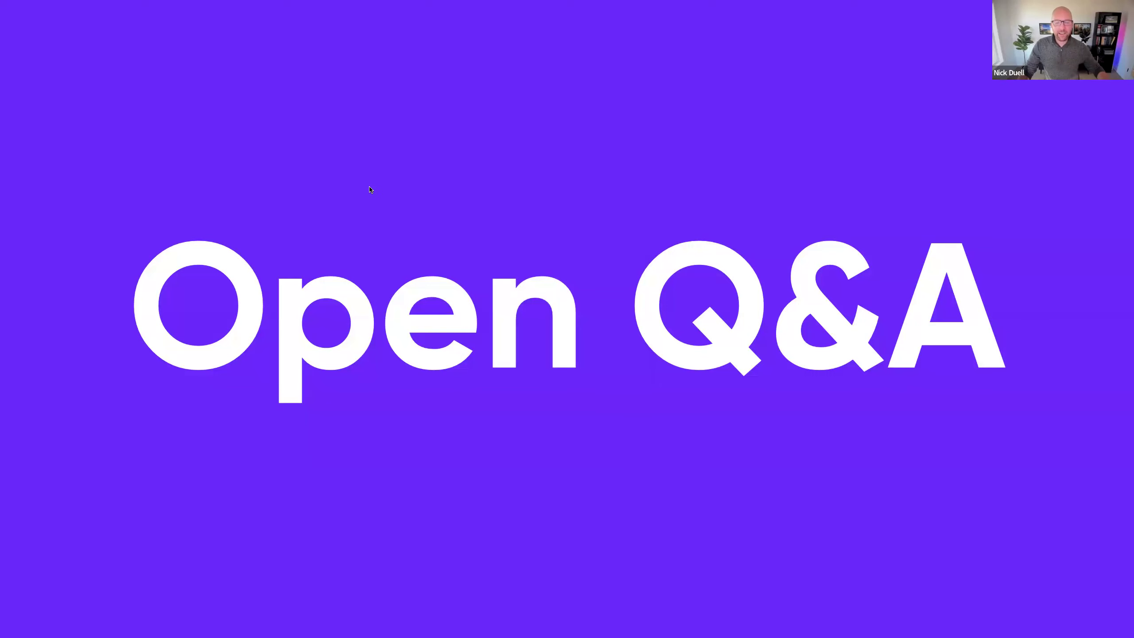
key("ctrl+Right")
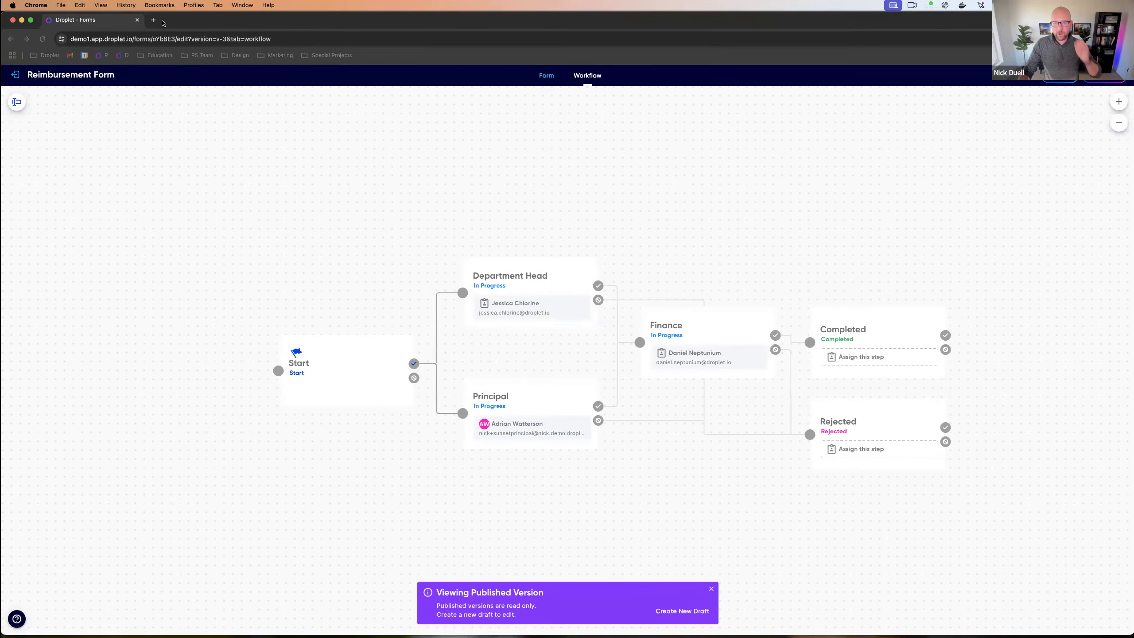
Step: Open a new tab and load the Droplet support home page at support.droplet.io/support/home
left_click(153, 20)
type("support.droplet.io/support/home")
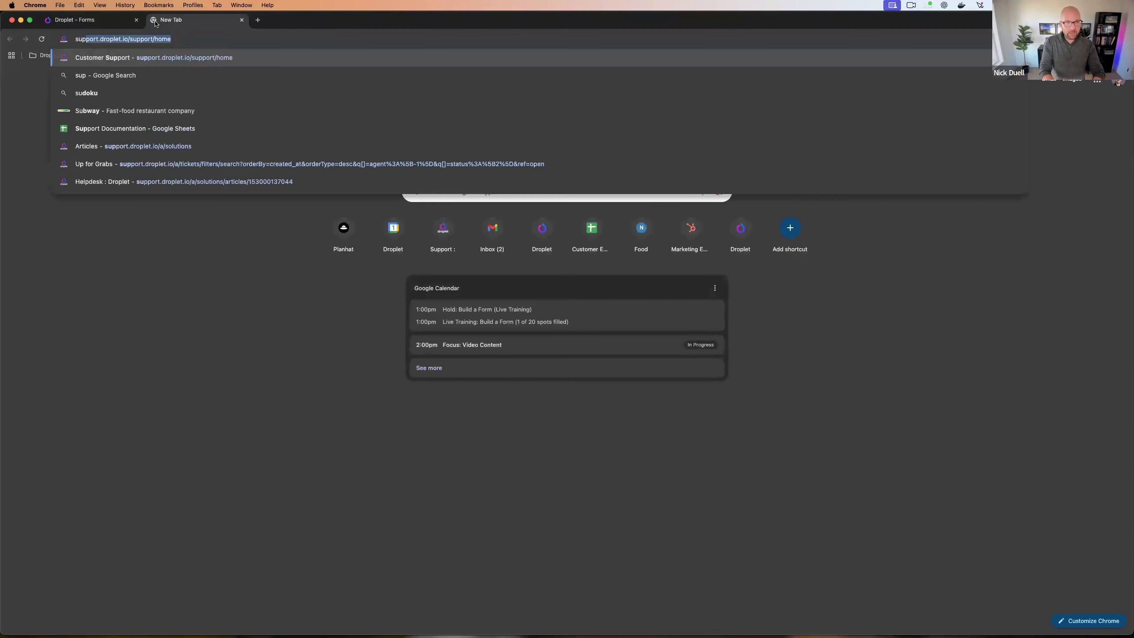
key("Return")
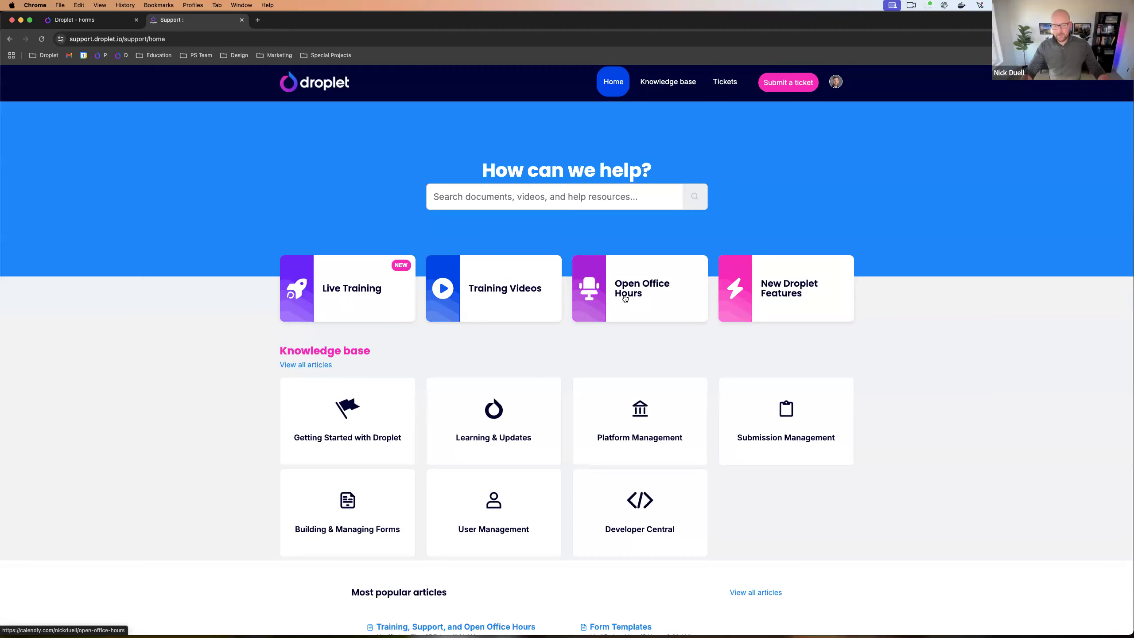
Step: Search the help site for 'workf' and open the 'How do I test my workflow?' article
scroll(625, 299, "down", 5)
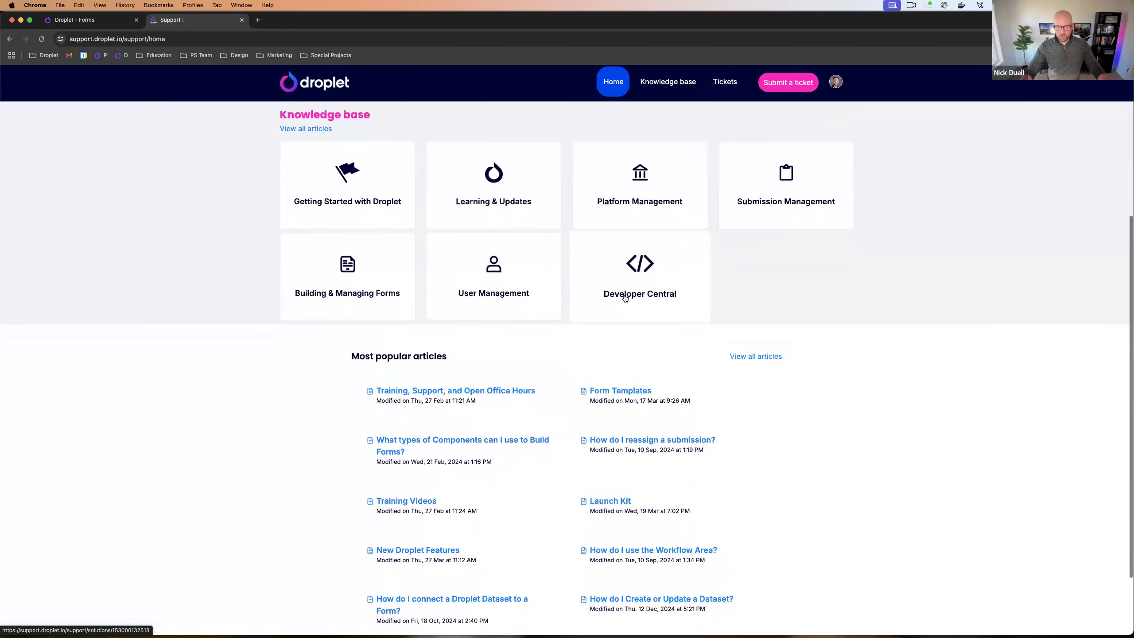
scroll(624, 297, "up", 10)
scroll(369, 377, "down", 1)
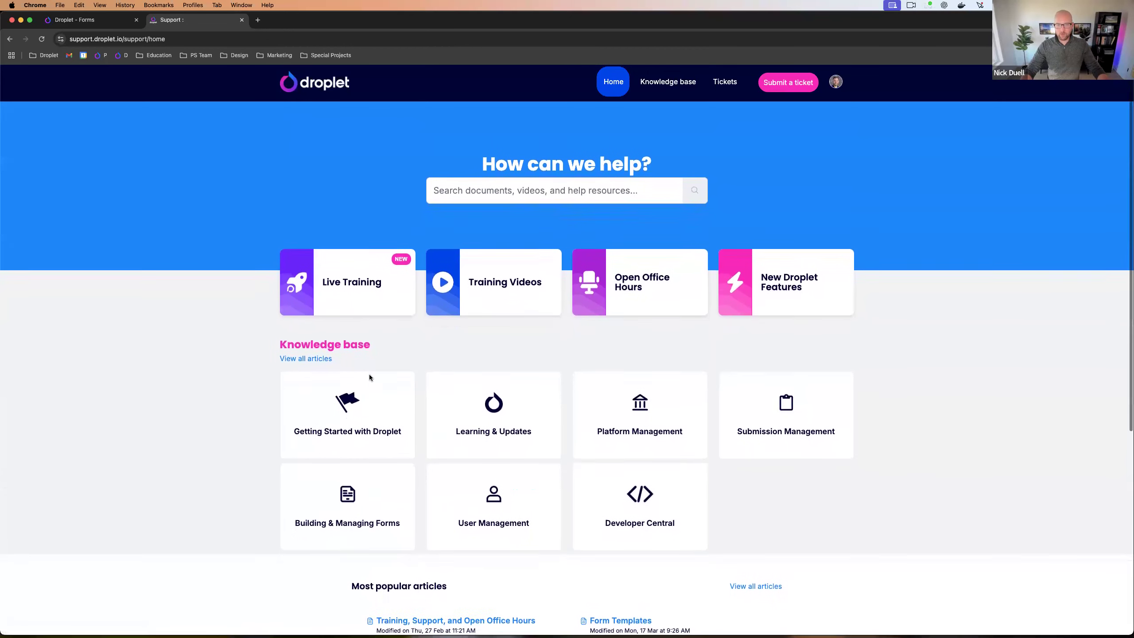
left_click(477, 184)
type("w")
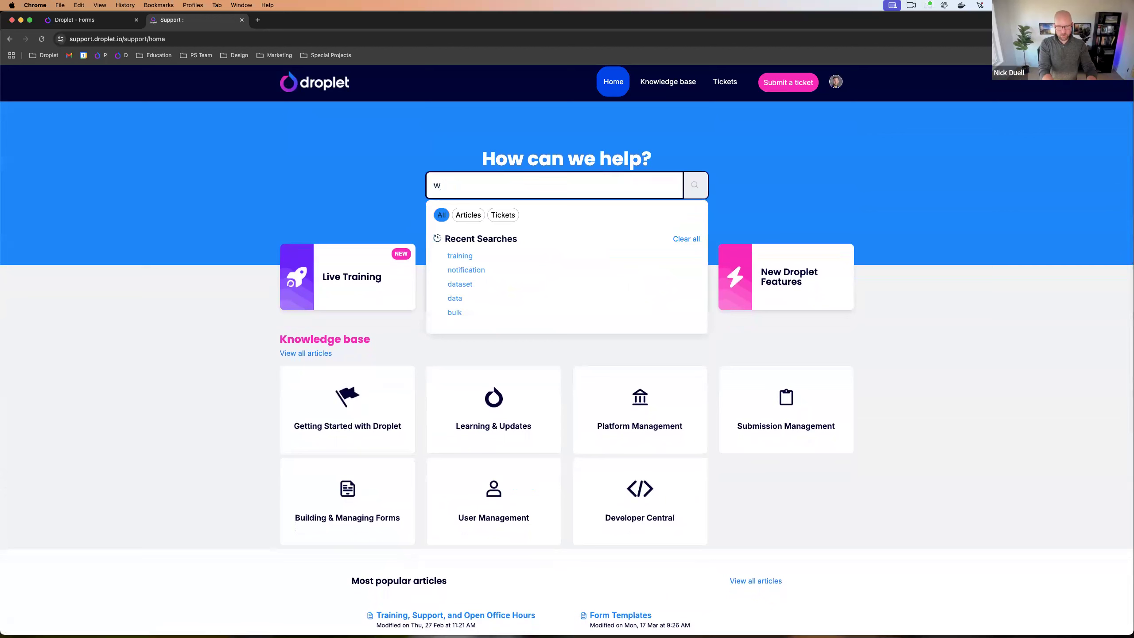
type("orkflow")
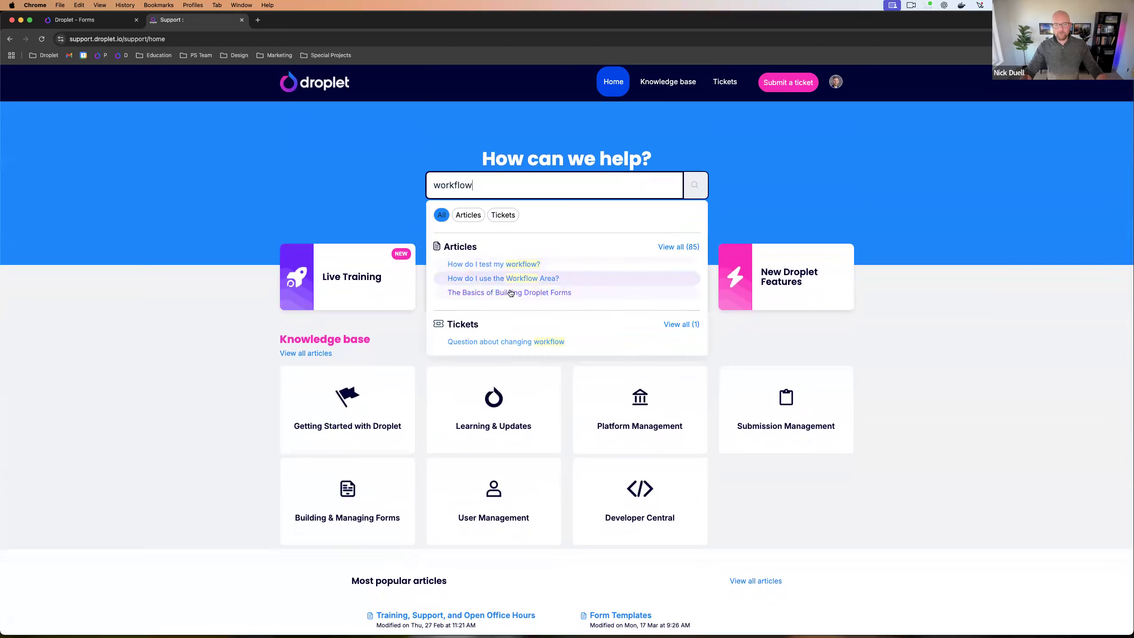
left_click(495, 266)
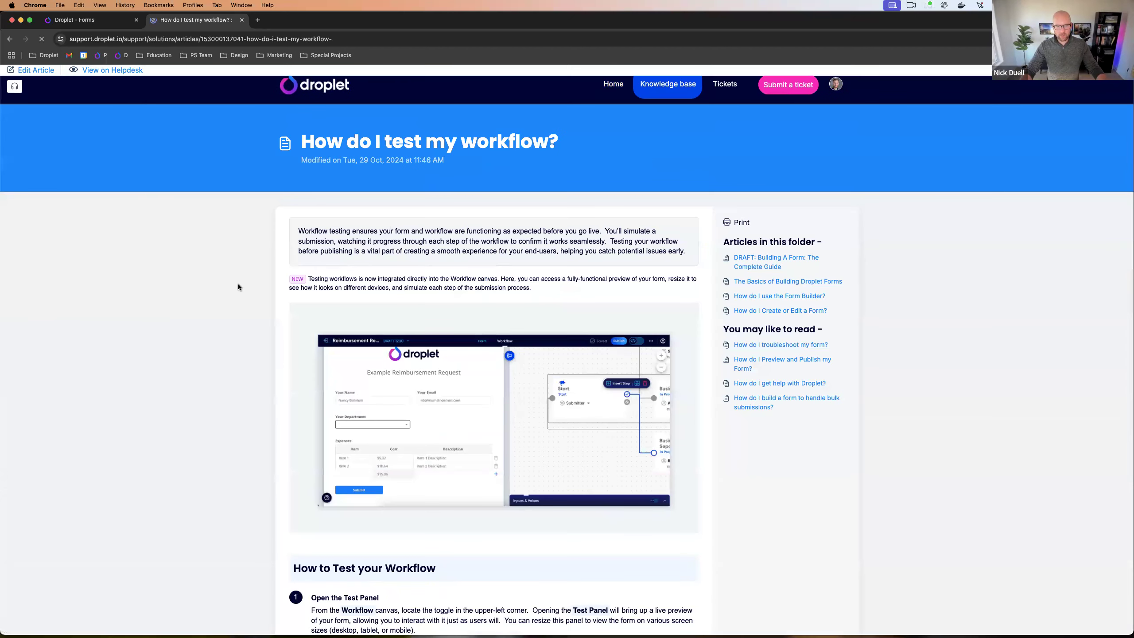
Step: Read through the article covering the Test Panel and special testing features
scroll(238, 286, "down", 2)
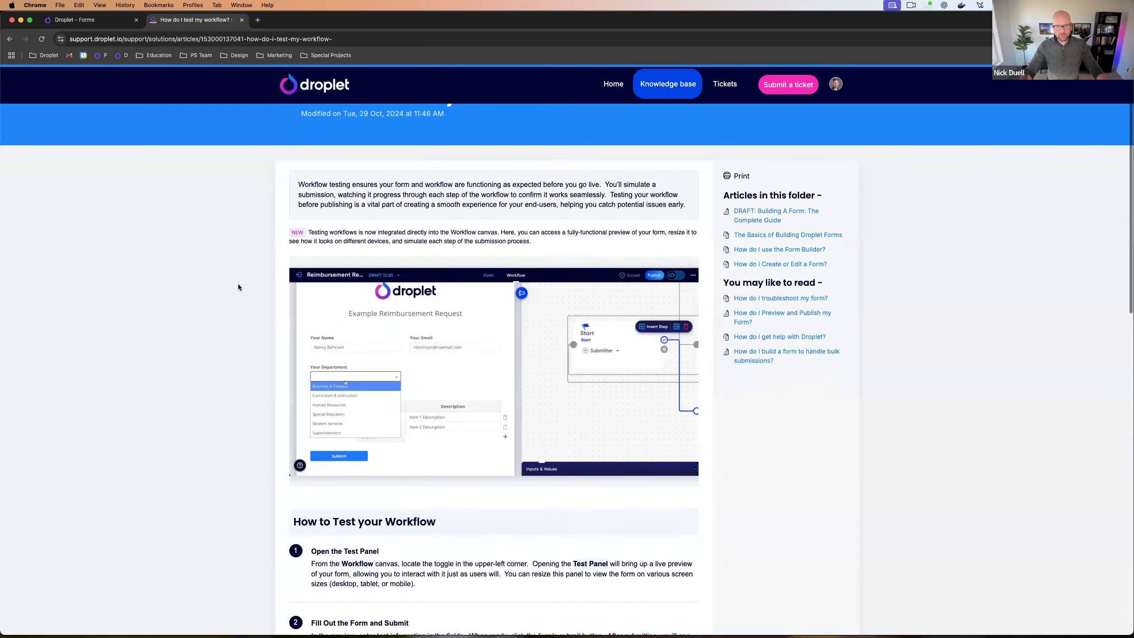
scroll(239, 286, "down", 5)
scroll(239, 286, "down", 7)
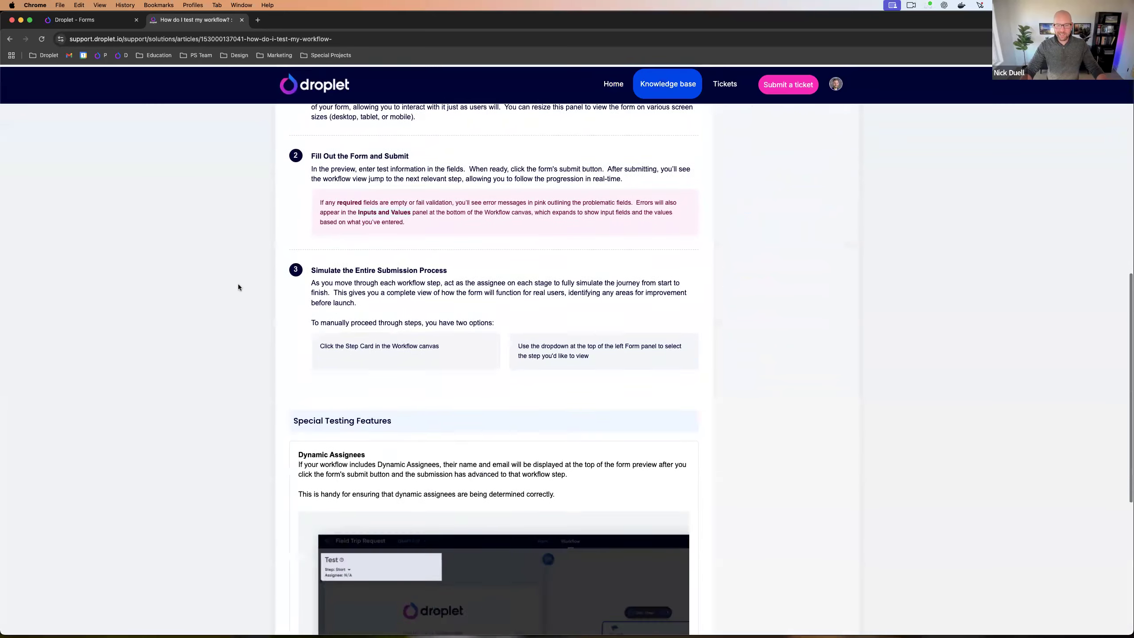
scroll(238, 286, "down", 6)
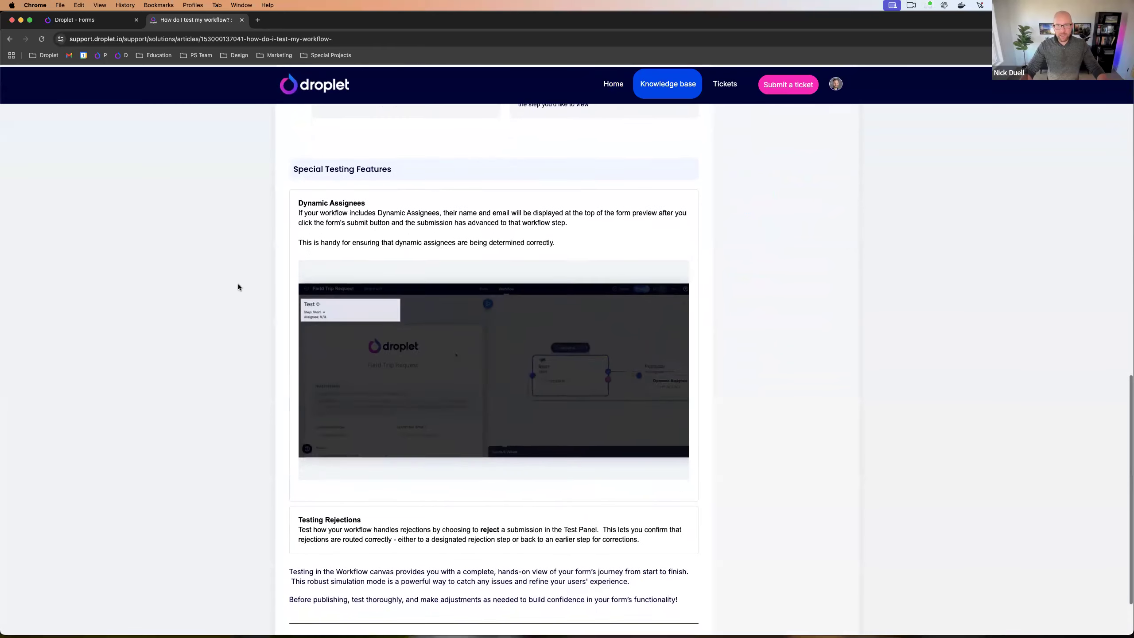
scroll(238, 286, "up", 20)
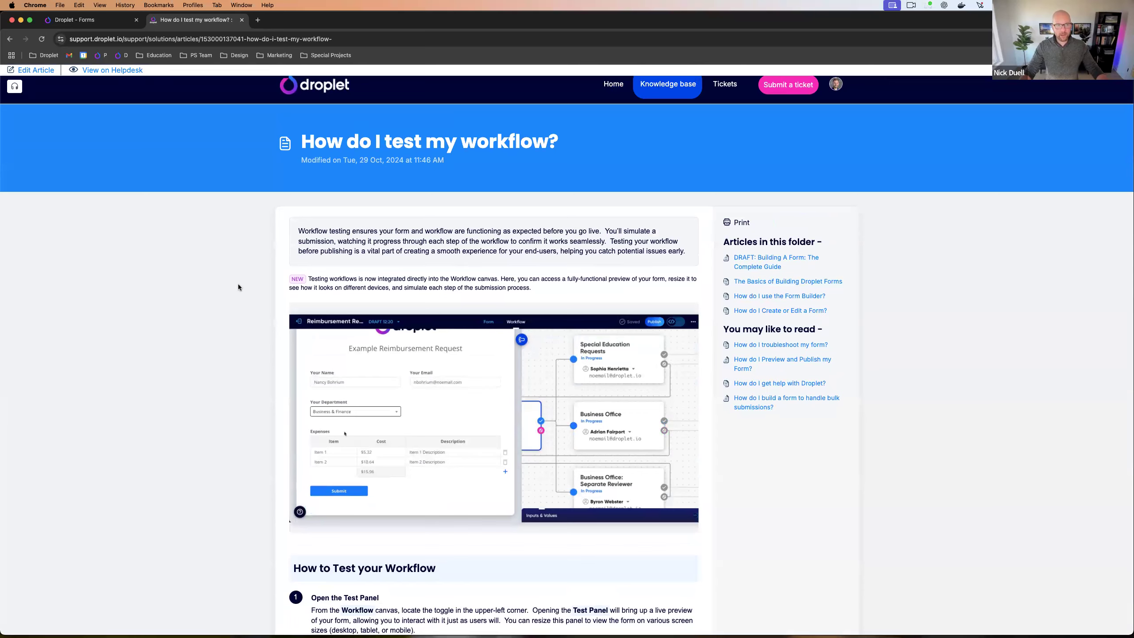
scroll(238, 286, "down", 1)
scroll(238, 287, "up", 1)
left_click(9, 41)
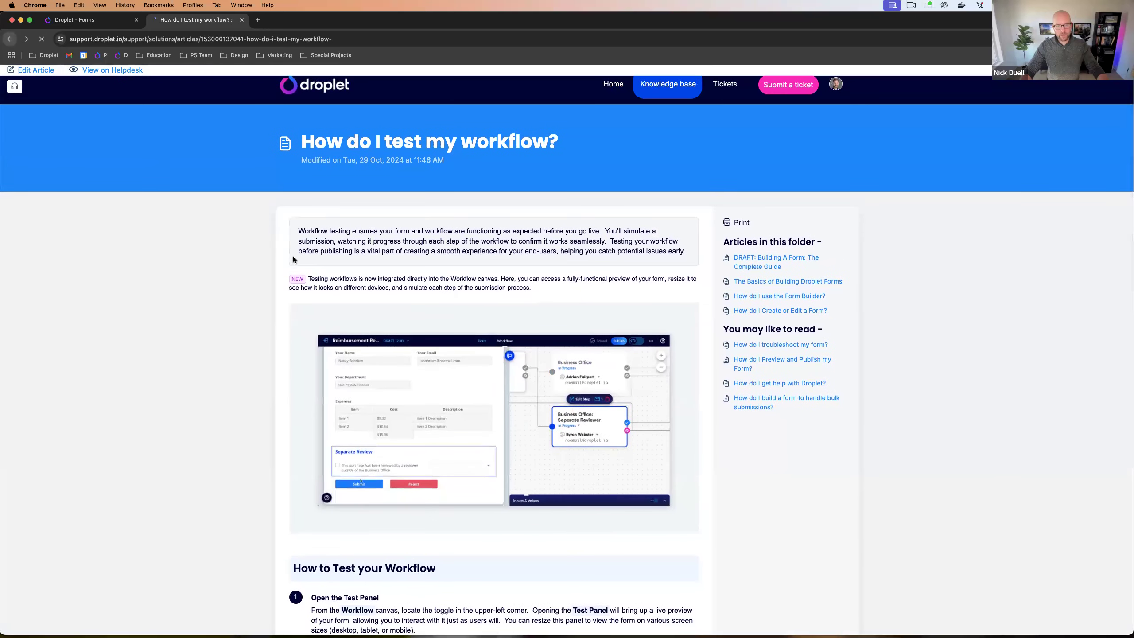